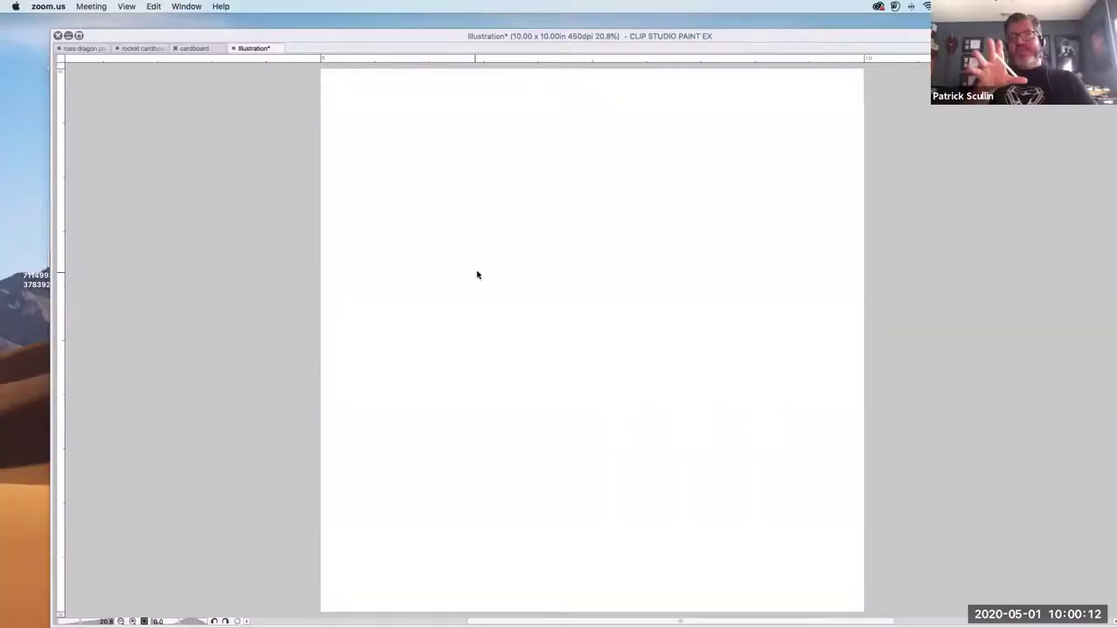
- Sketch loose brown gesture lines for the leaping ogre's torso and lower body on Layer 1
left_click(367, 509)
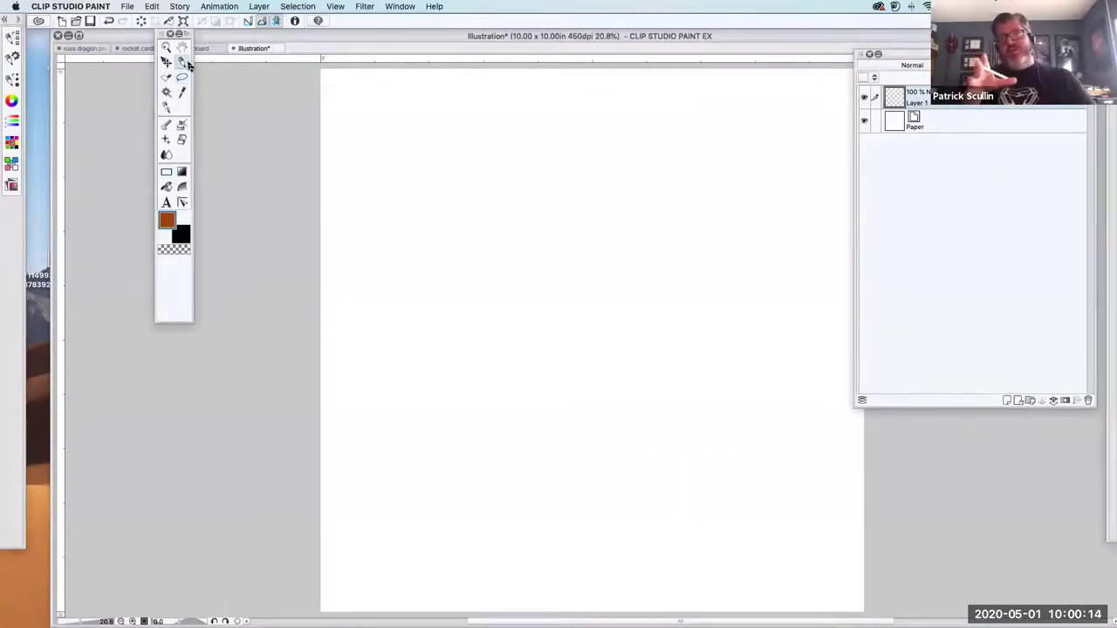
left_click_drag(491, 248, 506, 278)
mouse_move(534, 199)
left_mouse_down()
mouse_move(546, 192)
mouse_move(613, 234)
left_mouse_up()
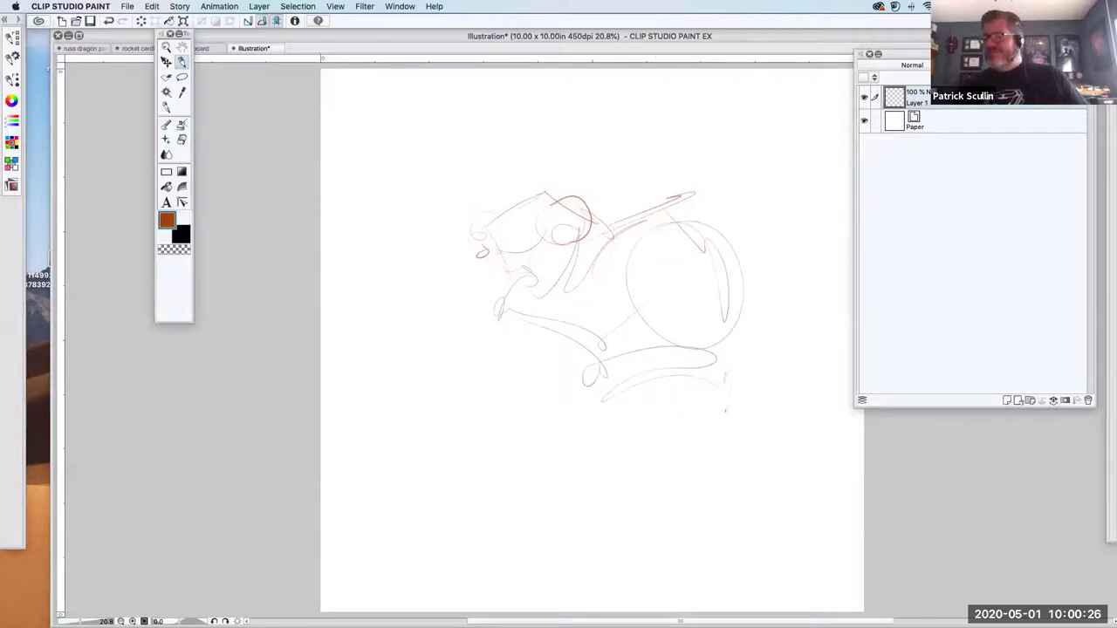
left_click_drag(725, 410, 731, 371)
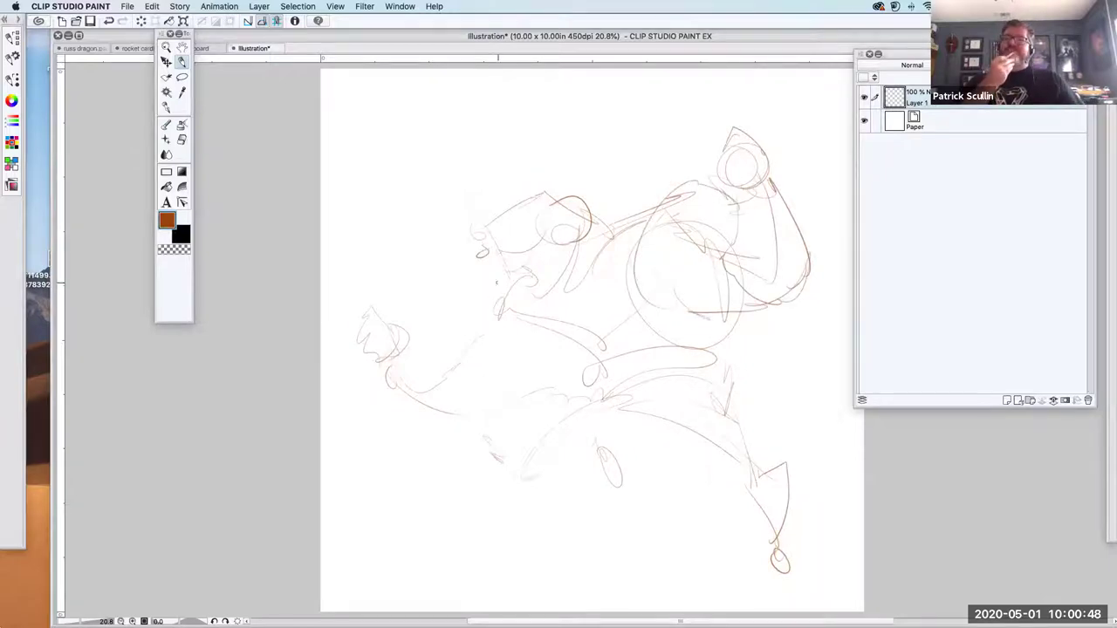
left_click_drag(577, 339, 454, 358)
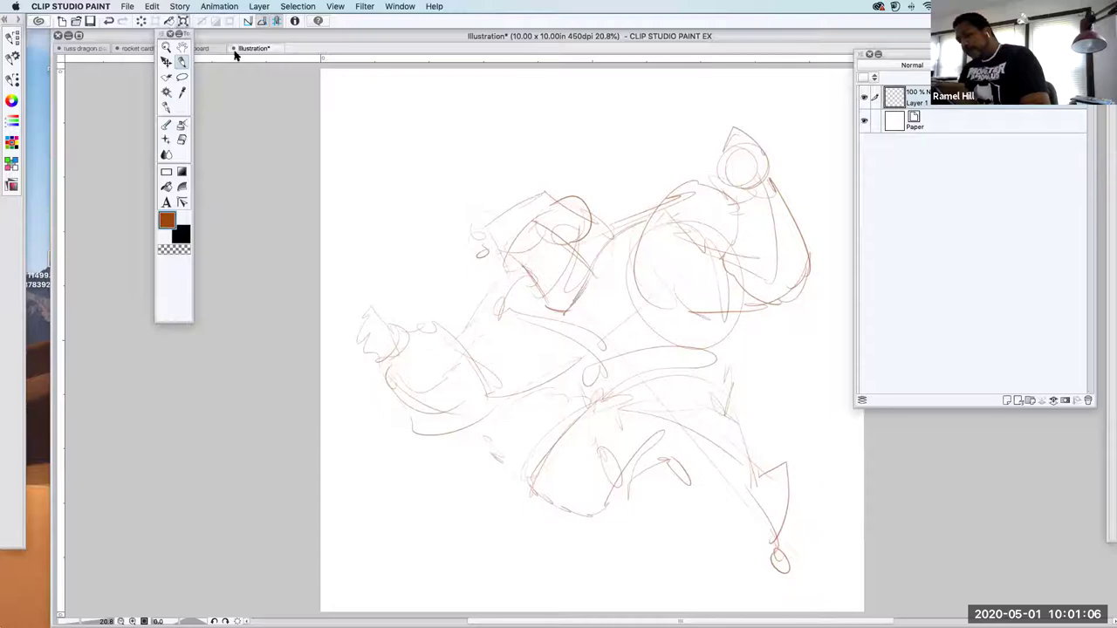
- Scale the whole gesture sketch down, move it up to the canvas centre, and apply the transform
key("ctrl+shift+t")
left_click_drag(810, 129, 722, 248)
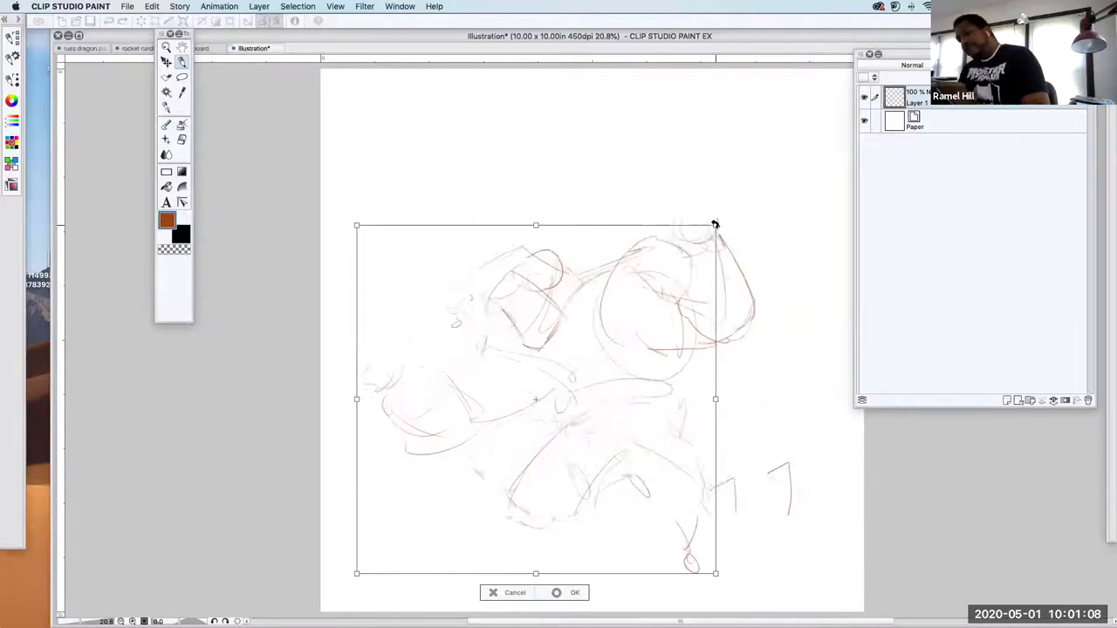
left_click_drag(755, 486, 767, 498)
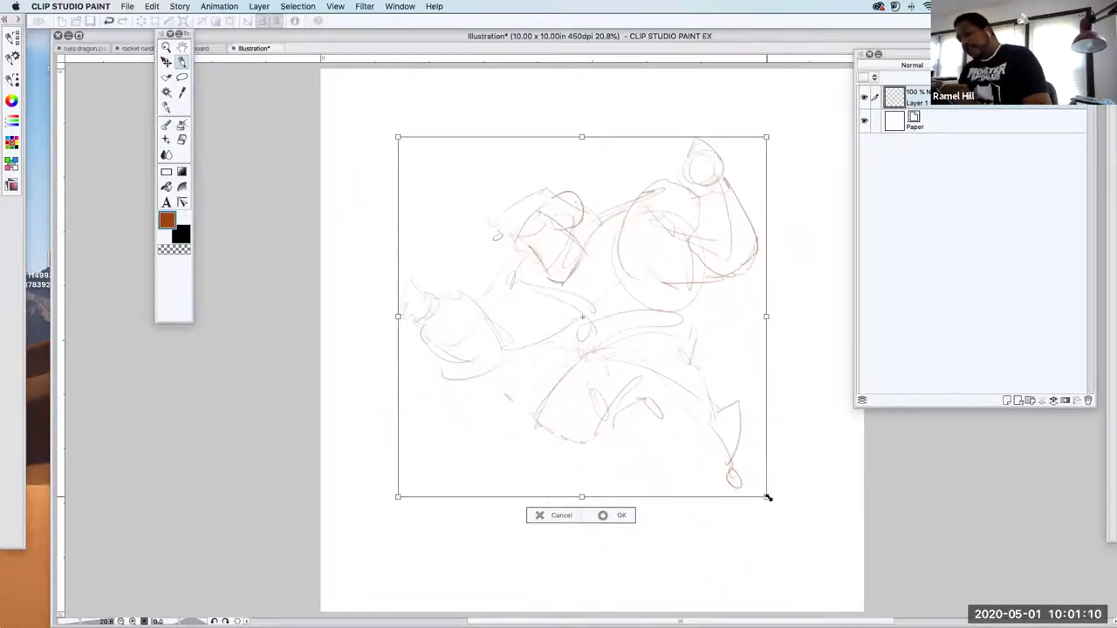
left_click(166, 65)
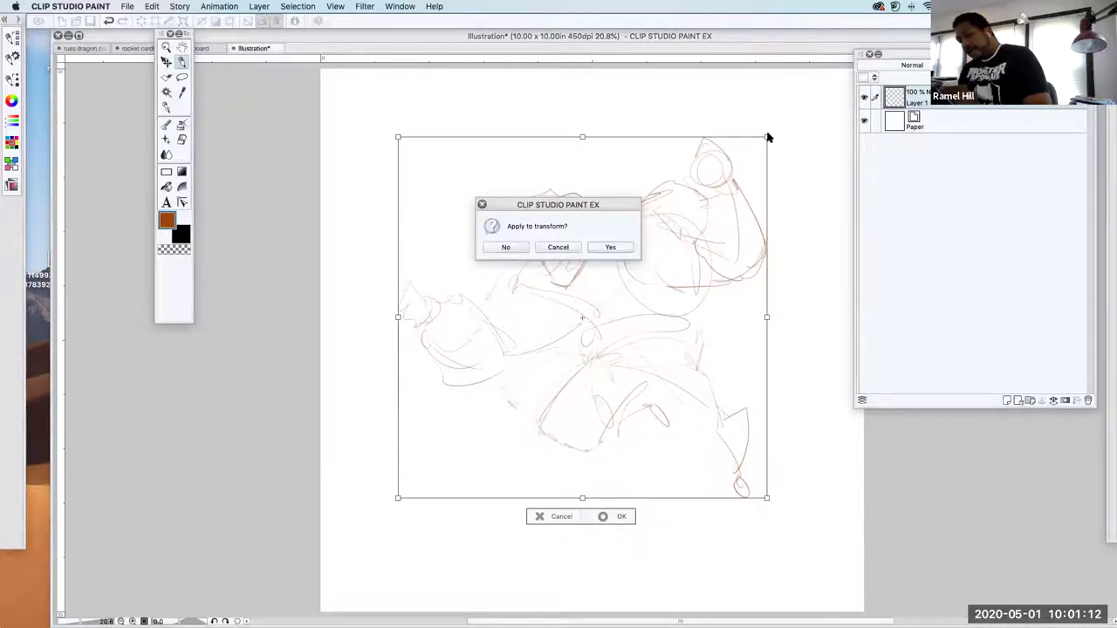
left_click(611, 247)
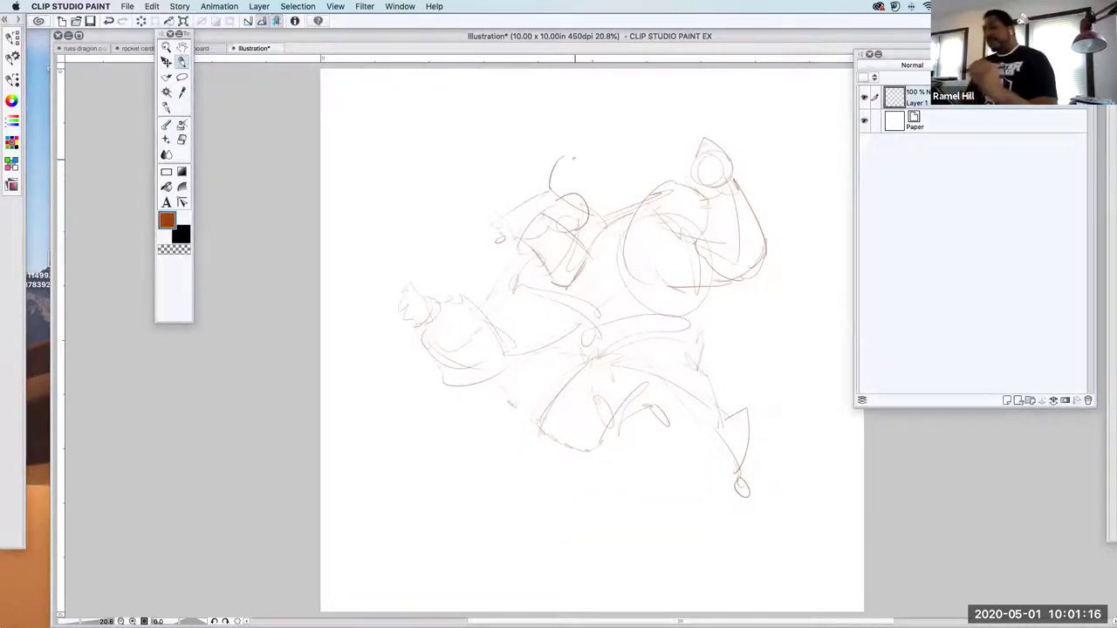
- Draw the head in darker strokes: curled horns, face sides, chin and jaw, and a strap beside it
left_click_drag(596, 157, 576, 155)
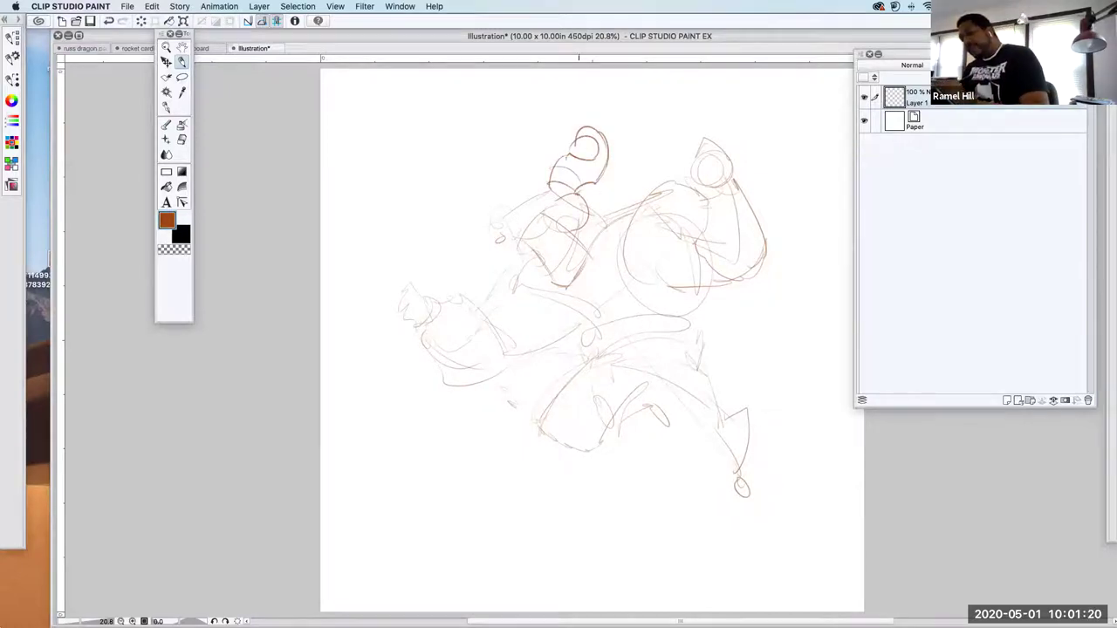
mouse_move(504, 208)
left_mouse_down()
mouse_move(457, 232)
mouse_move(485, 239)
mouse_move(539, 185)
mouse_move(529, 235)
mouse_move(541, 217)
left_mouse_up()
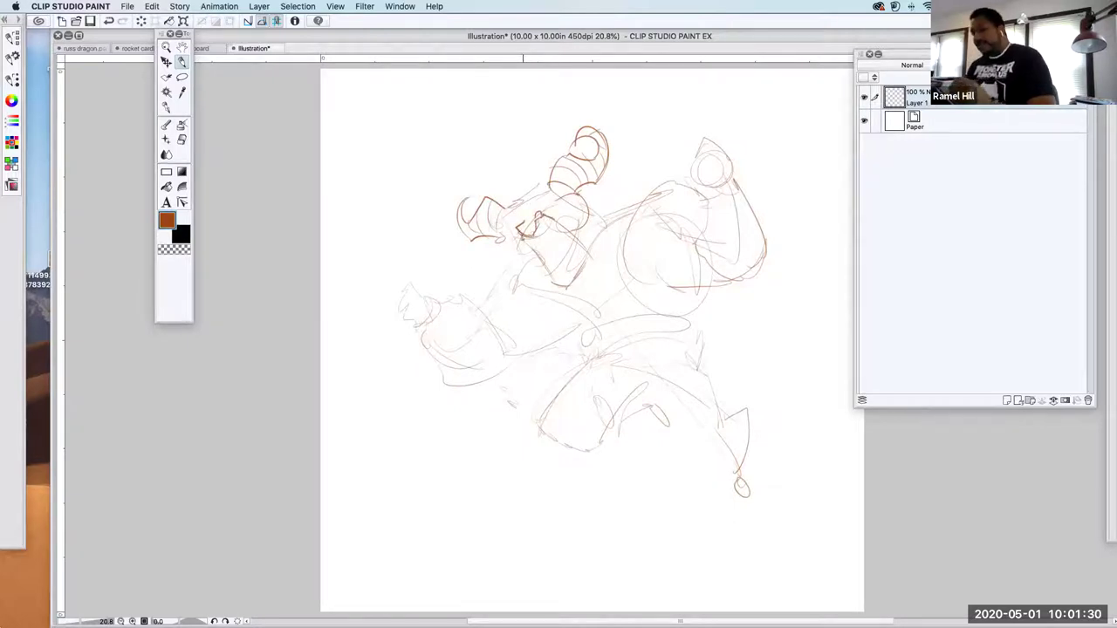
mouse_move(527, 243)
left_mouse_down()
mouse_move(560, 220)
mouse_move(534, 236)
mouse_move(558, 236)
mouse_move(559, 221)
left_mouse_up()
mouse_move(547, 274)
left_mouse_down()
mouse_move(538, 260)
mouse_move(573, 279)
mouse_move(560, 221)
mouse_move(509, 177)
left_mouse_up()
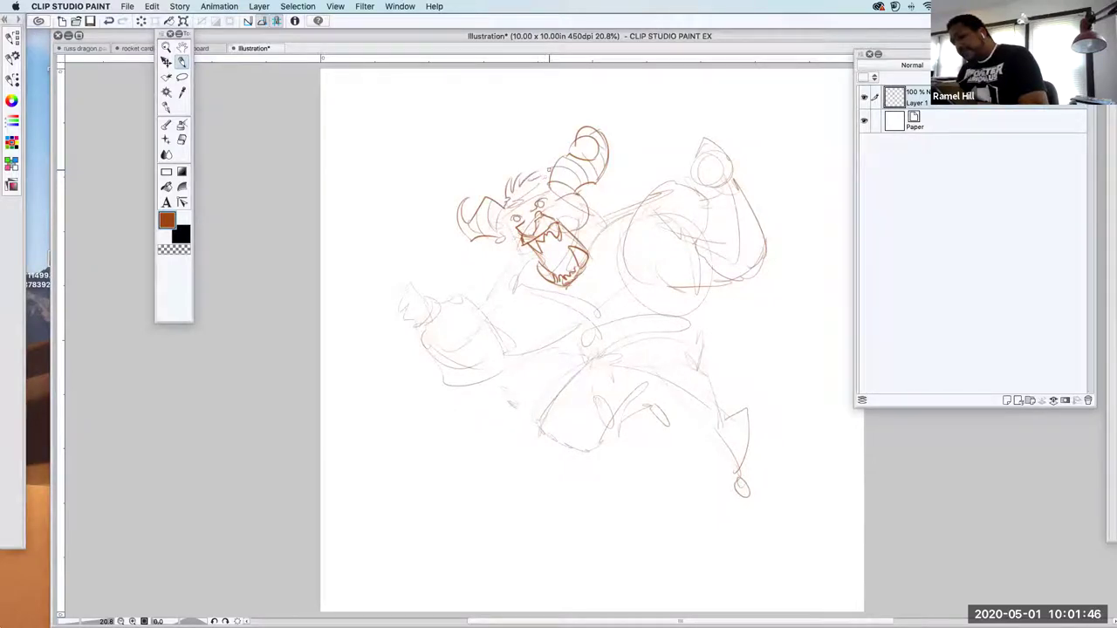
left_click_drag(501, 221, 527, 272)
mouse_move(578, 191)
left_mouse_down()
mouse_move(601, 207)
mouse_move(581, 203)
mouse_move(600, 200)
left_mouse_up()
left_click_drag(508, 236, 494, 250)
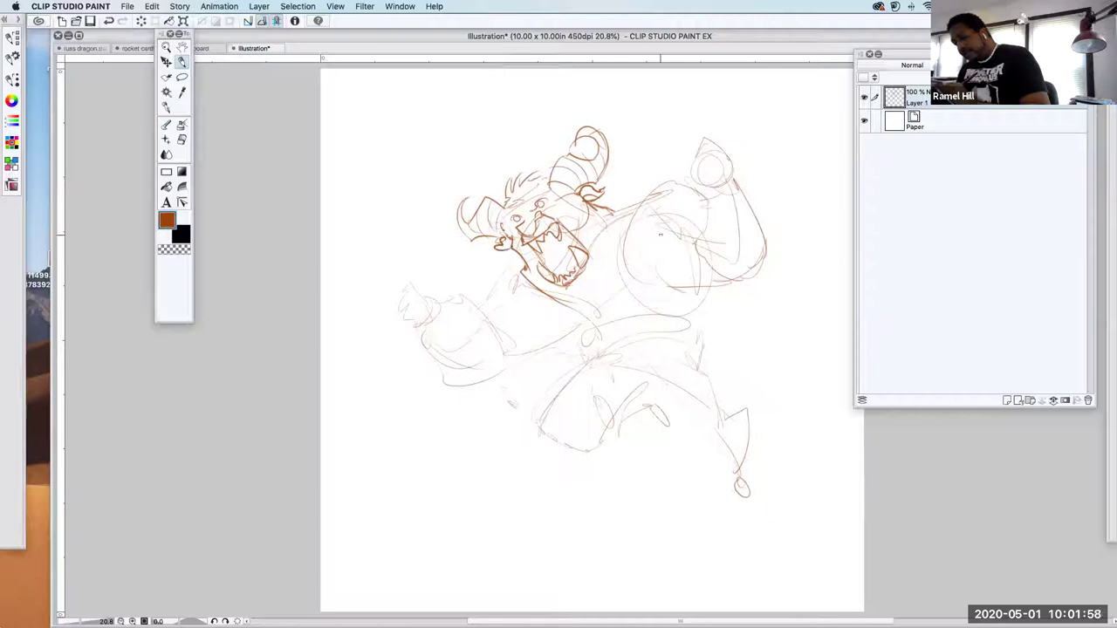
mouse_move(628, 230)
left_mouse_down()
mouse_move(614, 187)
mouse_move(613, 229)
left_mouse_up()
mouse_move(670, 162)
left_mouse_down()
mouse_move(624, 211)
mouse_move(632, 222)
left_mouse_up()
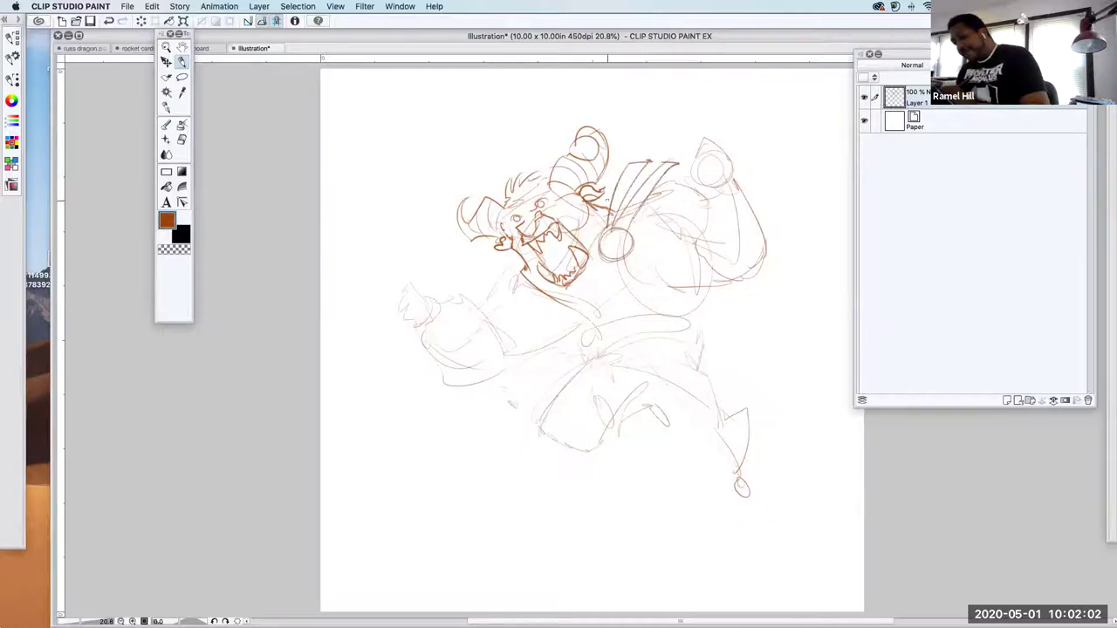
- Outline the lower jaw, chest, torso sides and the belt line across the waist
left_click_drag(598, 261, 552, 296)
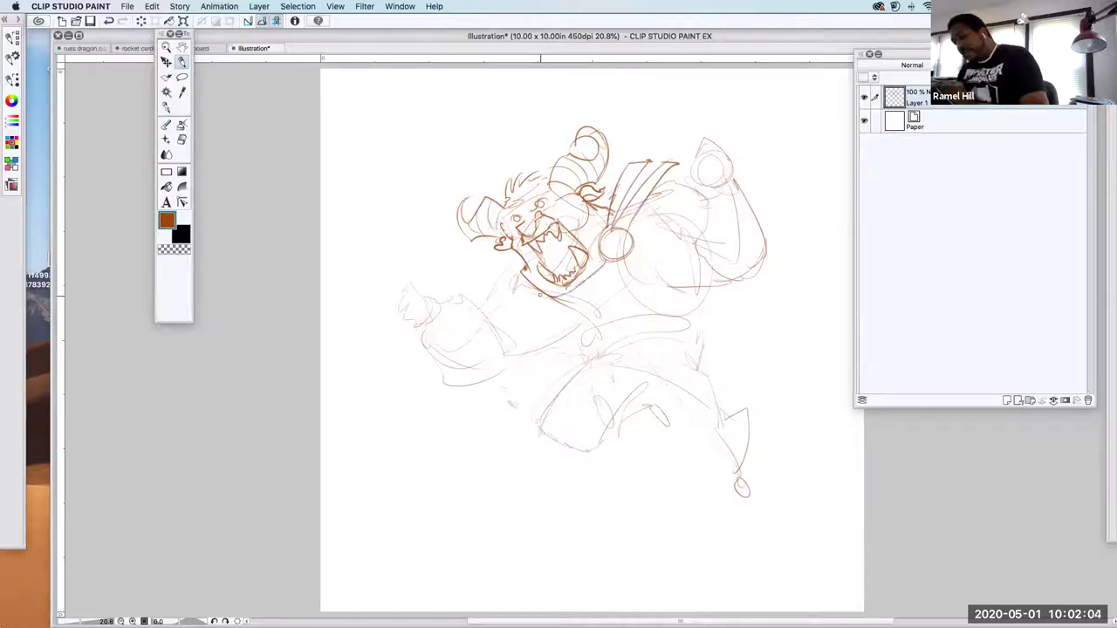
mouse_move(505, 262)
left_mouse_down()
mouse_move(571, 304)
mouse_move(614, 249)
left_mouse_up()
mouse_move(525, 320)
left_mouse_down()
mouse_move(567, 336)
mouse_move(665, 298)
left_mouse_up()
left_click_drag(678, 260, 665, 298)
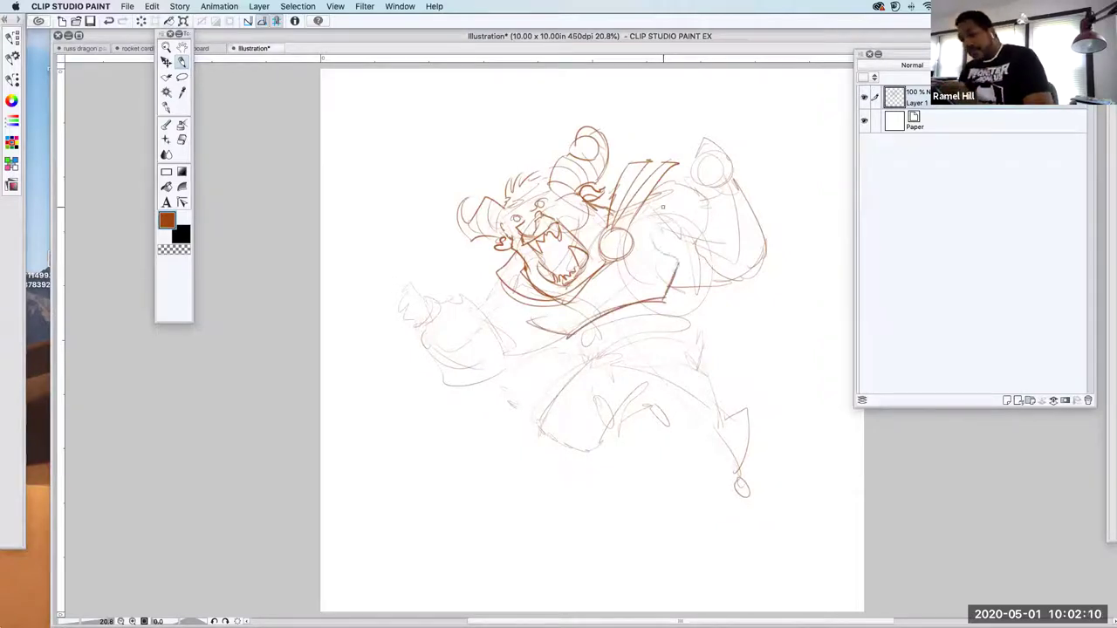
left_click_drag(660, 190, 679, 185)
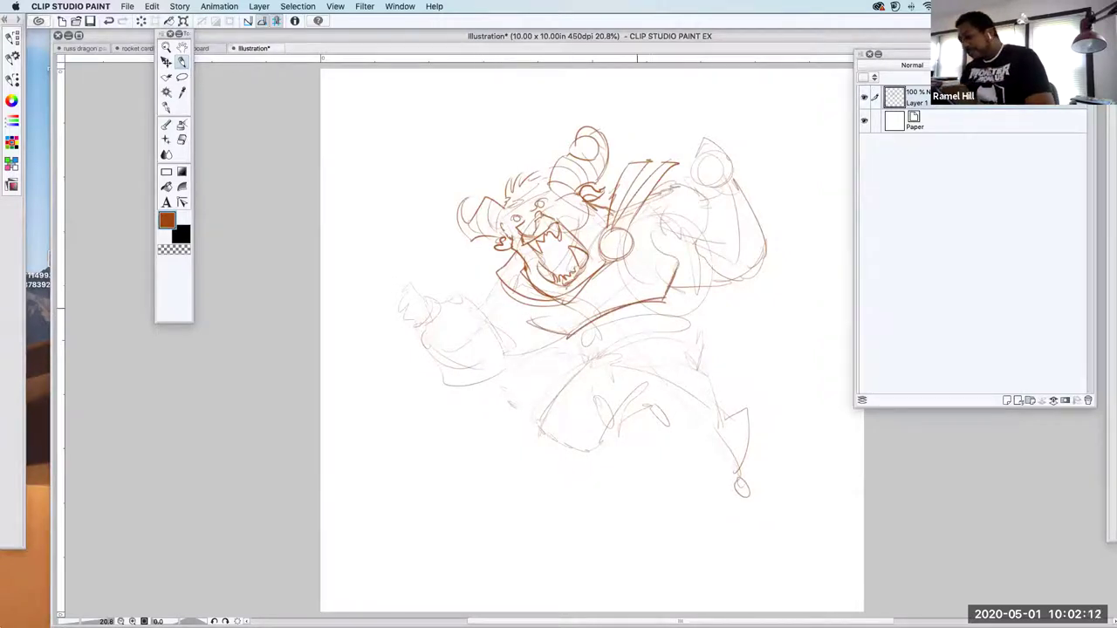
left_click_drag(697, 287, 700, 306)
mouse_move(586, 348)
left_mouse_down()
mouse_move(608, 331)
mouse_move(679, 327)
mouse_move(618, 362)
mouse_move(682, 372)
mouse_move(700, 332)
mouse_move(702, 343)
left_mouse_up()
- Draw the lowered left arm with fist and the raised right arm with fist and shoulder
mouse_move(566, 337)
left_mouse_down()
mouse_move(504, 381)
mouse_move(399, 326)
mouse_move(428, 291)
mouse_move(442, 305)
mouse_move(427, 342)
left_mouse_up()
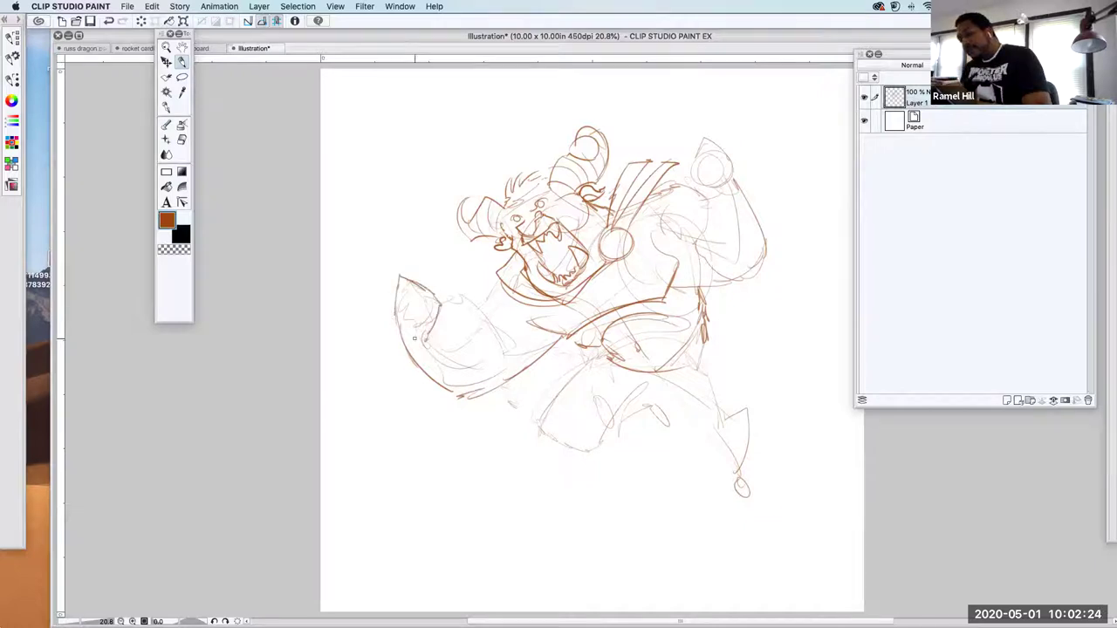
left_click_drag(418, 279, 508, 354)
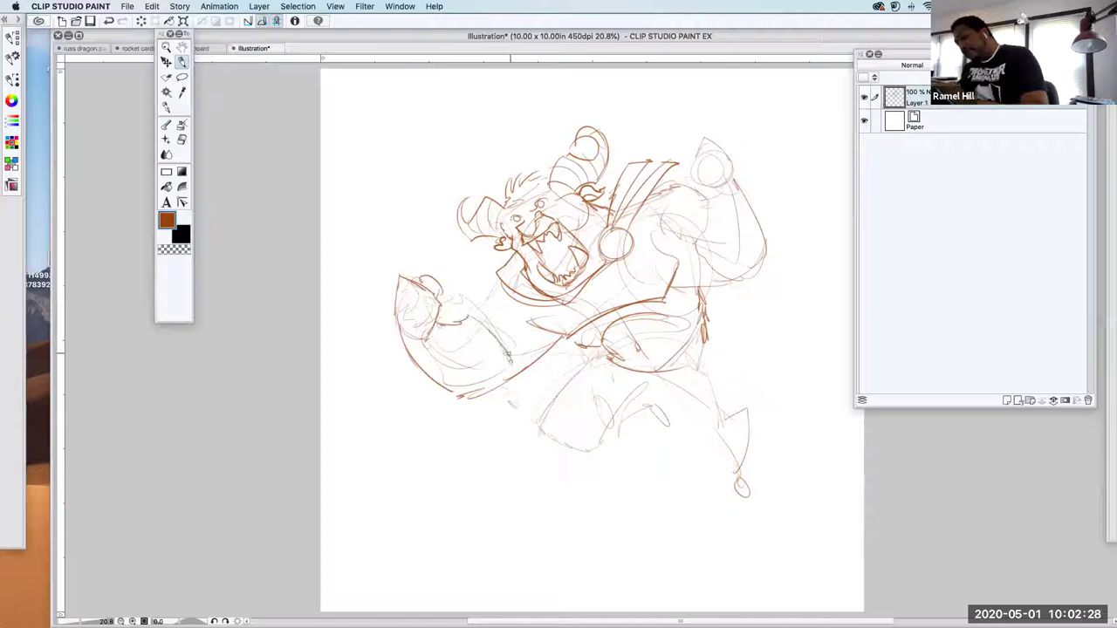
left_click_drag(454, 323, 487, 286)
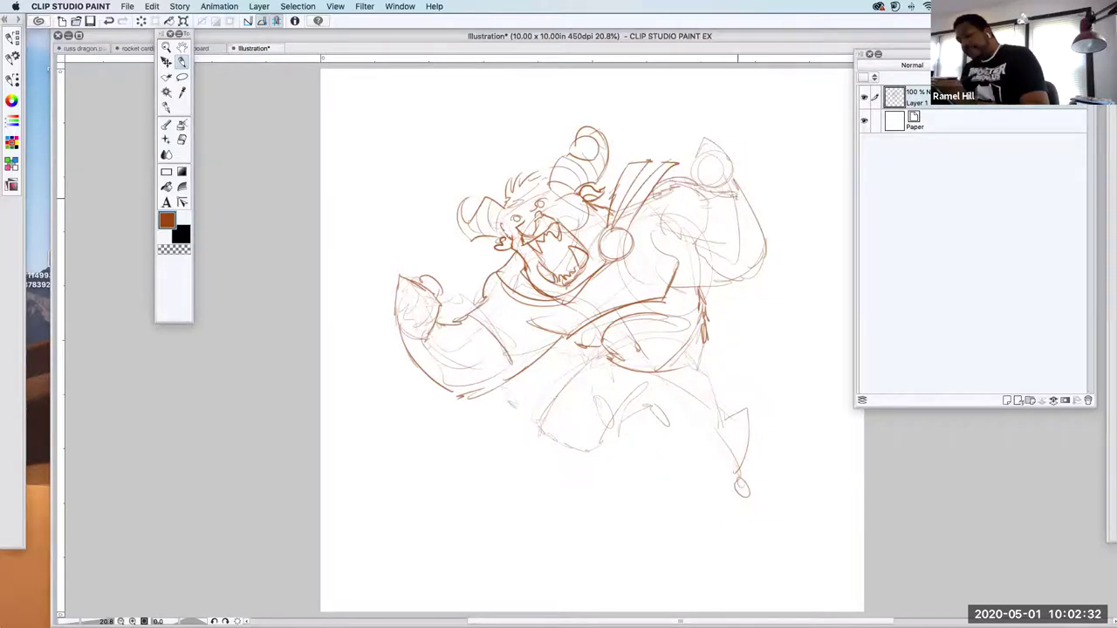
mouse_move(674, 282)
left_mouse_down()
mouse_move(757, 285)
mouse_move(794, 198)
mouse_move(781, 168)
left_mouse_up()
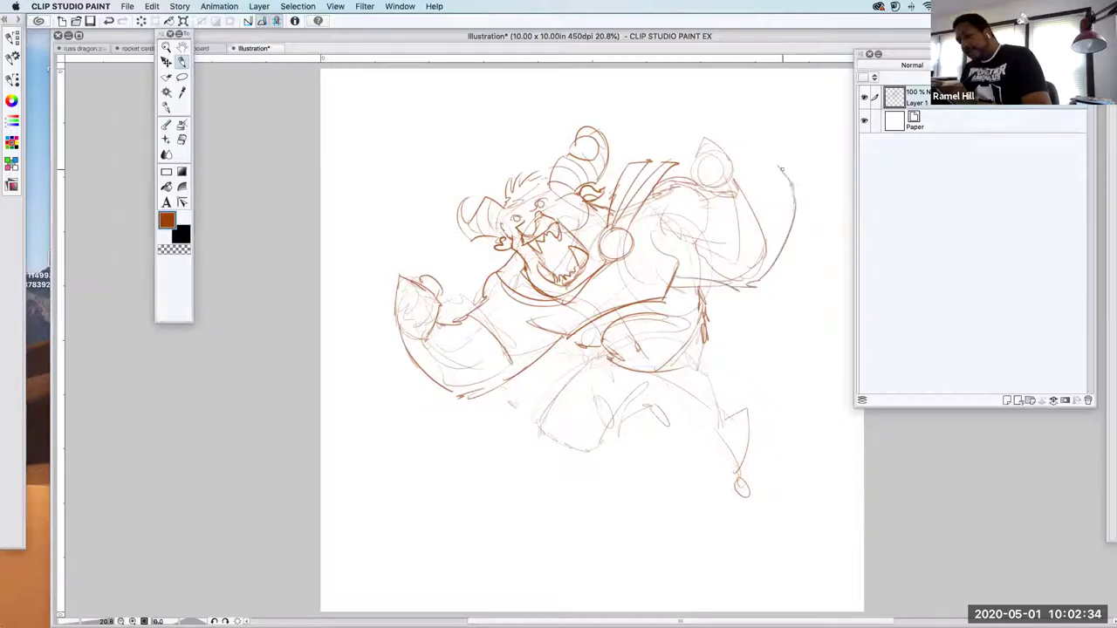
mouse_move(740, 204)
left_mouse_down()
mouse_move(761, 276)
mouse_move(785, 231)
mouse_move(765, 160)
mouse_move(798, 208)
left_mouse_up()
mouse_move(791, 166)
left_mouse_down()
mouse_move(771, 110)
mouse_move(737, 120)
mouse_move(744, 162)
mouse_move(783, 131)
mouse_move(790, 198)
mouse_move(774, 253)
left_mouse_up()
left_click_drag(735, 197, 693, 217)
mouse_move(651, 186)
left_mouse_down()
mouse_move(704, 190)
mouse_move(690, 163)
left_mouse_up()
- Sketch the trailing cape edges, the right leg, hip area and lower leg with foot
mouse_move(496, 391)
left_mouse_down()
mouse_move(447, 505)
mouse_move(494, 505)
left_mouse_up()
mouse_move(506, 441)
left_mouse_down()
mouse_move(513, 499)
mouse_move(534, 478)
mouse_move(566, 486)
left_mouse_up()
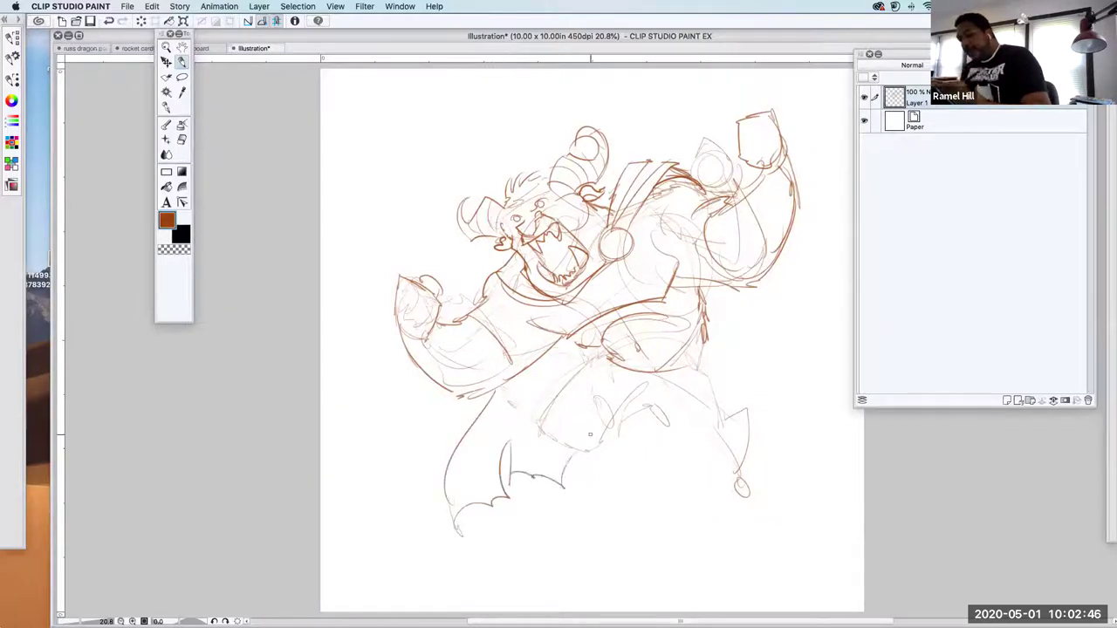
mouse_move(772, 278)
left_mouse_down()
mouse_move(825, 384)
mouse_move(793, 497)
left_mouse_up()
left_click_drag(814, 405, 789, 499)
left_click_drag(791, 370, 738, 384)
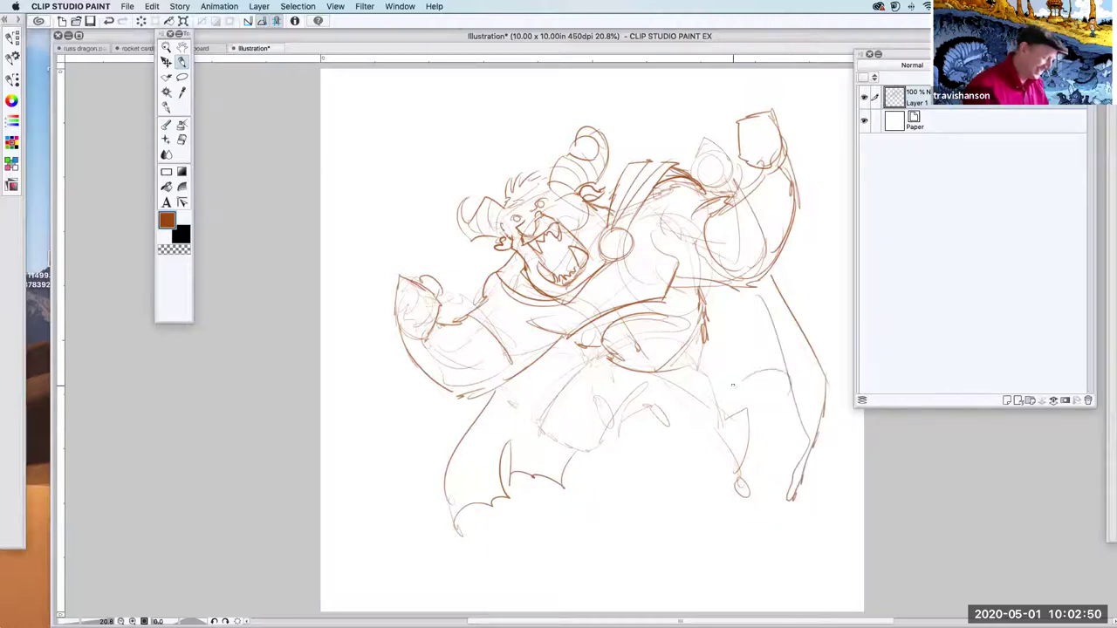
mouse_move(599, 350)
left_mouse_down()
mouse_move(687, 342)
mouse_move(707, 316)
mouse_move(714, 344)
mouse_move(557, 389)
mouse_move(628, 417)
left_mouse_up()
mouse_move(653, 382)
left_mouse_down()
mouse_move(646, 425)
mouse_move(712, 428)
mouse_move(727, 409)
left_mouse_up()
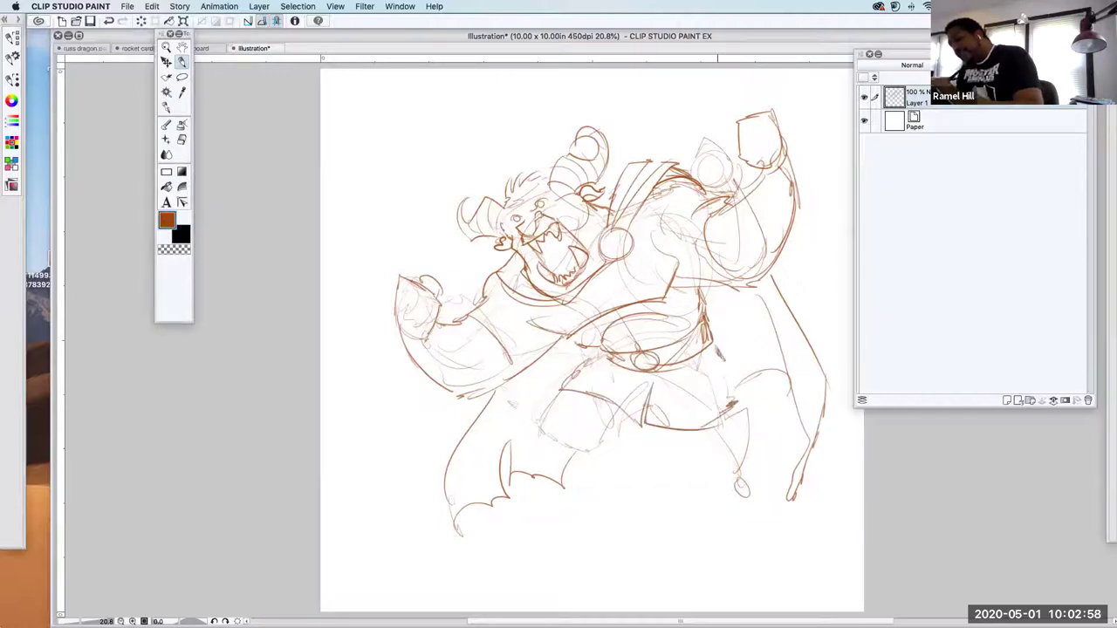
- Add the belt buckle, hatch below the belt, outline the legs and boot, and mark the ground
left_click_drag(670, 350, 708, 334)
left_click_drag(569, 395, 635, 379)
mouse_move(630, 407)
left_mouse_down()
mouse_move(647, 373)
mouse_move(656, 408)
left_mouse_up()
mouse_move(656, 406)
left_mouse_down()
mouse_move(740, 387)
mouse_move(722, 400)
left_mouse_up()
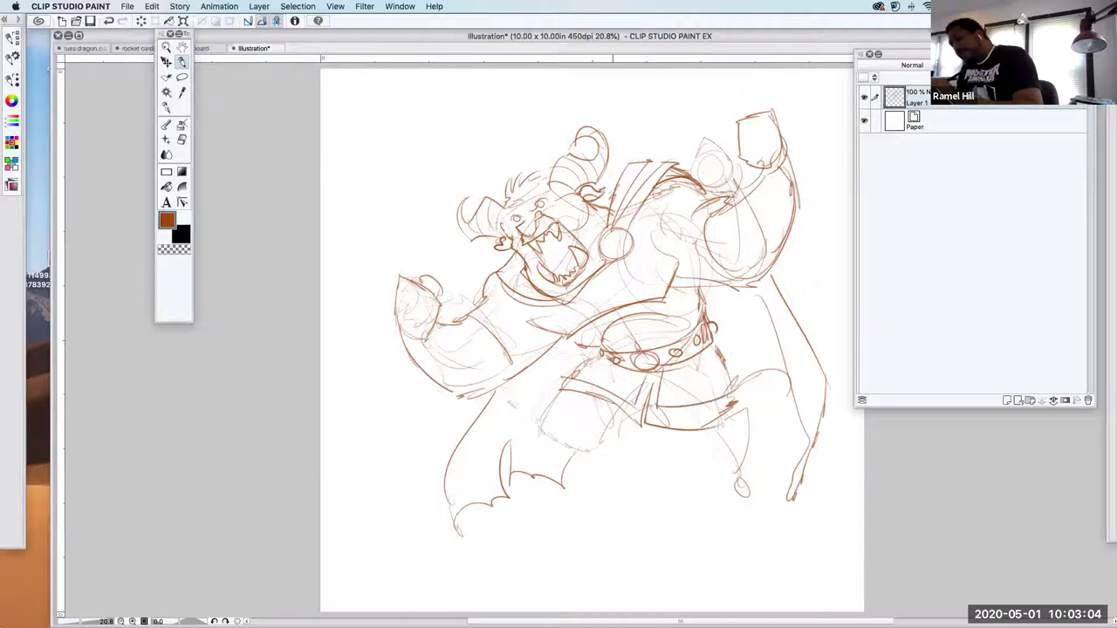
mouse_move(552, 398)
left_mouse_down()
mouse_move(558, 451)
mouse_move(606, 452)
mouse_move(624, 417)
mouse_move(656, 459)
left_mouse_up()
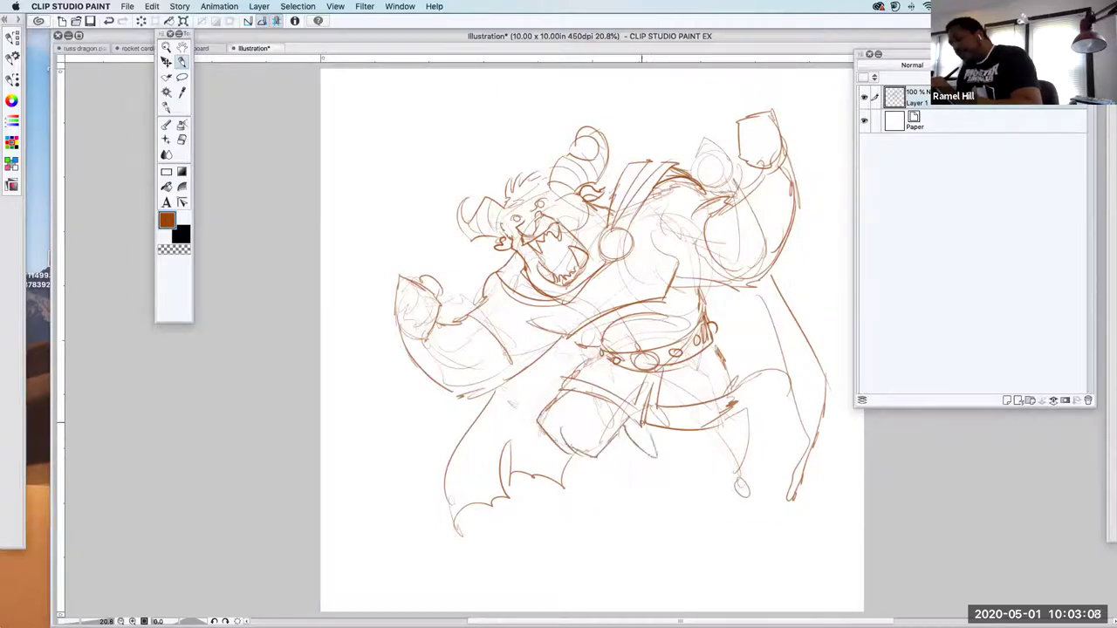
left_click_drag(735, 396, 741, 471)
left_click_drag(710, 436, 756, 515)
left_click_drag(536, 564, 654, 576)
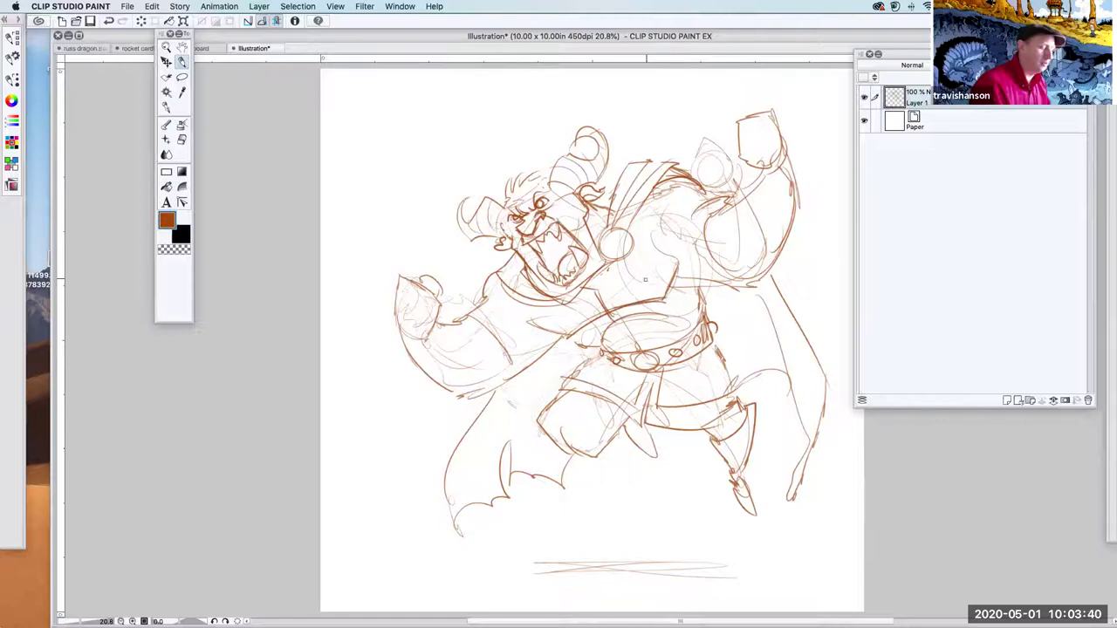
- Darken the chest, right shoulder, armpit and raised right arm outlines
left_click_drag(532, 337, 597, 319)
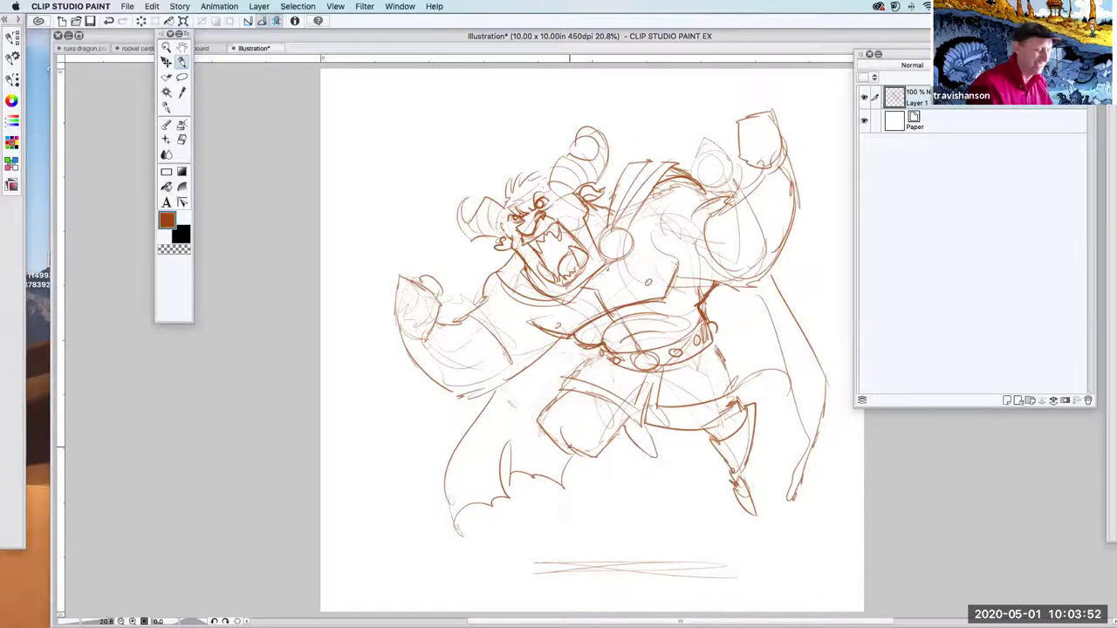
mouse_move(701, 194)
left_mouse_down()
mouse_move(731, 201)
mouse_move(691, 209)
left_mouse_up()
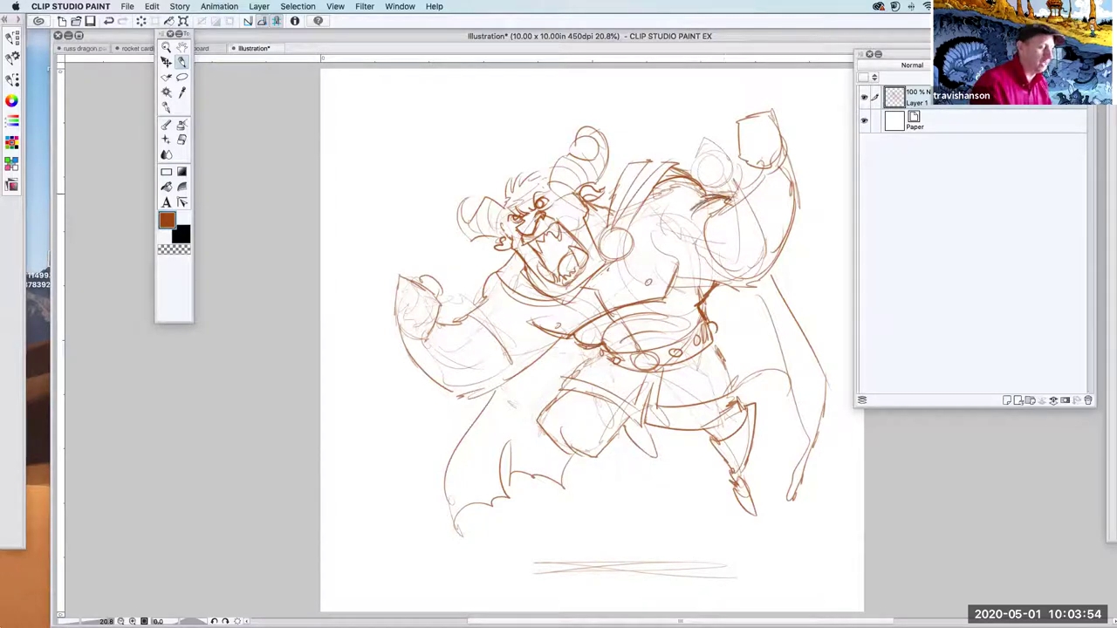
mouse_move(756, 171)
left_mouse_down()
mouse_move(721, 204)
mouse_move(771, 246)
mouse_move(784, 239)
left_mouse_up()
left_click_drag(788, 155, 793, 227)
mouse_move(751, 184)
left_mouse_down()
mouse_move(794, 169)
mouse_move(790, 159)
mouse_move(745, 222)
mouse_move(788, 220)
left_mouse_up()
mouse_move(742, 218)
left_mouse_down()
mouse_move(790, 200)
mouse_move(721, 213)
mouse_move(713, 236)
left_mouse_up()
mouse_move(721, 291)
left_mouse_down()
mouse_move(766, 272)
mouse_move(789, 230)
left_mouse_up()
left_click_drag(724, 284, 691, 274)
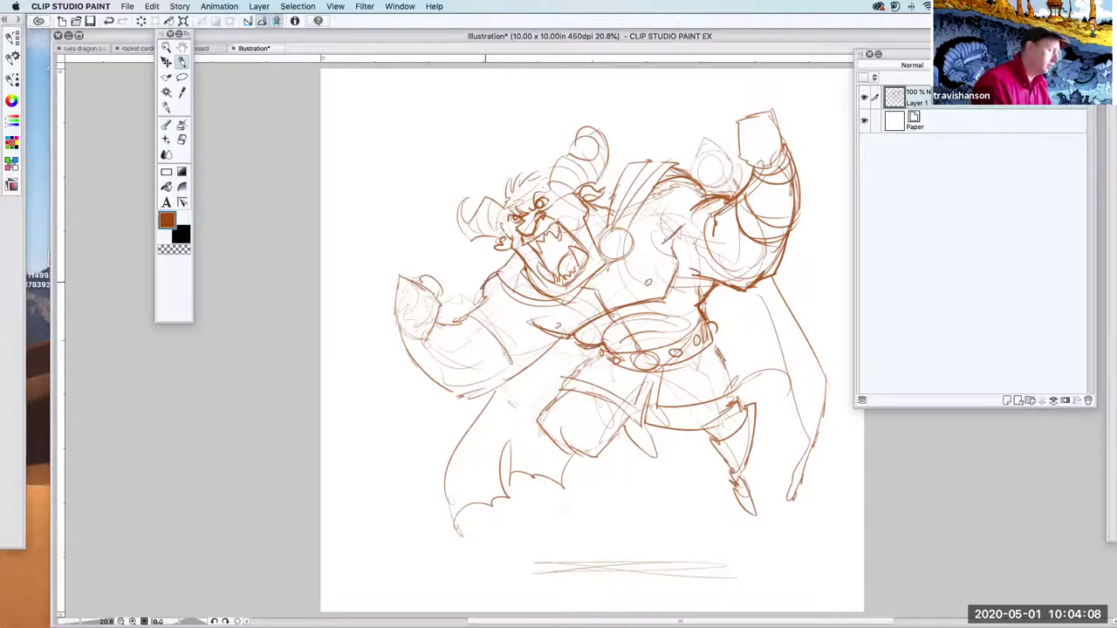
- Firm up the left shoulder and the lowered left forearm with bolder strokes
mouse_move(478, 301)
left_mouse_down()
mouse_move(514, 308)
mouse_move(463, 322)
left_mouse_up()
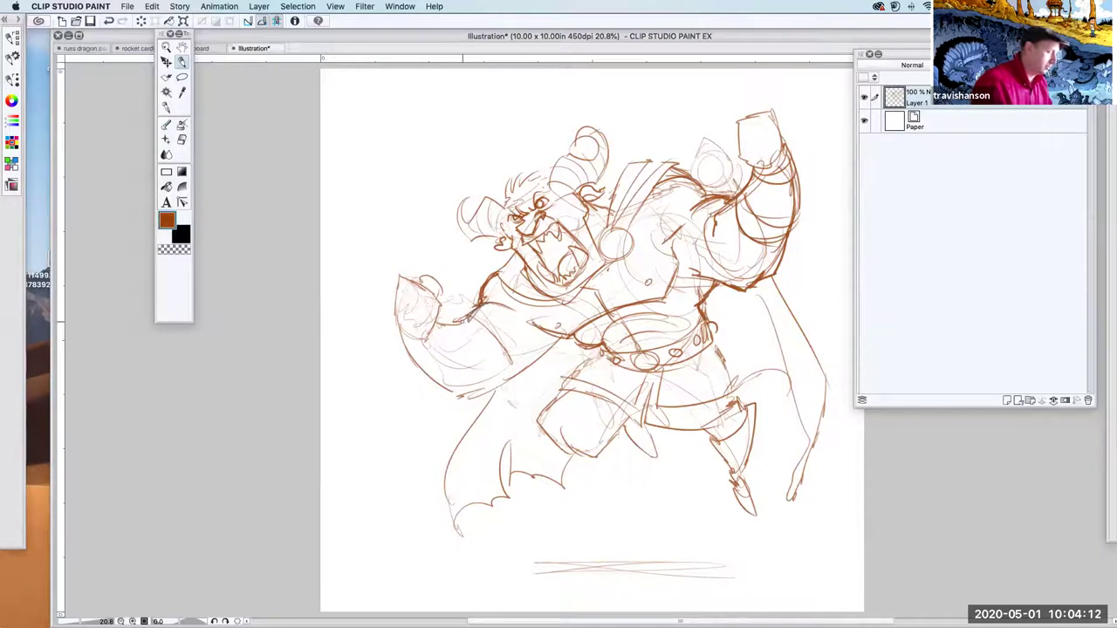
mouse_move(531, 339)
left_mouse_down()
mouse_move(497, 399)
mouse_move(560, 338)
left_mouse_up()
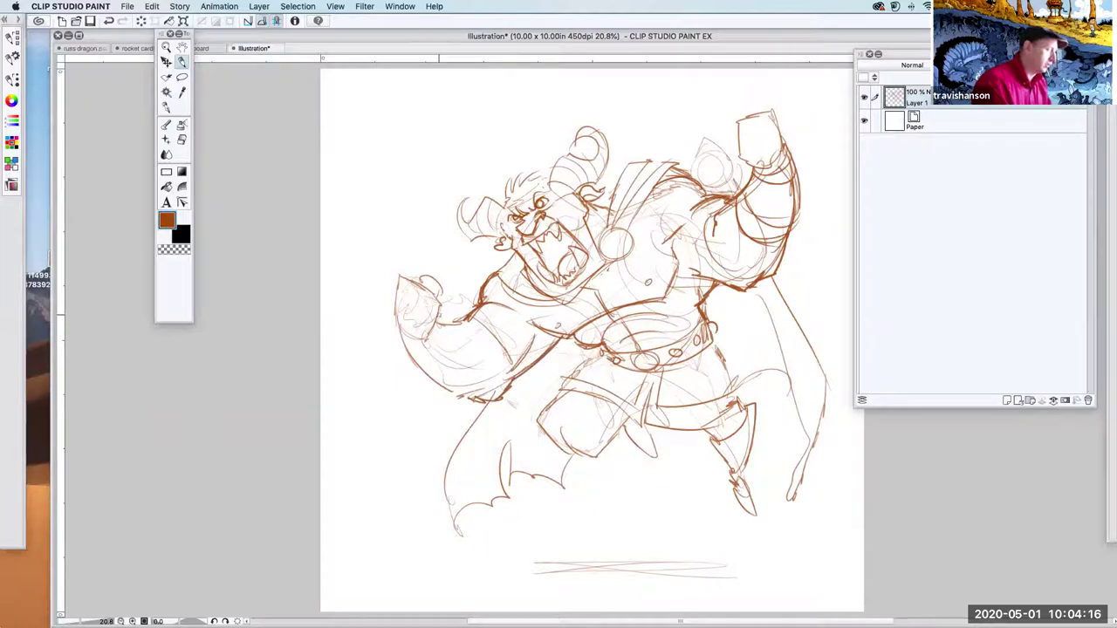
mouse_move(475, 324)
left_mouse_down()
mouse_move(502, 373)
mouse_move(492, 355)
mouse_move(441, 391)
left_mouse_up()
- Strengthen both fists, the left horn, cheek and the hair on top of the head
left_click_drag(467, 356, 443, 384)
left_click_drag(442, 323, 405, 342)
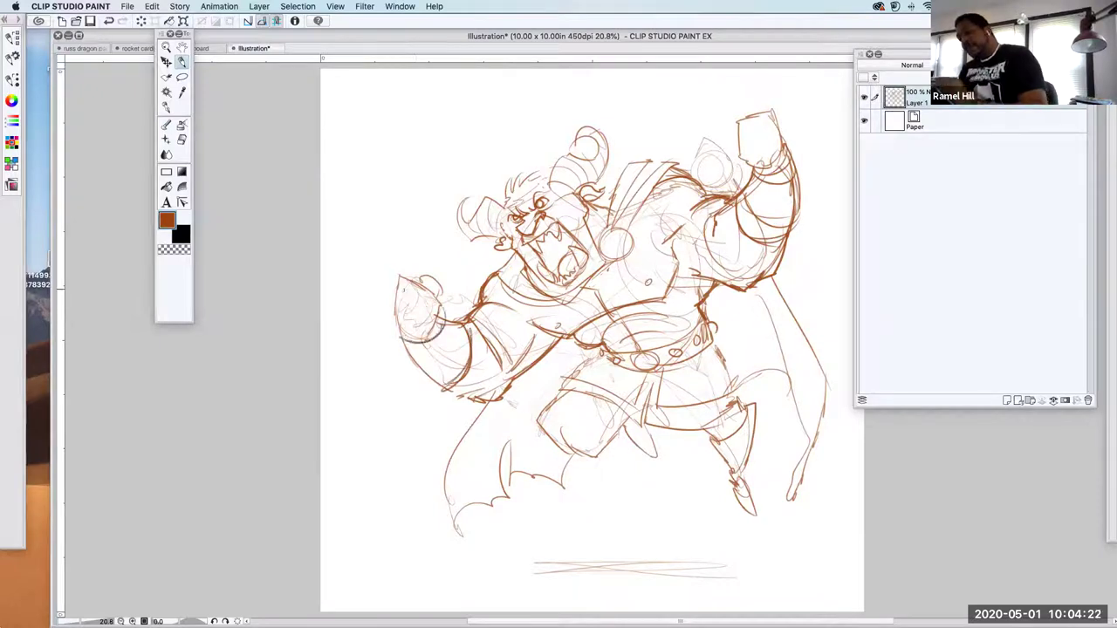
mouse_move(395, 274)
left_mouse_down()
mouse_move(398, 306)
mouse_move(421, 261)
mouse_move(433, 280)
left_mouse_up()
mouse_move(412, 279)
left_mouse_down()
mouse_move(440, 293)
mouse_move(412, 333)
mouse_move(443, 303)
mouse_move(403, 335)
left_mouse_up()
mouse_move(779, 158)
left_mouse_down()
mouse_move(770, 106)
mouse_move(751, 98)
mouse_move(731, 114)
mouse_move(743, 159)
left_mouse_up()
left_click_drag(773, 114, 785, 159)
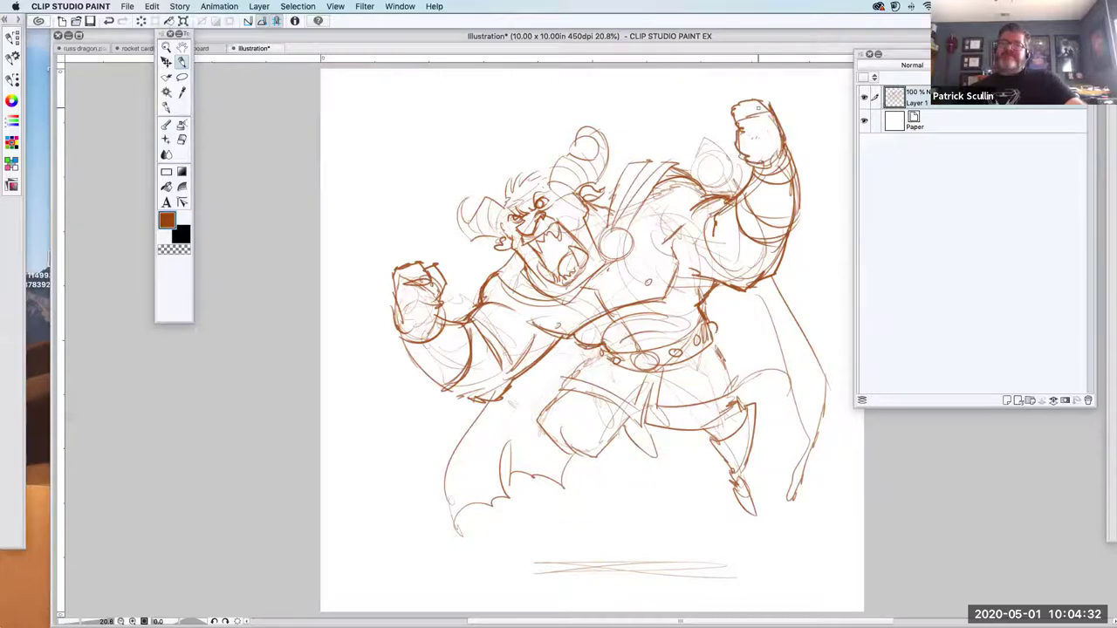
mouse_move(733, 119)
left_mouse_down()
mouse_move(728, 143)
mouse_move(750, 131)
left_mouse_up()
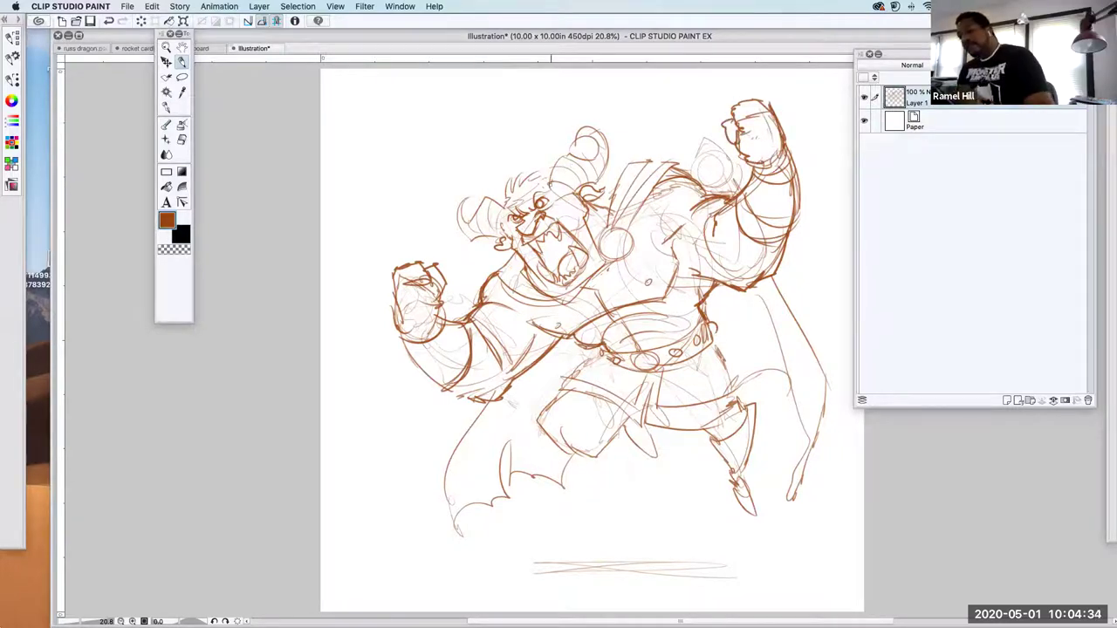
mouse_move(560, 161)
left_mouse_down()
mouse_move(595, 153)
mouse_move(588, 136)
mouse_move(576, 150)
left_mouse_up()
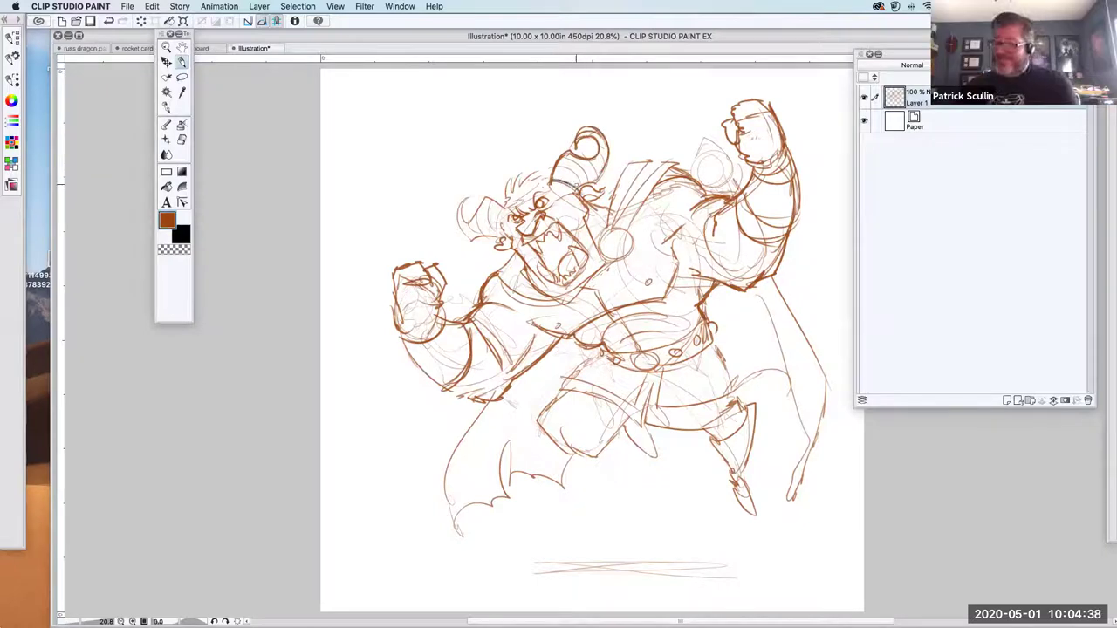
left_click_drag(506, 208, 488, 232)
left_click_drag(525, 172, 550, 160)
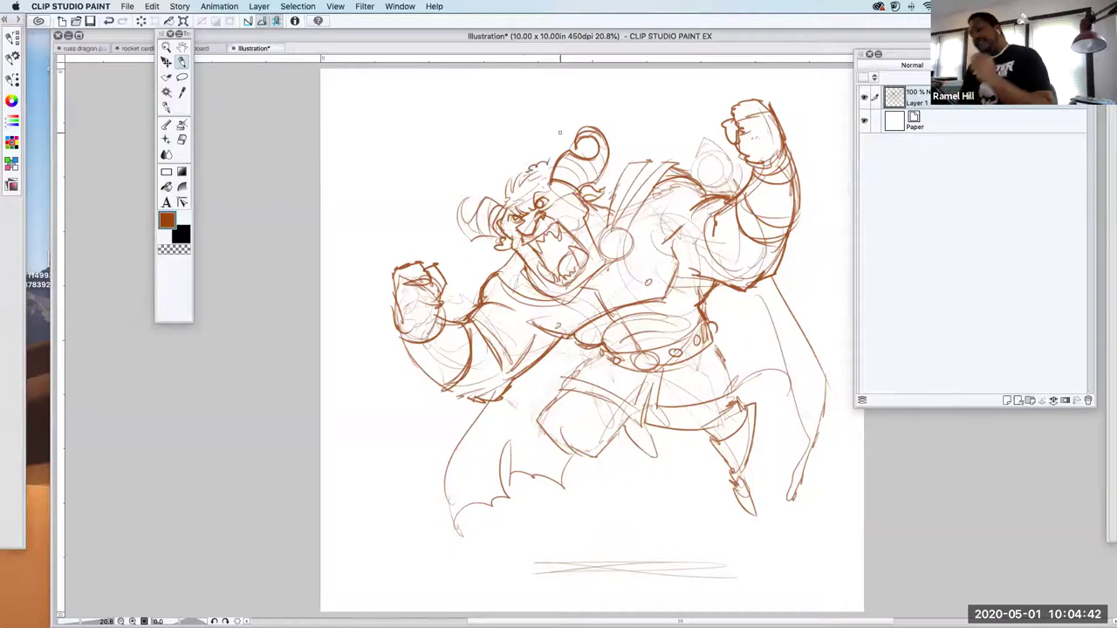
- Bold up the cape outlines and ink the belt, thigh, knee and hip lines
mouse_move(492, 399)
left_mouse_down()
mouse_move(448, 498)
mouse_move(464, 535)
mouse_move(490, 414)
mouse_move(482, 425)
left_mouse_up()
mouse_move(756, 287)
left_mouse_down()
mouse_move(808, 434)
mouse_move(830, 388)
mouse_move(804, 481)
left_mouse_up()
left_click_drag(809, 426, 791, 496)
mouse_move(556, 398)
left_mouse_down()
mouse_move(543, 421)
mouse_move(553, 436)
mouse_move(626, 419)
mouse_move(595, 385)
mouse_move(633, 401)
left_mouse_up()
mouse_move(560, 384)
left_mouse_down()
mouse_move(591, 362)
mouse_move(656, 395)
mouse_move(646, 417)
left_mouse_up()
left_click_drag(663, 368, 649, 420)
mouse_move(650, 426)
left_mouse_down()
mouse_move(743, 410)
mouse_move(745, 395)
mouse_move(687, 407)
left_mouse_up()
left_click_drag(715, 343, 738, 400)
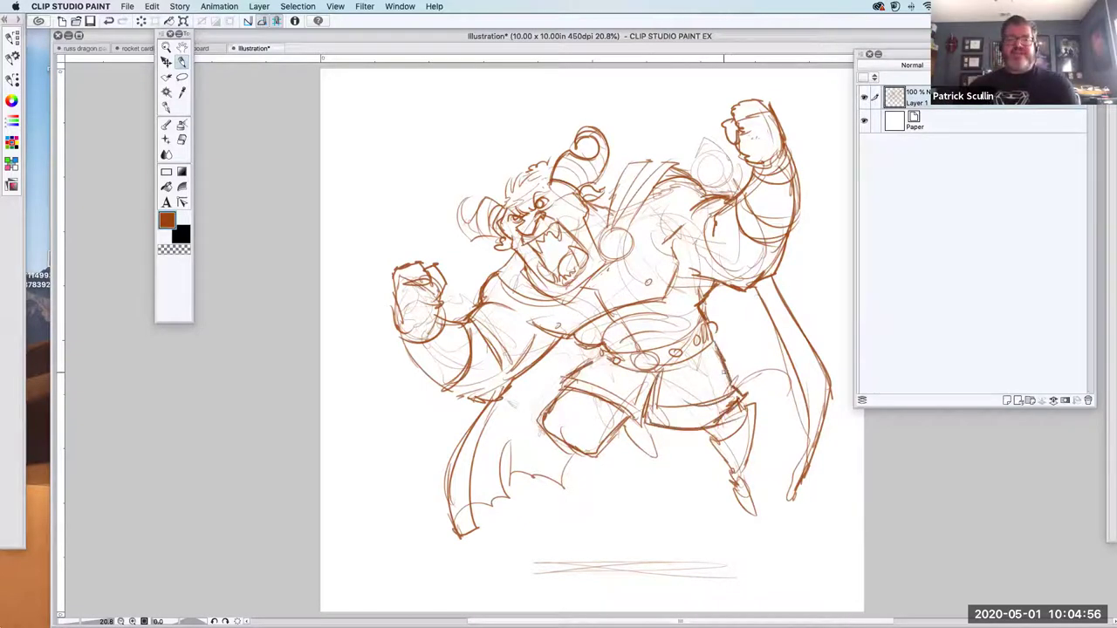
- Ink the chest emblem, shoulder straps, chest lines and jaw, then brush the mouth interior dark
mouse_move(614, 229)
left_mouse_down()
mouse_move(602, 260)
mouse_move(637, 253)
left_mouse_up()
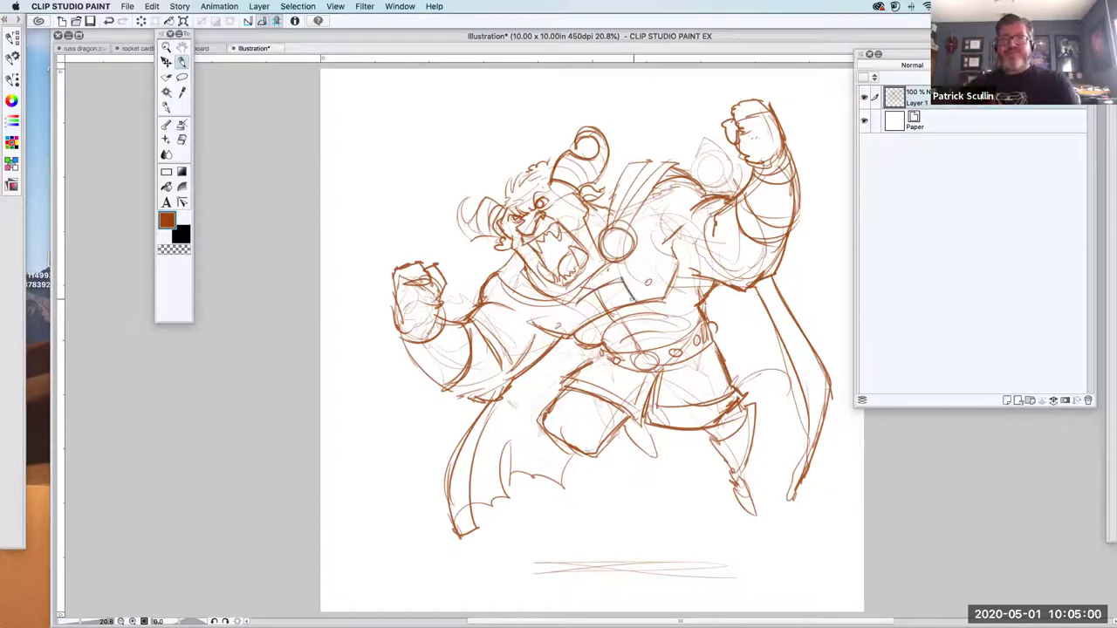
mouse_move(579, 298)
left_mouse_down()
mouse_move(623, 347)
mouse_move(659, 335)
mouse_move(627, 316)
mouse_move(620, 327)
mouse_move(638, 330)
left_mouse_up()
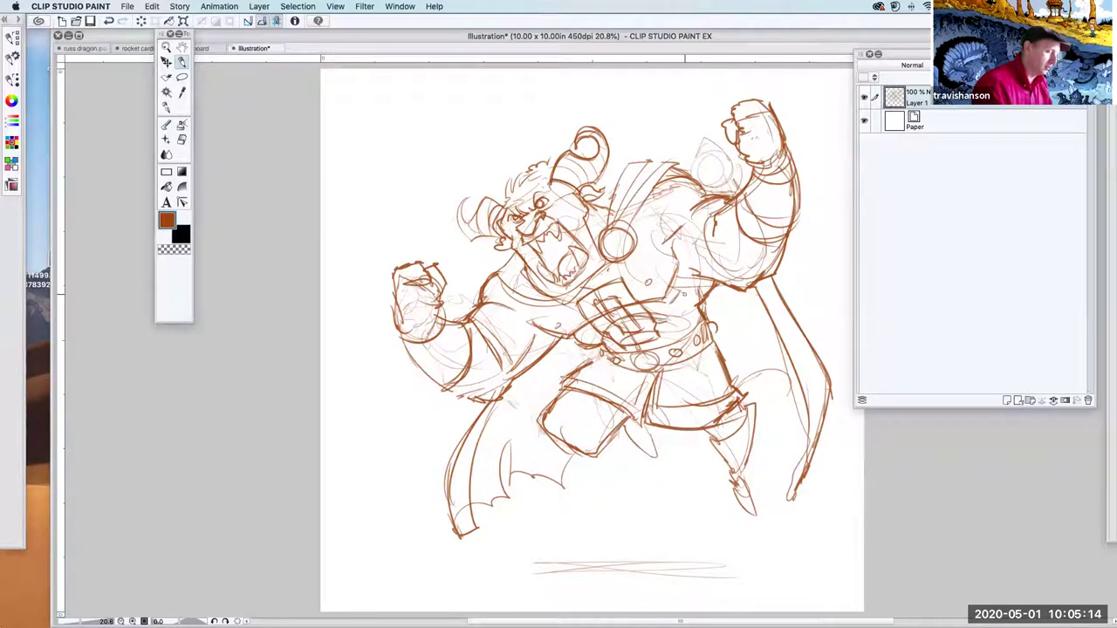
mouse_move(667, 173)
left_mouse_down()
mouse_move(637, 218)
mouse_move(646, 201)
left_mouse_up()
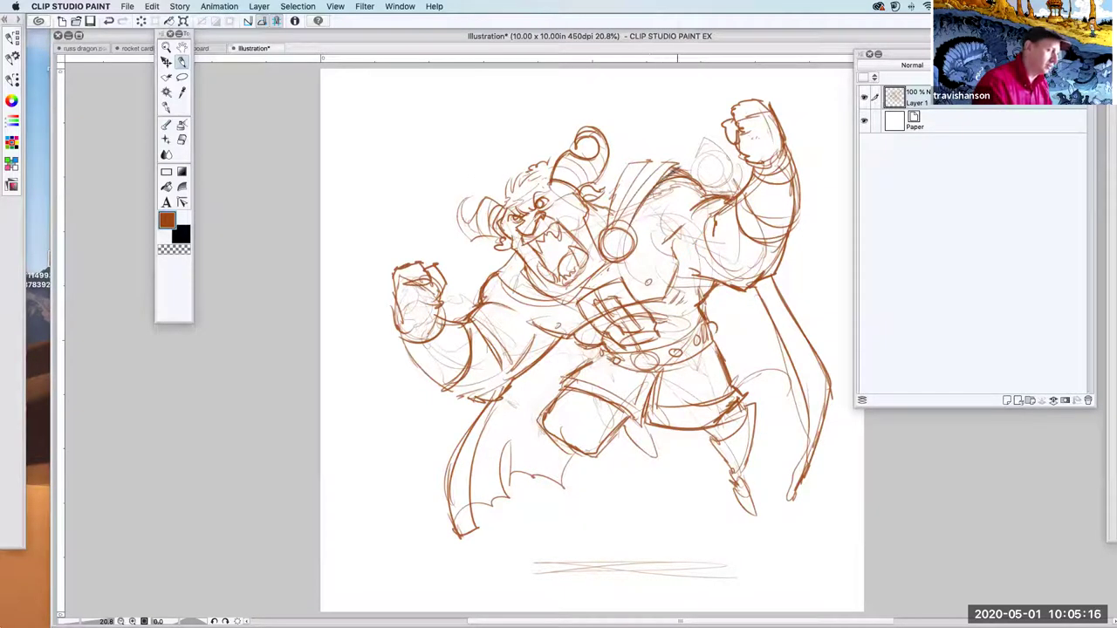
mouse_move(695, 164)
left_mouse_down()
mouse_move(628, 220)
mouse_move(595, 208)
mouse_move(602, 201)
left_mouse_up()
left_click_drag(642, 189, 628, 218)
left_click_drag(622, 176, 607, 223)
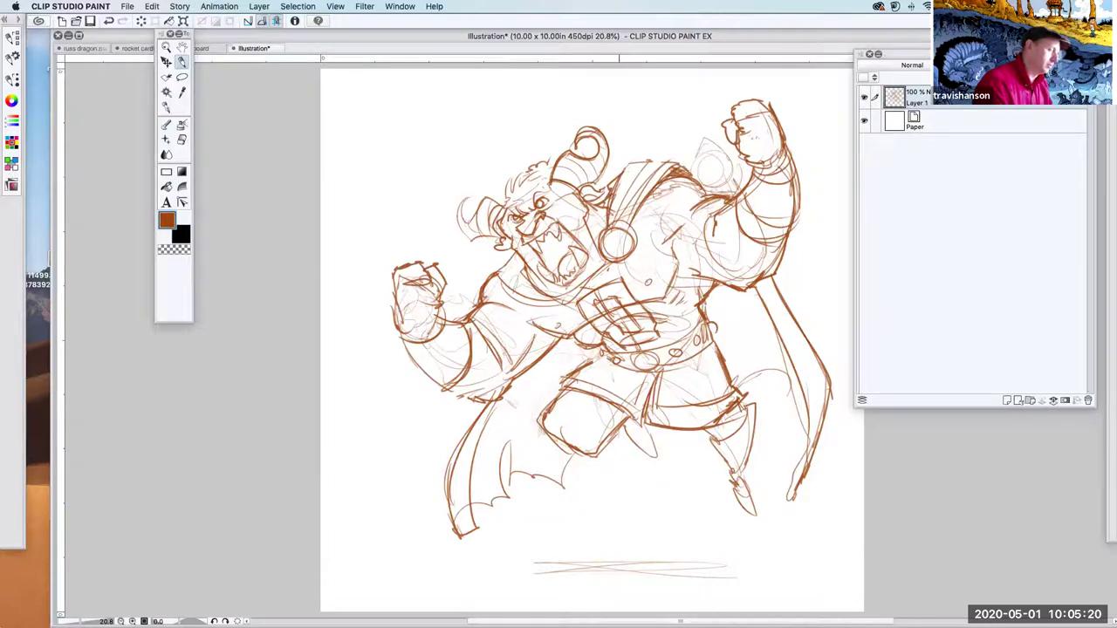
mouse_move(494, 277)
left_mouse_down()
mouse_move(543, 305)
mouse_move(611, 265)
left_mouse_up()
mouse_move(550, 298)
left_mouse_down()
mouse_move(602, 267)
mouse_move(653, 160)
mouse_move(623, 165)
left_mouse_up()
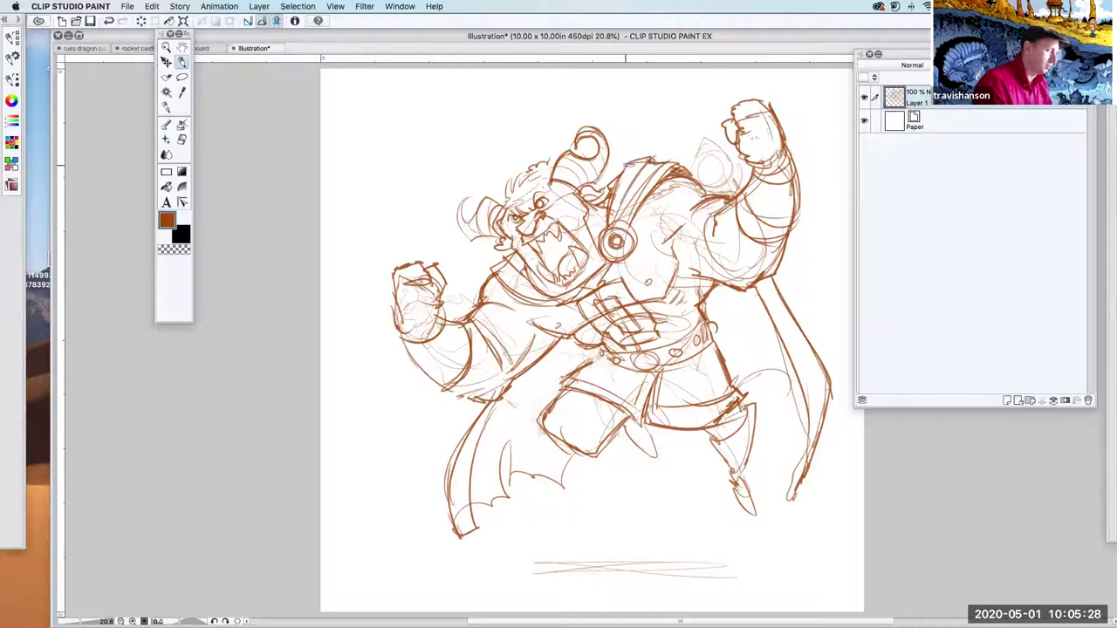
mouse_move(548, 261)
left_mouse_down()
mouse_move(539, 279)
mouse_move(548, 234)
mouse_move(567, 244)
mouse_move(549, 256)
mouse_move(561, 272)
mouse_move(573, 236)
left_mouse_up()
key("b")
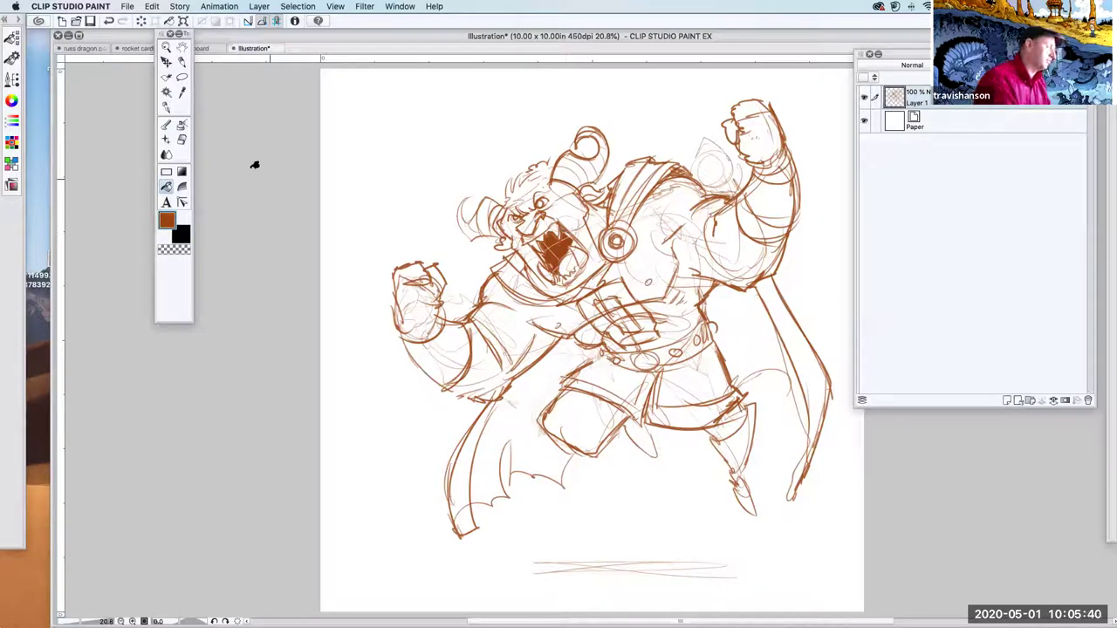
- Add fur strokes on the head and bold jagged outline strokes around the cape hem
left_click(167, 107)
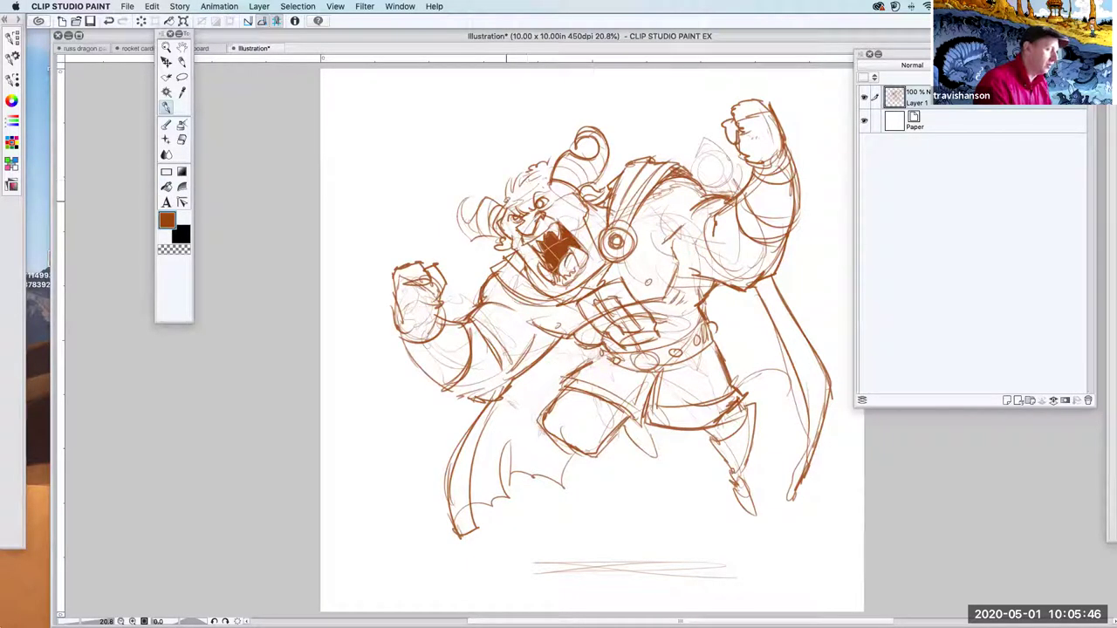
mouse_move(508, 187)
left_mouse_down()
mouse_move(528, 161)
mouse_move(550, 160)
left_mouse_up()
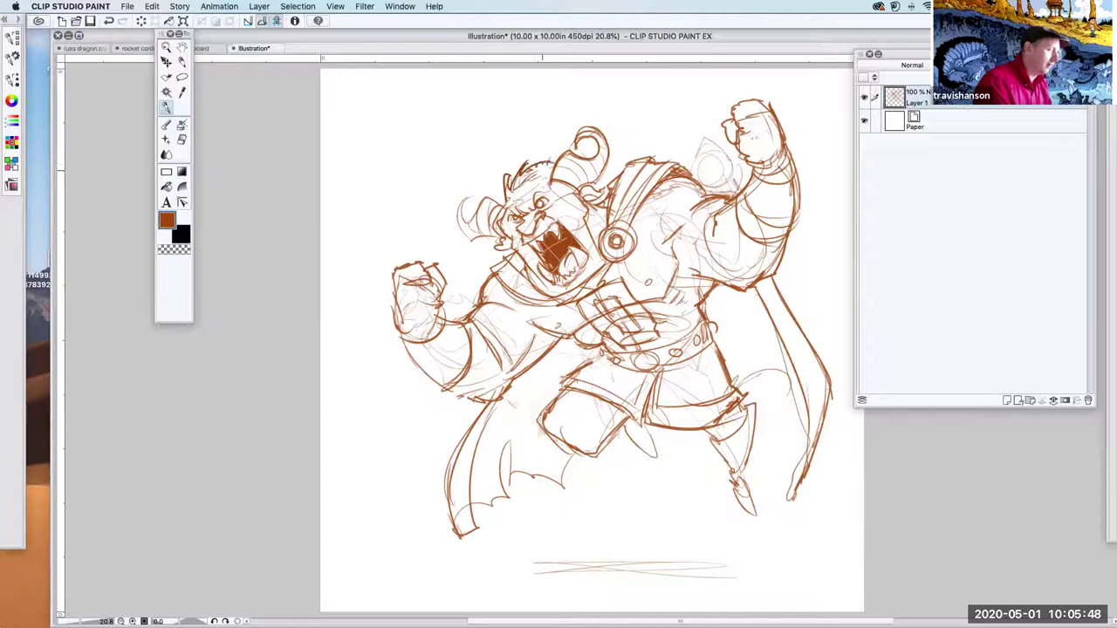
left_click_drag(610, 181, 616, 166)
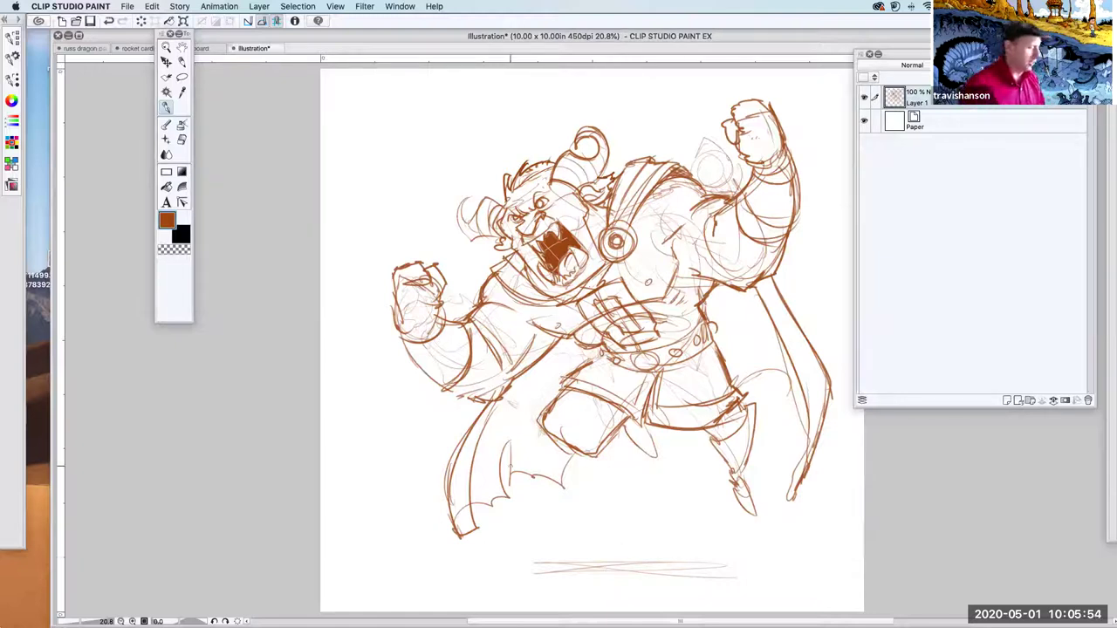
mouse_move(506, 497)
left_mouse_down()
mouse_move(500, 438)
mouse_move(512, 476)
mouse_move(541, 477)
mouse_move(573, 450)
left_mouse_up()
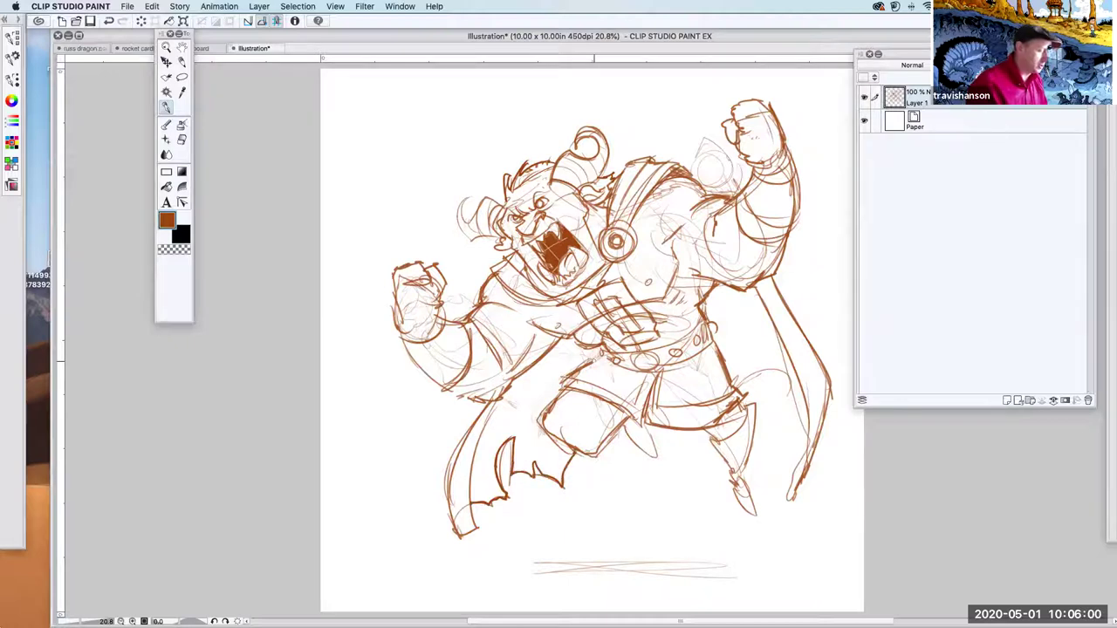
left_click_drag(757, 371, 801, 393)
mouse_move(494, 403)
left_mouse_down()
mouse_move(473, 471)
mouse_move(523, 443)
left_mouse_up()
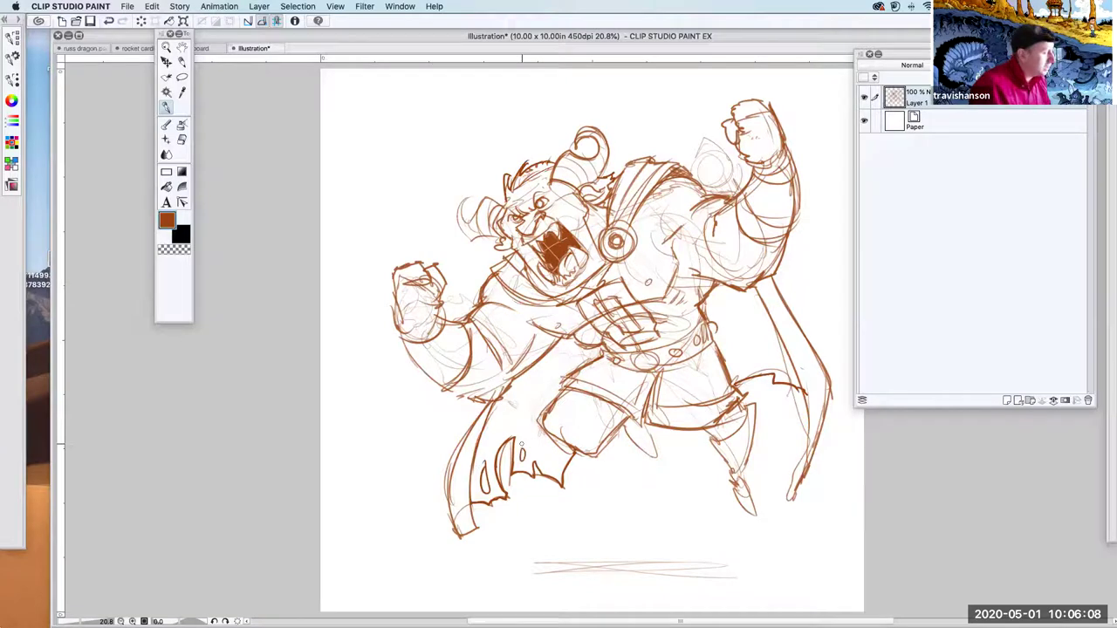
- Fill the left and right cape sections, including the gaps at the top, with solid dark brown
left_click(174, 188)
left_click(530, 398)
left_click(572, 348)
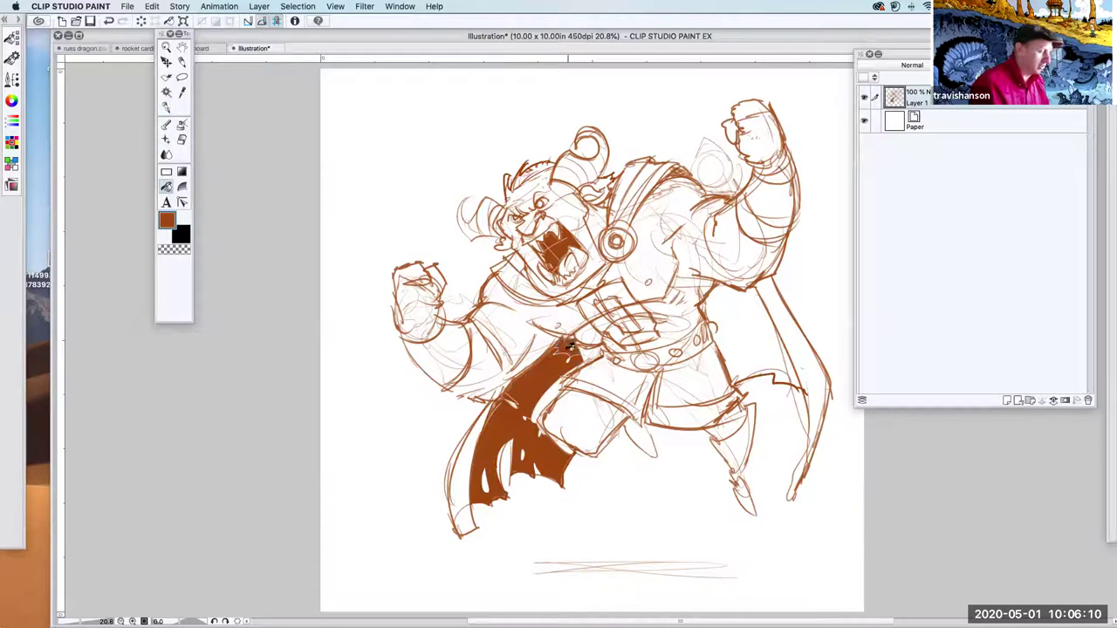
left_click(598, 351)
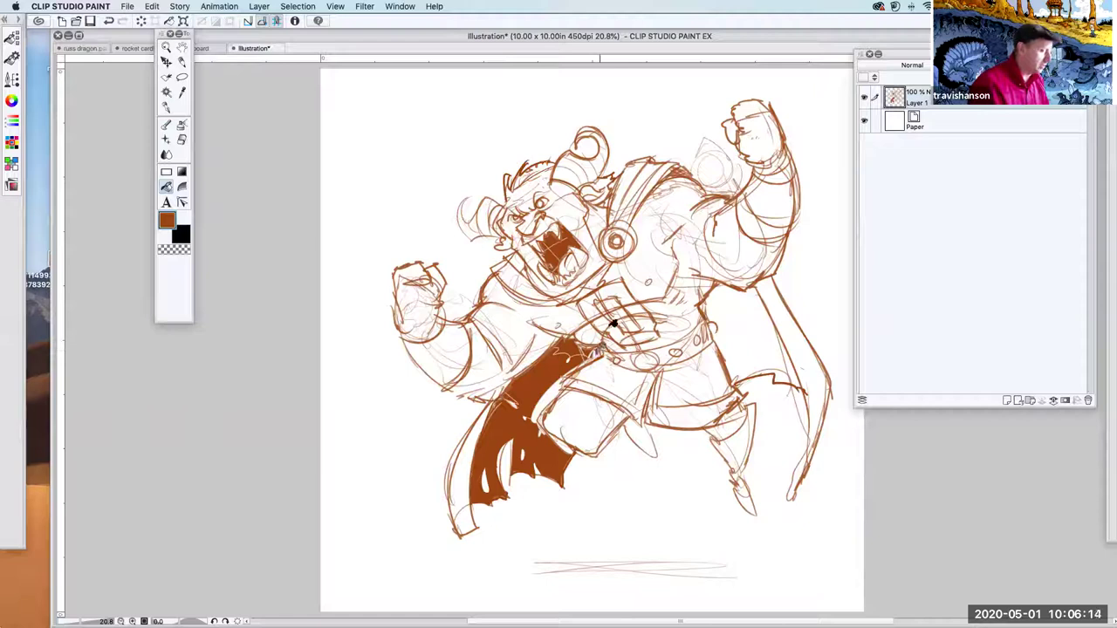
left_click(743, 315)
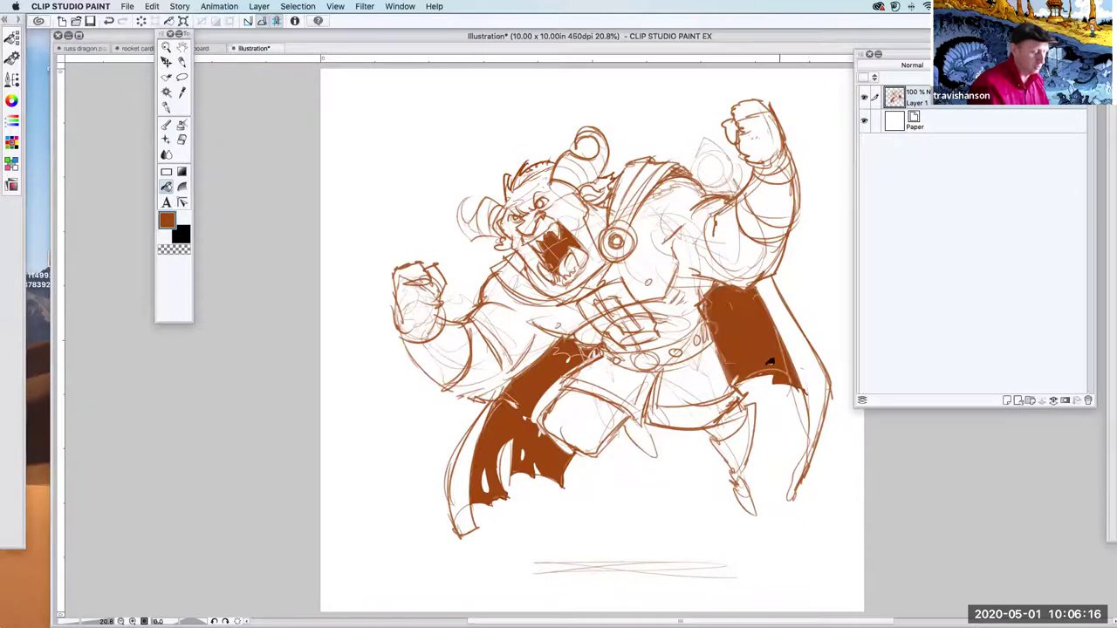
left_click(182, 62)
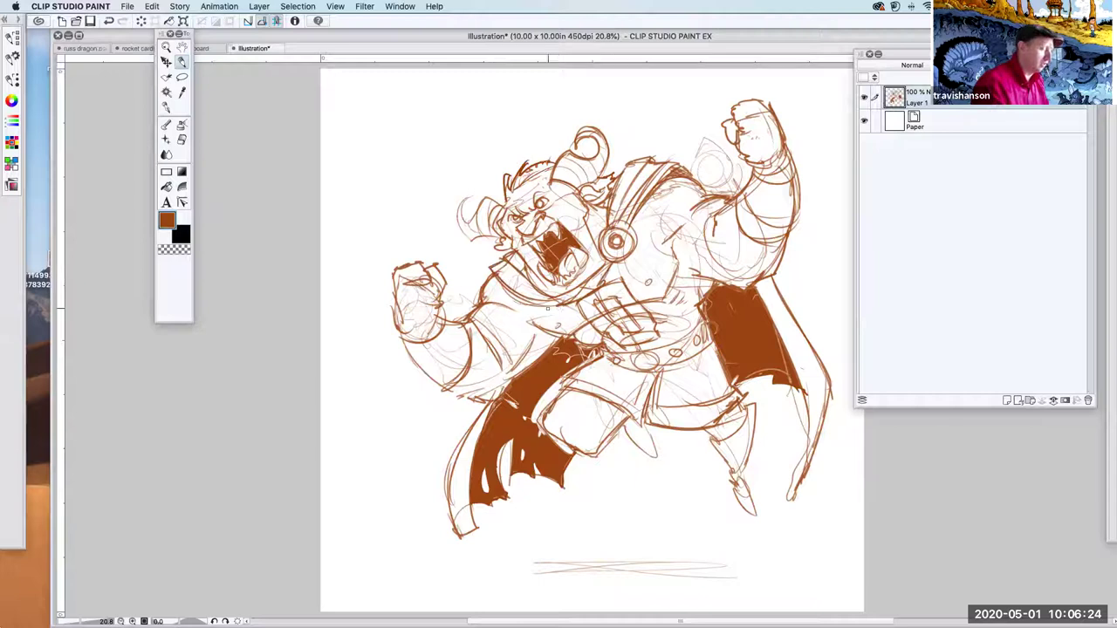
- Refine the left forearm and fist, the raised right arm and a chest line
left_click_drag(529, 331, 556, 313)
mouse_move(400, 341)
left_mouse_down()
mouse_move(415, 368)
mouse_move(445, 383)
left_mouse_up()
left_click_drag(461, 321, 431, 384)
mouse_move(419, 351)
left_mouse_down()
mouse_move(407, 358)
mouse_move(417, 354)
left_mouse_up()
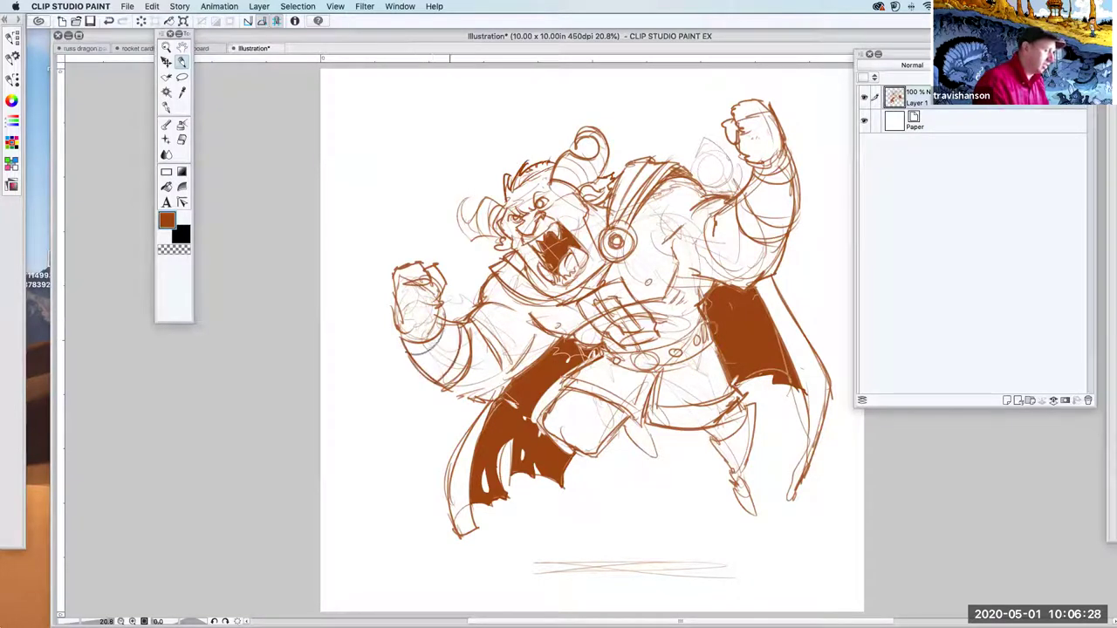
left_click_drag(744, 194, 783, 210)
left_click_drag(794, 171, 801, 209)
left_click_drag(768, 207, 751, 224)
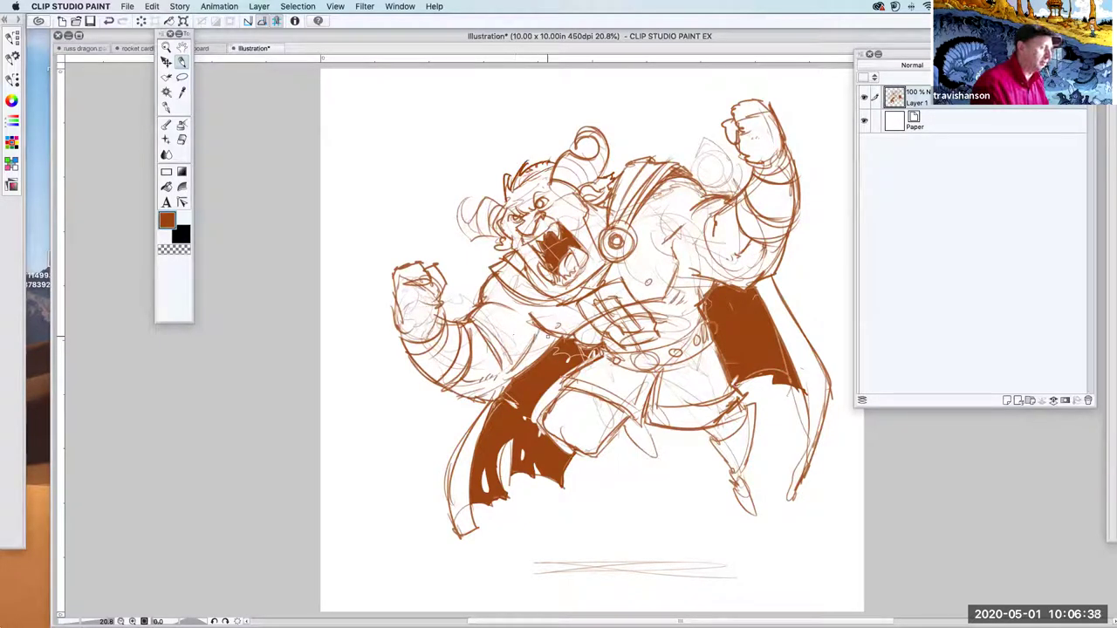
mouse_move(677, 261)
left_mouse_down()
mouse_move(712, 263)
mouse_move(673, 295)
left_mouse_up()
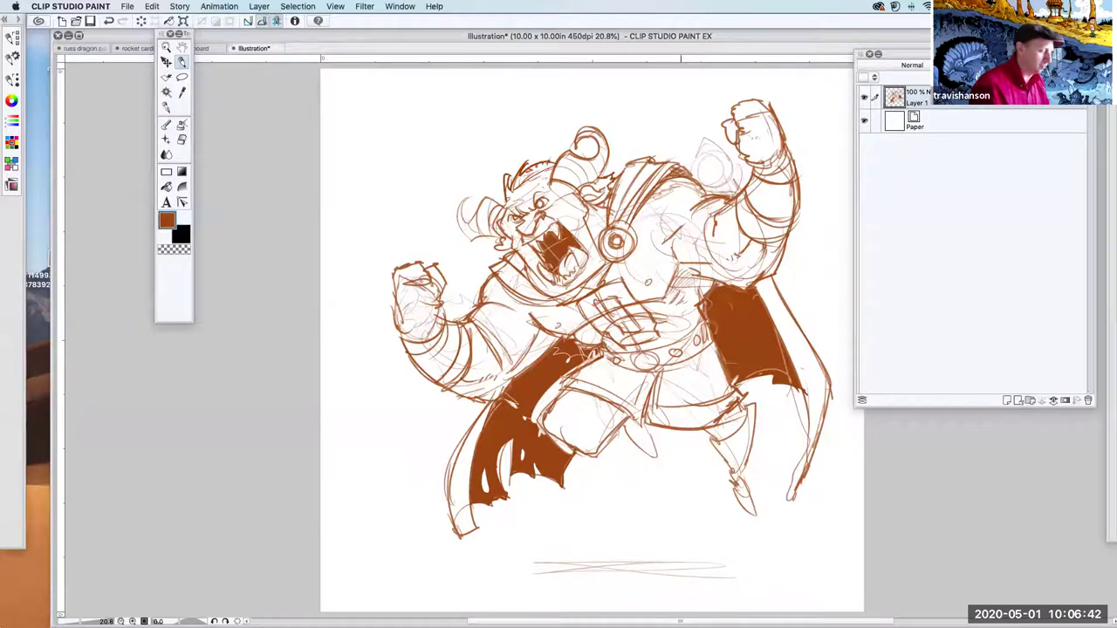
- Add belt details with a small oval, short waist strokes and right leg lines
left_click_drag(660, 345, 705, 320)
mouse_move(602, 347)
left_mouse_down()
mouse_move(654, 353)
mouse_move(611, 357)
mouse_move(674, 372)
mouse_move(710, 340)
left_mouse_up()
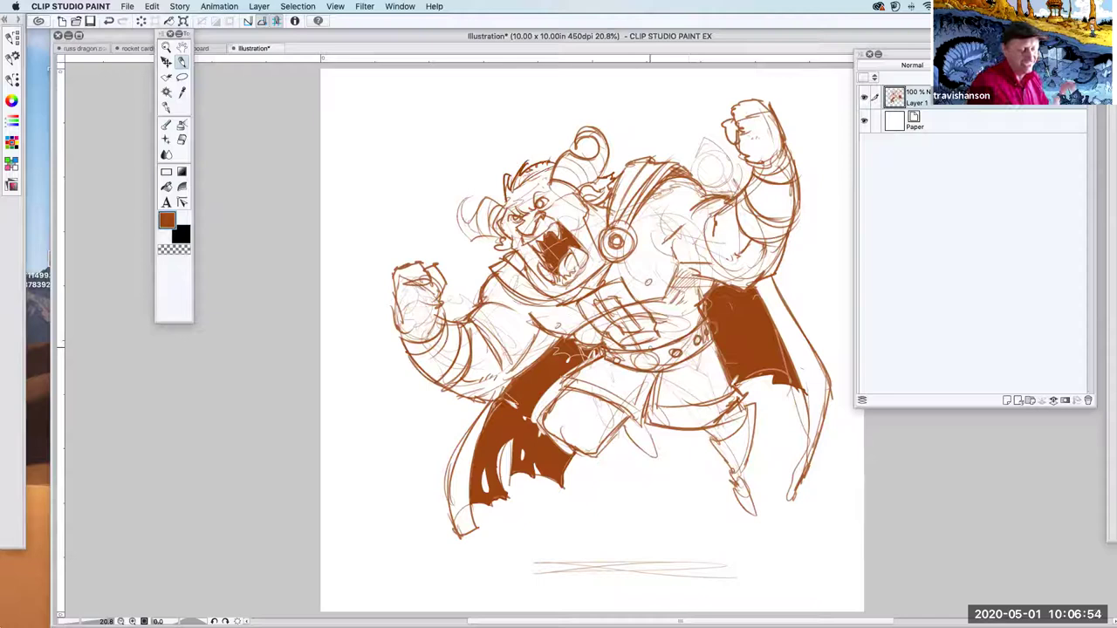
left_click_drag(650, 354, 638, 361)
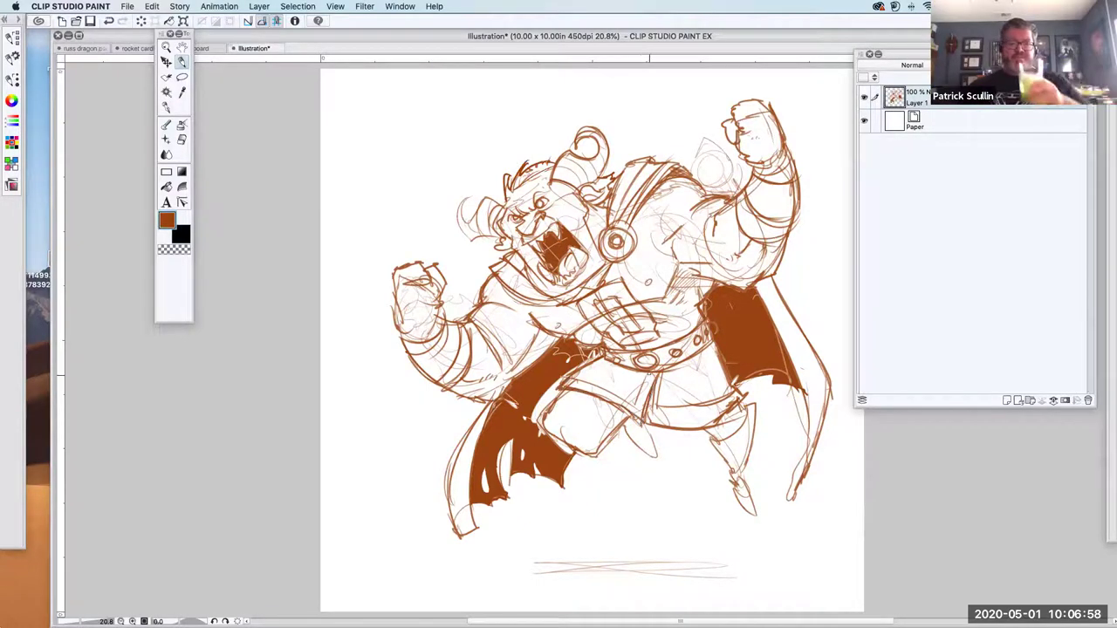
left_click_drag(621, 428, 657, 456)
left_click_drag(624, 421, 642, 445)
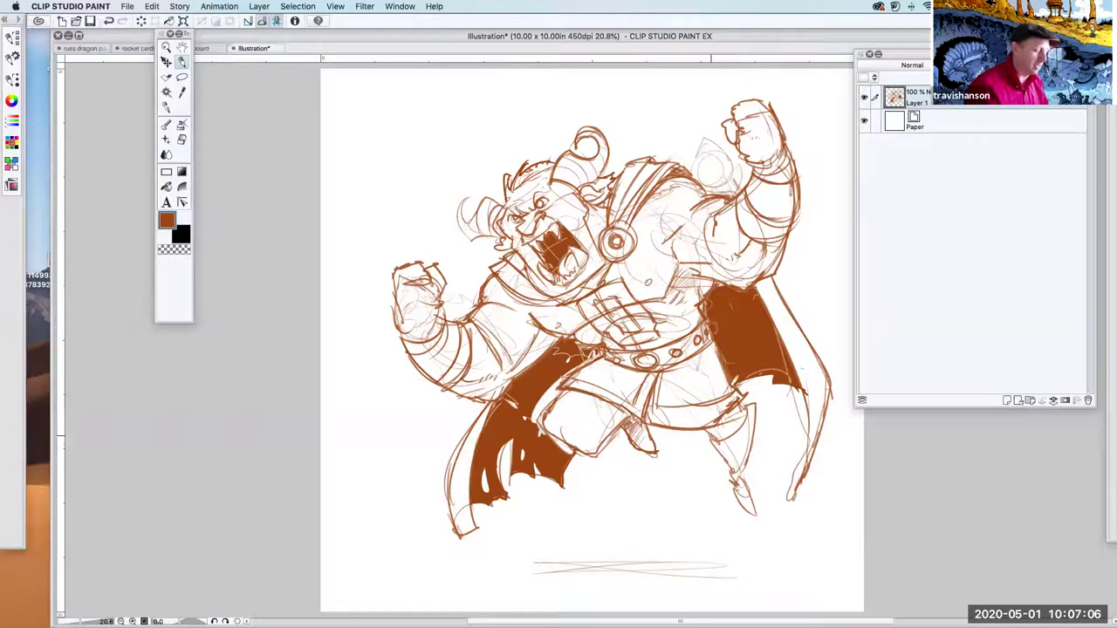
mouse_move(714, 447)
left_mouse_down()
mouse_move(744, 415)
mouse_move(754, 445)
mouse_move(744, 461)
mouse_move(721, 454)
mouse_move(730, 480)
left_mouse_up()
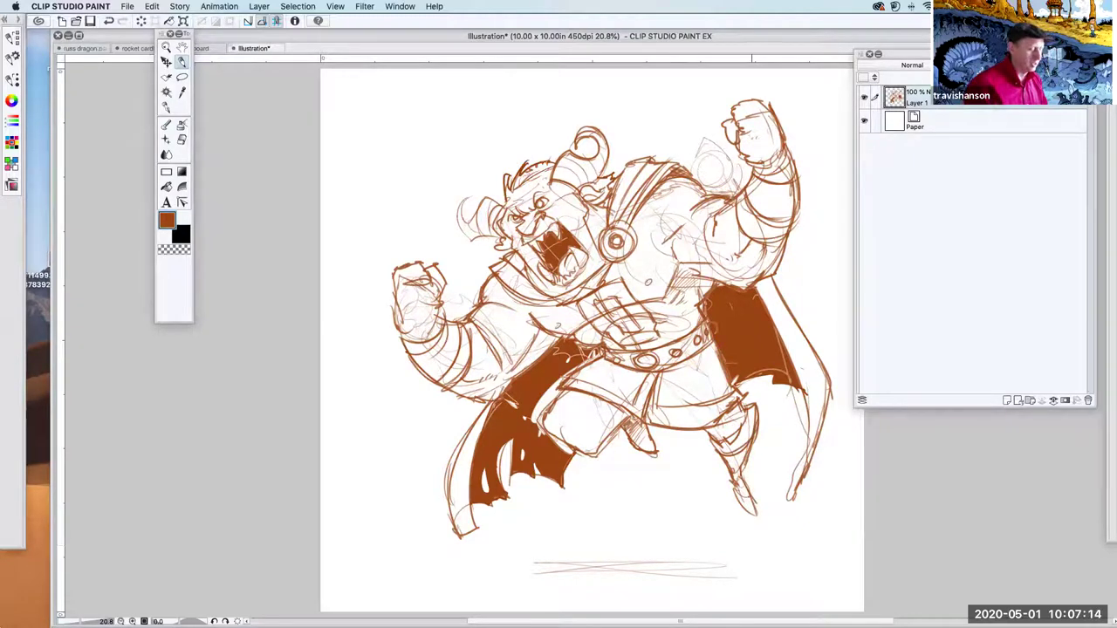
- Sketch an ellipse beneath the feet and paint it as a solid dark cast shadow
mouse_move(703, 552)
left_mouse_down()
mouse_move(593, 556)
mouse_move(676, 573)
left_mouse_up()
left_click_drag(752, 567, 653, 560)
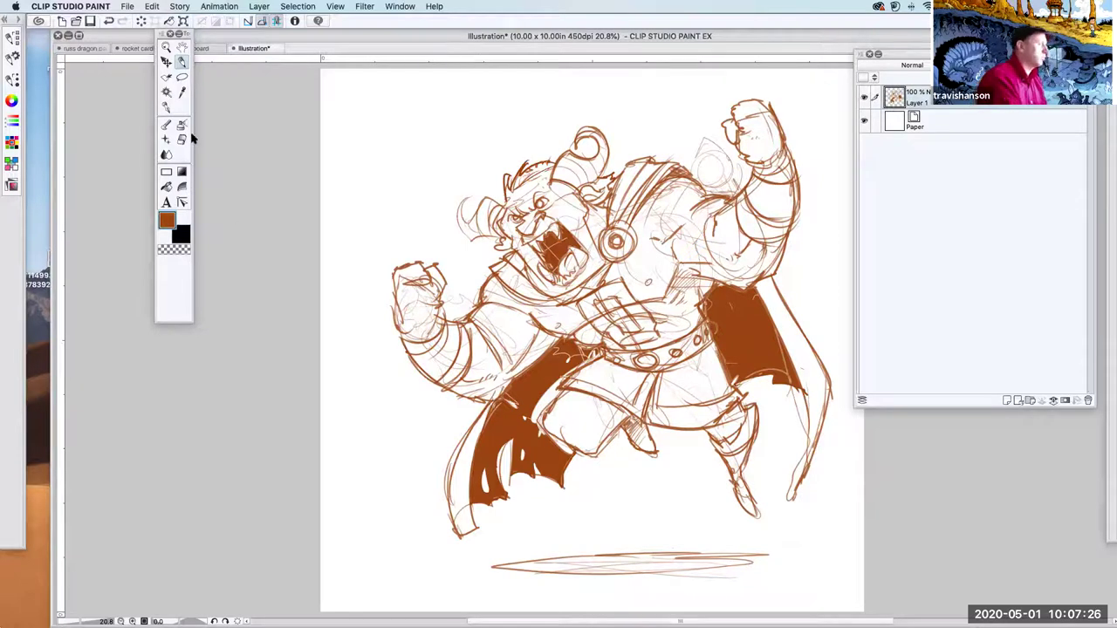
left_click(166, 187)
left_click(562, 562)
mouse_move(562, 563)
left_mouse_down()
mouse_move(700, 563)
mouse_move(669, 553)
mouse_move(705, 553)
mouse_move(602, 566)
mouse_move(590, 557)
left_mouse_up()
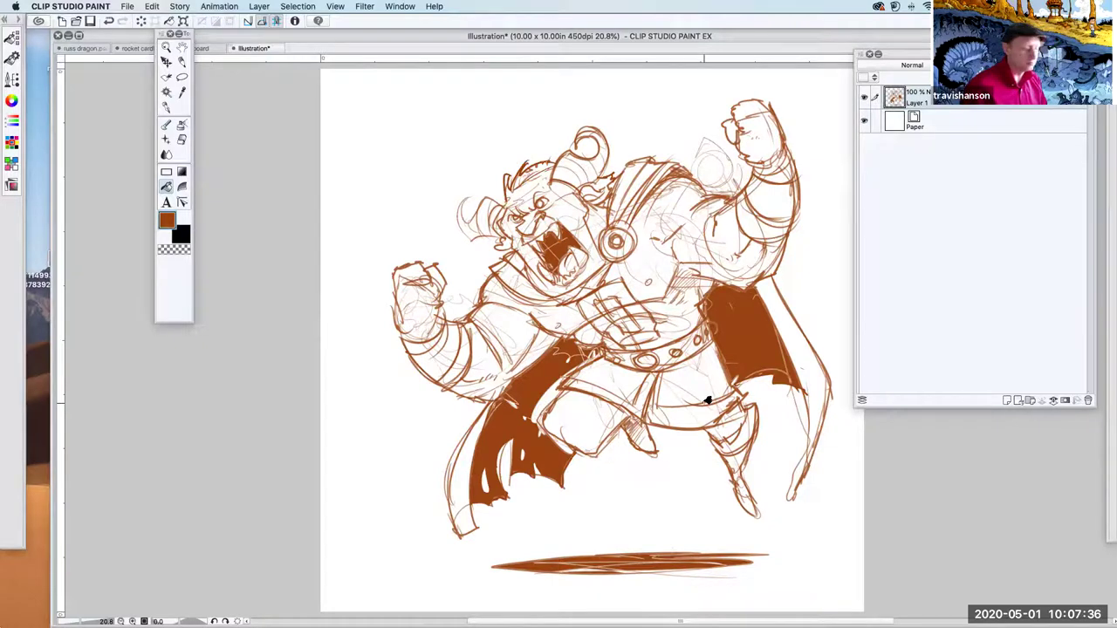
- Shrink the character sketch on Layer 1, nudge it up and right, and apply the transform
scroll(708, 401, "down", 2)
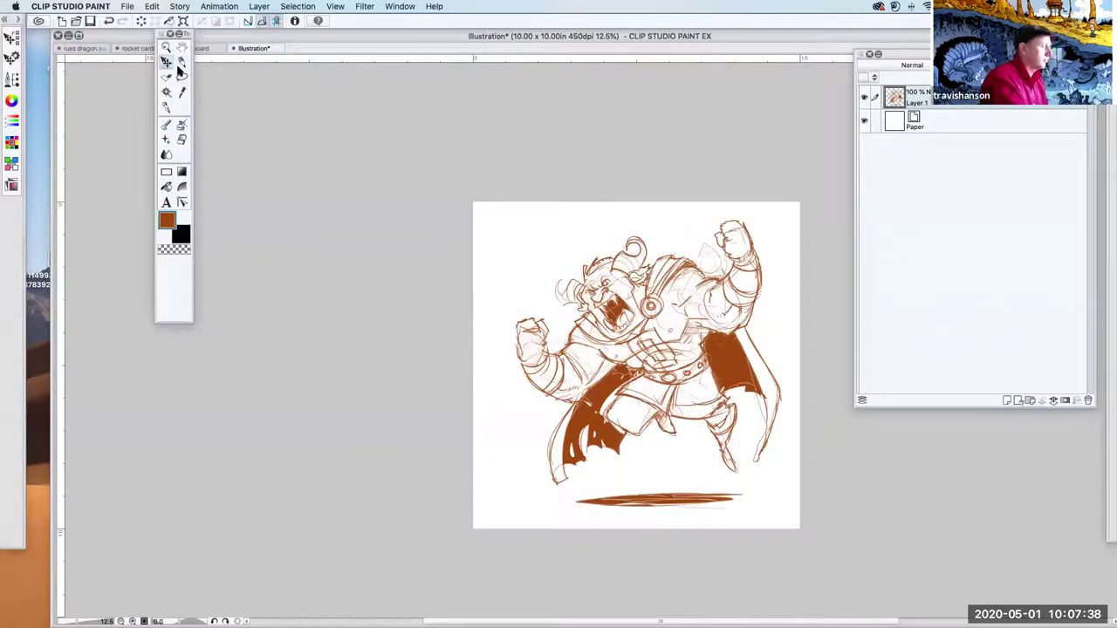
left_click(183, 21)
left_click_drag(772, 223, 752, 253)
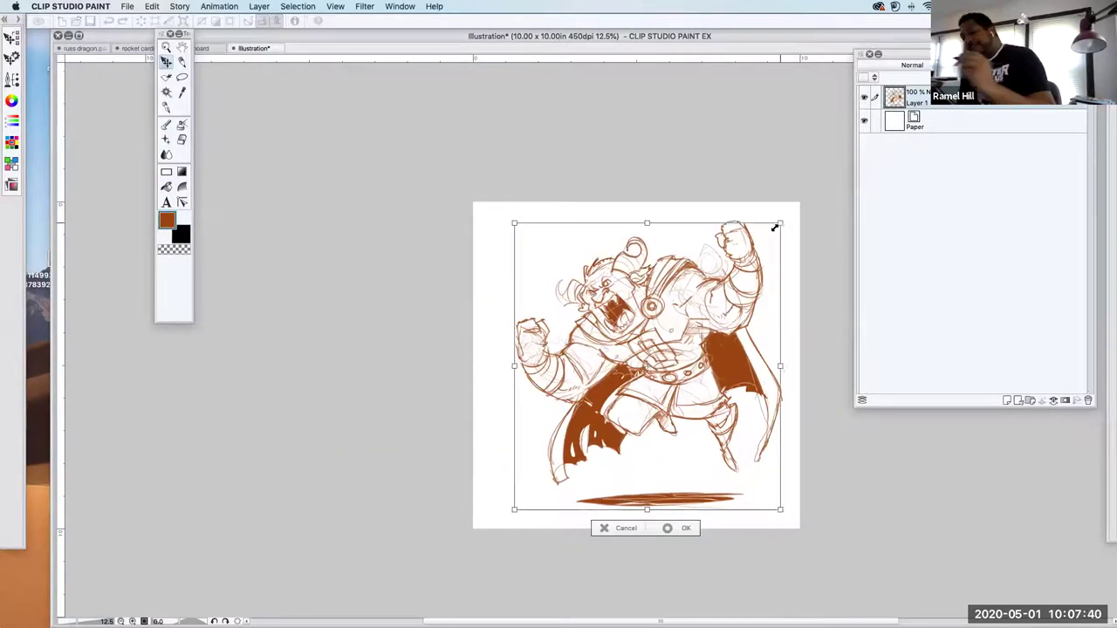
mouse_move(725, 346)
left_mouse_down()
mouse_move(747, 299)
mouse_move(712, 311)
left_mouse_up()
left_click(166, 62)
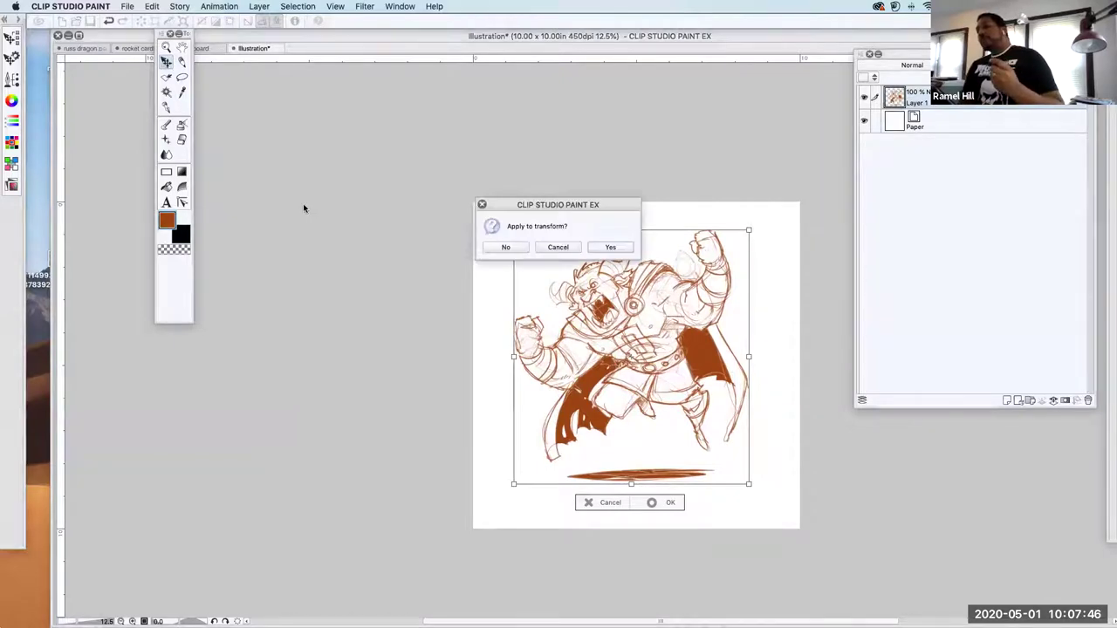
left_click(609, 247)
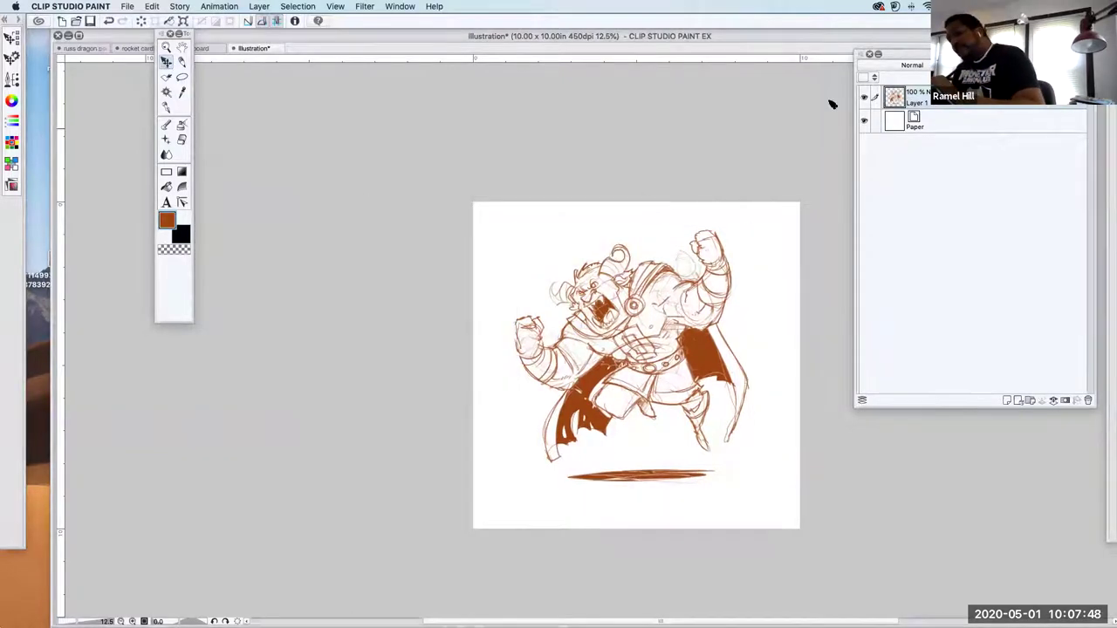
- Add a new Layer 2 above the sketch and set the sub colour to green
left_click_drag(996, 60, 923, 60)
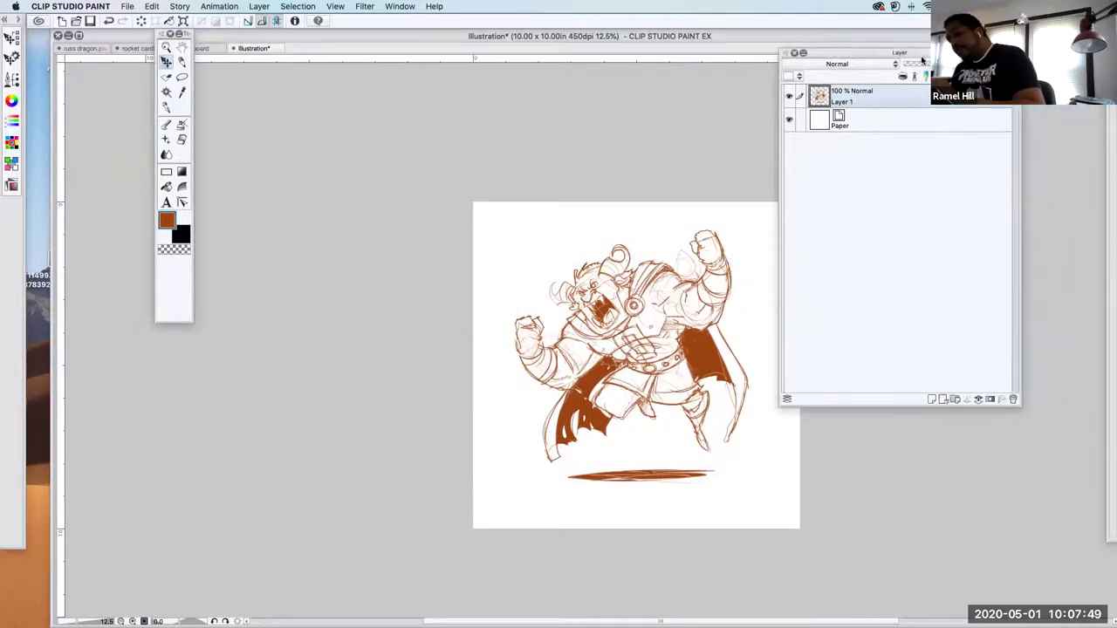
left_click(932, 399)
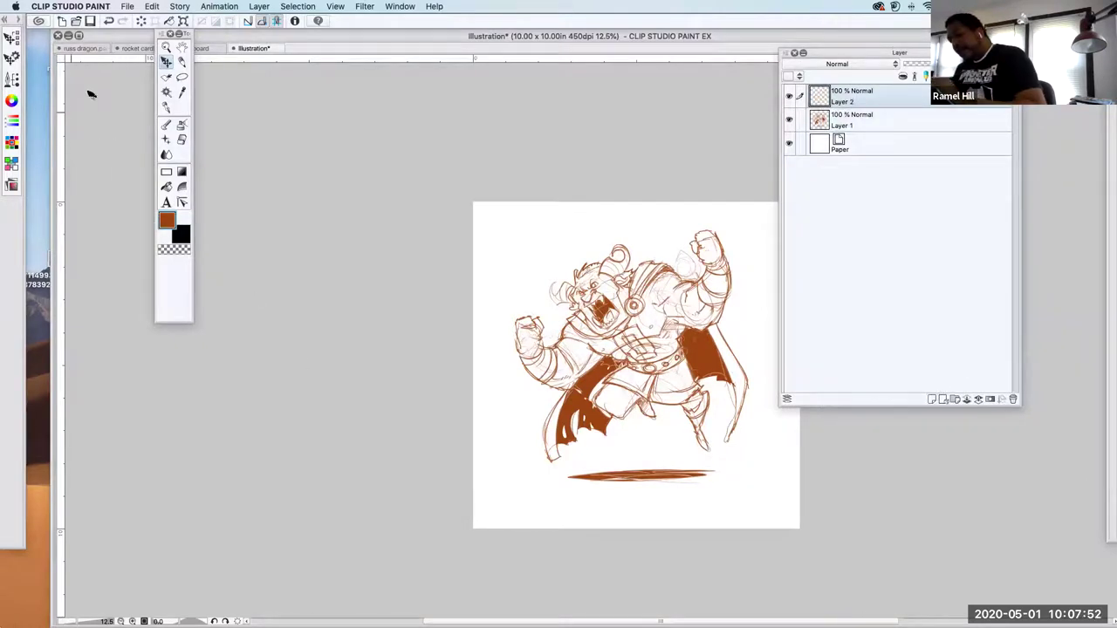
double_click(180, 233)
left_click(488, 380)
left_click(464, 330)
left_click(588, 285)
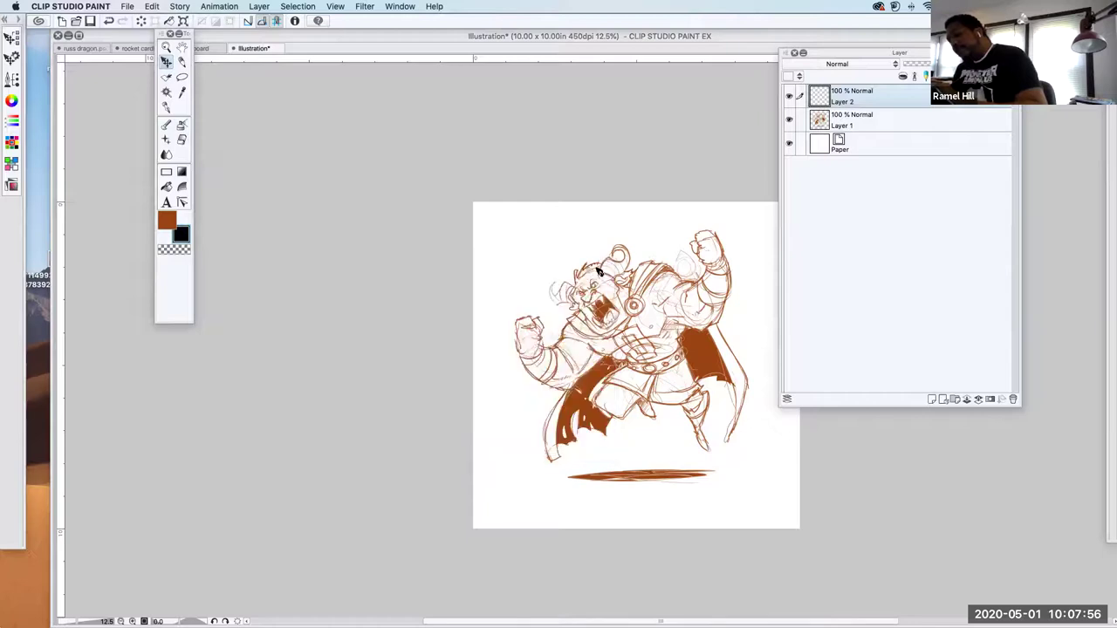
- Shift the sub colour from green to a bluer teal
double_click(180, 234)
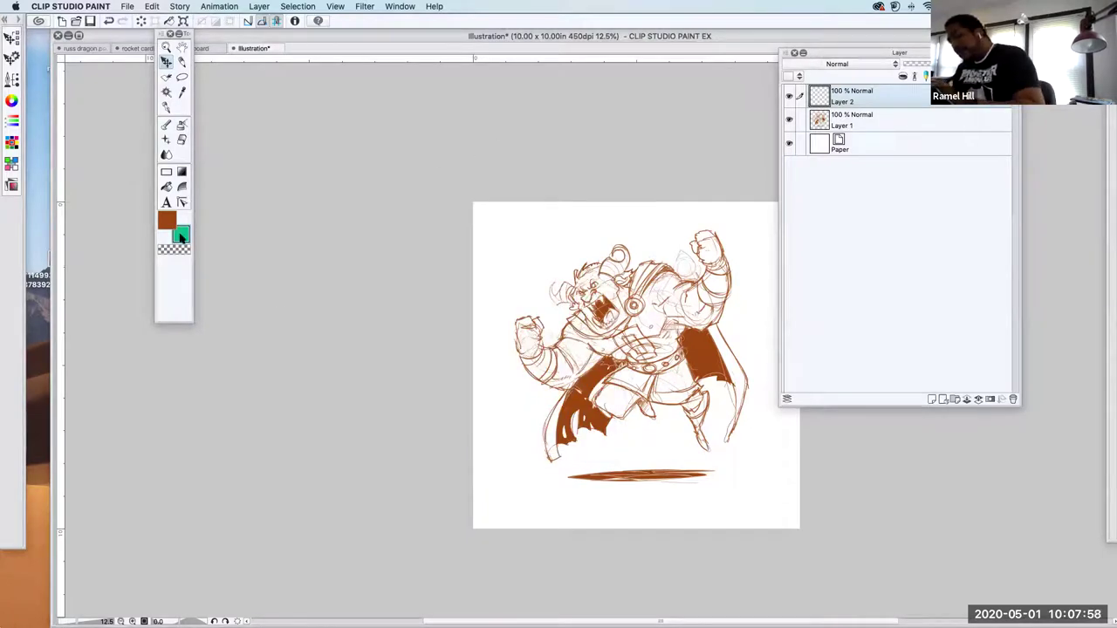
left_click_drag(490, 351, 491, 365)
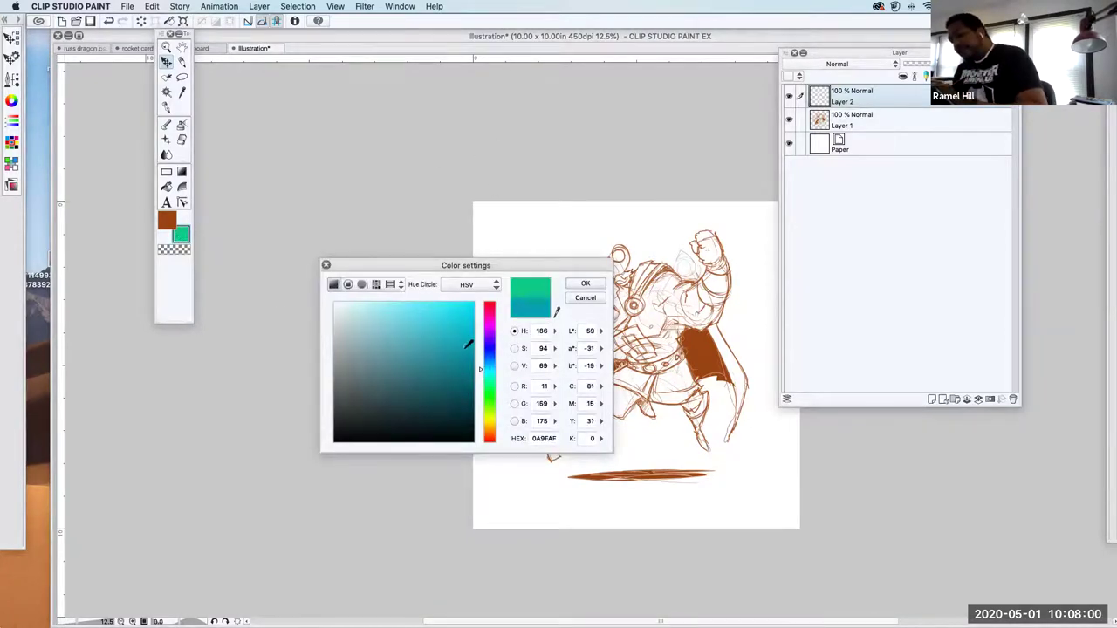
left_click(588, 283)
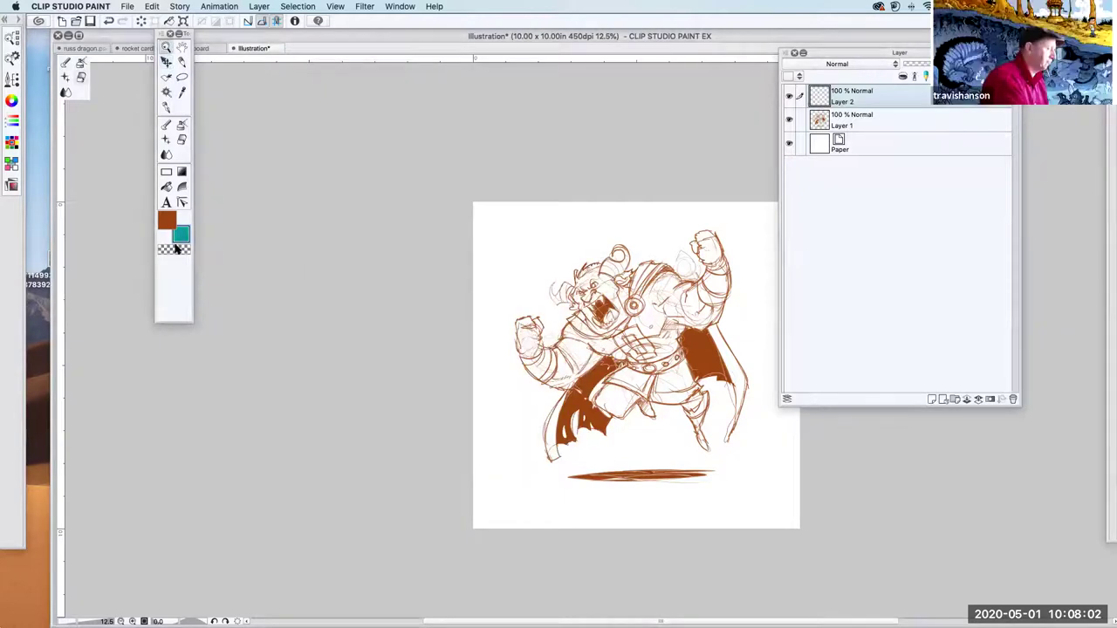
scroll(738, 375, "up", 3)
scroll(733, 372, "down", 2)
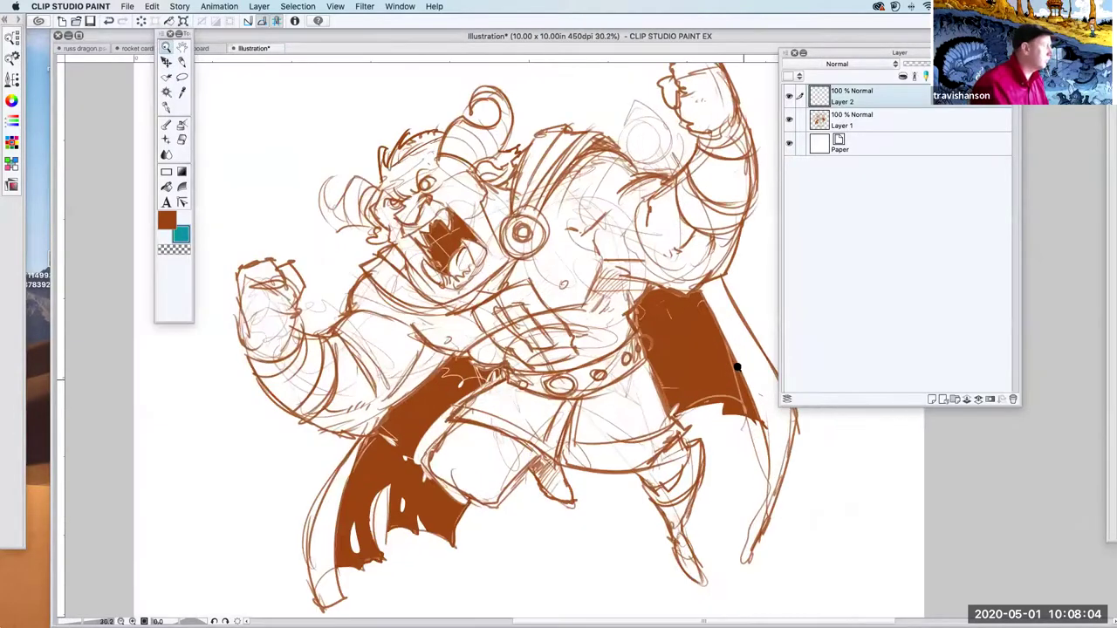
- Sketch a small goblin's head and body beside the big character's lower left
left_click(182, 62)
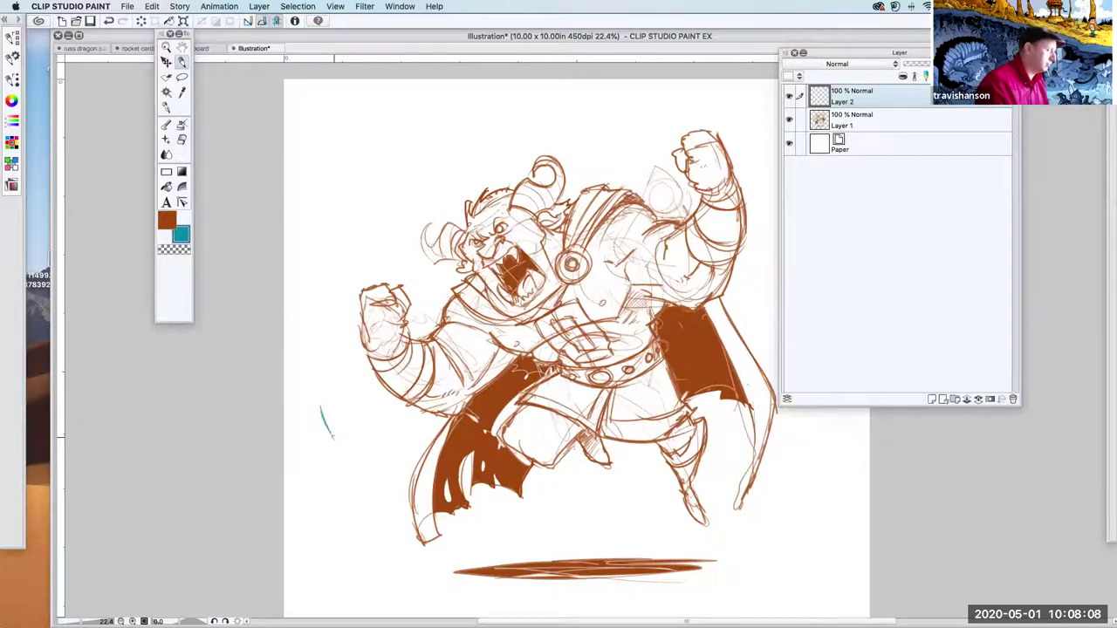
mouse_move(348, 444)
left_mouse_down()
mouse_move(369, 420)
mouse_move(356, 382)
mouse_move(328, 389)
mouse_move(357, 389)
mouse_move(345, 440)
mouse_move(327, 424)
left_mouse_up()
mouse_move(372, 381)
left_mouse_down()
mouse_move(362, 410)
mouse_move(329, 428)
left_mouse_up()
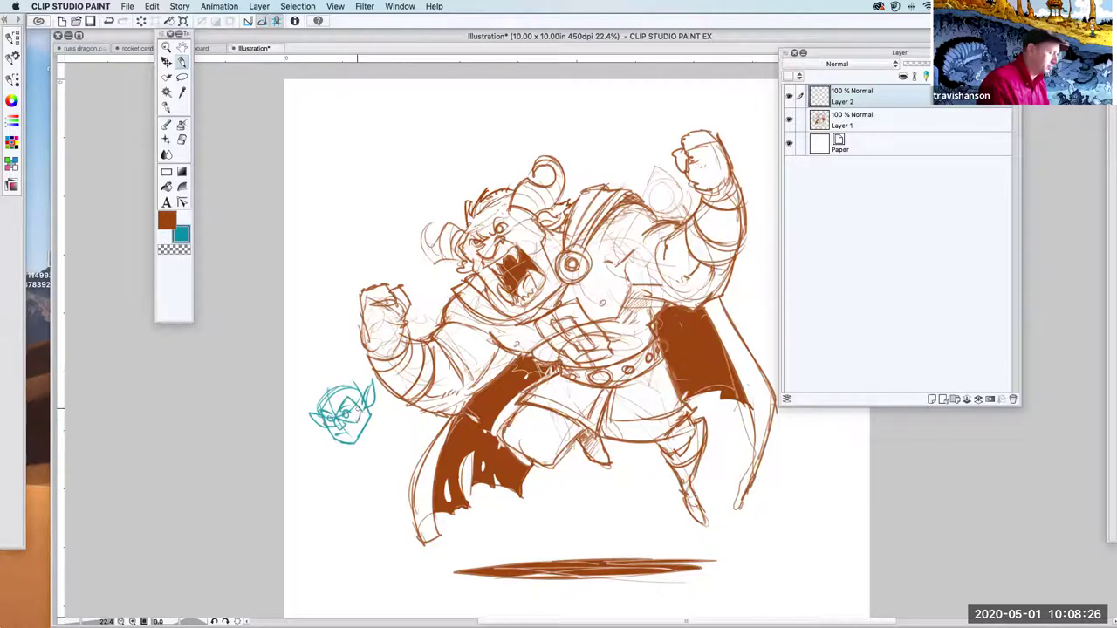
mouse_move(370, 407)
left_mouse_down()
mouse_move(380, 412)
mouse_move(365, 445)
mouse_move(376, 447)
mouse_move(401, 406)
left_mouse_up()
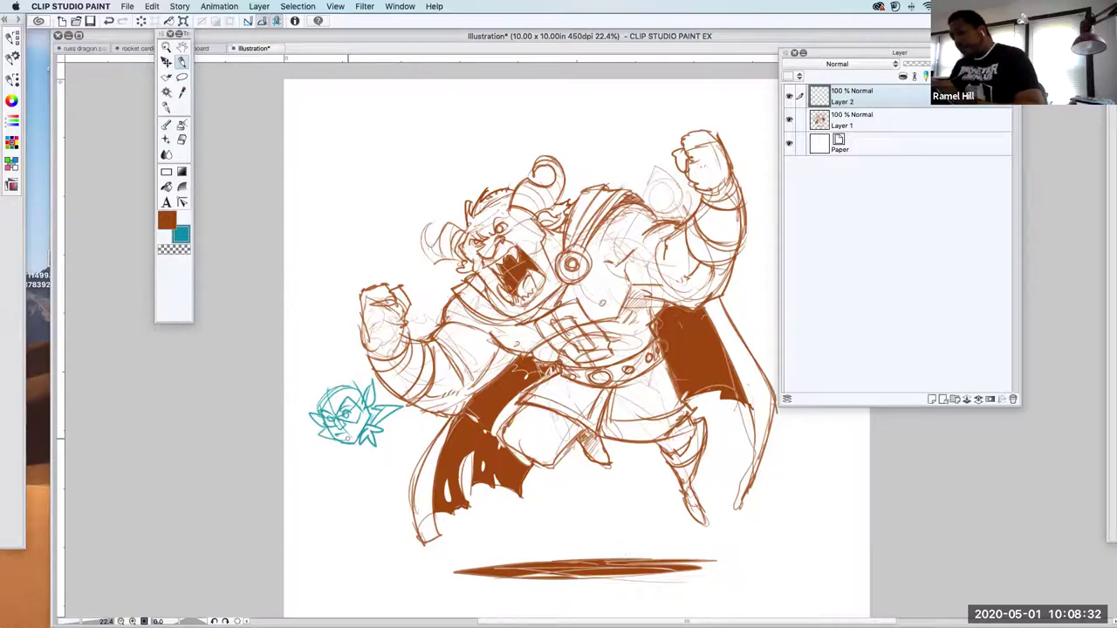
mouse_move(387, 423)
left_mouse_down()
mouse_move(403, 440)
mouse_move(377, 471)
mouse_move(399, 475)
left_mouse_up()
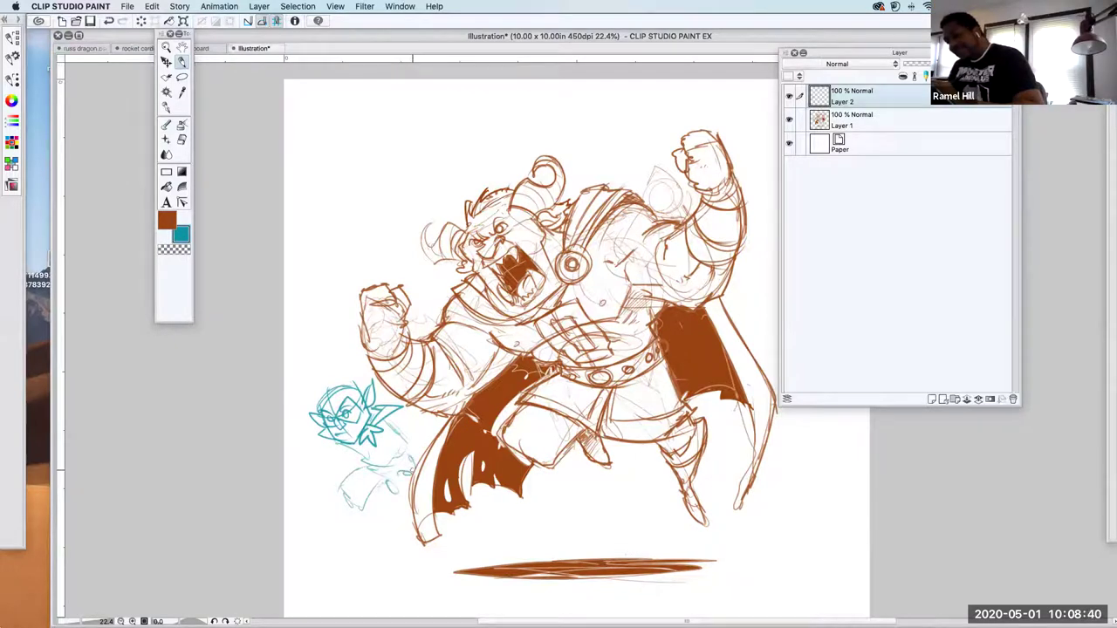
left_click_drag(452, 513, 449, 534)
left_click_drag(382, 434, 351, 480)
left_click_drag(331, 440, 314, 458)
- Add the goblin's arm, left edge, lower body and legs
left_click_drag(384, 424, 443, 420)
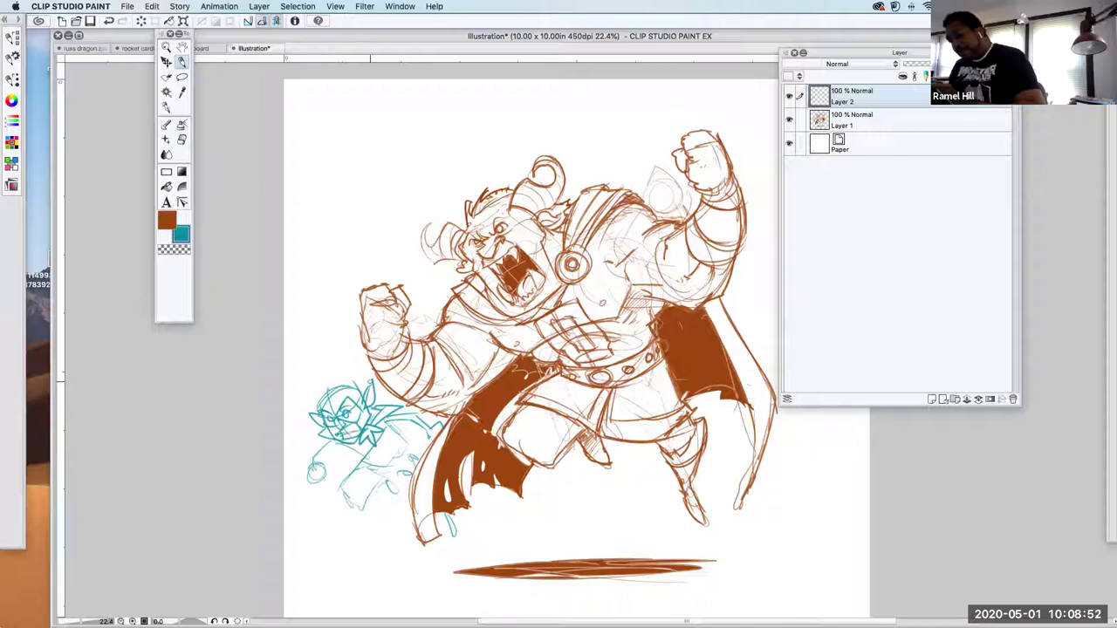
mouse_move(315, 447)
left_mouse_down()
mouse_move(312, 463)
mouse_move(345, 443)
mouse_move(330, 481)
mouse_move(310, 482)
left_mouse_up()
left_click_drag(381, 424, 433, 417)
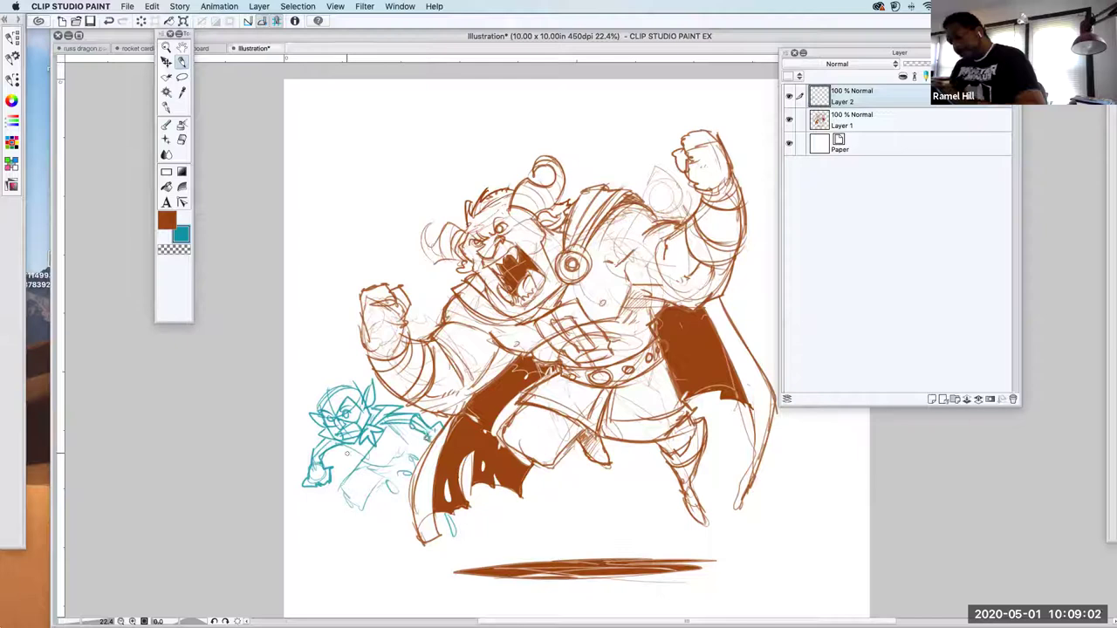
mouse_move(355, 457)
left_mouse_down()
mouse_move(391, 454)
mouse_move(389, 426)
mouse_move(400, 459)
mouse_move(409, 443)
mouse_move(349, 471)
left_mouse_up()
mouse_move(343, 487)
left_mouse_down()
mouse_move(415, 475)
mouse_move(423, 444)
left_mouse_up()
mouse_move(336, 487)
left_mouse_down()
mouse_move(346, 480)
mouse_move(359, 508)
mouse_move(368, 496)
left_mouse_up()
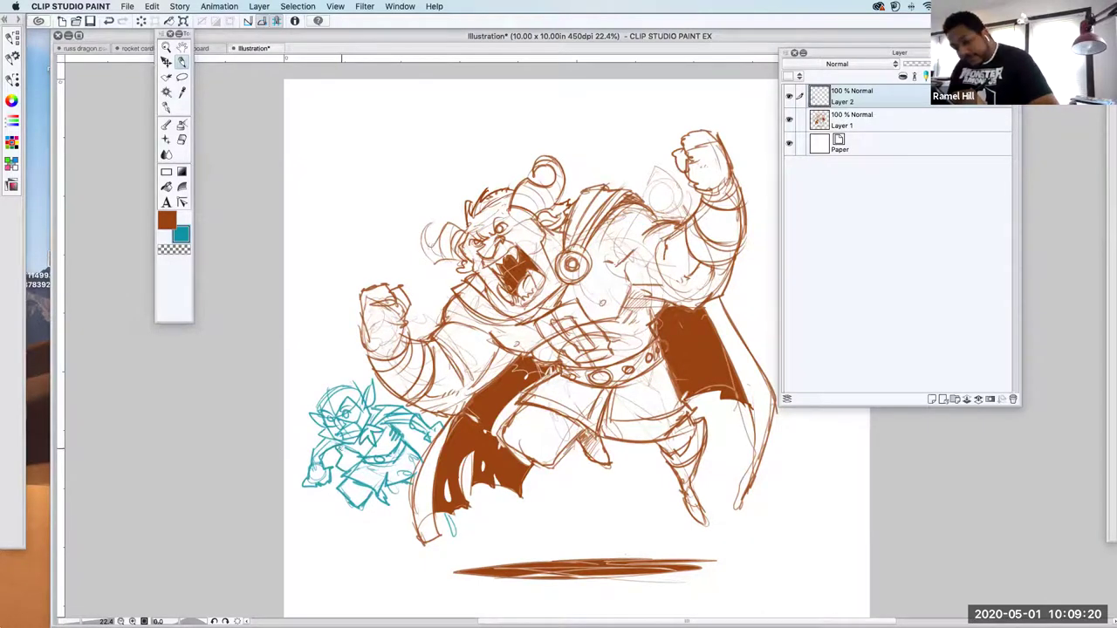
- Hatch the goblin's body, give it spiky hair, and rough in a figure at upper left
left_click_drag(342, 452, 358, 467)
left_click_drag(387, 423, 429, 456)
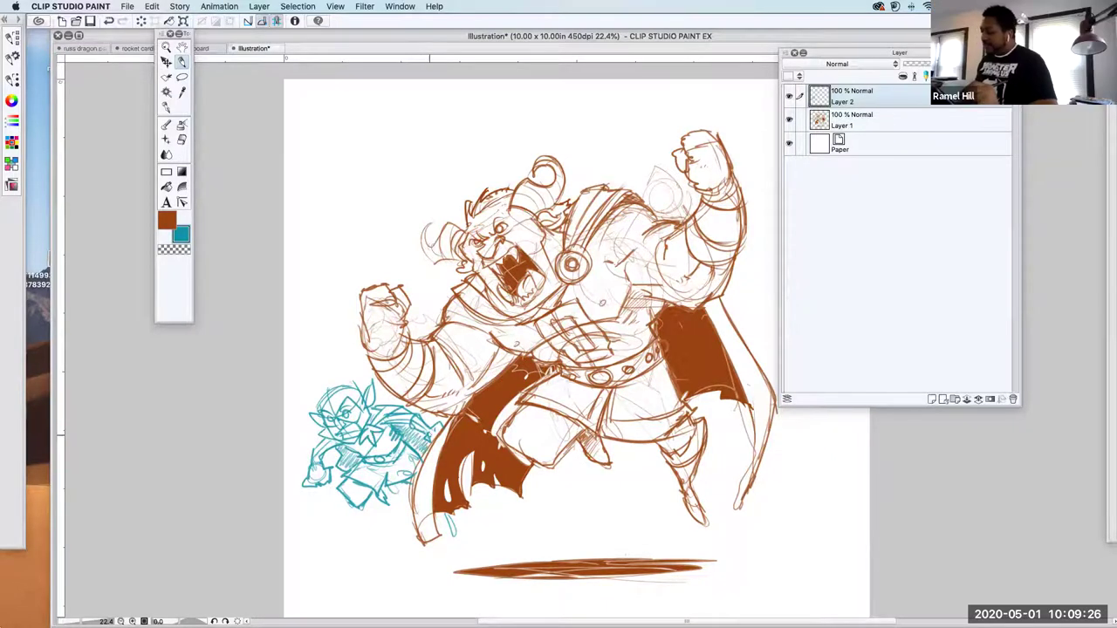
mouse_move(330, 401)
left_mouse_down()
mouse_move(323, 384)
mouse_move(342, 375)
left_mouse_up()
mouse_move(339, 389)
left_mouse_down()
mouse_move(365, 388)
mouse_move(321, 384)
left_mouse_up()
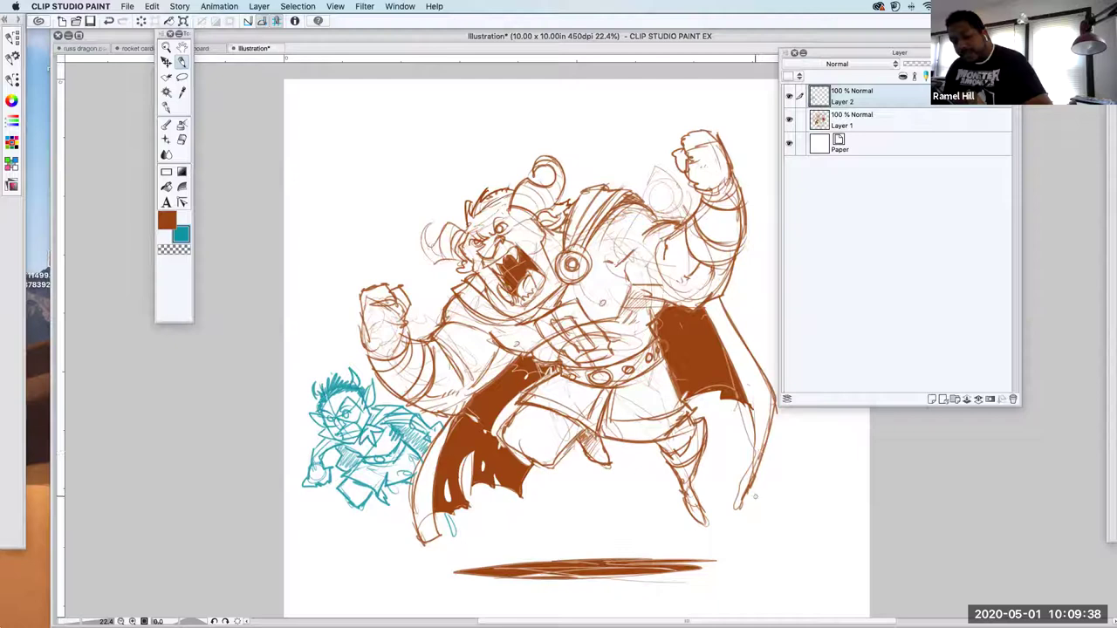
mouse_move(386, 136)
left_mouse_down()
mouse_move(398, 173)
mouse_move(445, 129)
mouse_move(439, 144)
left_mouse_up()
mouse_move(415, 107)
left_mouse_down()
mouse_move(444, 131)
mouse_move(438, 167)
left_mouse_up()
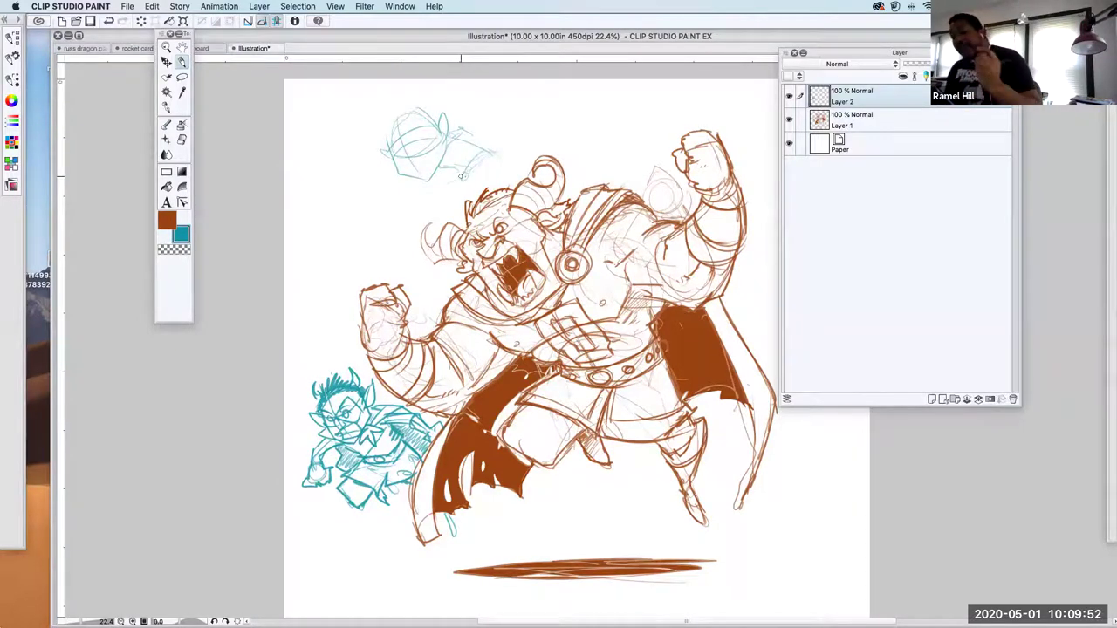
- Rough in the upper goblin's zig-zag limb, head curl and toothy mouth above the horns
left_click_drag(442, 196, 436, 206)
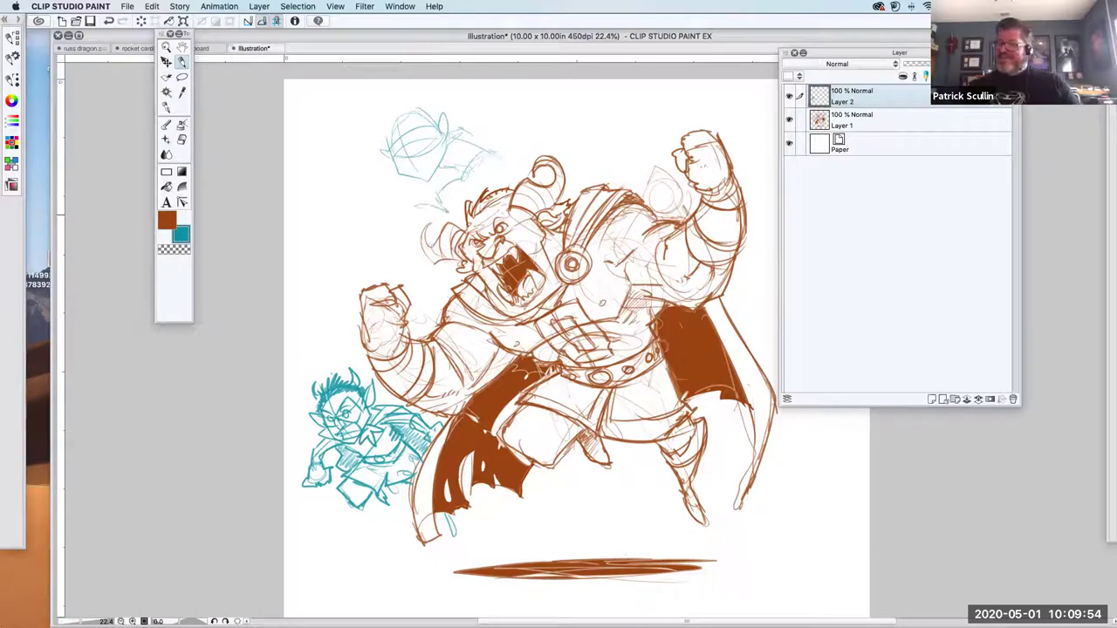
mouse_move(495, 152)
left_mouse_down()
mouse_move(515, 141)
mouse_move(520, 113)
left_mouse_up()
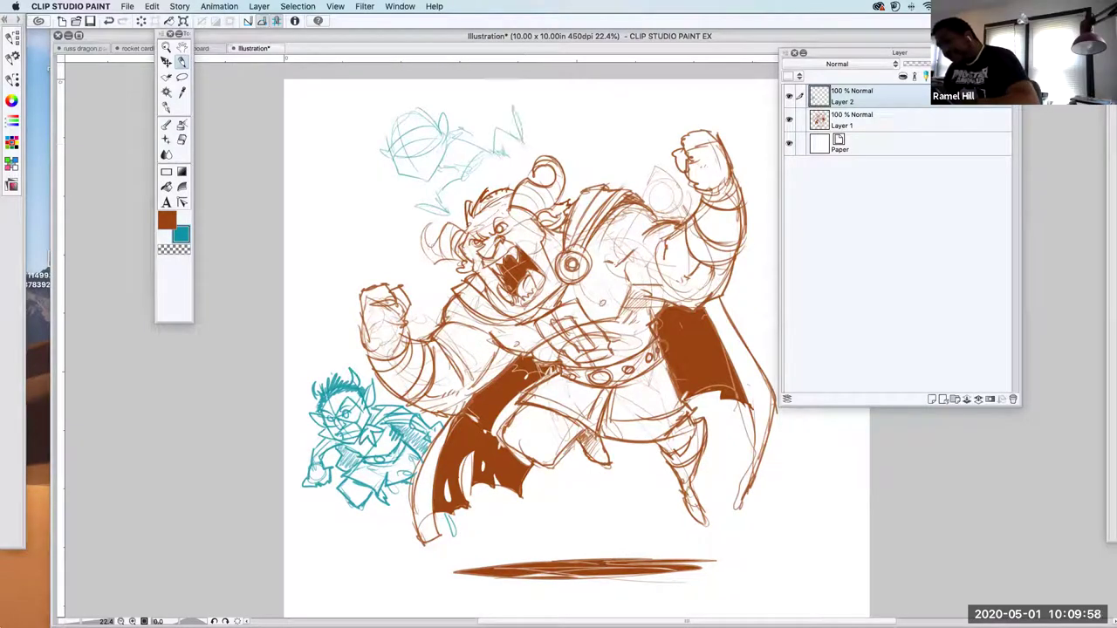
left_click_drag(476, 101, 497, 93)
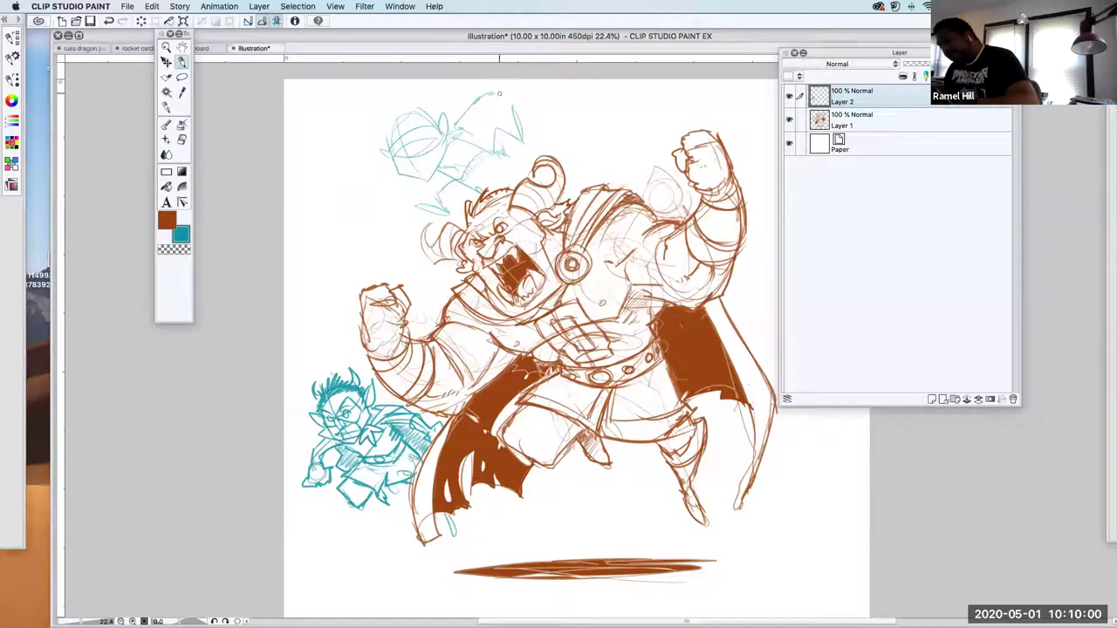
mouse_move(405, 141)
left_mouse_down()
mouse_move(395, 157)
mouse_move(420, 111)
left_mouse_up()
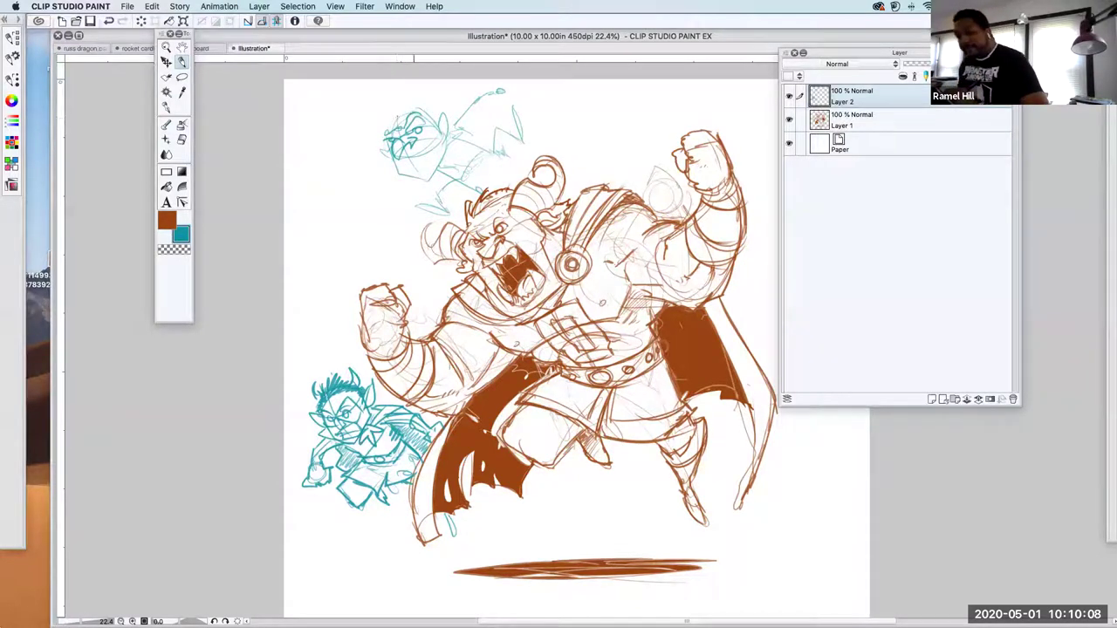
mouse_move(434, 151)
left_mouse_down()
mouse_move(437, 169)
mouse_move(399, 171)
mouse_move(418, 162)
left_mouse_up()
mouse_move(408, 166)
left_mouse_down()
mouse_move(433, 150)
mouse_move(433, 169)
left_mouse_up()
mouse_move(425, 175)
left_mouse_down()
mouse_move(438, 164)
mouse_move(415, 160)
mouse_move(416, 183)
mouse_move(442, 143)
mouse_move(430, 110)
mouse_move(452, 98)
mouse_move(454, 115)
left_mouse_up()
- Add the upper goblin's ear, chin, shoulder and outstretched arm
mouse_move(389, 141)
left_mouse_down()
mouse_move(373, 152)
mouse_move(397, 117)
mouse_move(437, 111)
left_mouse_up()
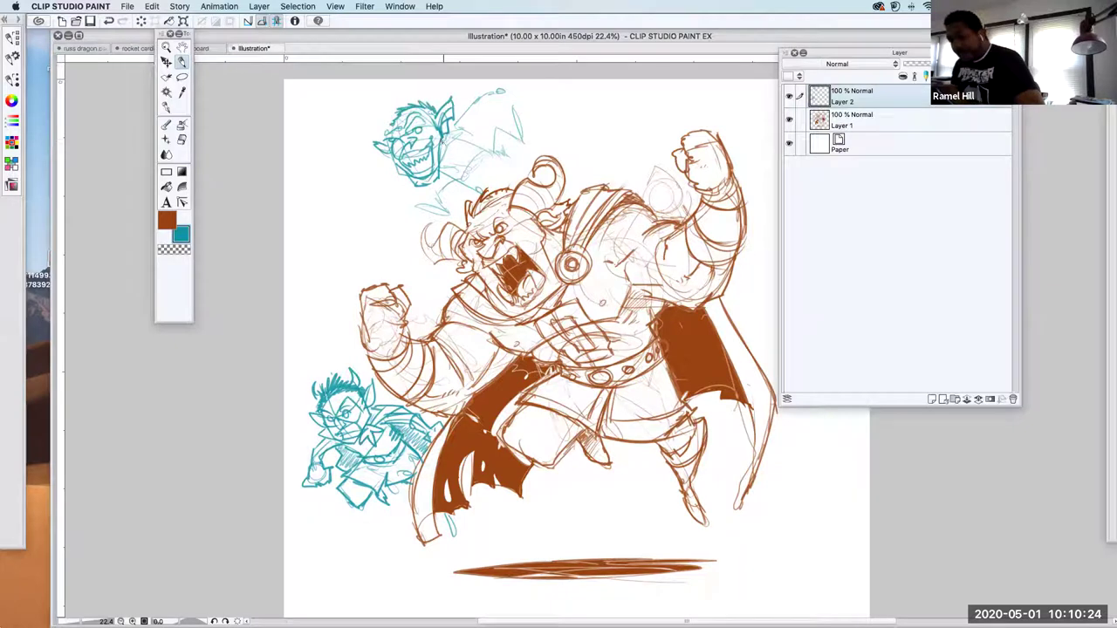
mouse_move(450, 169)
left_mouse_down()
mouse_move(443, 178)
mouse_move(450, 169)
mouse_move(489, 193)
mouse_move(462, 199)
mouse_move(470, 142)
left_mouse_up()
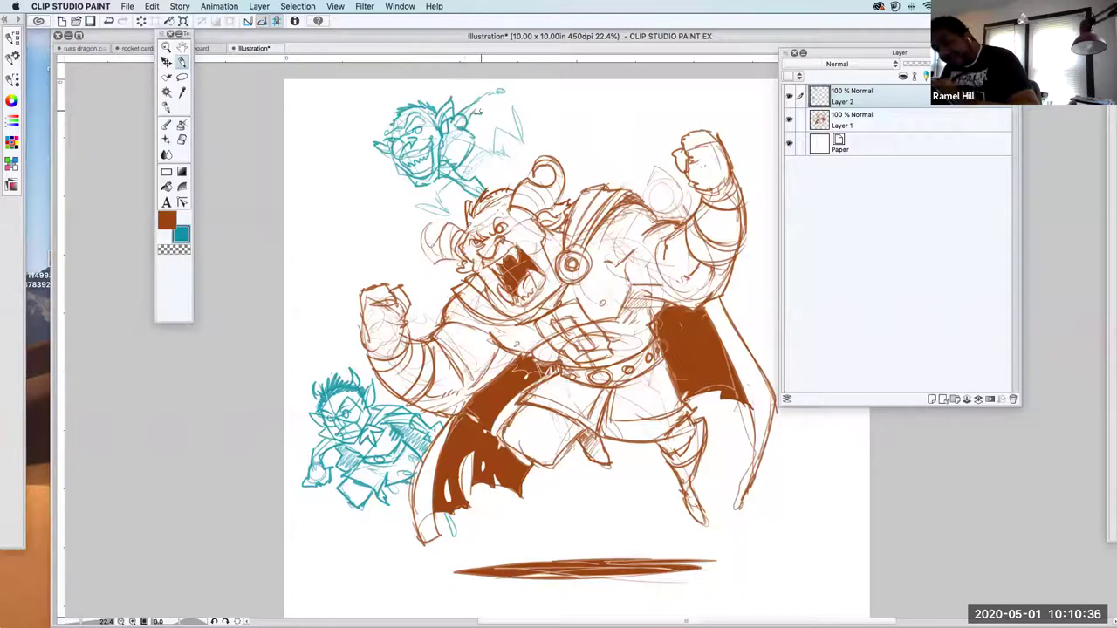
mouse_move(473, 103)
left_mouse_down()
mouse_move(511, 88)
mouse_move(498, 110)
mouse_move(489, 104)
left_mouse_up()
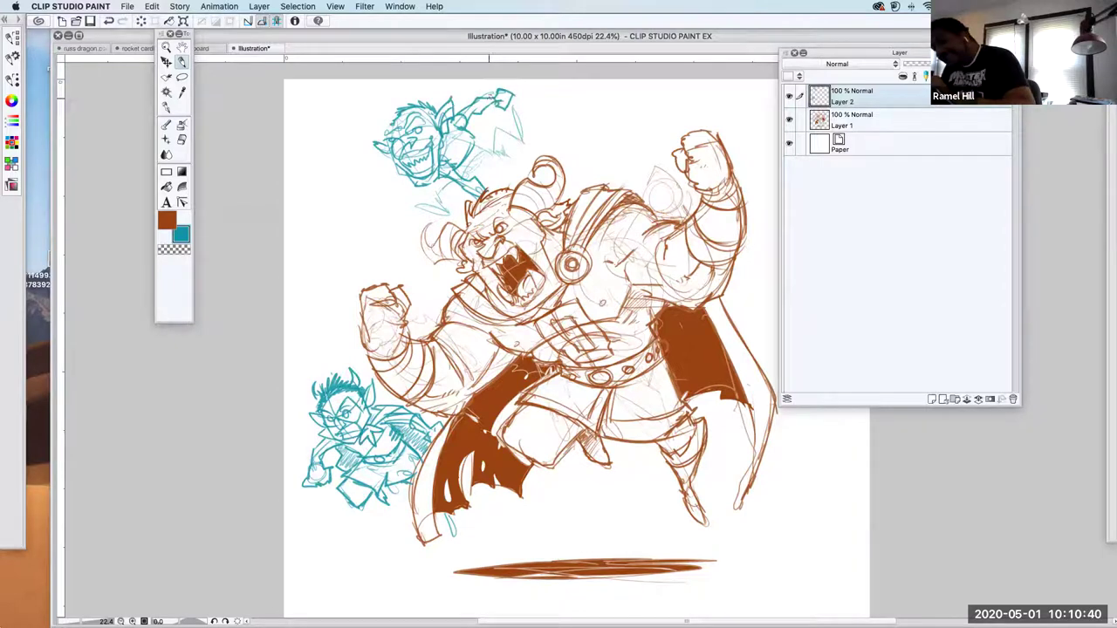
mouse_move(451, 153)
left_mouse_down()
mouse_move(441, 143)
mouse_move(467, 176)
left_mouse_up()
mouse_move(487, 140)
left_mouse_down()
mouse_move(472, 173)
mouse_move(479, 147)
mouse_move(431, 187)
mouse_move(438, 205)
mouse_move(423, 222)
mouse_move(441, 187)
mouse_move(494, 183)
mouse_move(485, 141)
mouse_move(499, 135)
mouse_move(524, 159)
left_mouse_up()
left_click_drag(524, 112, 527, 139)
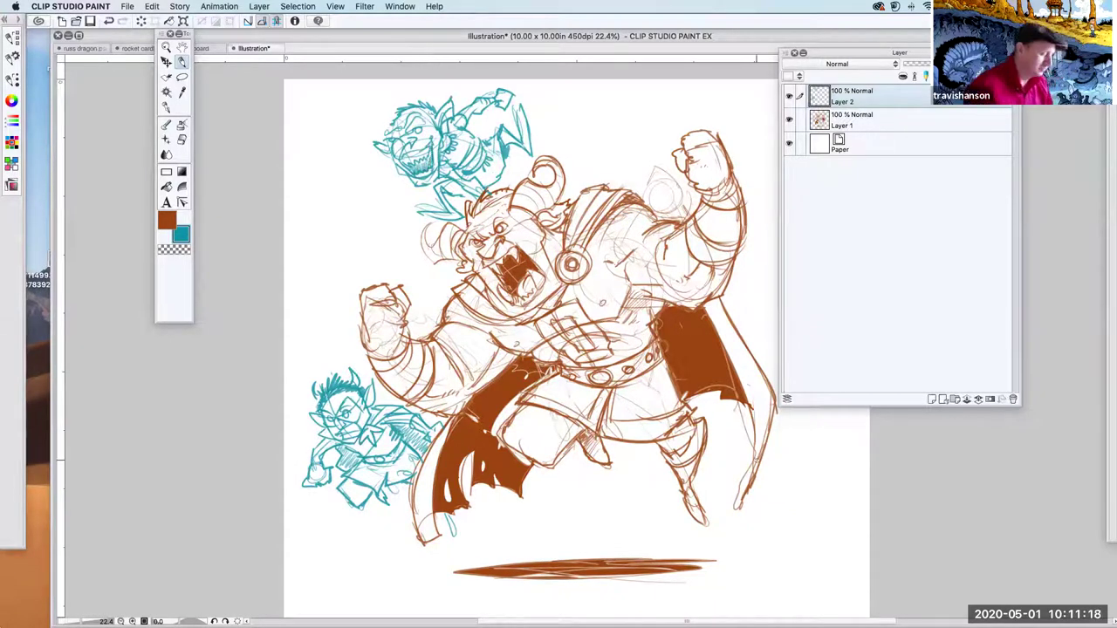
- Sketch looping teal strokes along the ogre's right leg
scroll(624, 524, "right", 3)
scroll(622, 454, "right", 2)
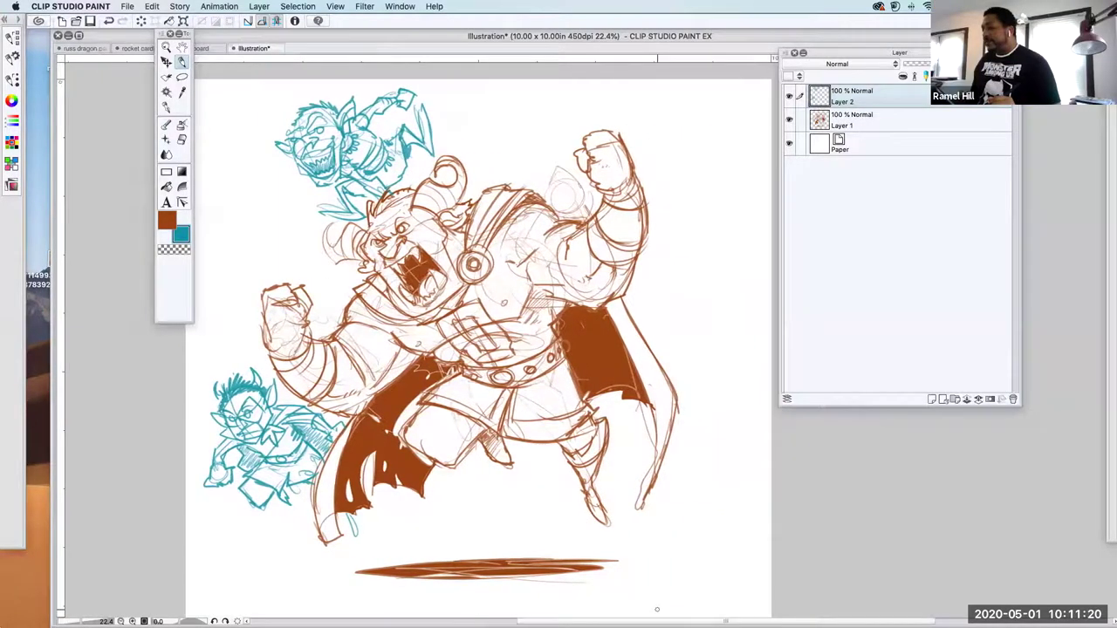
left_click_drag(618, 410, 664, 419)
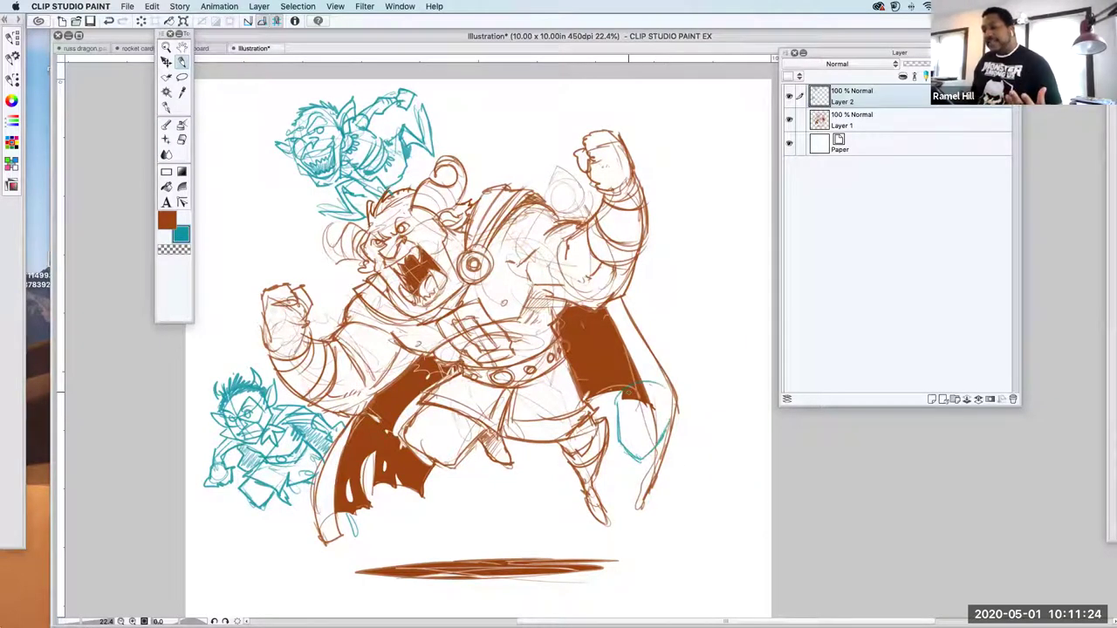
mouse_move(667, 427)
left_mouse_down()
mouse_move(642, 385)
mouse_move(687, 396)
left_mouse_up()
mouse_move(602, 401)
left_mouse_down()
mouse_move(618, 417)
mouse_move(640, 413)
mouse_move(636, 455)
mouse_move(708, 468)
left_mouse_up()
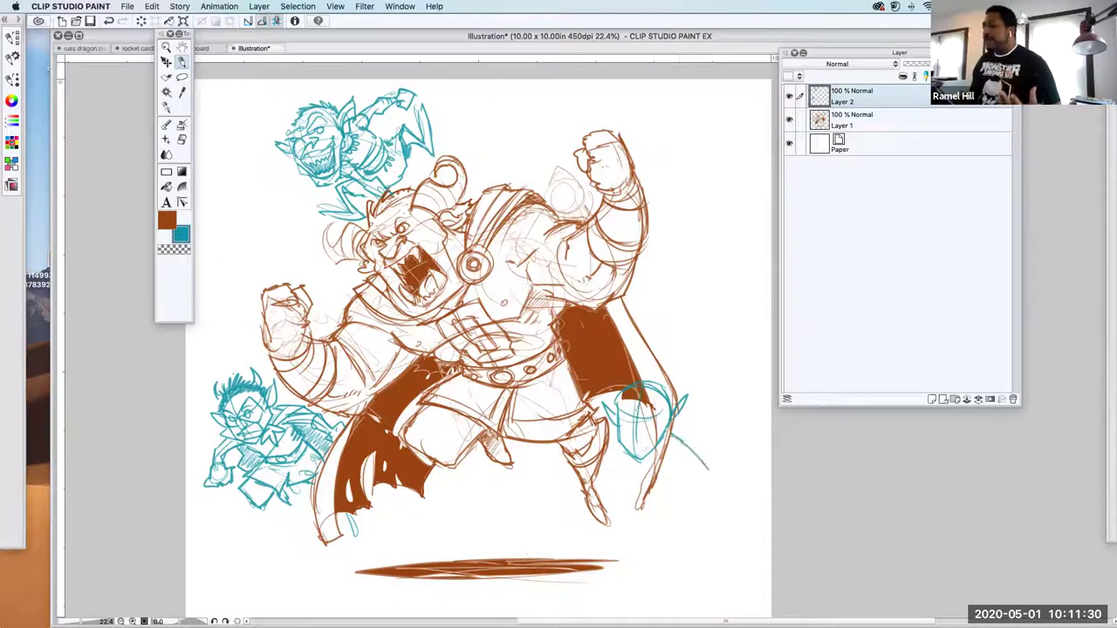
- Shape the goblin's body around the right foot, with legs and a scribbled ground line
mouse_move(608, 444)
left_mouse_down()
mouse_move(622, 466)
mouse_move(688, 480)
mouse_move(694, 462)
mouse_move(663, 482)
left_mouse_up()
left_click_drag(602, 438, 563, 457)
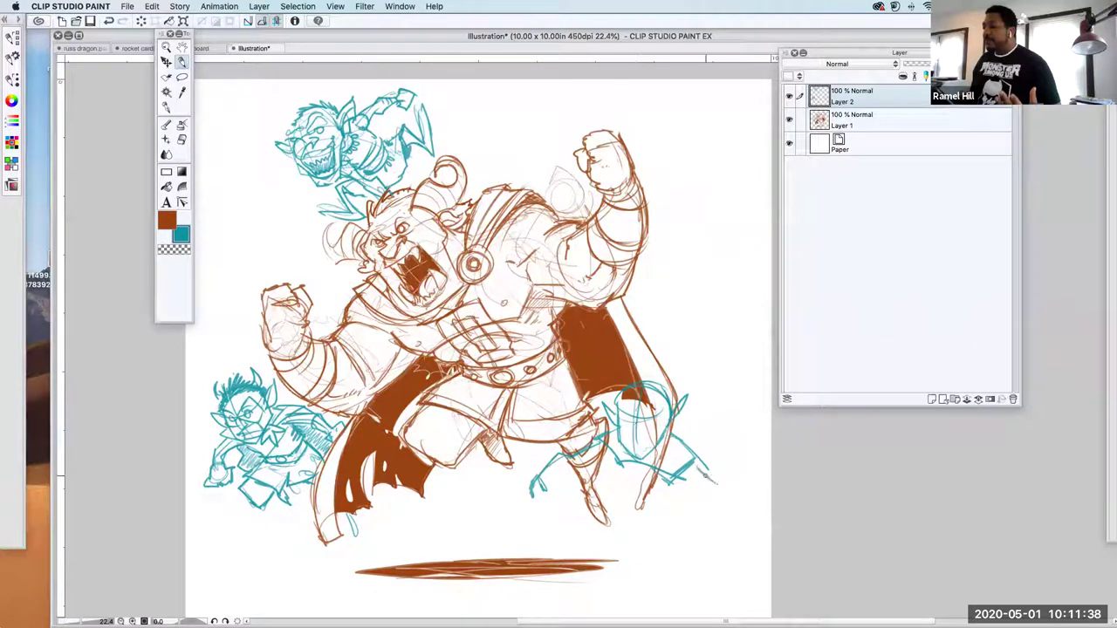
mouse_move(723, 496)
left_mouse_down()
mouse_move(732, 521)
mouse_move(718, 521)
left_mouse_up()
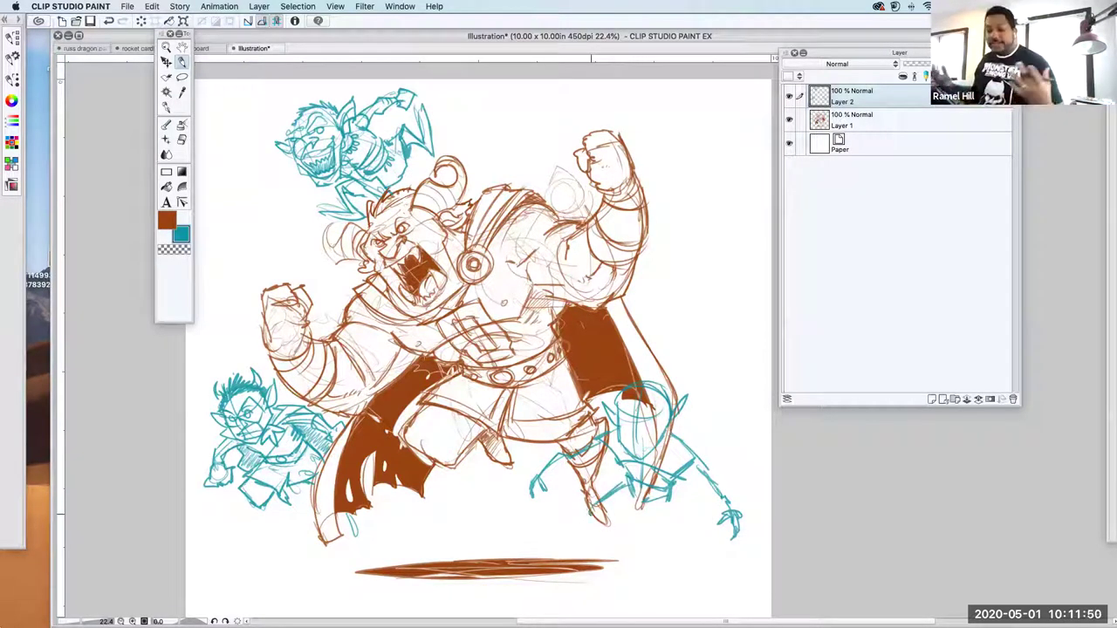
left_click_drag(673, 504, 678, 536)
left_click_drag(578, 515, 566, 538)
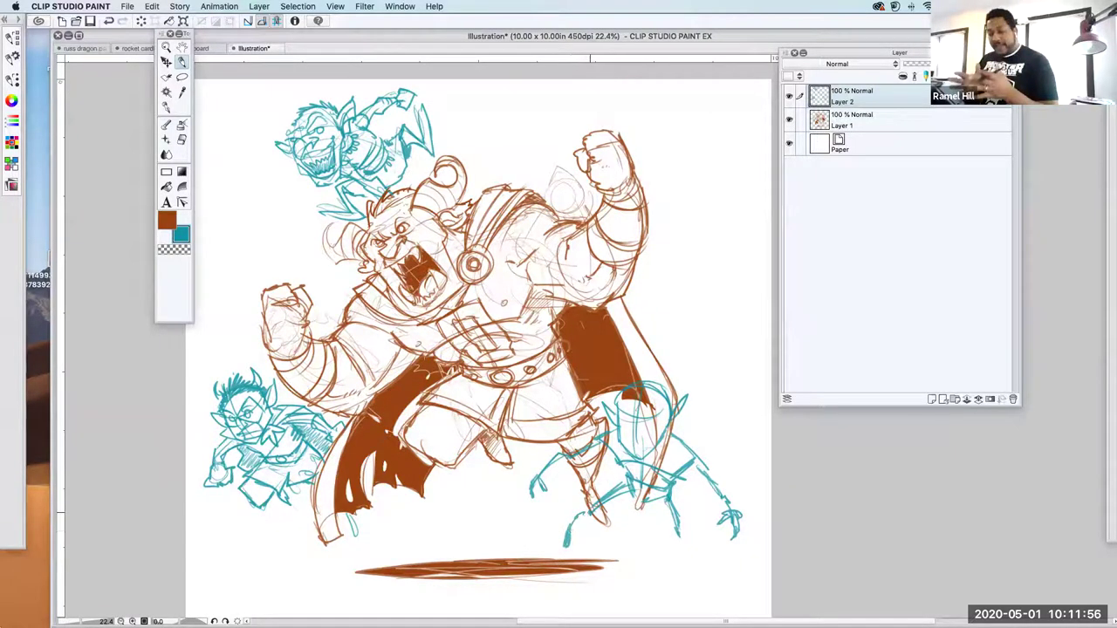
left_click_drag(660, 513, 657, 541)
mouse_move(672, 579)
left_mouse_down()
mouse_move(615, 580)
mouse_move(668, 593)
mouse_move(678, 602)
mouse_move(670, 605)
mouse_move(620, 586)
left_mouse_up()
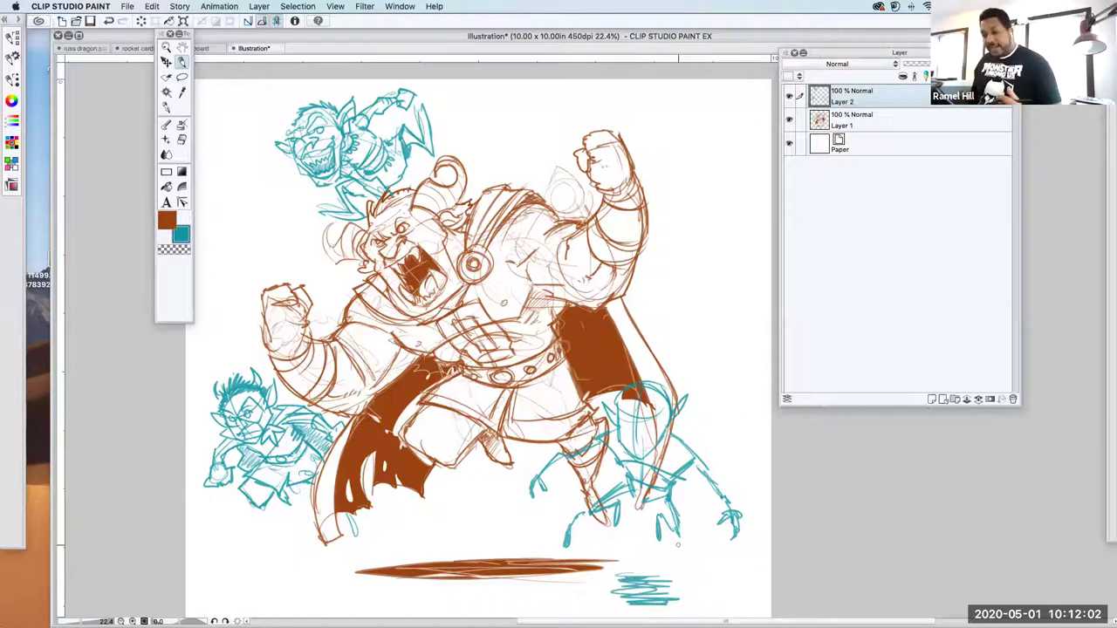
- Erase stray strokes by the lower-right goblin's leg and block dark teal over its face
left_click(180, 142)
left_click_drag(565, 523, 586, 504)
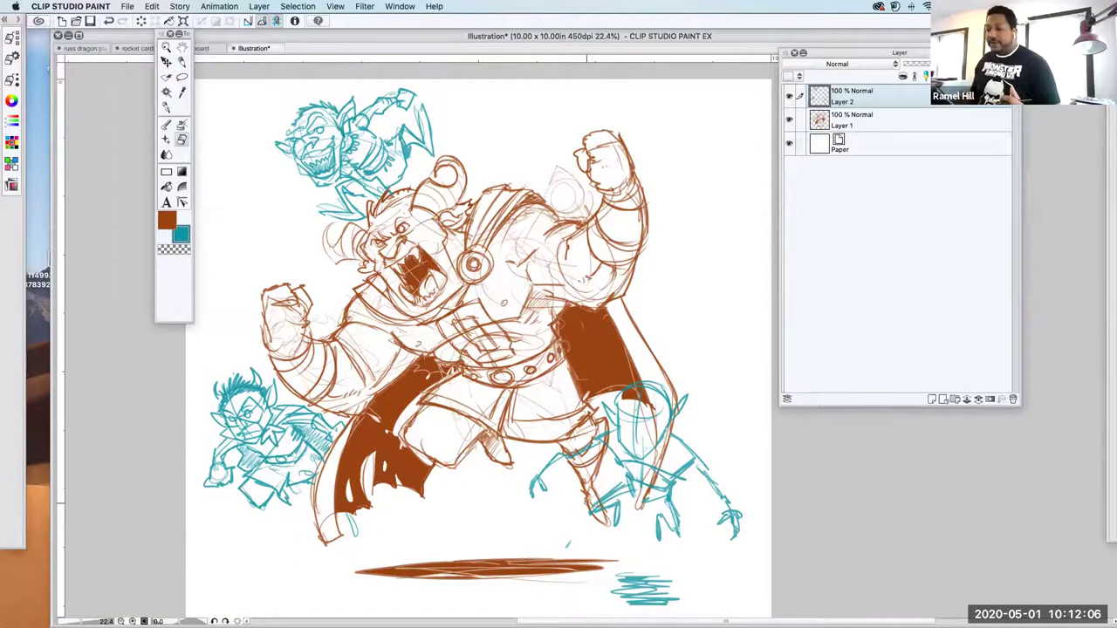
left_click(180, 63)
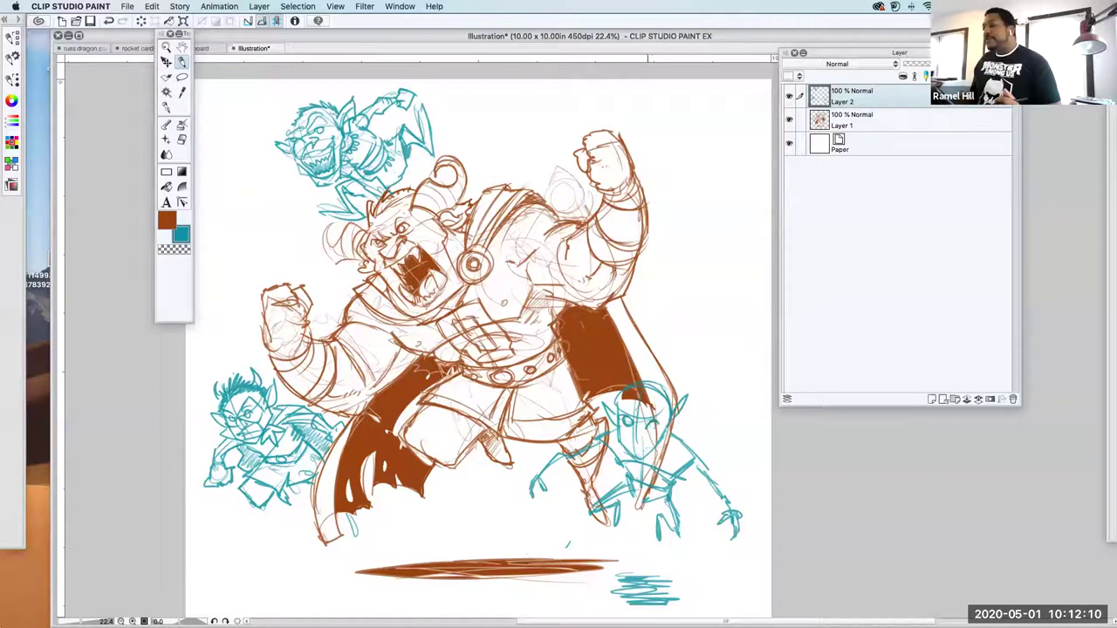
left_click_drag(633, 425, 642, 443)
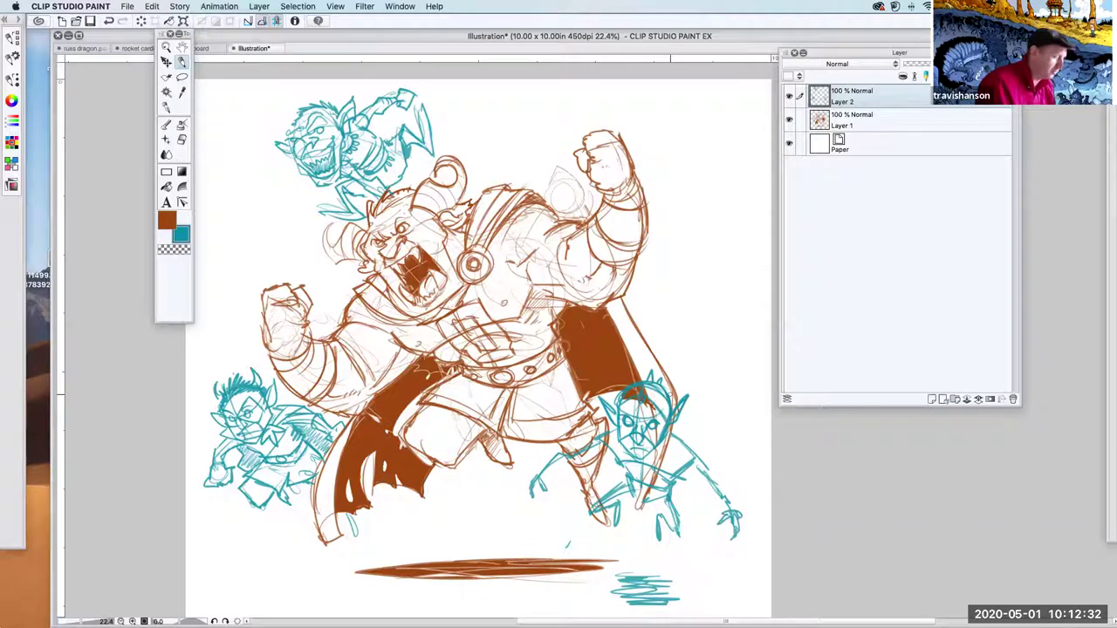
left_click(166, 185)
mouse_move(621, 403)
left_mouse_down()
mouse_move(654, 406)
mouse_move(649, 429)
left_mouse_up()
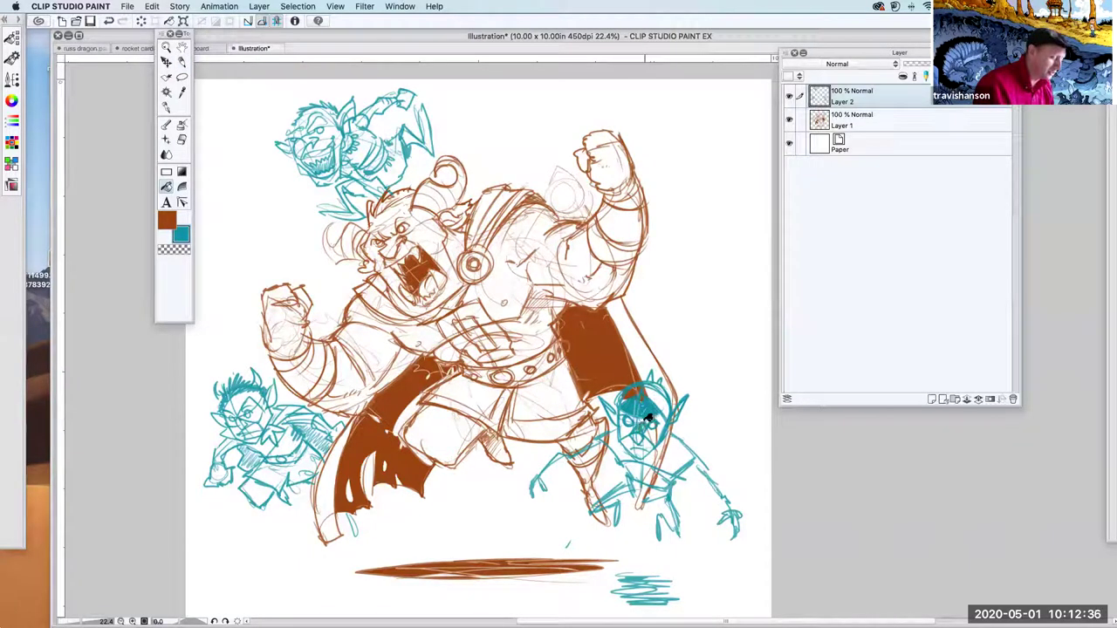
key("ctrl+z")
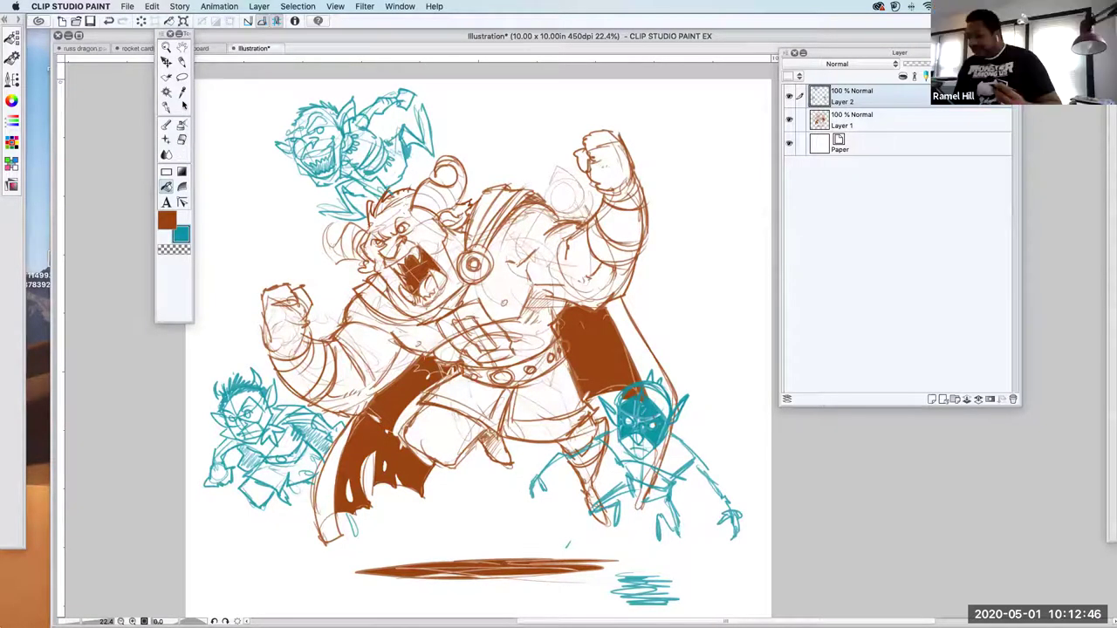
- Sketch the right goblin's legs, arm details and clawed hands
left_click(183, 65)
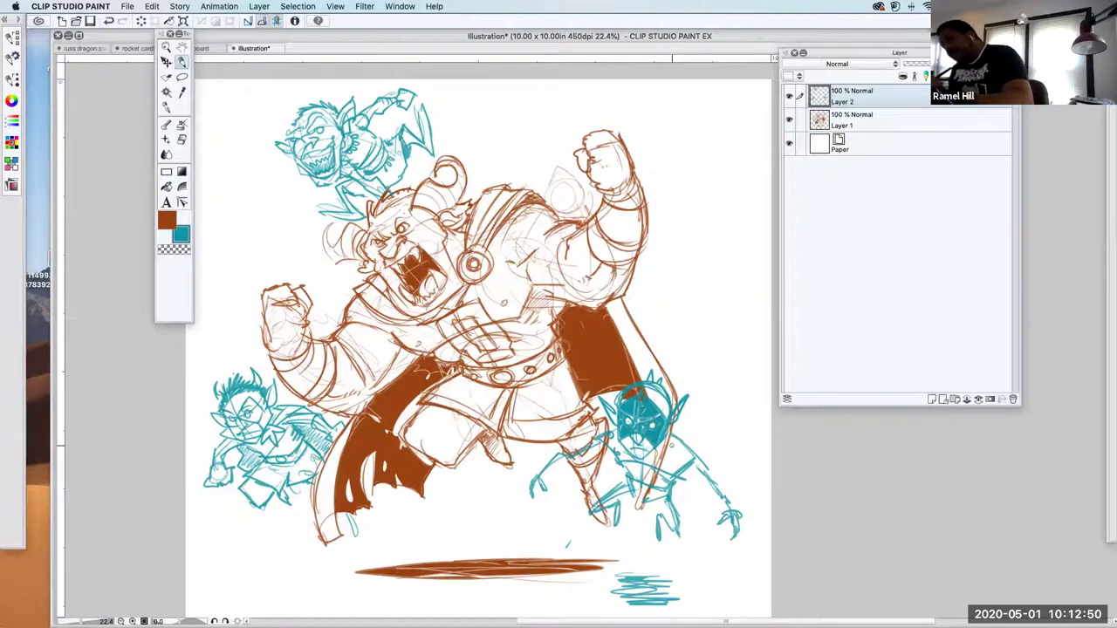
mouse_move(537, 478)
left_mouse_down()
mouse_move(504, 528)
mouse_move(522, 520)
mouse_move(521, 539)
left_mouse_up()
left_click_drag(532, 499, 530, 539)
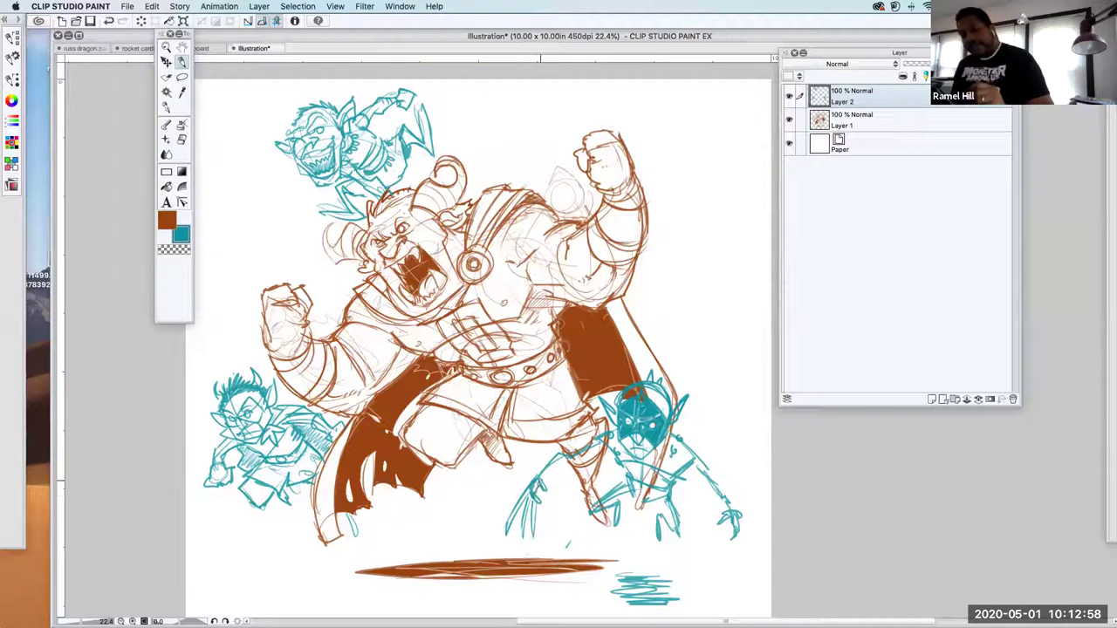
left_click_drag(538, 495, 545, 500)
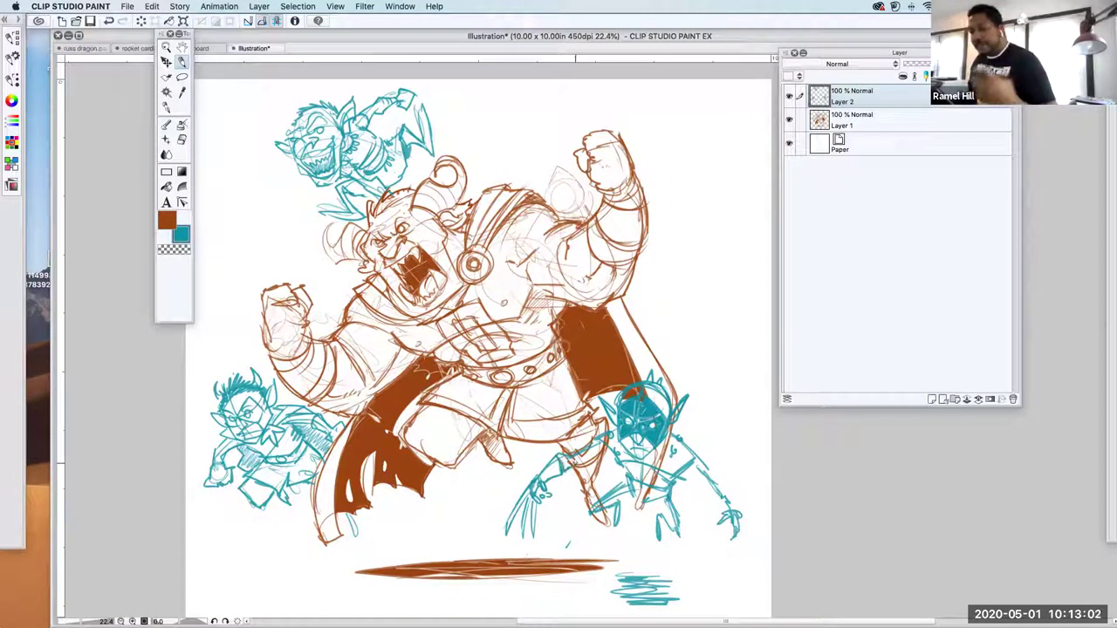
left_click_drag(584, 434, 603, 447)
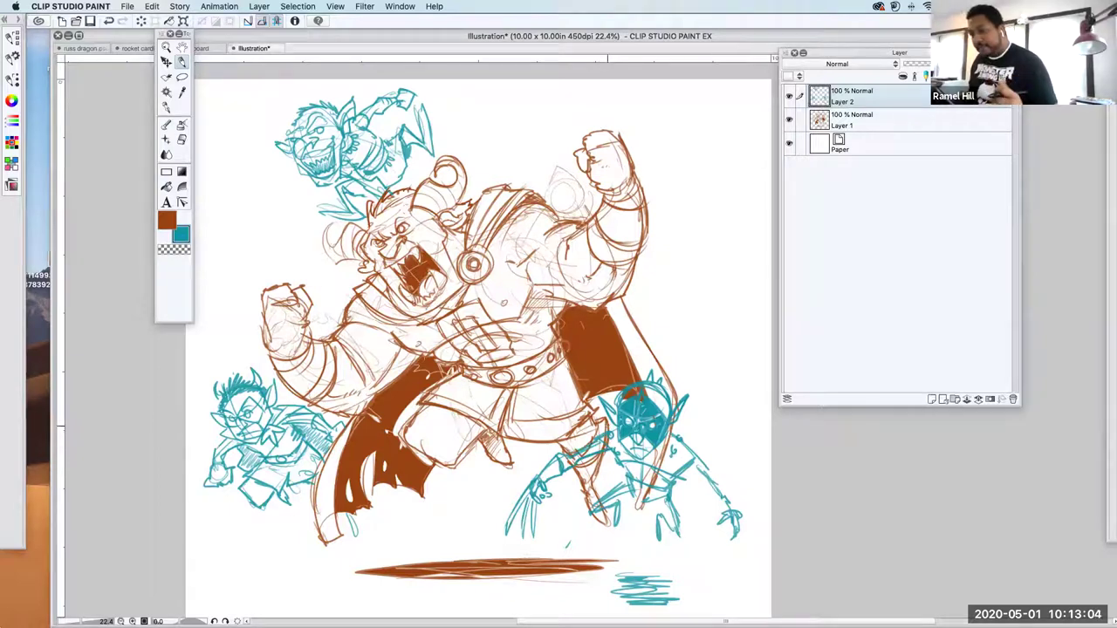
mouse_move(684, 467)
left_mouse_down()
mouse_move(728, 499)
mouse_move(720, 532)
mouse_move(733, 533)
mouse_move(742, 573)
left_mouse_up()
mouse_move(735, 520)
left_mouse_down()
mouse_move(751, 576)
mouse_move(755, 558)
left_mouse_up()
- Hatch teal shading on the goblin's shoulder, ear, arm and legs
left_click_drag(720, 471, 703, 409)
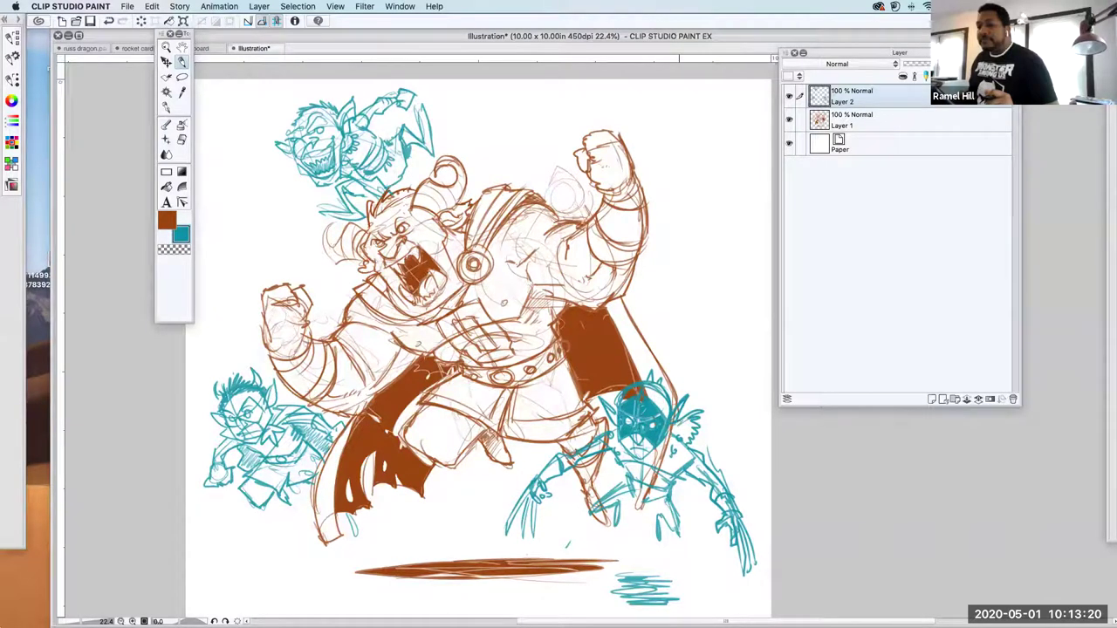
mouse_move(678, 433)
left_mouse_down()
mouse_move(693, 422)
mouse_move(694, 433)
left_mouse_up()
mouse_move(672, 487)
left_mouse_down()
mouse_move(626, 470)
mouse_move(586, 509)
mouse_move(681, 490)
mouse_move(675, 523)
left_mouse_up()
mouse_move(684, 517)
left_mouse_down()
mouse_move(665, 548)
mouse_move(654, 530)
left_mouse_up()
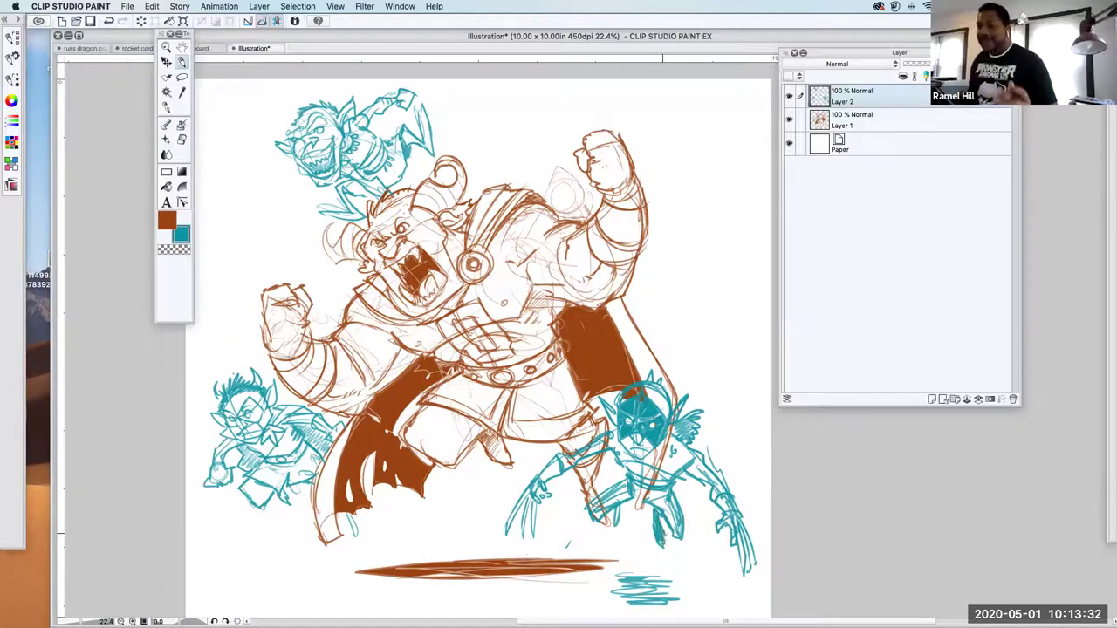
left_click_drag(618, 522, 616, 536)
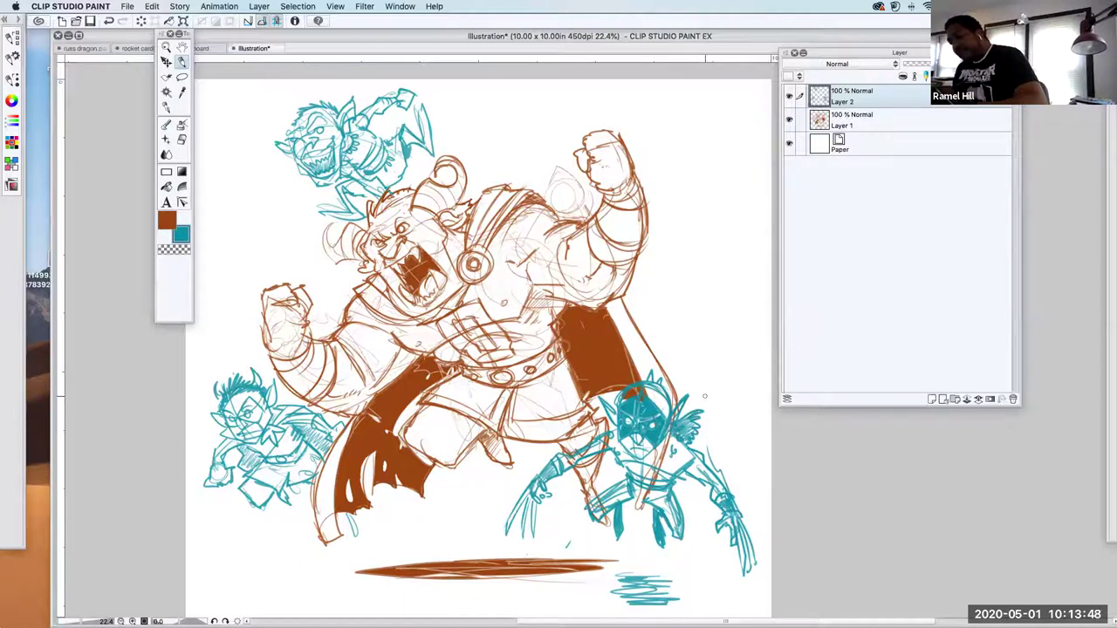
- Add Layer 3 above Layer 1 and set the sub colour to white
left_click(858, 122)
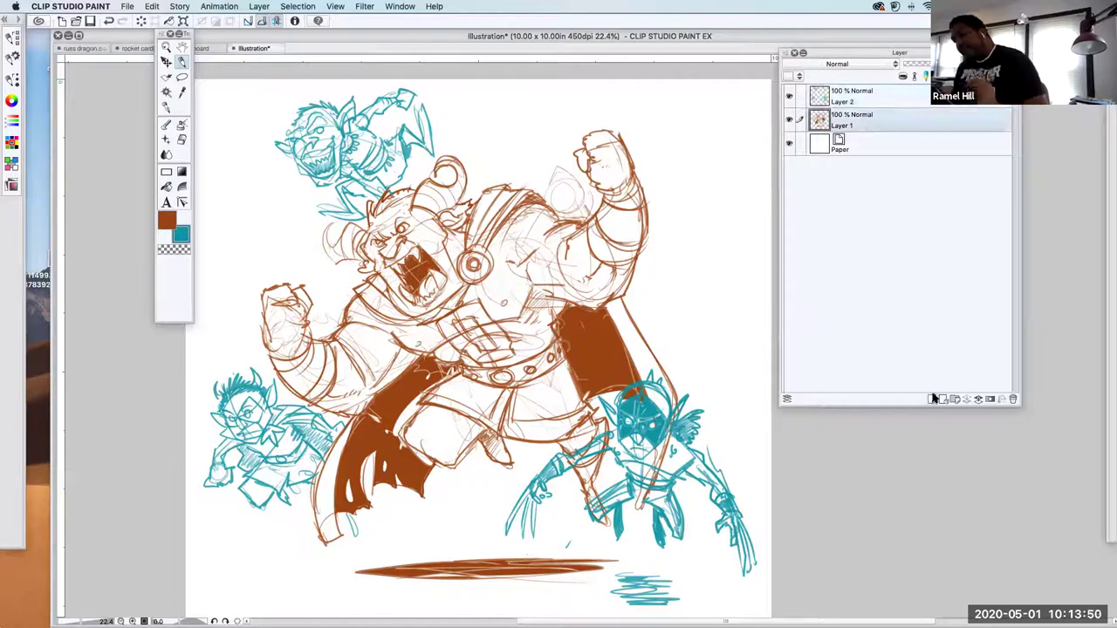
left_click(931, 399)
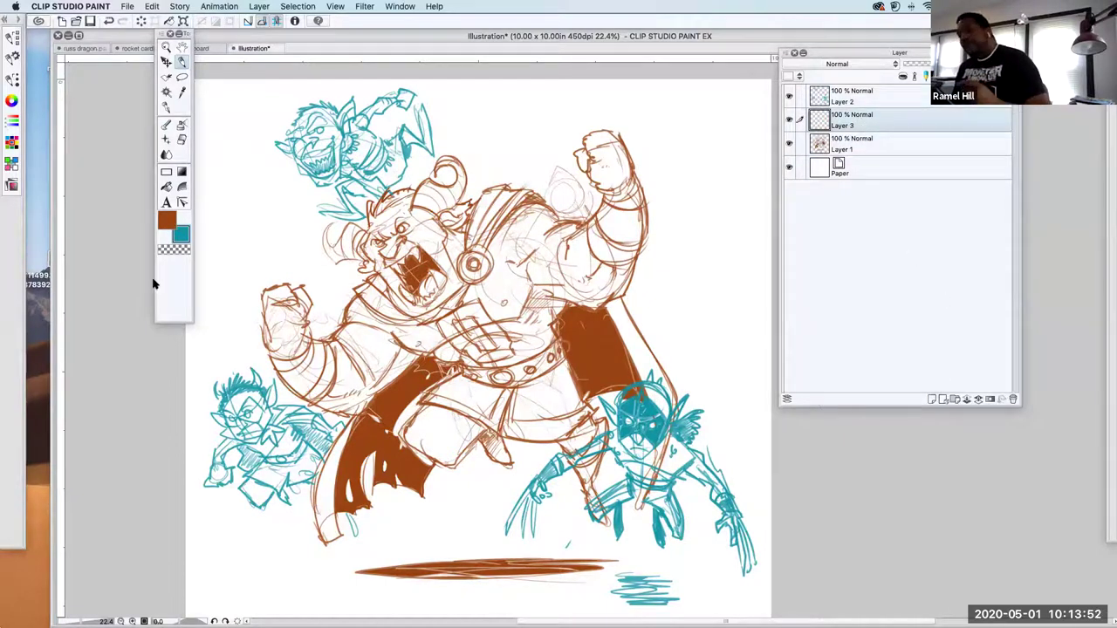
double_click(180, 234)
left_click(556, 310)
left_click(683, 353)
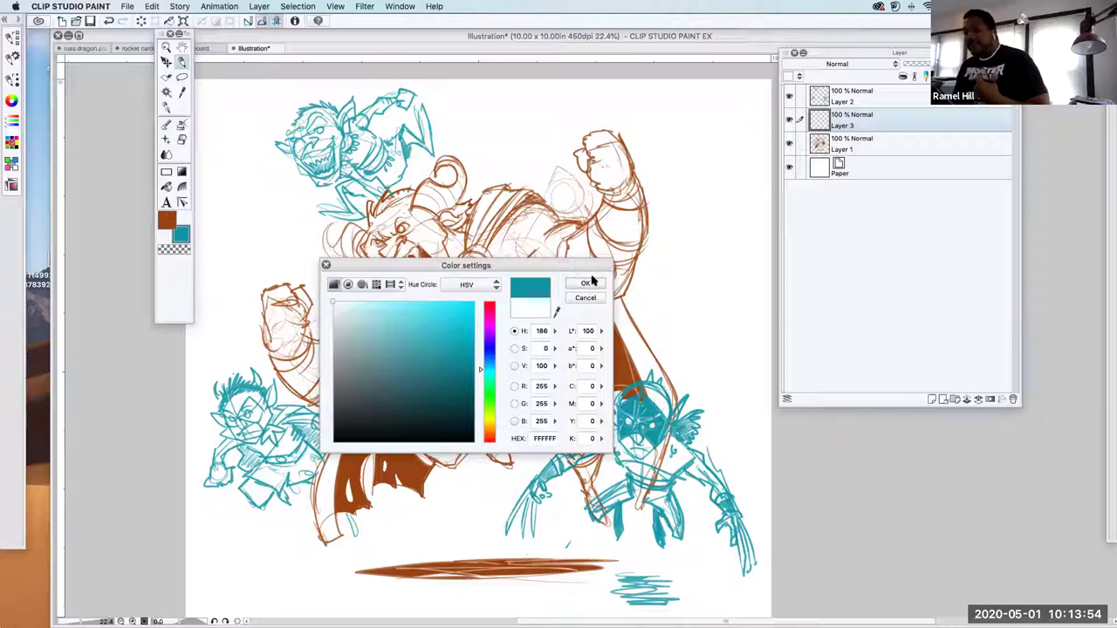
left_click(597, 288)
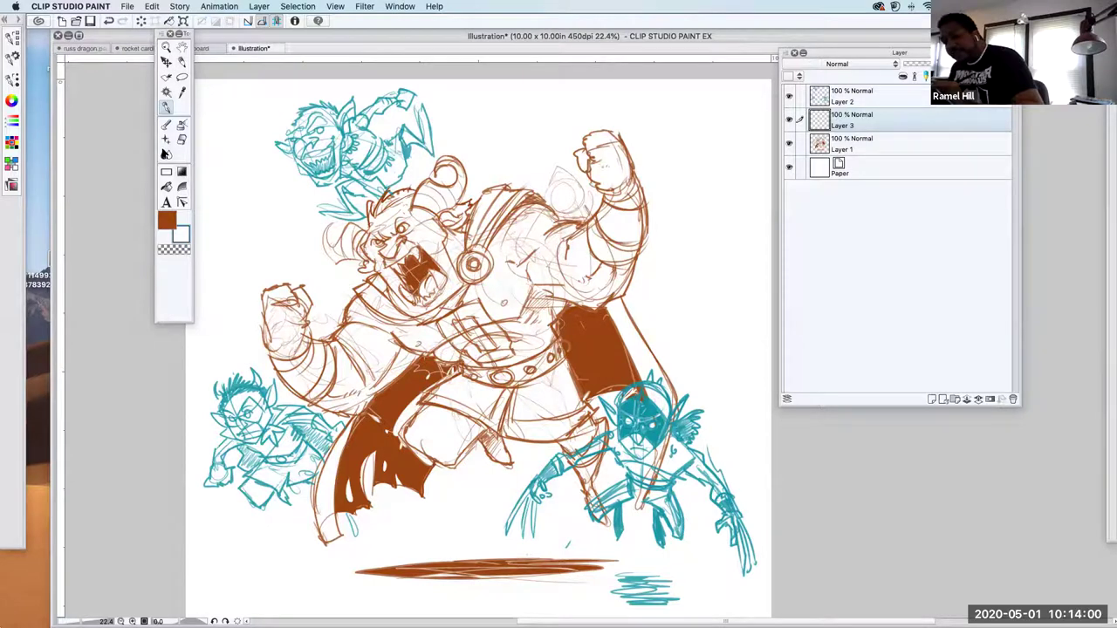
- Enlarge the brush and paint white over the brown lines behind the goblin's chest
left_click(12, 56)
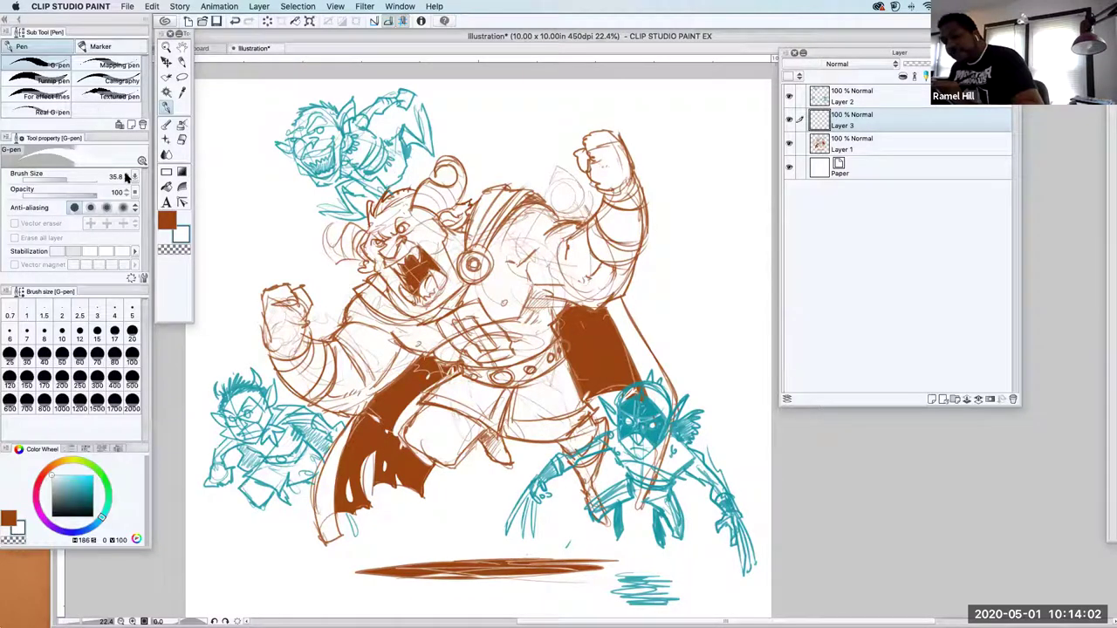
left_click(66, 178)
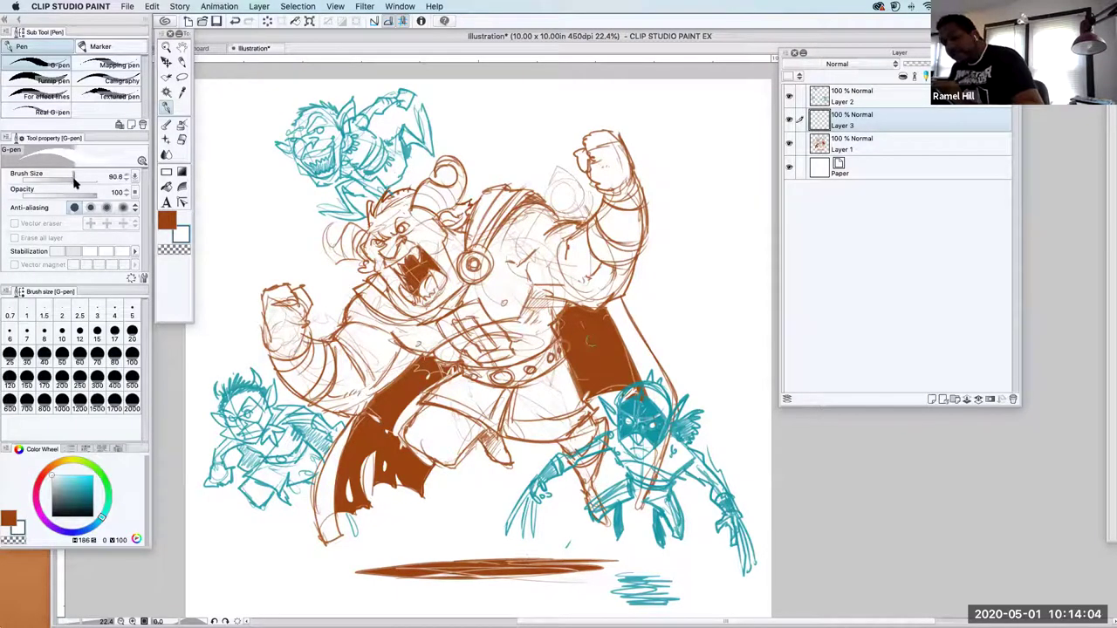
key("ctrl+z")
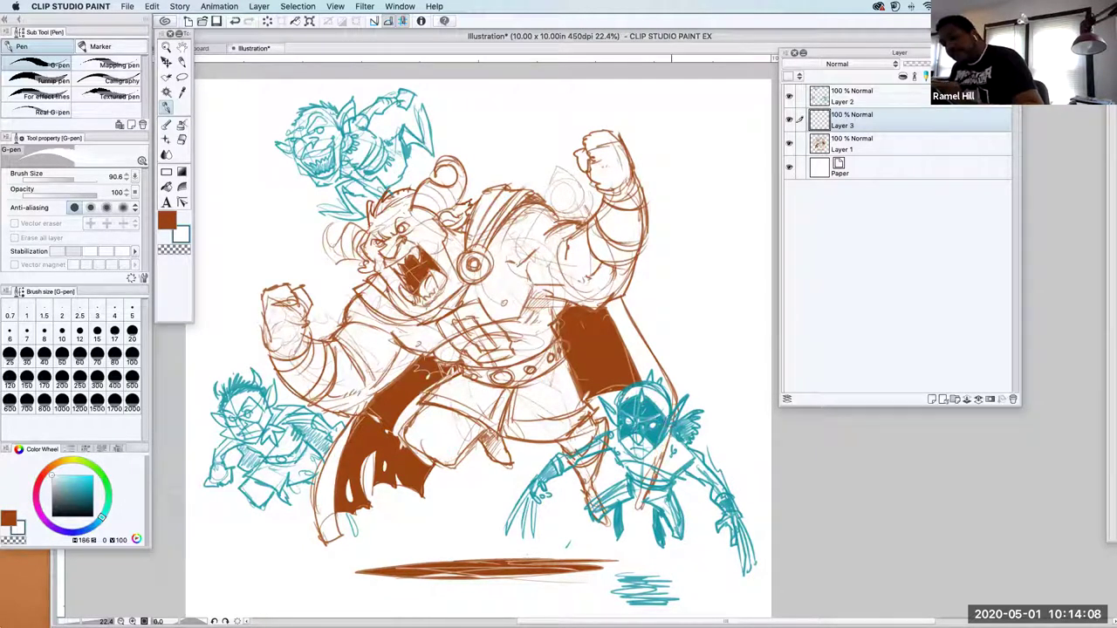
left_click_drag(660, 448, 635, 511)
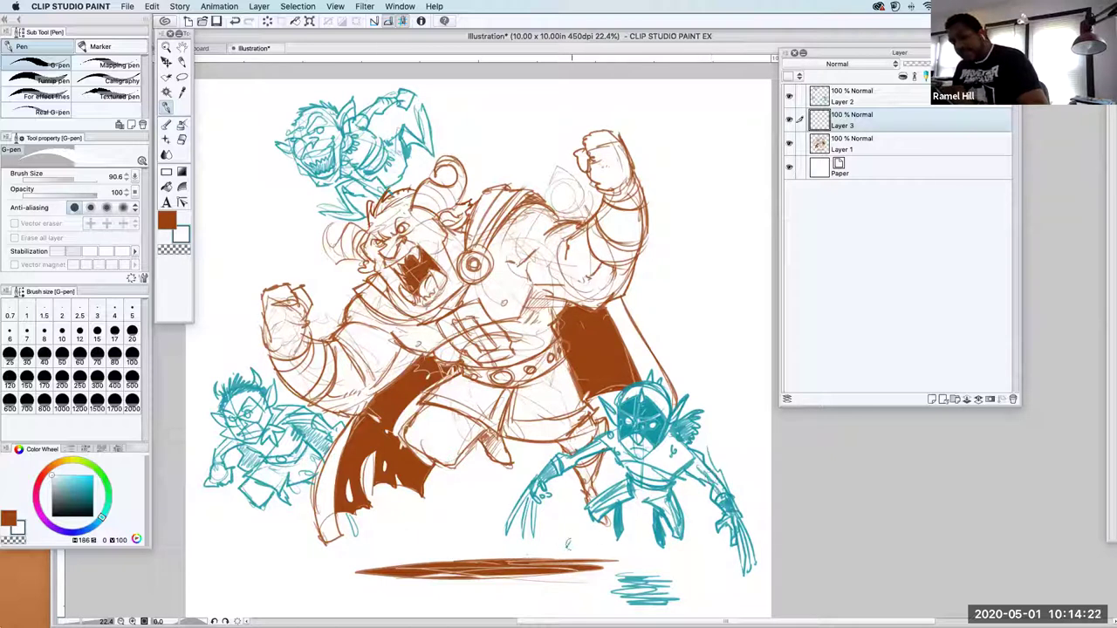
left_click(883, 103)
left_click(182, 139)
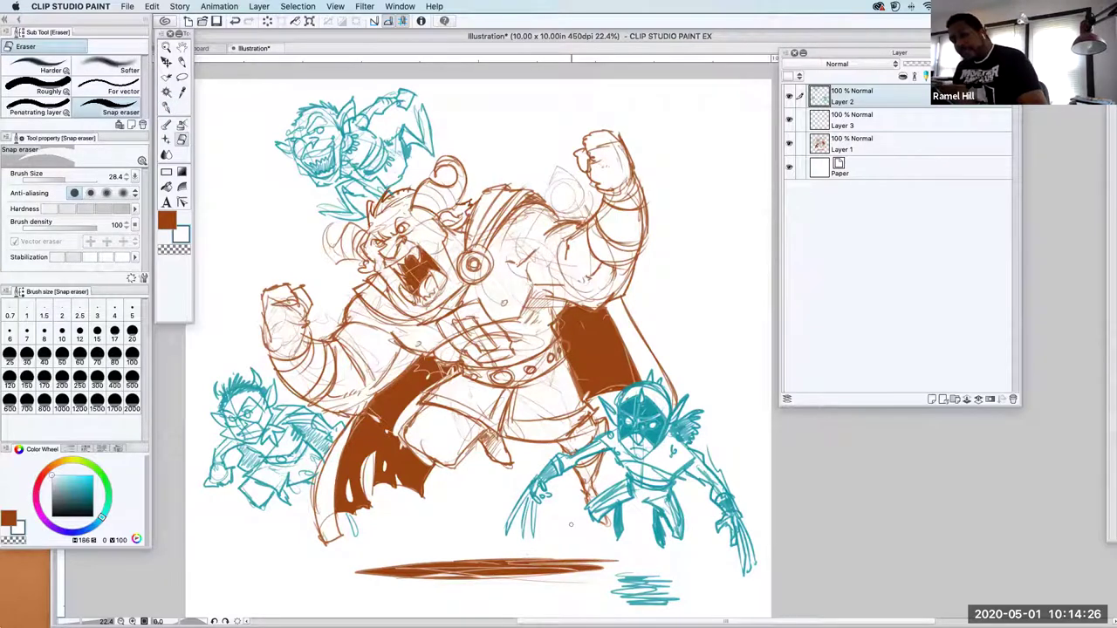
- Zoom out to 12.5%, pick the Darker pencil, then switch to the Fill tool
scroll(572, 528, "down", 3)
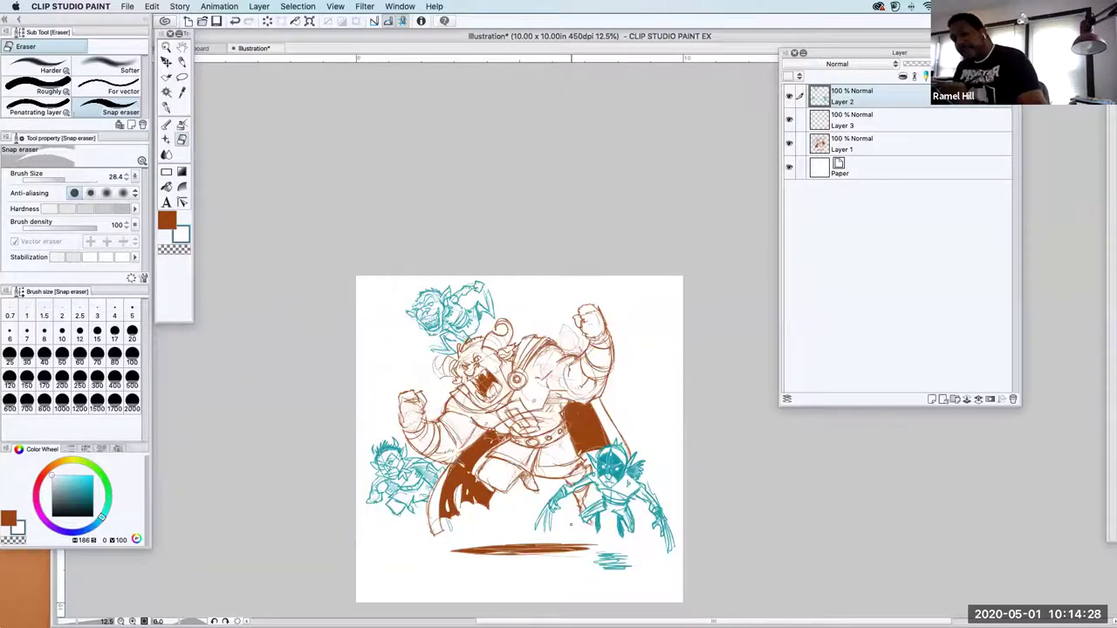
left_click(182, 61)
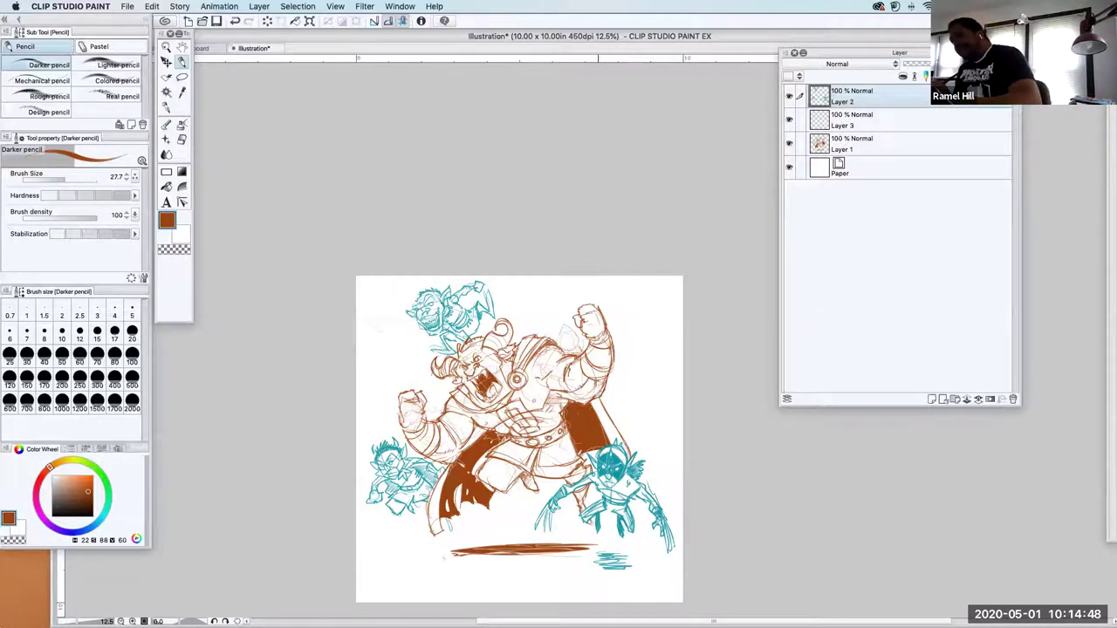
key("g")
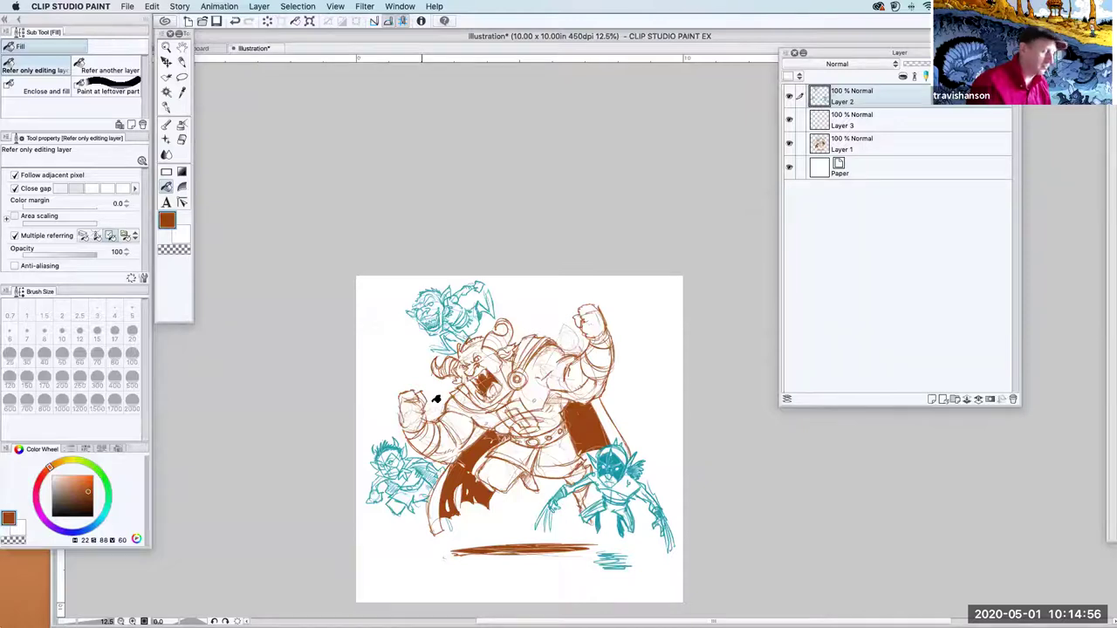
left_click(853, 144)
left_click(602, 351)
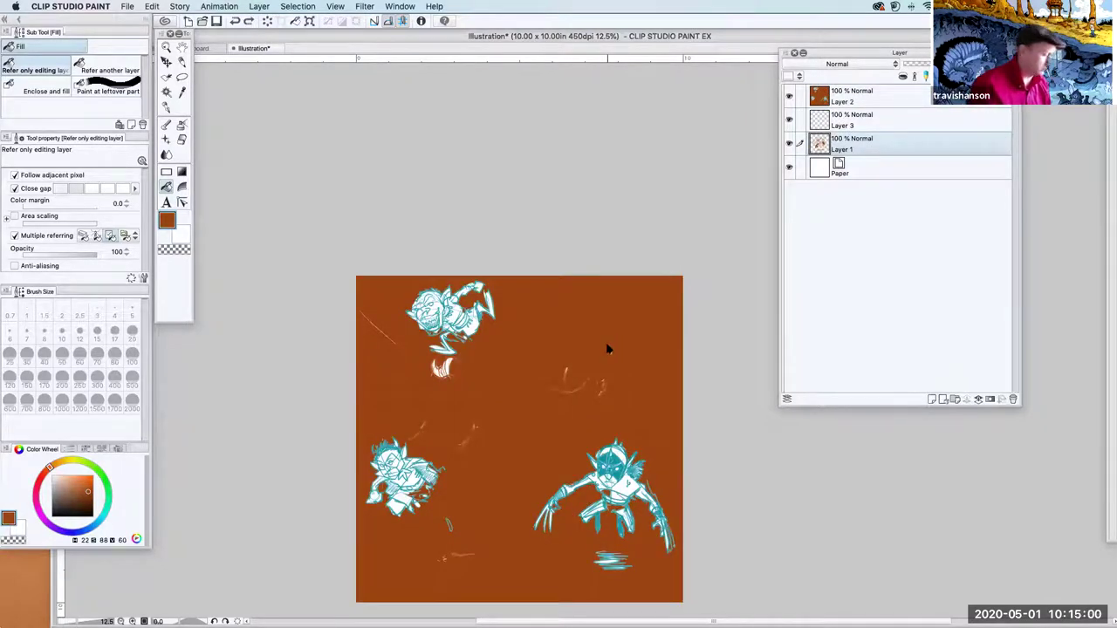
key("ctrl+z")
left_click(607, 354)
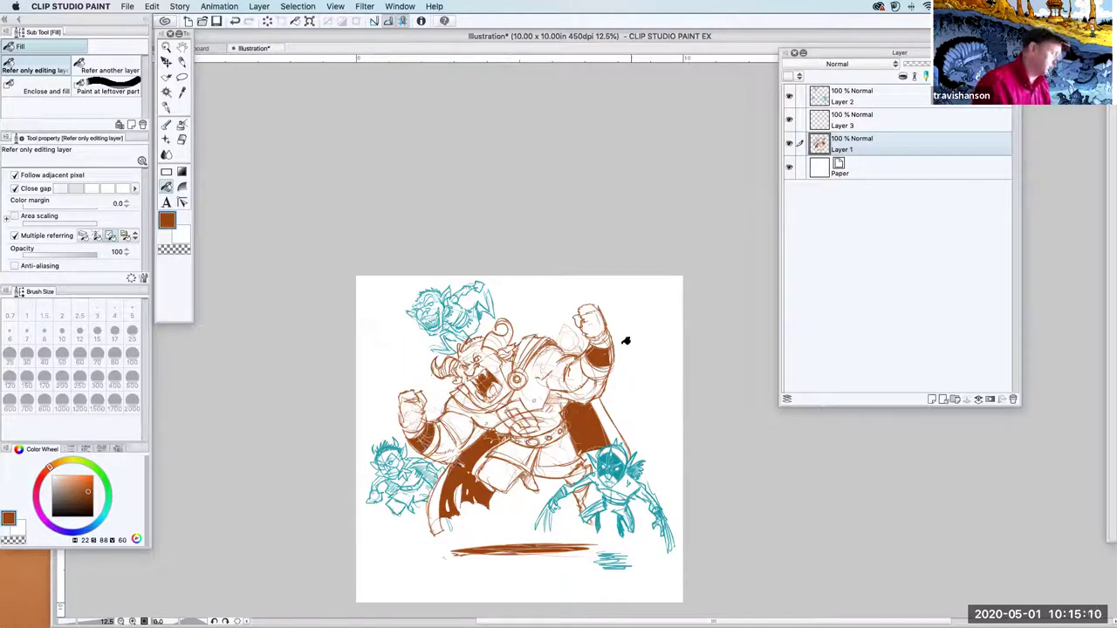
left_click(181, 139)
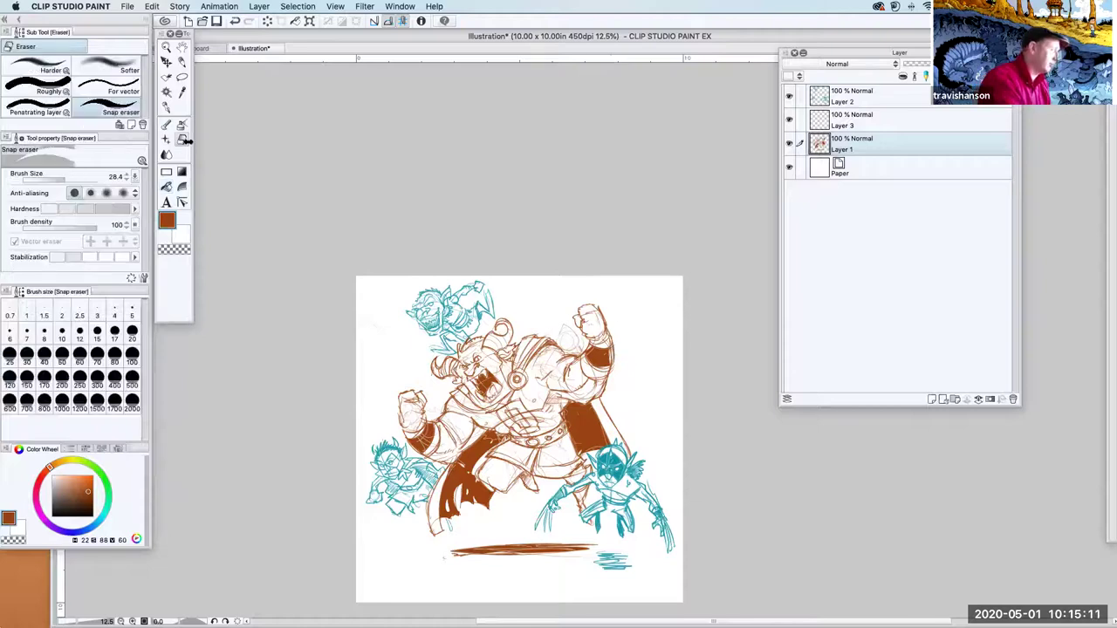
- Erase stray lines by the left fist and white stripes into the orange arm band
left_click(166, 48)
left_click(436, 432)
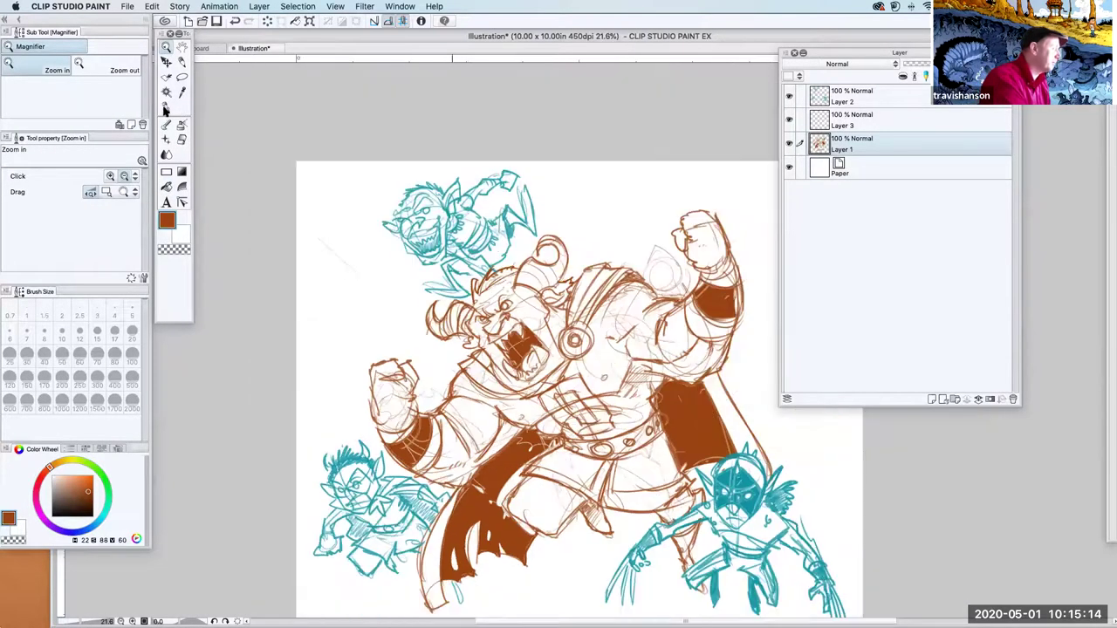
left_click(181, 63)
left_click(181, 140)
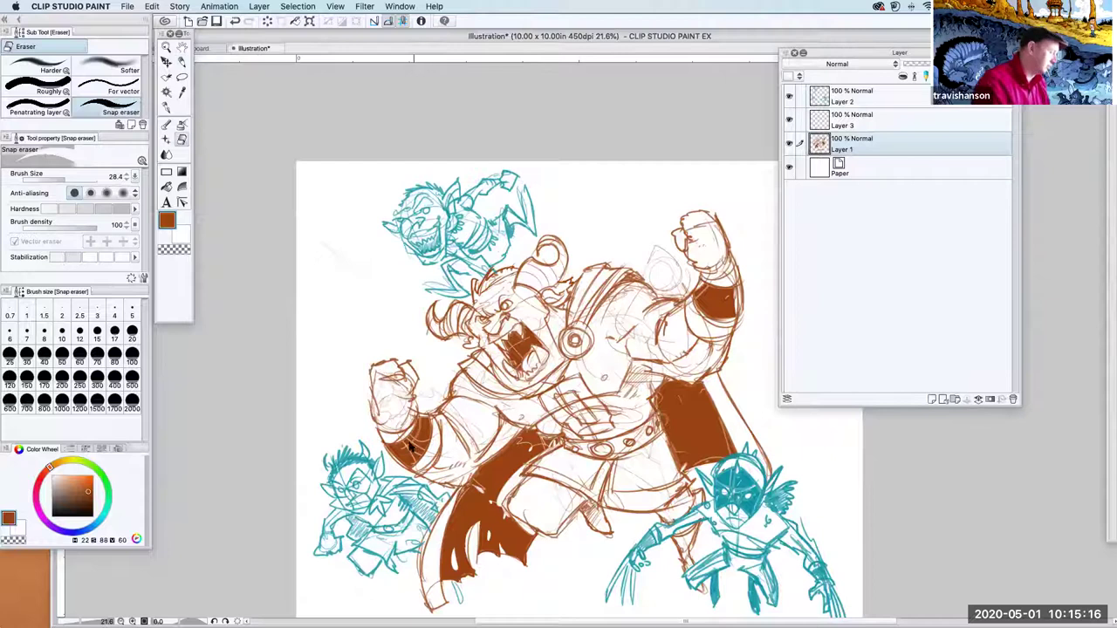
left_click_drag(401, 449, 432, 429)
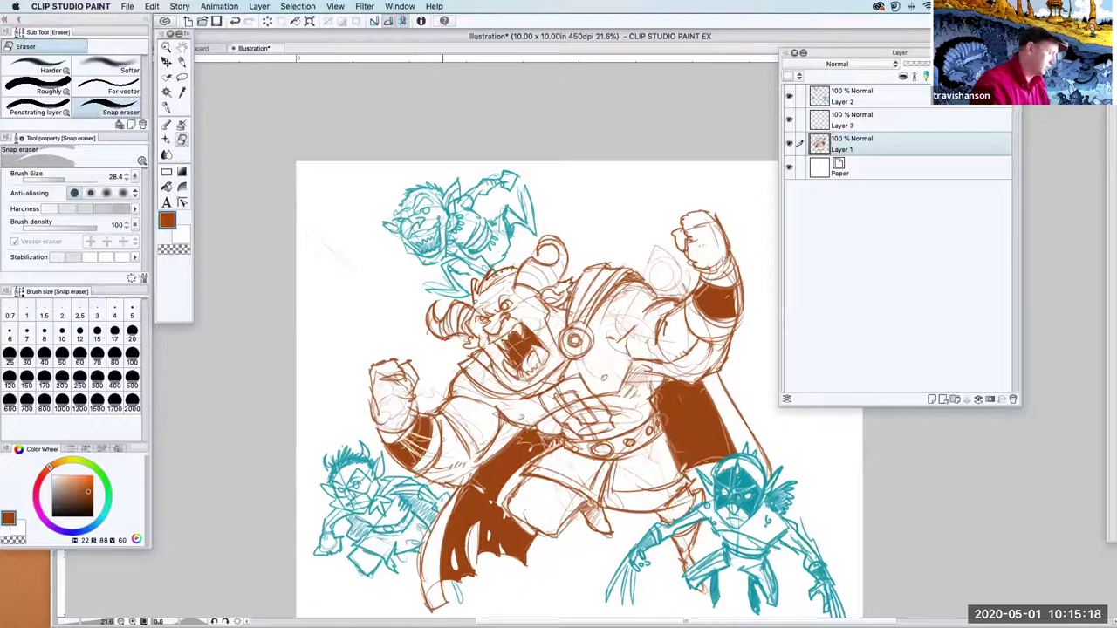
mouse_move(714, 288)
left_mouse_down()
mouse_move(703, 325)
mouse_move(725, 323)
mouse_move(698, 311)
left_mouse_up()
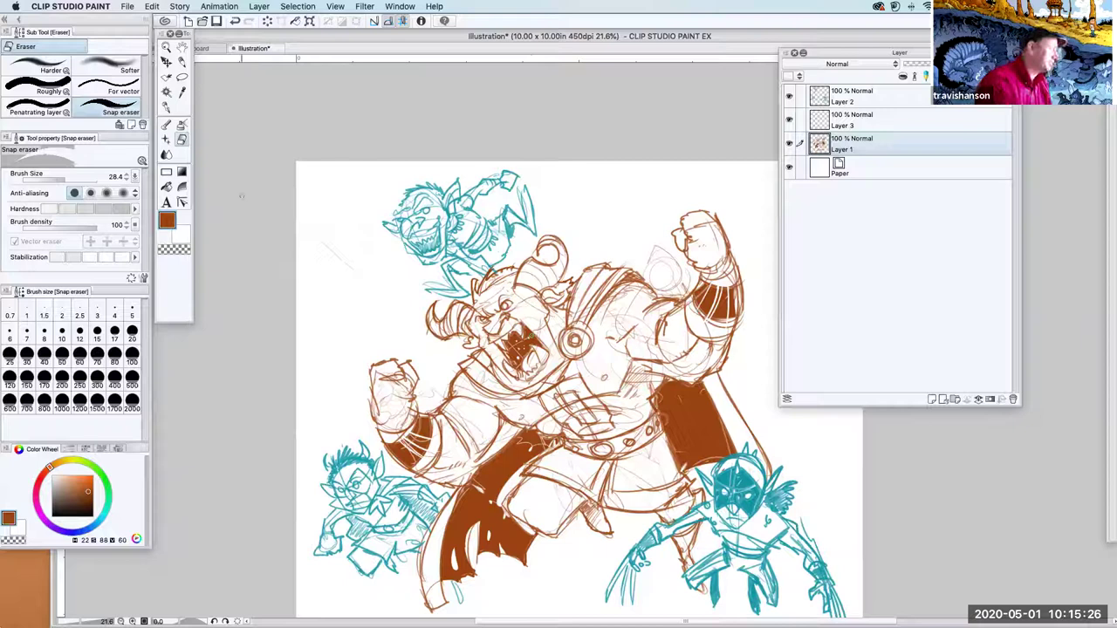
key("p")
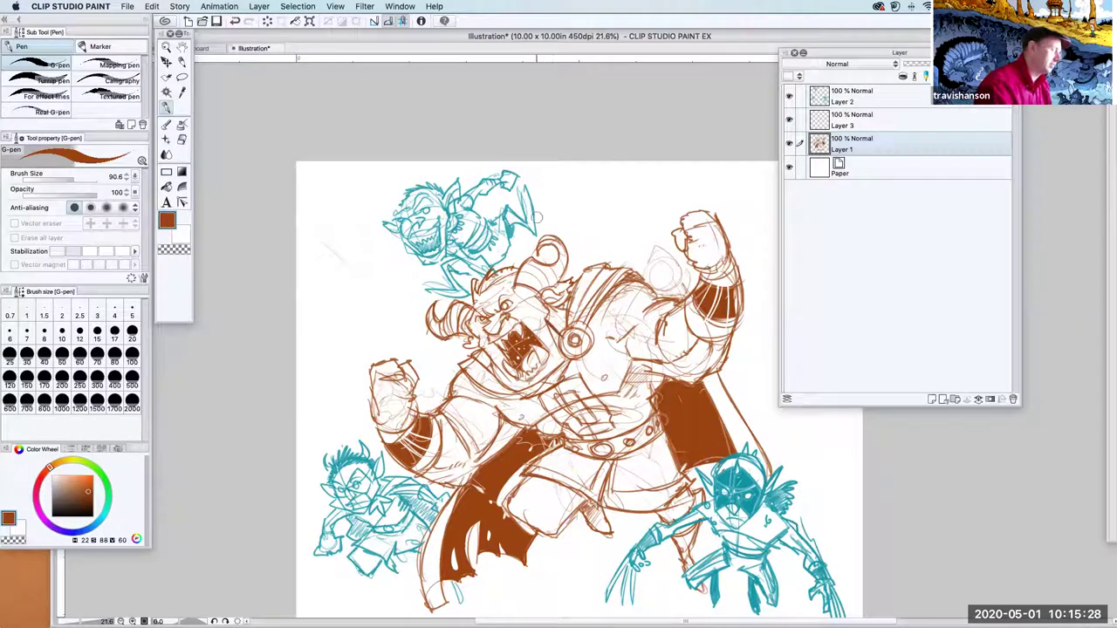
left_click(152, 6)
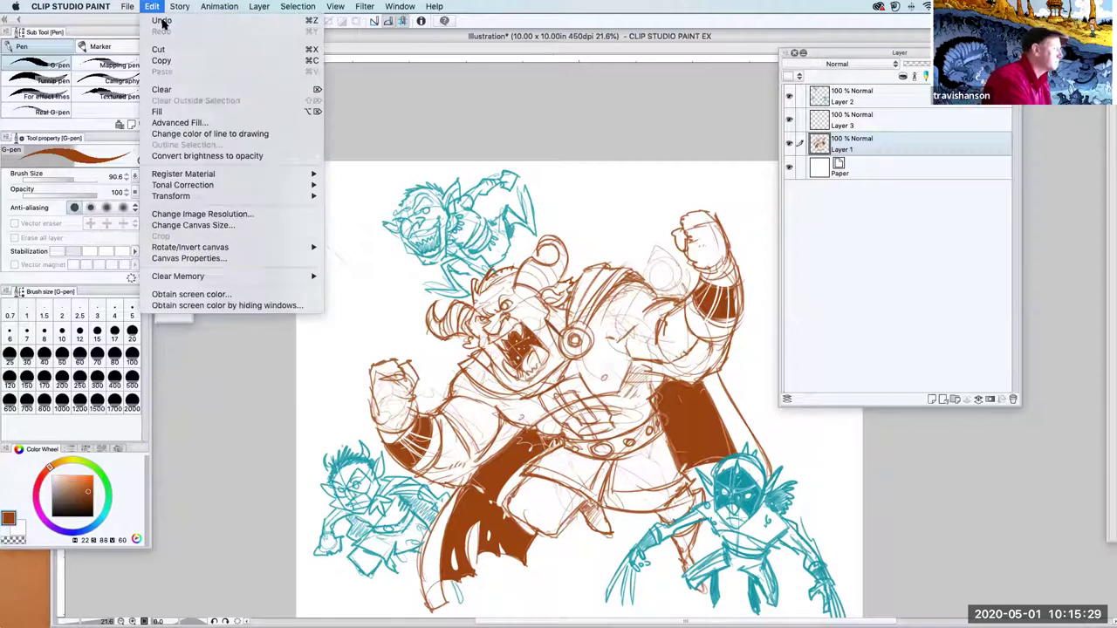
key("Escape")
left_click(183, 61)
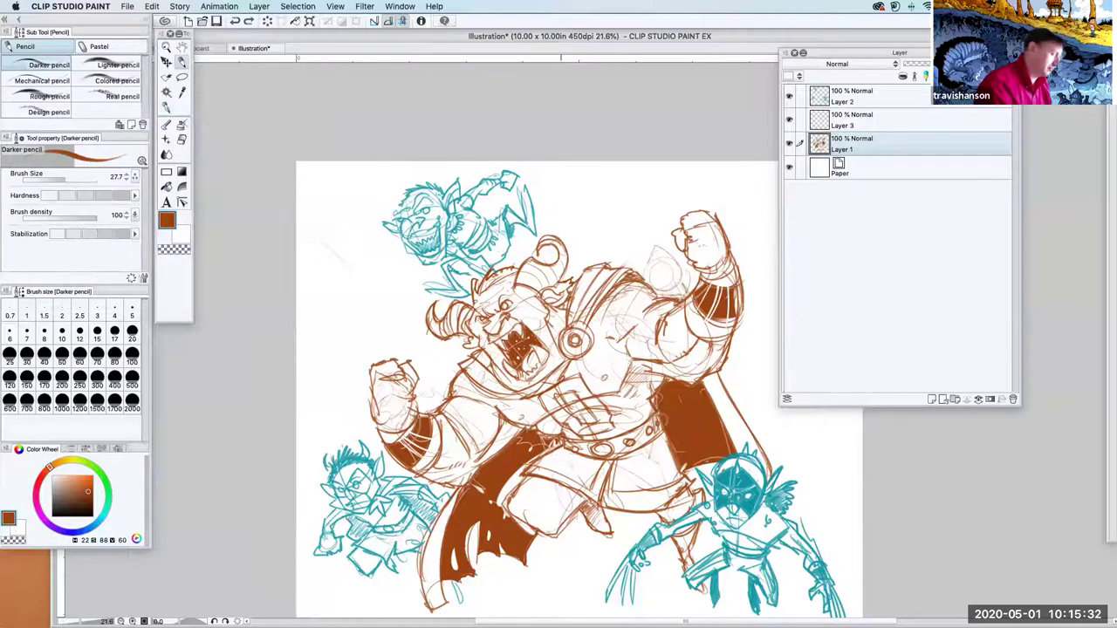
- Add Darker pencil detail strokes to the ogre's torso, face, chest and left fist
mouse_move(492, 367)
left_mouse_down()
mouse_move(511, 391)
mouse_move(546, 382)
mouse_move(559, 361)
left_mouse_up()
mouse_move(553, 316)
left_mouse_down()
mouse_move(545, 338)
mouse_move(526, 294)
left_mouse_up()
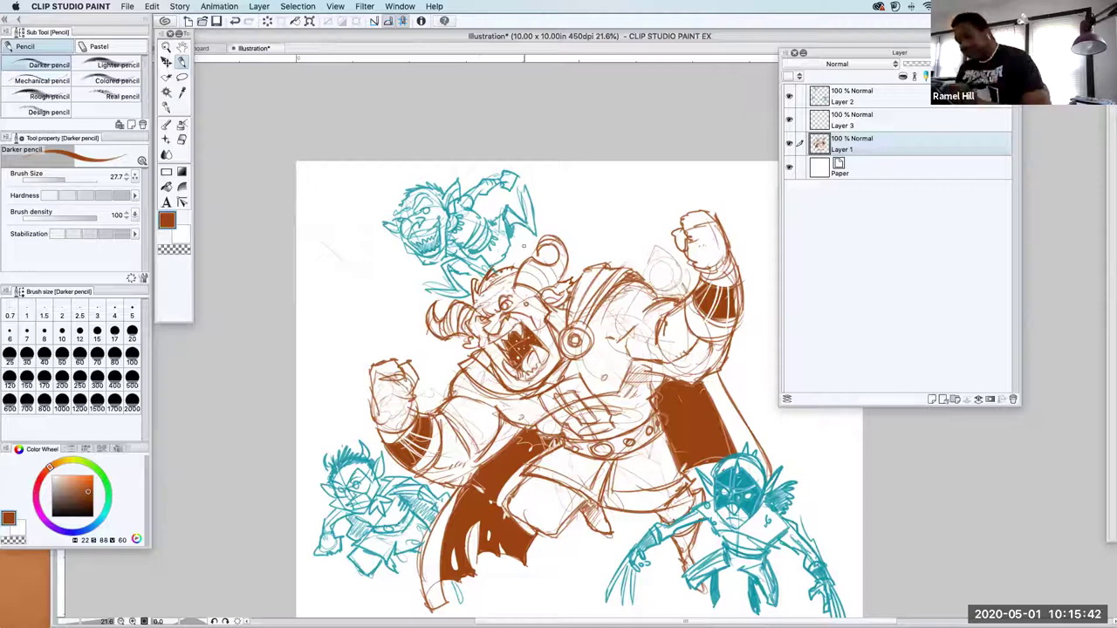
mouse_move(570, 407)
left_mouse_down()
mouse_move(617, 386)
mouse_move(557, 385)
left_mouse_up()
left_click_drag(549, 427, 534, 417)
left_click_drag(485, 448, 471, 457)
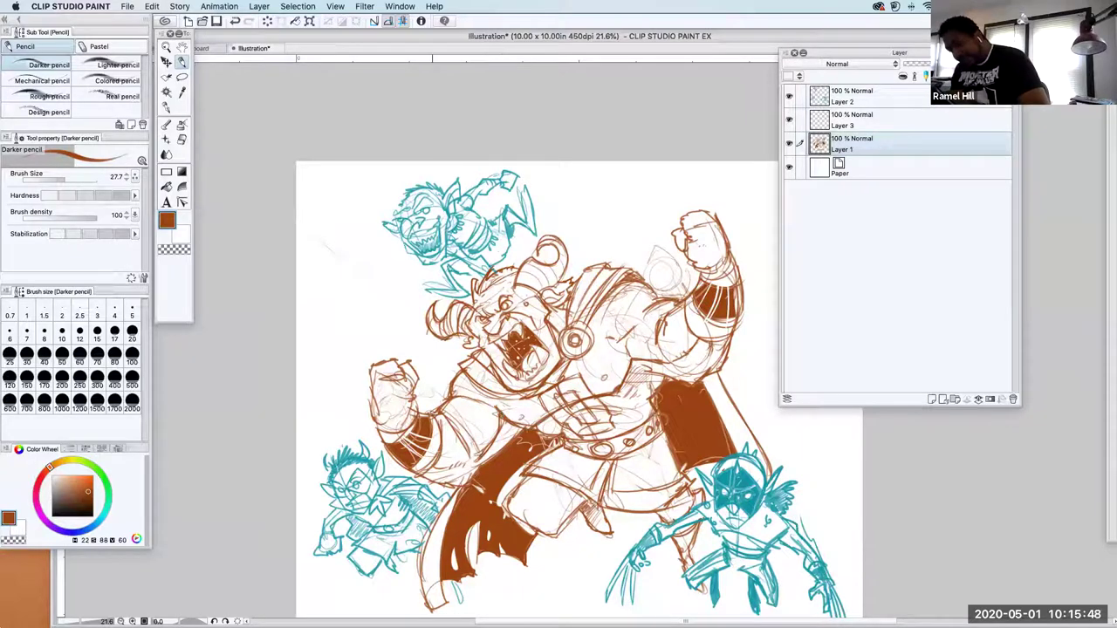
mouse_move(382, 403)
left_mouse_down()
mouse_move(396, 391)
mouse_move(398, 404)
mouse_move(411, 400)
mouse_move(396, 402)
mouse_move(421, 365)
left_mouse_up()
- Refine the raised right fist, upper chest, cape edge and the area around the mouth
left_click_drag(686, 250, 720, 240)
mouse_move(705, 241)
left_mouse_down()
mouse_move(722, 232)
mouse_move(697, 272)
mouse_move(720, 256)
mouse_move(696, 232)
mouse_move(721, 215)
mouse_move(708, 207)
mouse_move(677, 227)
mouse_move(686, 253)
left_mouse_up()
mouse_move(594, 311)
left_mouse_down()
mouse_move(637, 282)
mouse_move(661, 298)
mouse_move(626, 281)
mouse_move(640, 265)
mouse_move(660, 297)
left_mouse_up()
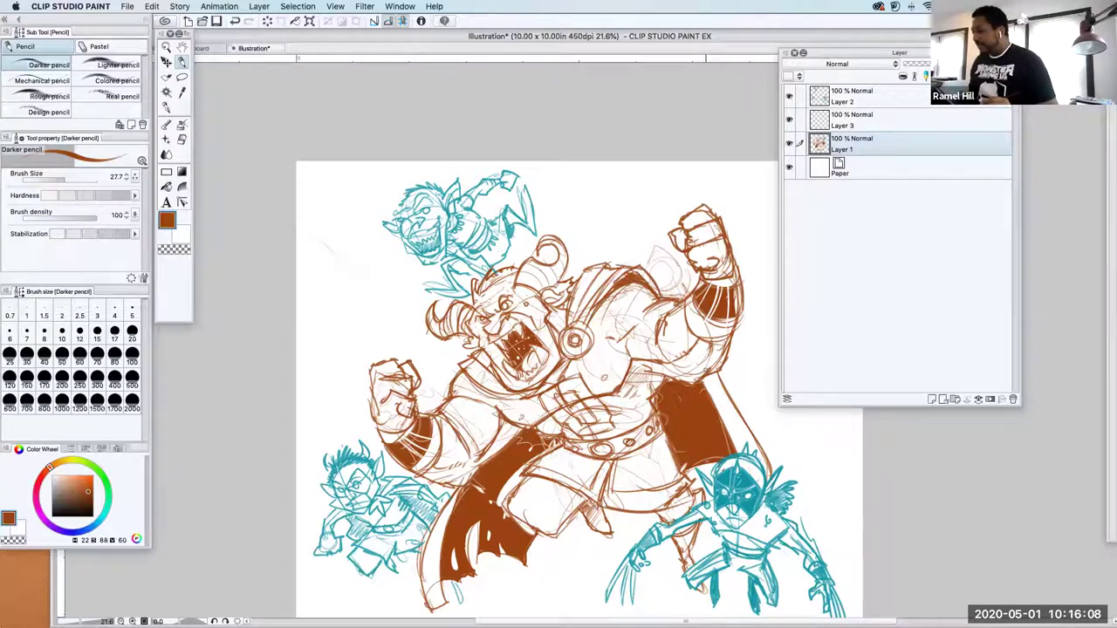
left_click_drag(738, 377, 710, 434)
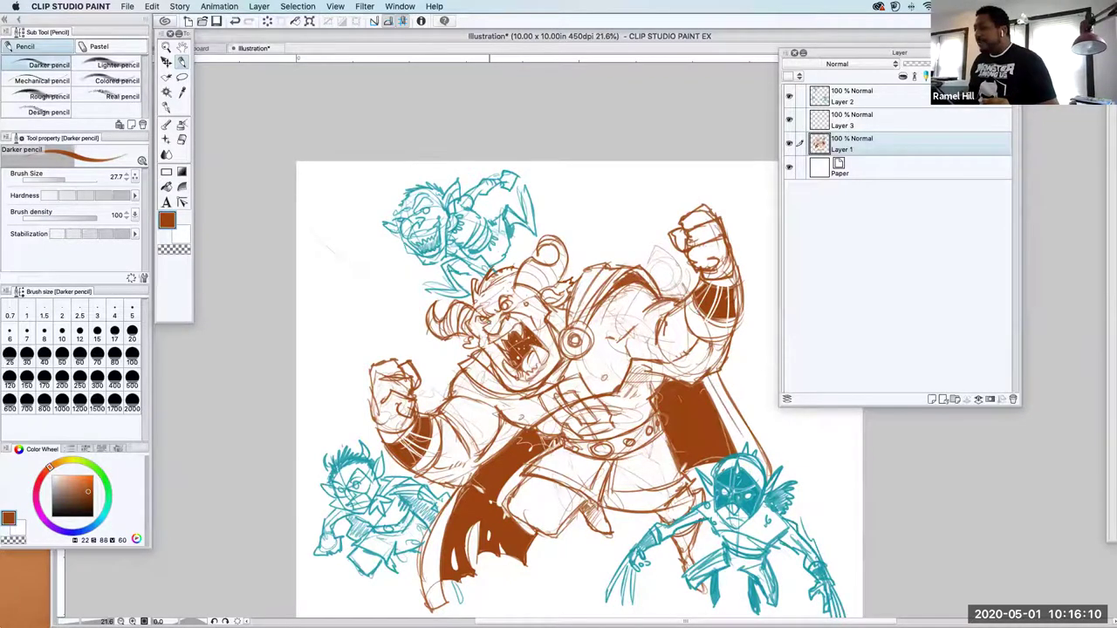
left_click_drag(494, 289, 508, 287)
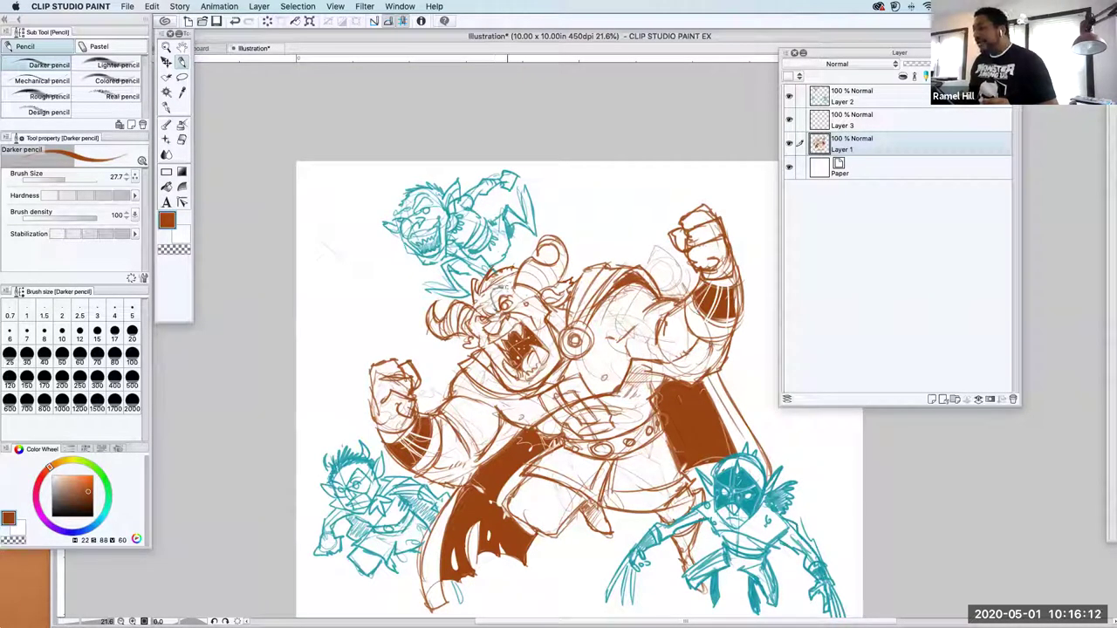
mouse_move(541, 345)
left_mouse_down()
mouse_move(532, 363)
mouse_move(551, 344)
mouse_move(548, 372)
mouse_move(514, 379)
mouse_move(525, 386)
mouse_move(536, 370)
left_mouse_up()
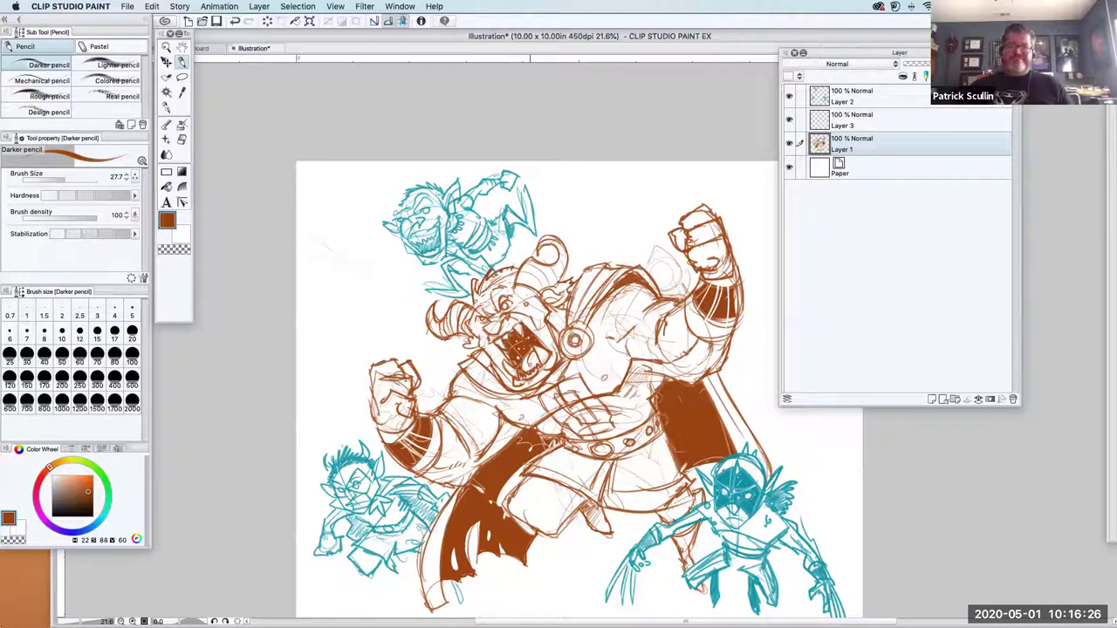
- Add short pencil strokes around the belt and waist
left_click_drag(561, 486, 554, 509)
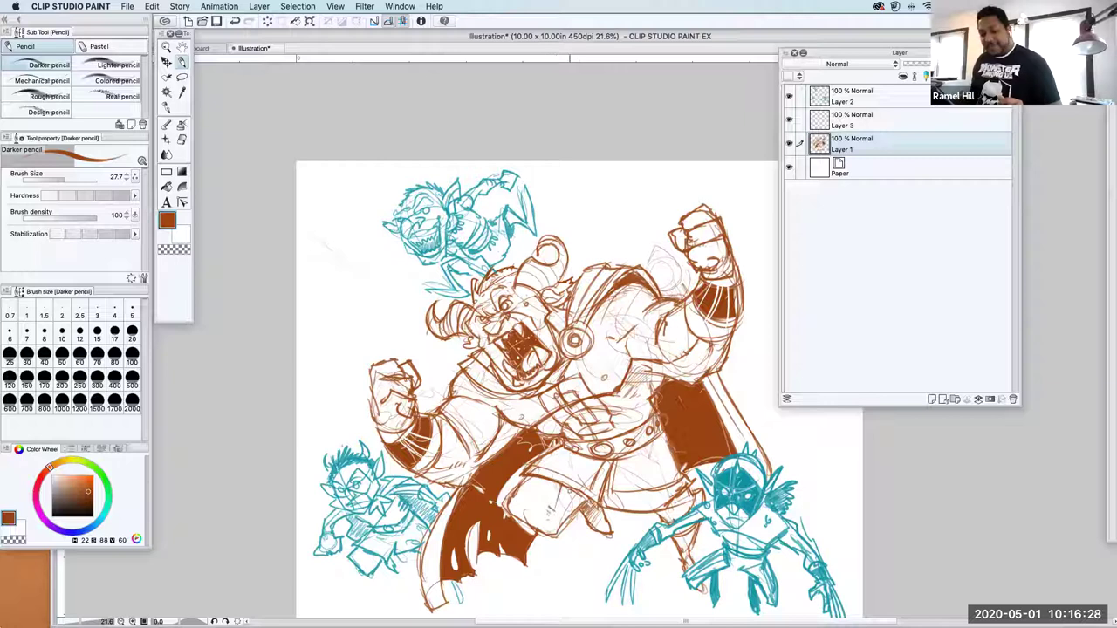
left_click_drag(541, 482, 586, 469)
mouse_move(503, 497)
left_mouse_down()
mouse_move(522, 473)
mouse_move(541, 478)
left_mouse_up()
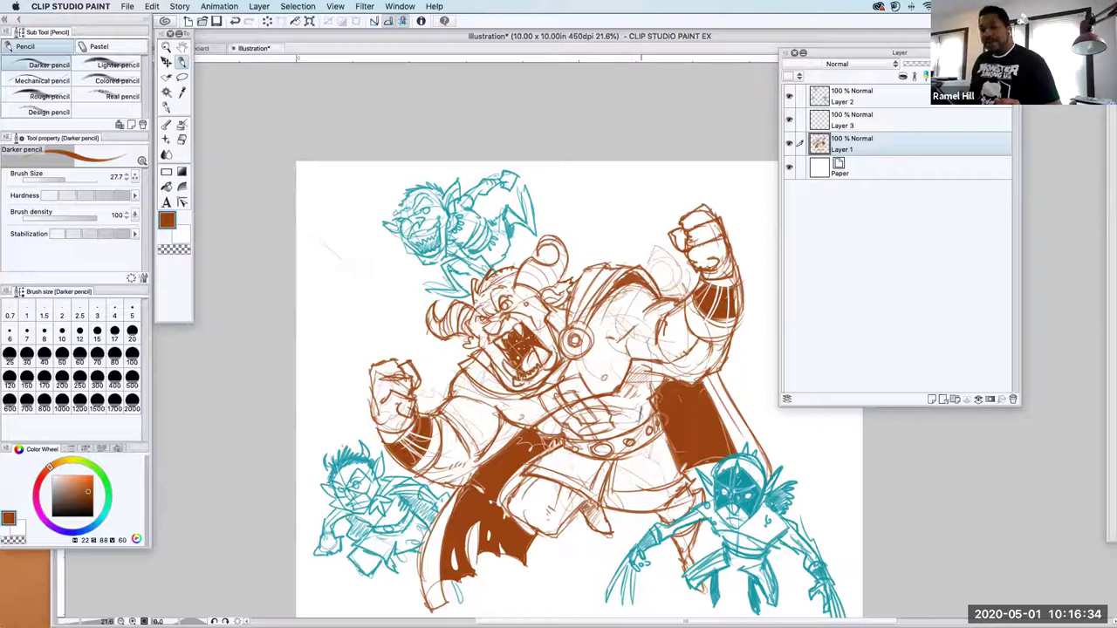
mouse_move(618, 459)
left_mouse_down()
mouse_move(612, 505)
mouse_move(611, 491)
left_mouse_up()
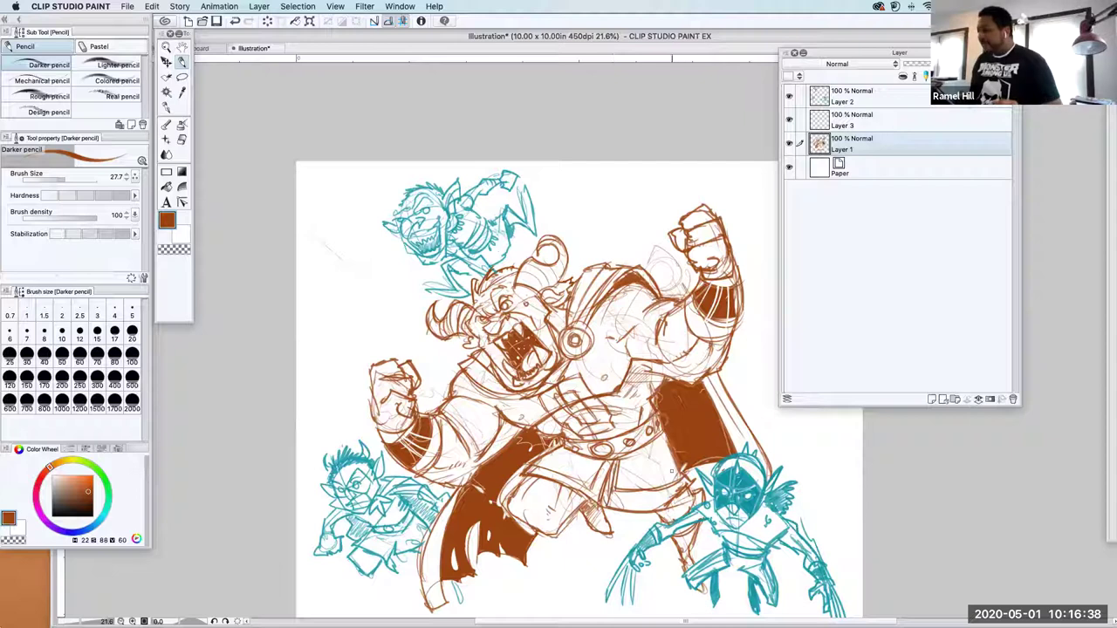
left_click_drag(541, 461, 552, 469)
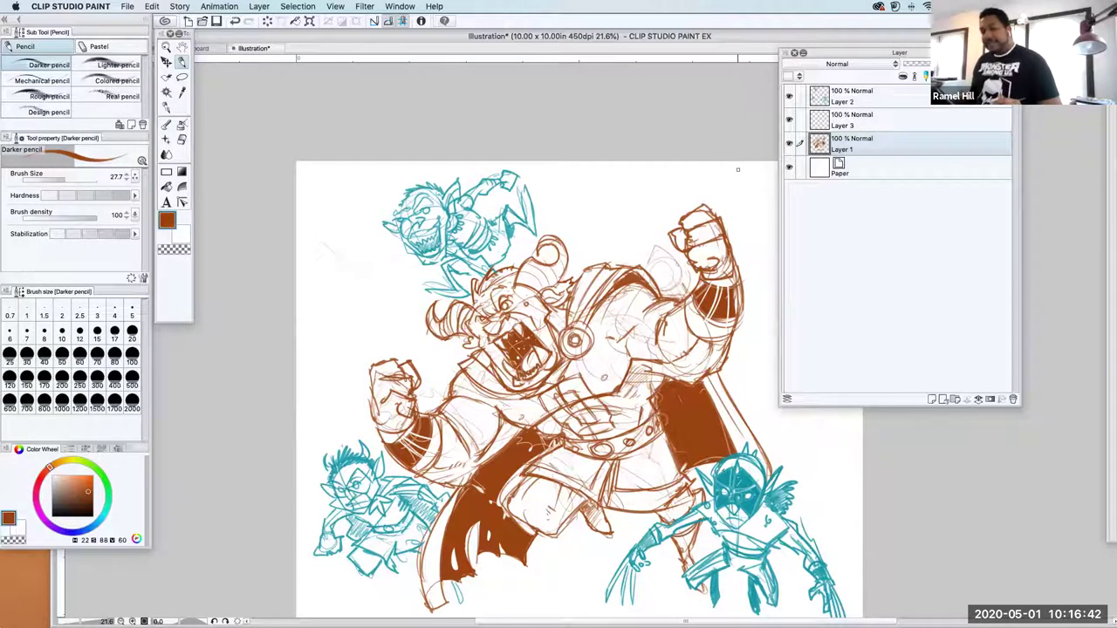
- Sketch radiating ground lines at the canvas bottom with a 48.8 pencil, then move the Layer palette lower
scroll(736, 171, "down", 3)
mouse_move(535, 456)
left_mouse_down()
mouse_move(651, 428)
mouse_move(552, 491)
left_mouse_up()
left_click_drag(632, 447, 529, 490)
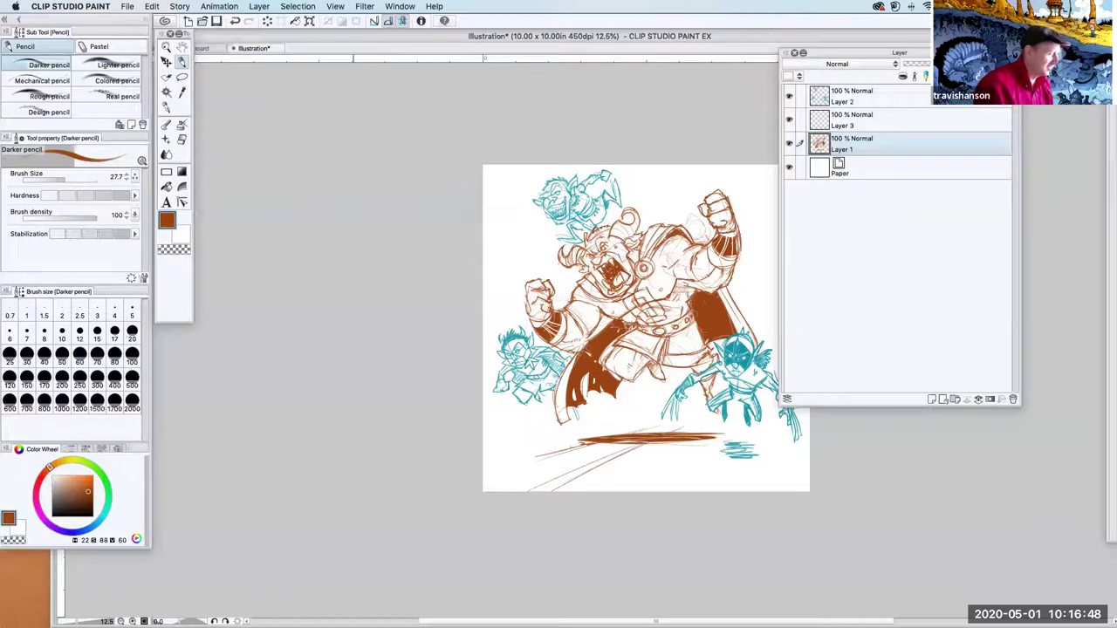
left_click(64, 180)
left_click_drag(633, 440, 517, 491)
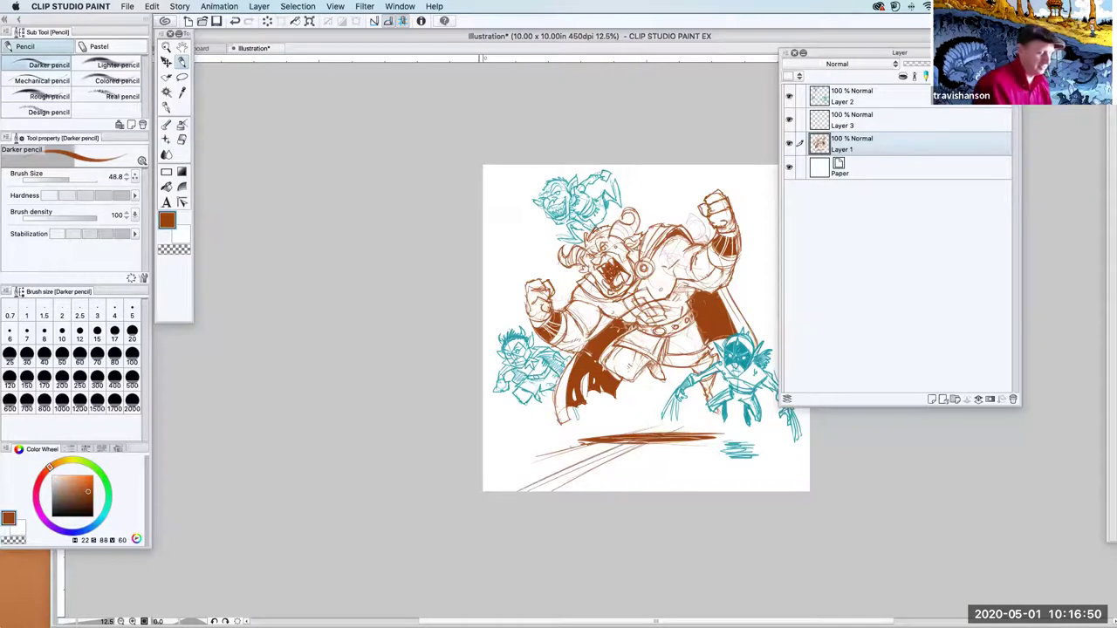
mouse_move(677, 441)
left_mouse_down()
mouse_move(593, 492)
mouse_move(639, 483)
left_mouse_up()
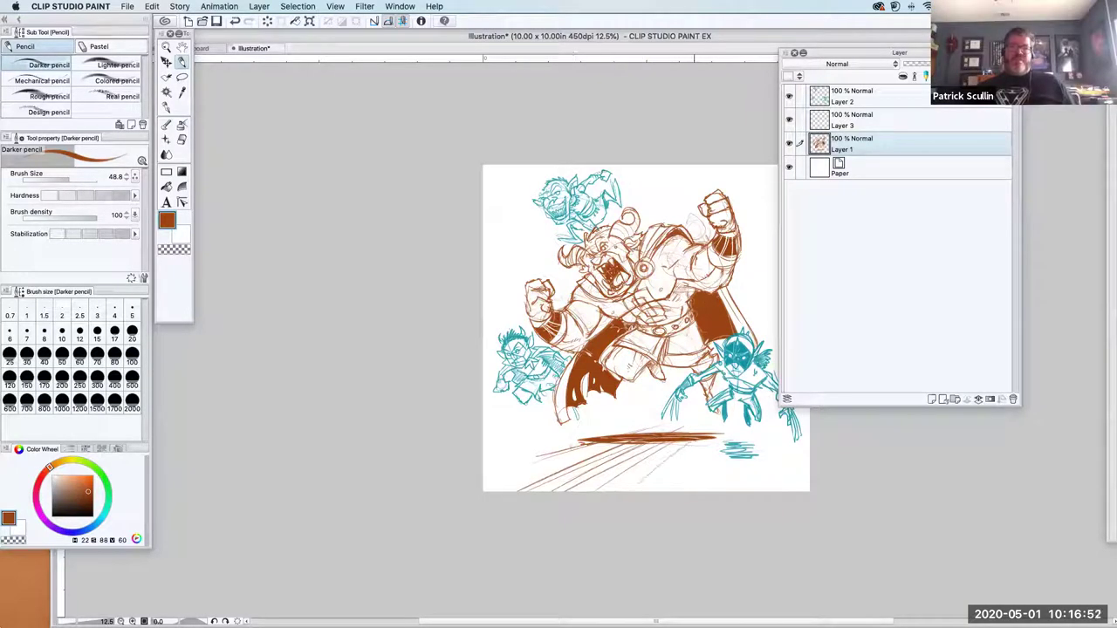
left_click_drag(584, 433, 494, 448)
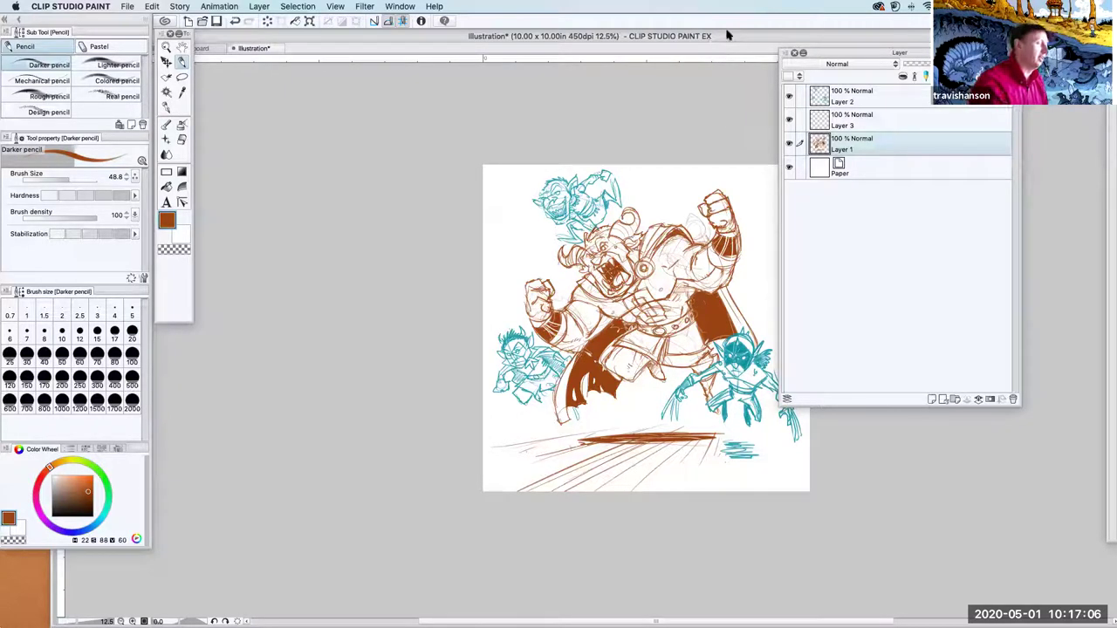
mouse_move(866, 56)
left_mouse_down()
mouse_move(951, 260)
mouse_move(961, 245)
left_mouse_up()
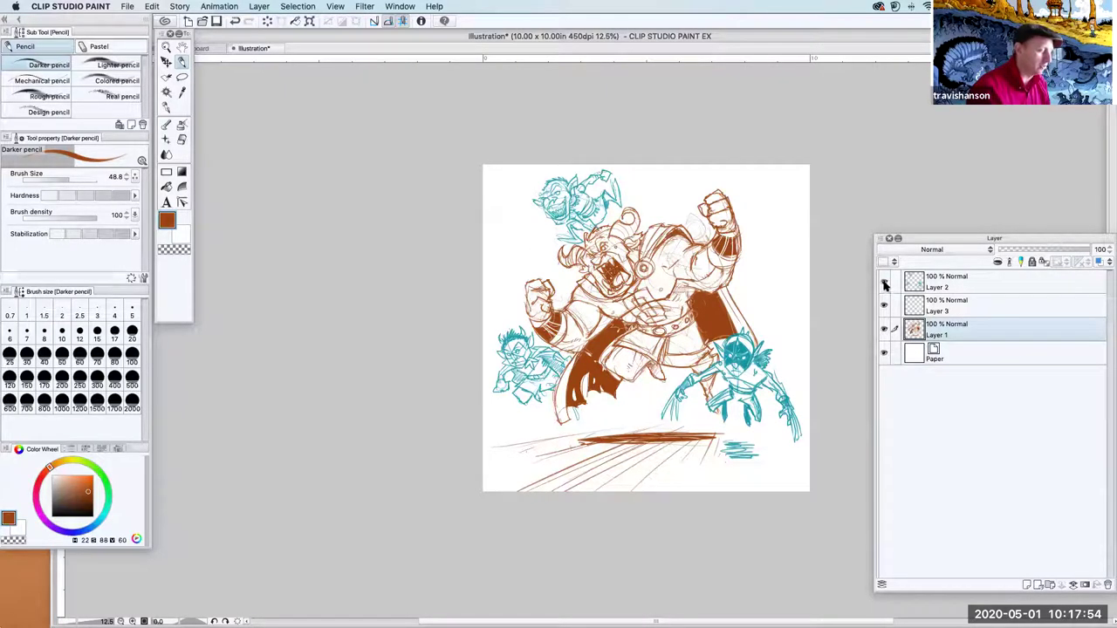
- Toggle Layer 2's visibility off and on twice to compare the drawing without the teal figures
left_click(884, 281)
left_click(884, 282)
left_click(883, 282)
left_click(884, 281)
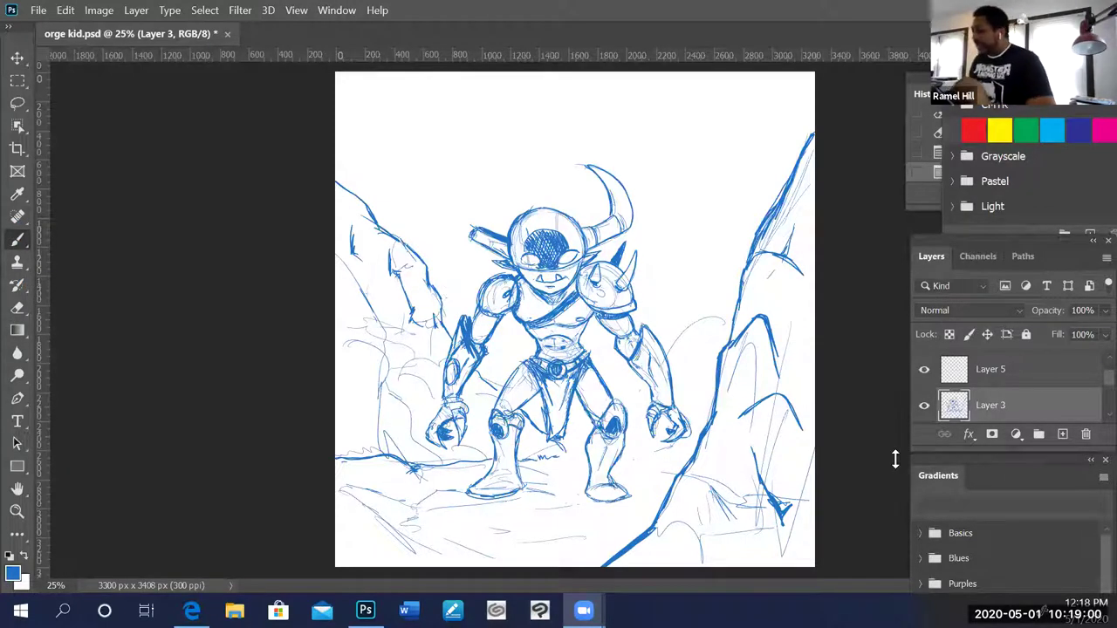
- Select Layer 2 and add a new empty Layer 6 above it
left_click(1055, 382)
left_click(1064, 403)
scroll(1069, 397, "down", 2)
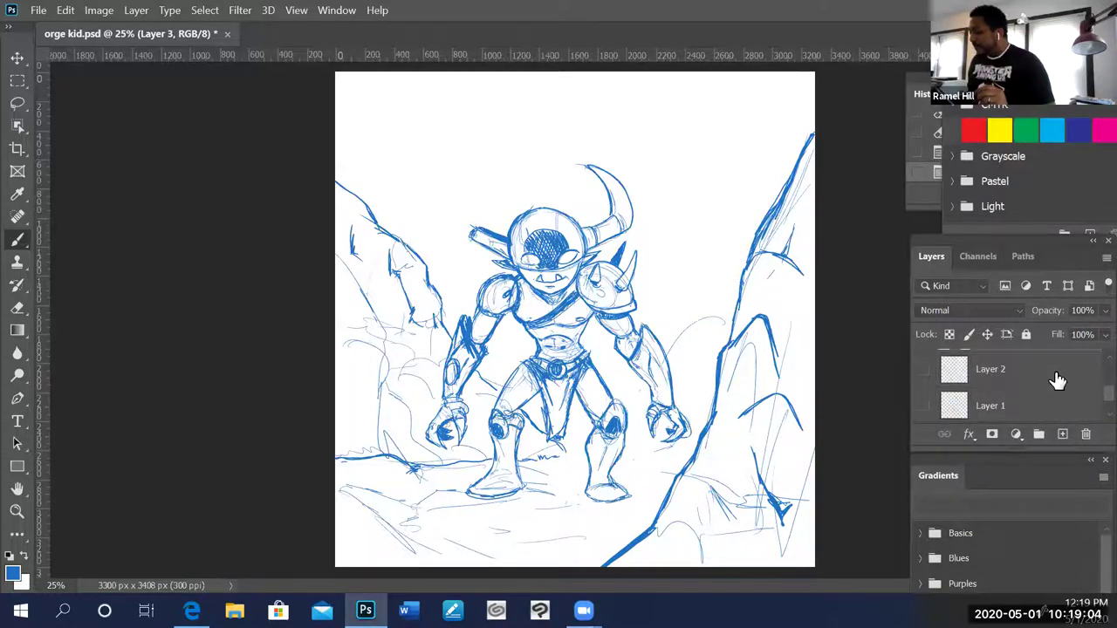
left_click(1056, 381)
left_click(1106, 258)
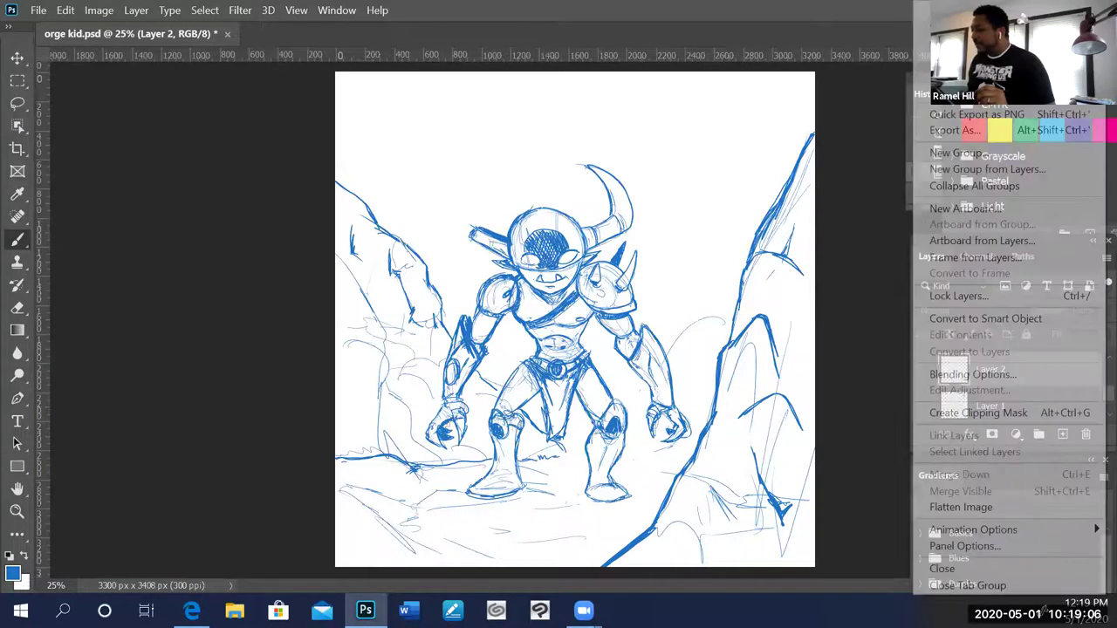
left_click(913, 170)
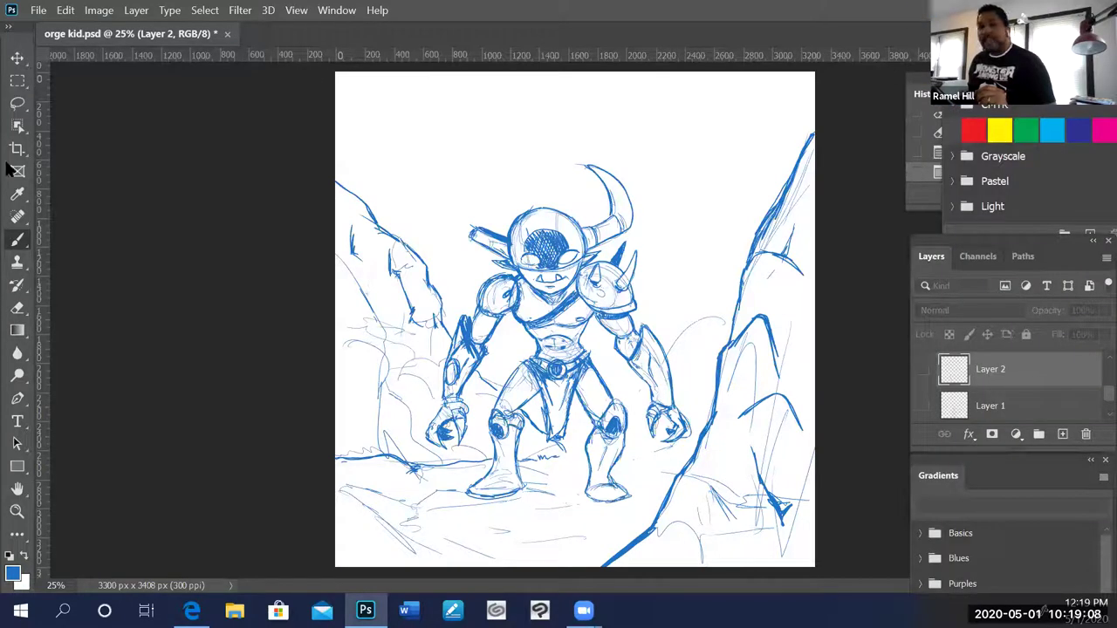
key("Return")
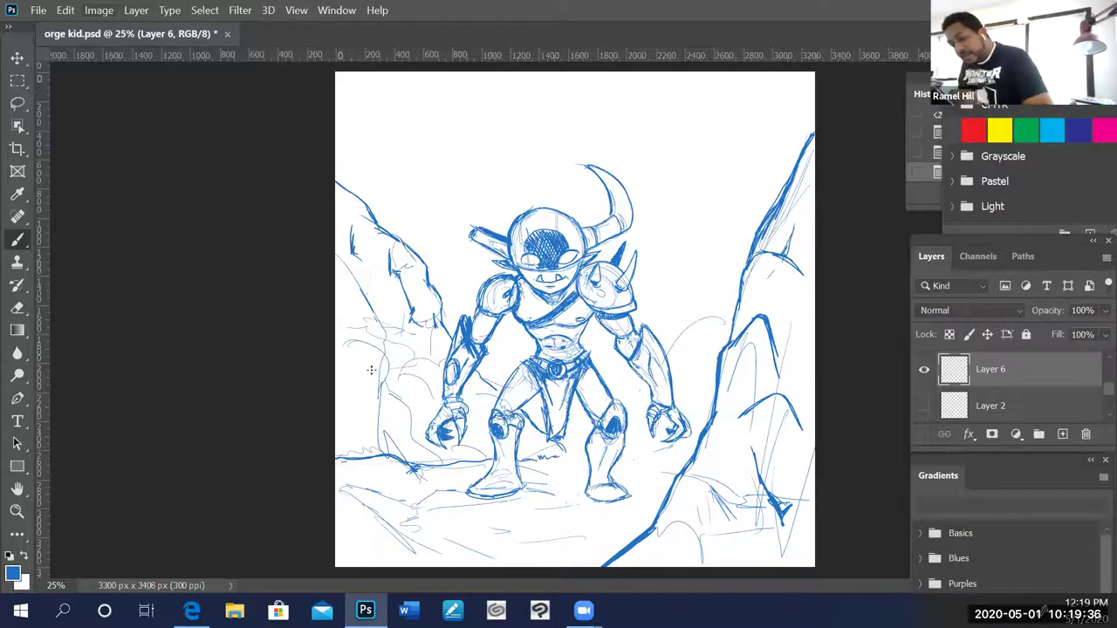
- Sketch rock edge lines left of the kid's arm and trace the horn's outer edge
mouse_move(365, 359)
left_mouse_down()
mouse_move(393, 411)
mouse_move(370, 452)
left_mouse_up()
left_click_drag(391, 394, 384, 433)
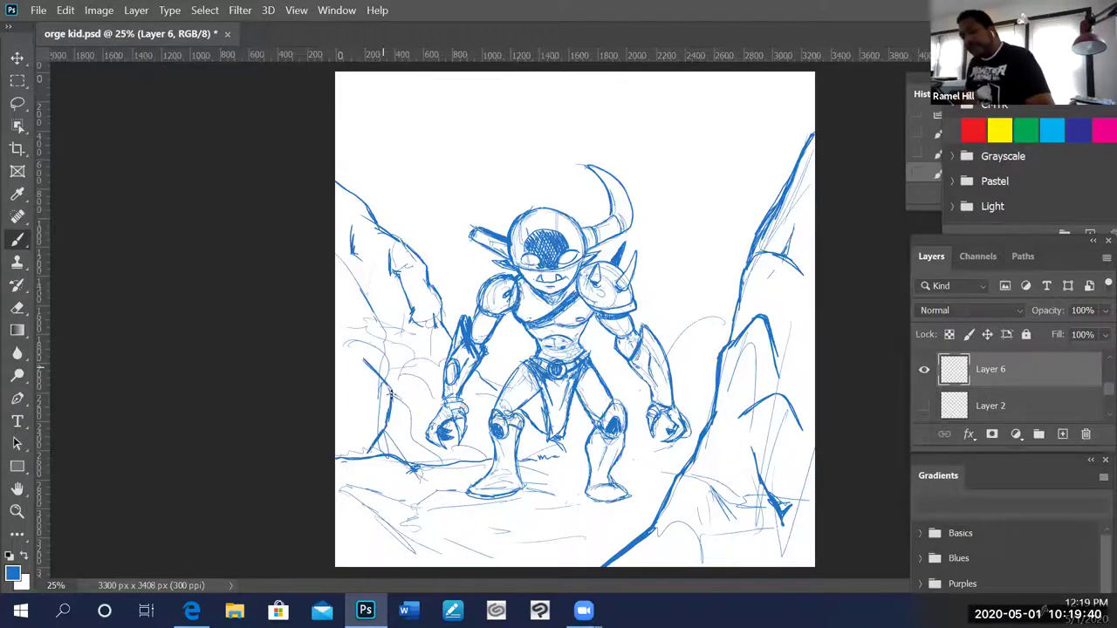
left_click_drag(353, 349, 415, 436)
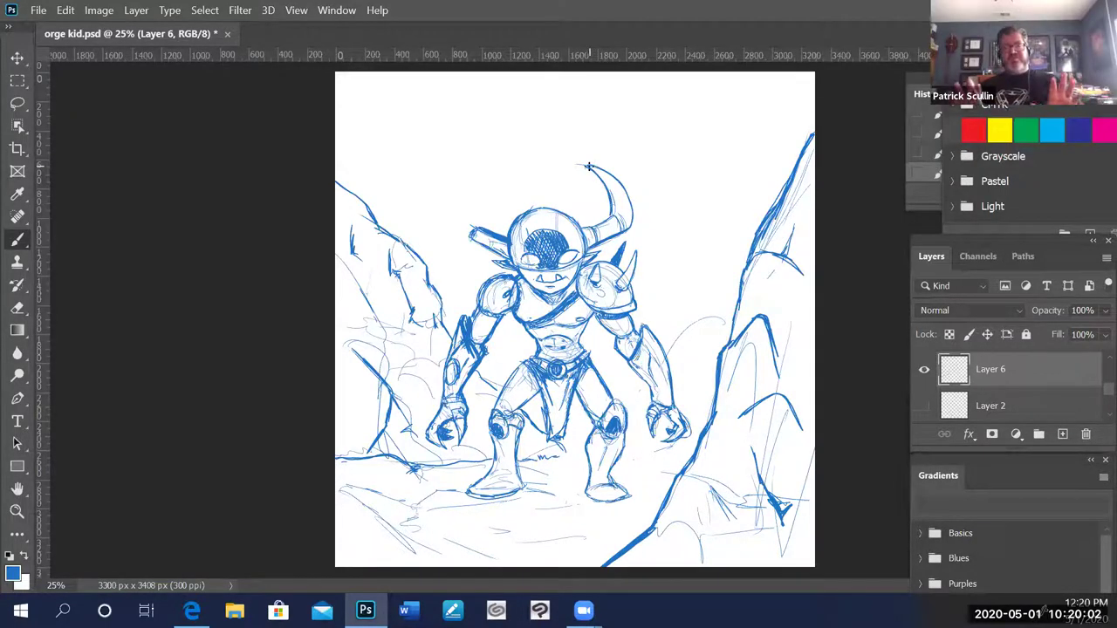
mouse_move(589, 166)
left_mouse_down()
mouse_move(623, 185)
mouse_move(632, 230)
left_mouse_up()
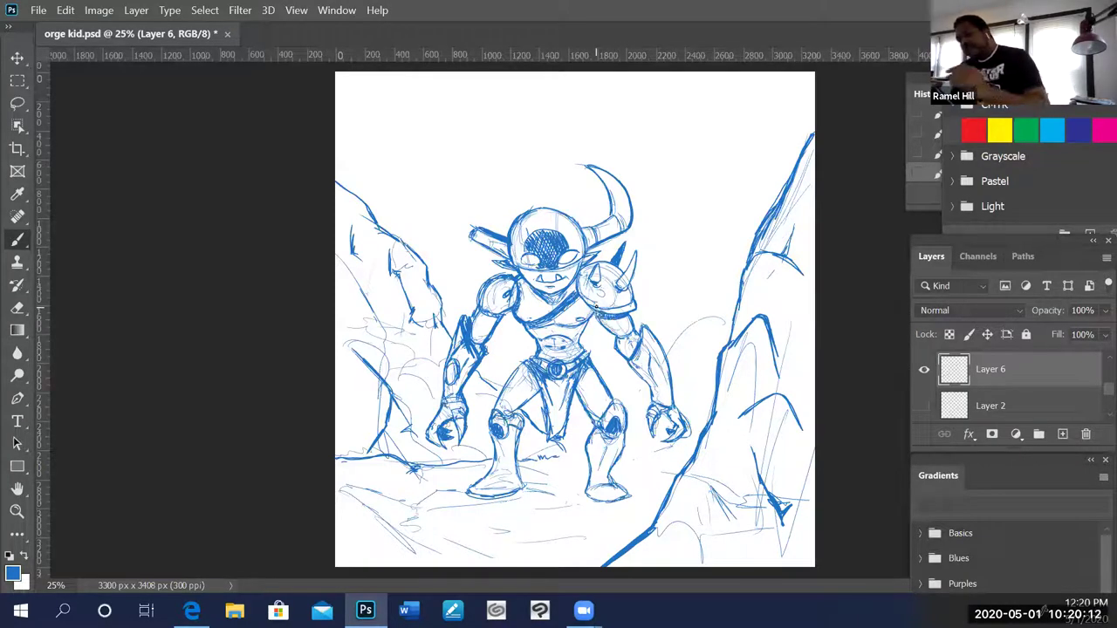
- Zoom in and add short strokes on the belly, right arm and top of the left shoulder
scroll(585, 347, "up", 1)
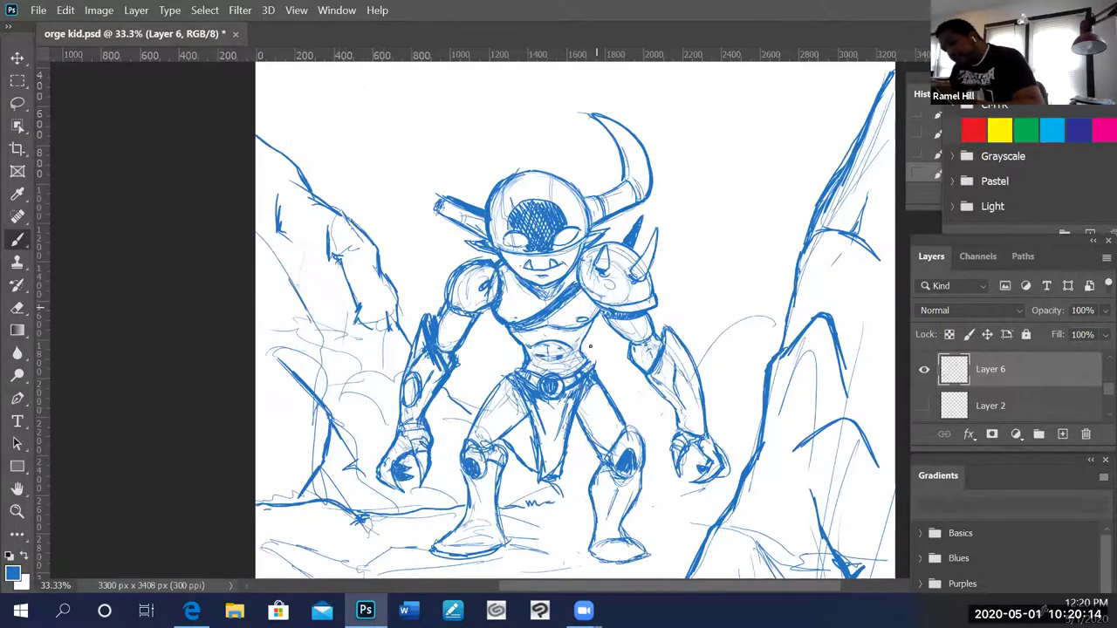
scroll(596, 349, "up", 1)
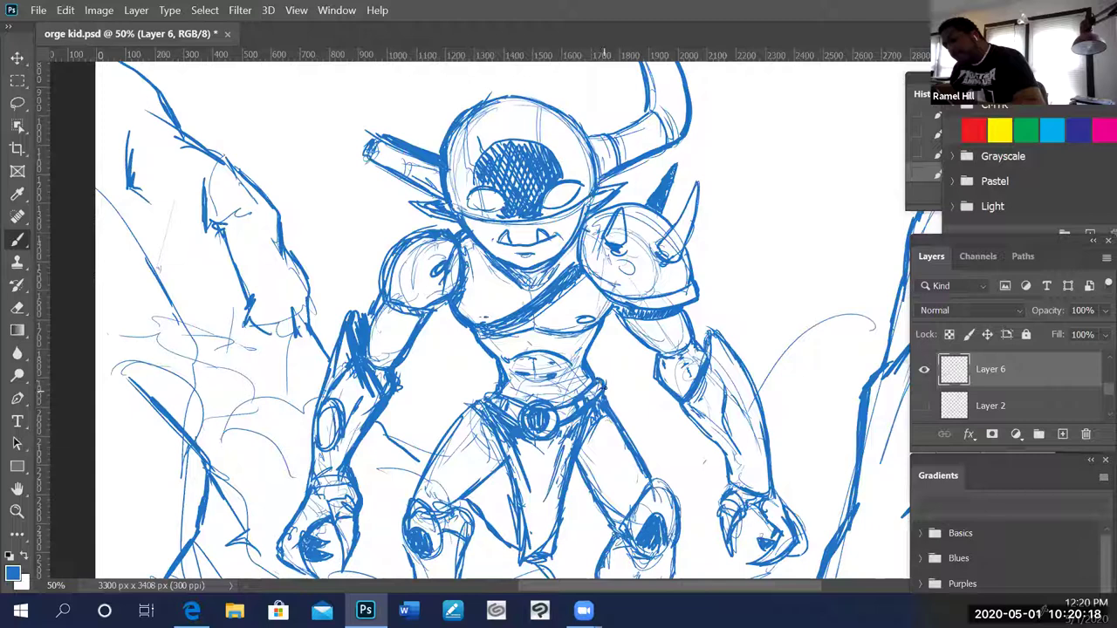
left_click_drag(592, 363, 590, 344)
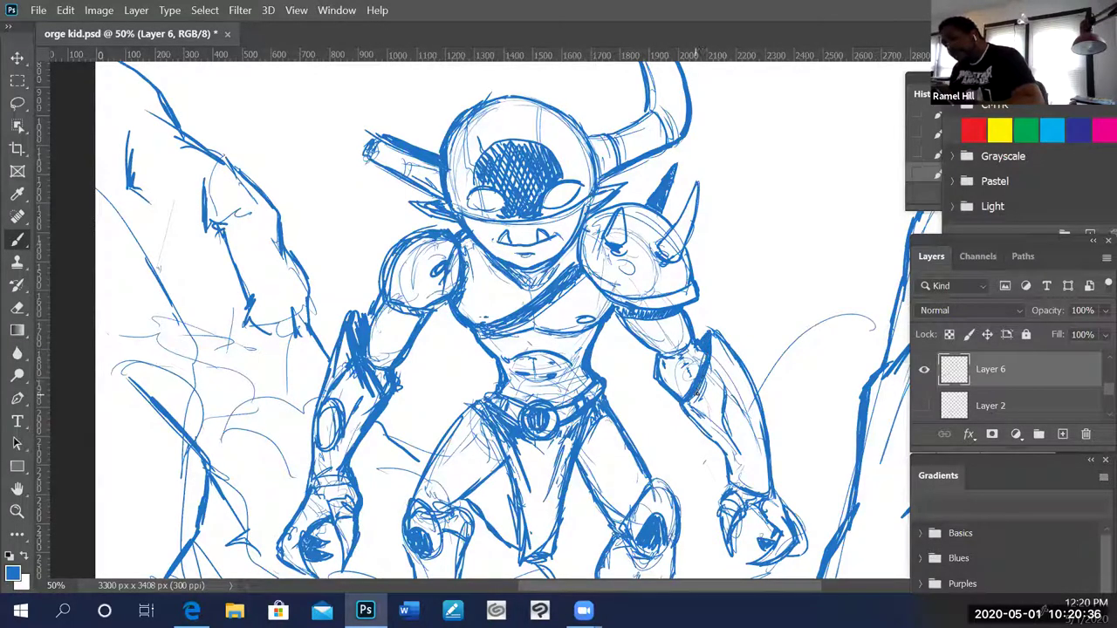
mouse_move(705, 410)
left_mouse_down()
mouse_move(704, 390)
mouse_move(710, 399)
left_mouse_up()
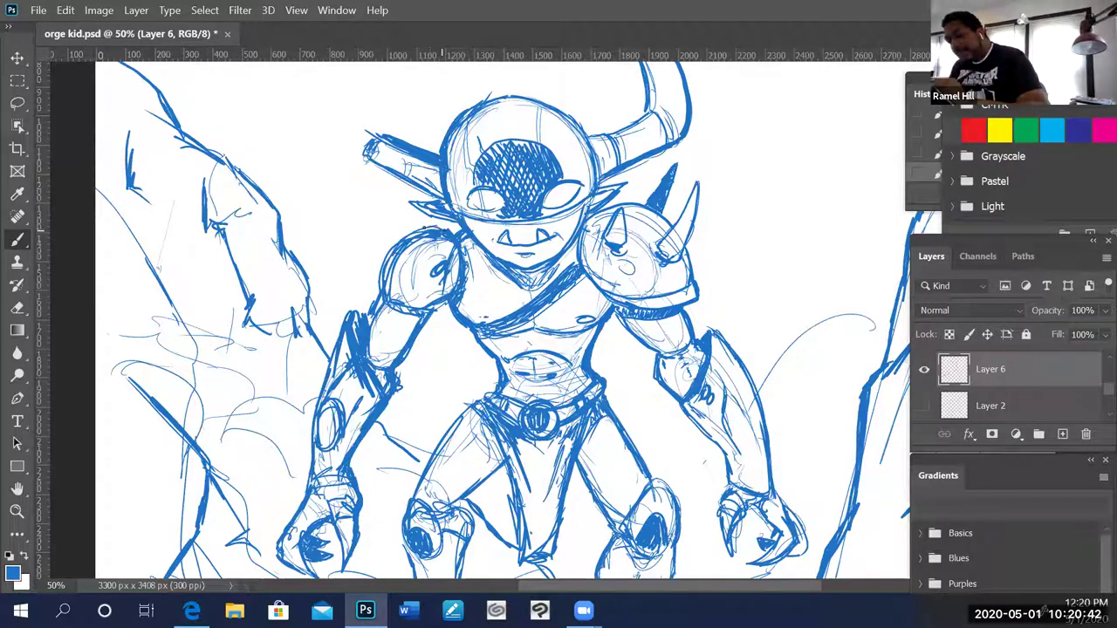
mouse_move(427, 226)
left_mouse_down()
mouse_move(384, 263)
mouse_move(370, 325)
left_mouse_up()
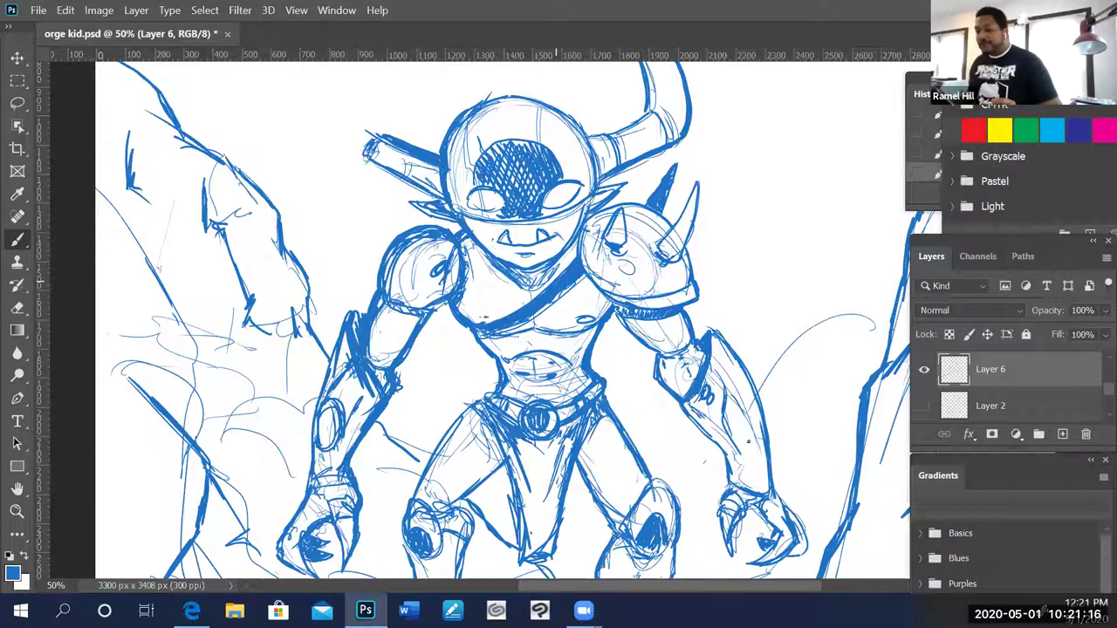
- Darken the left foot's bottom outline and draw the ground line between the feet
scroll(556, 314, "down", 1)
scroll(611, 314, "down", 5)
scroll(698, 314, "down", 1)
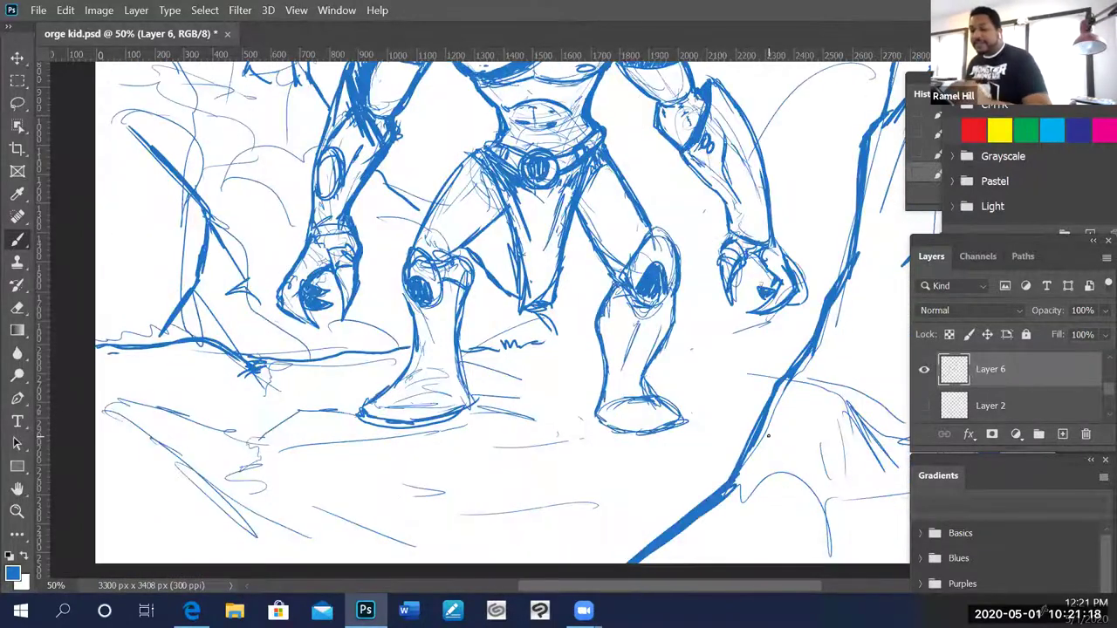
scroll(768, 314, "down", 1)
left_click_drag(365, 377, 395, 382)
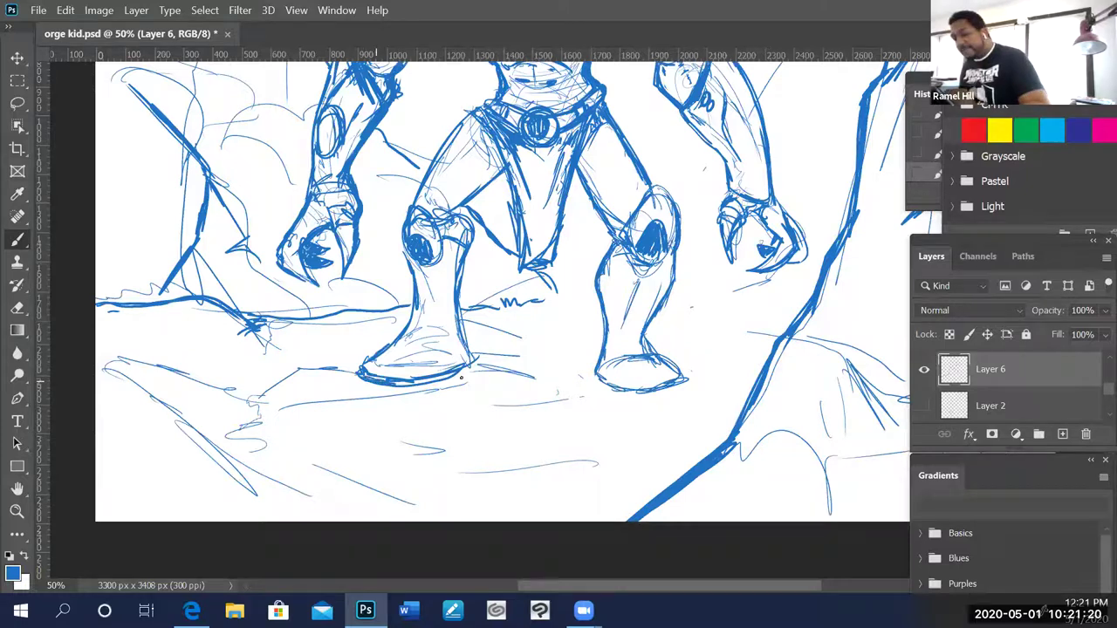
mouse_move(468, 371)
left_mouse_down()
mouse_move(584, 356)
mouse_move(476, 349)
mouse_move(578, 349)
left_mouse_up()
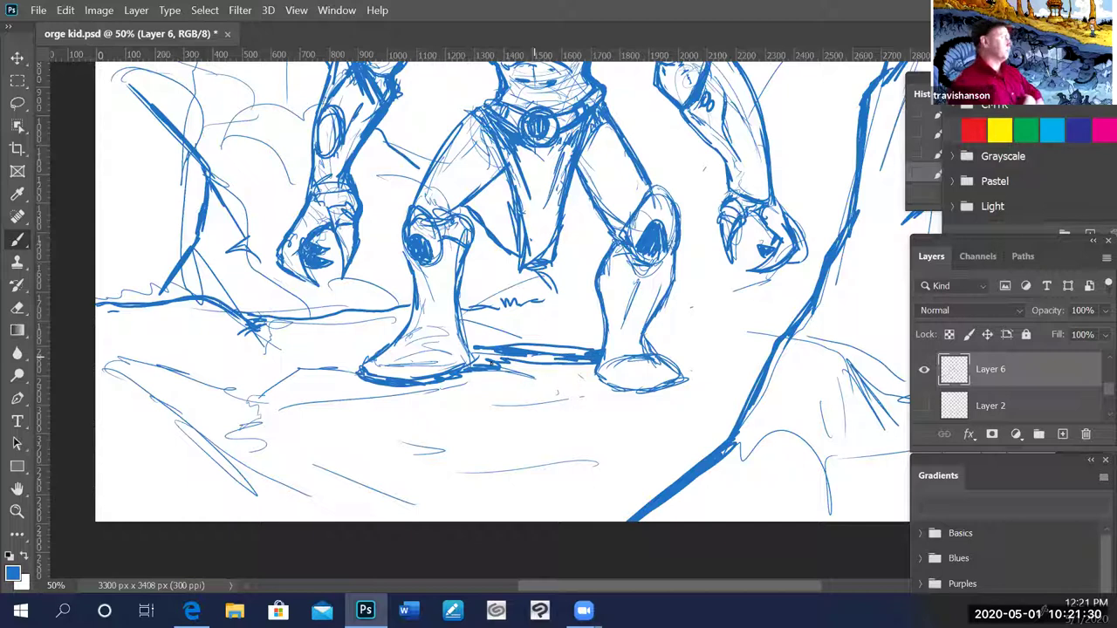
- Paint a solid blue shadow between the boots and zoom out to view the drawing
mouse_move(471, 356)
left_mouse_down()
mouse_move(586, 358)
mouse_move(490, 373)
mouse_move(593, 379)
mouse_move(462, 377)
mouse_move(597, 371)
mouse_move(606, 385)
mouse_move(676, 395)
mouse_move(406, 383)
mouse_move(417, 380)
left_mouse_up()
key("ctrl+minus")
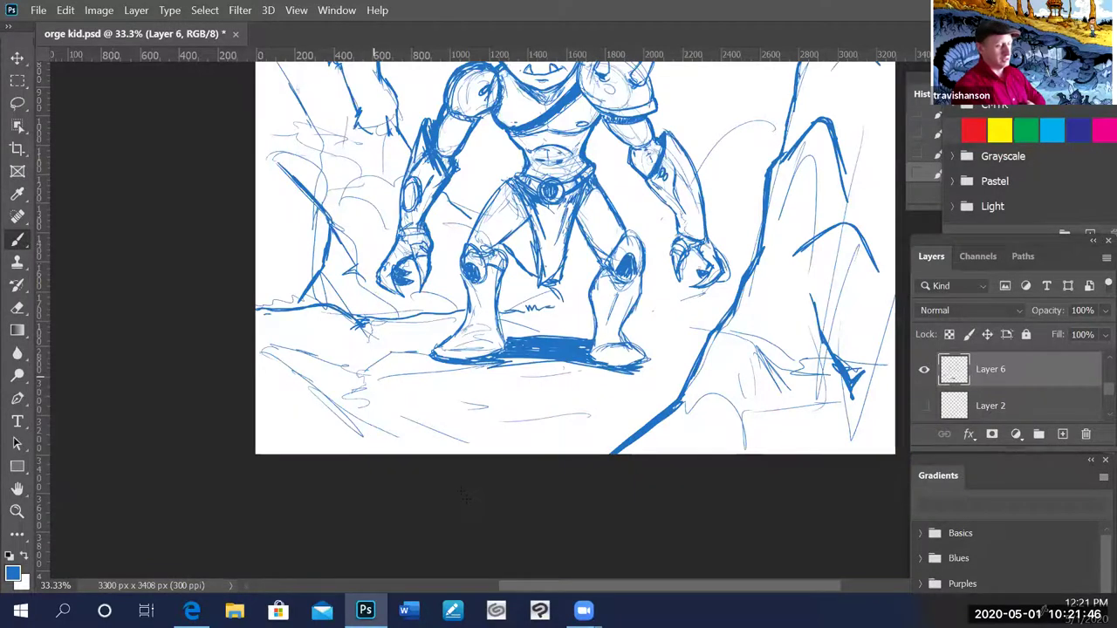
key("ctrl+minus")
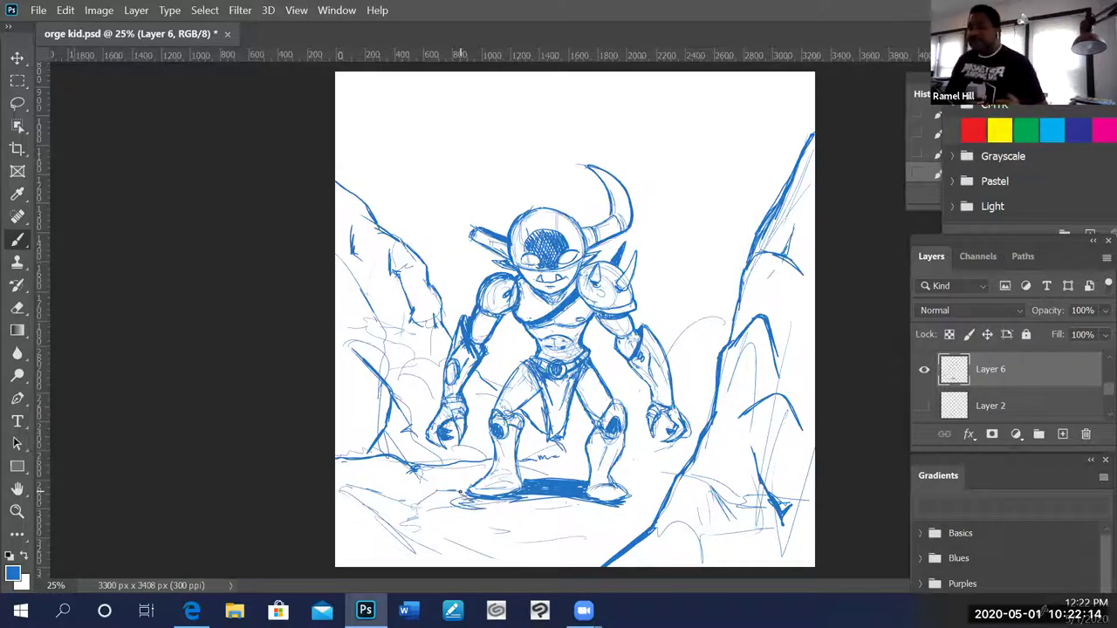
key("ctrl+plus")
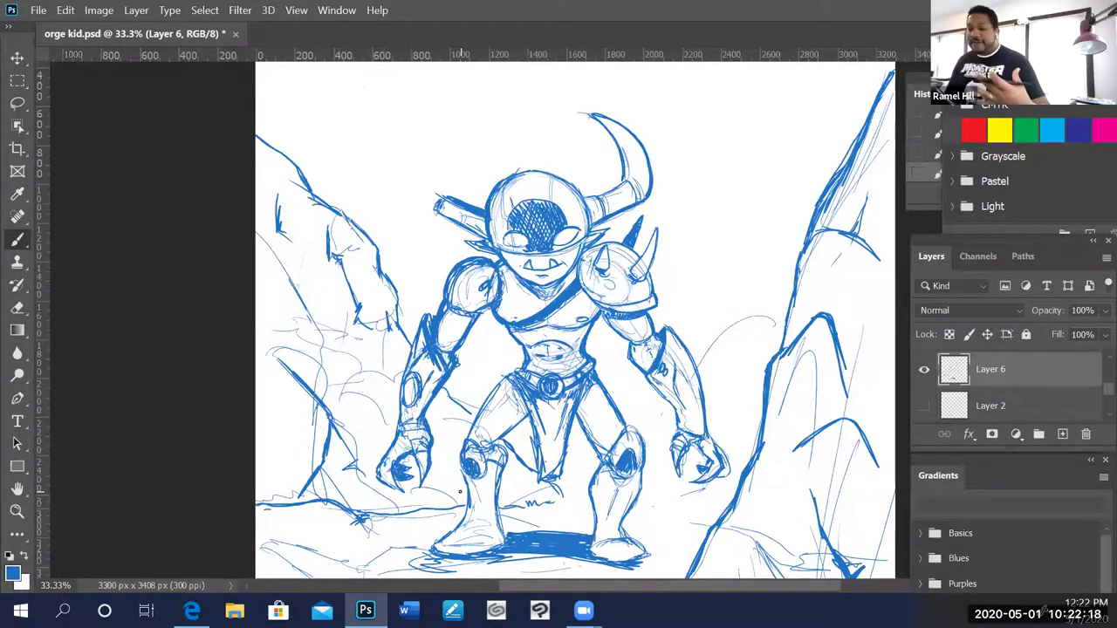
key("ctrl+plus")
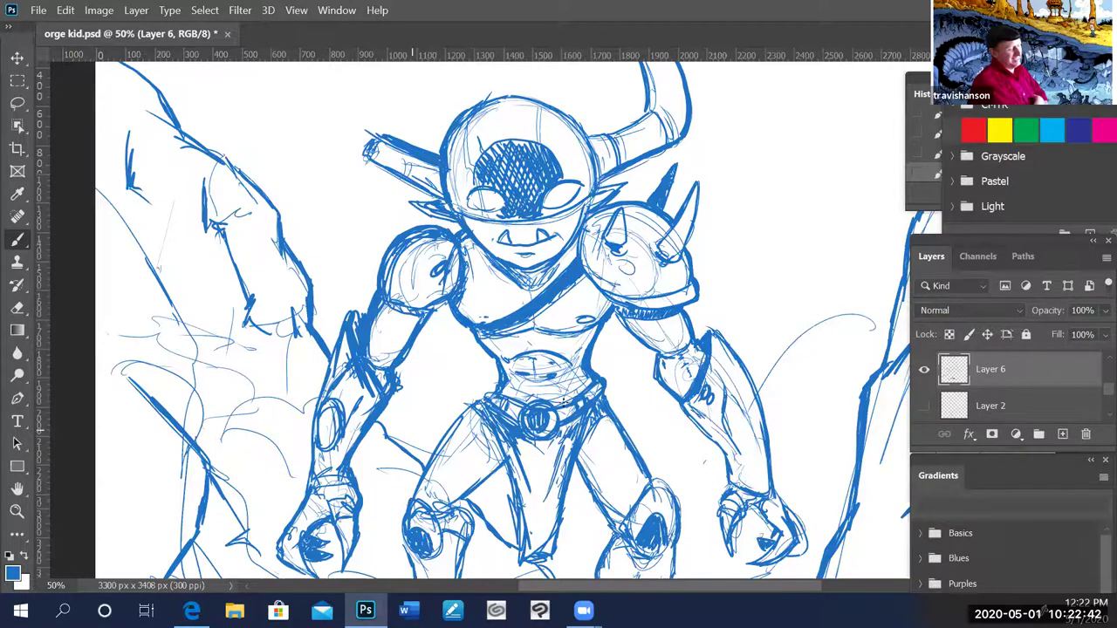
key("ctrl+minus")
key("ctrl+minus")
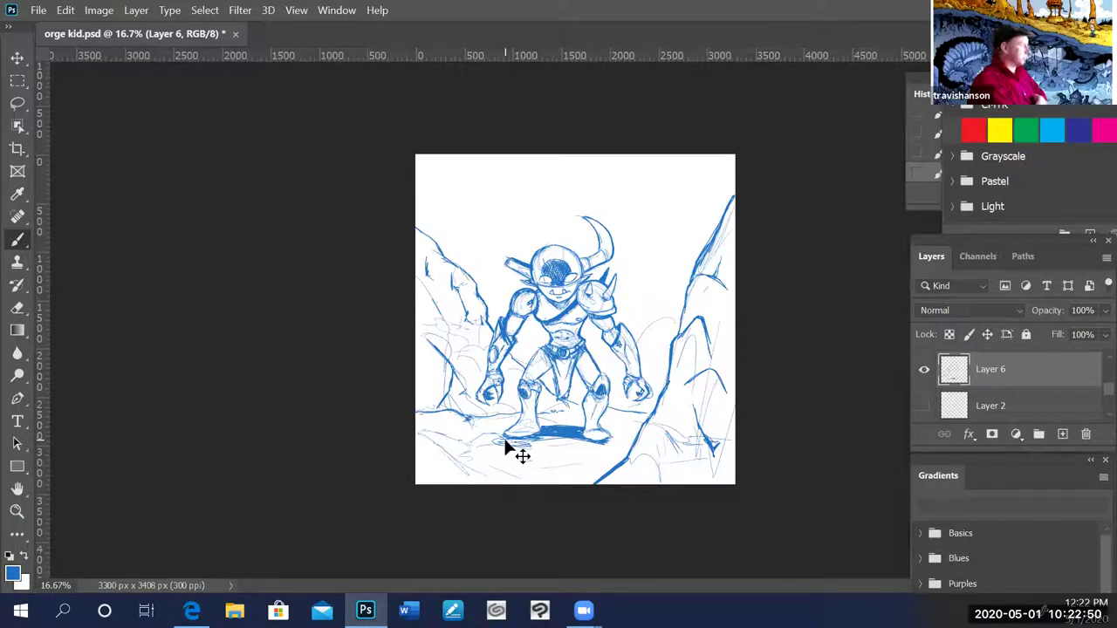
key("ctrl+plus")
key("ctrl+plus")
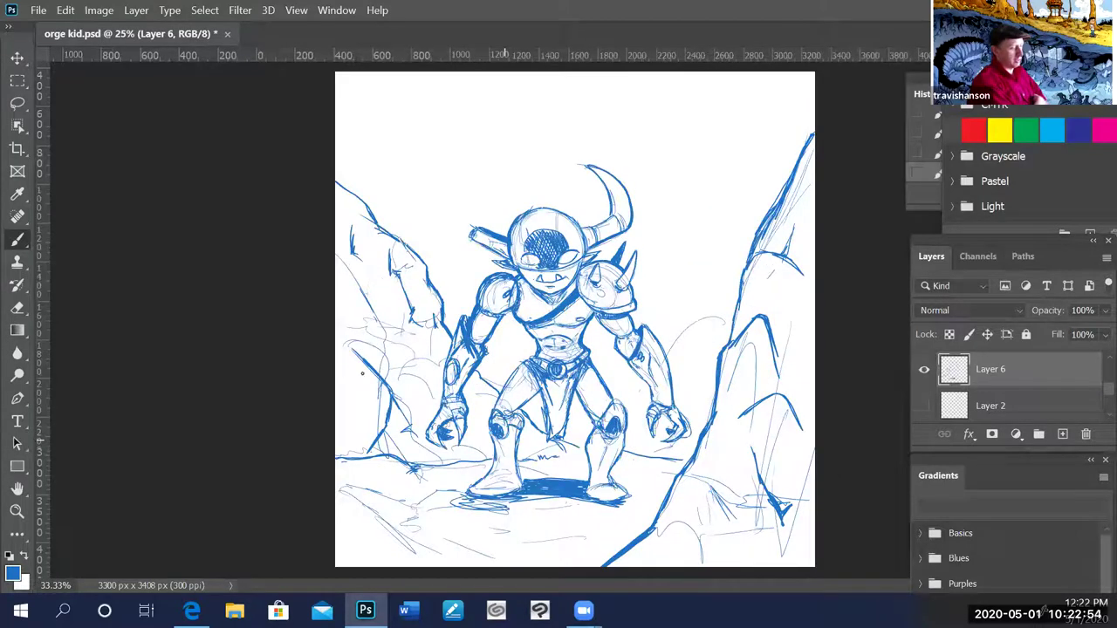
- Fill in the shadow under the feet solidly and extend it right past the right foot
key("ctrl+plus")
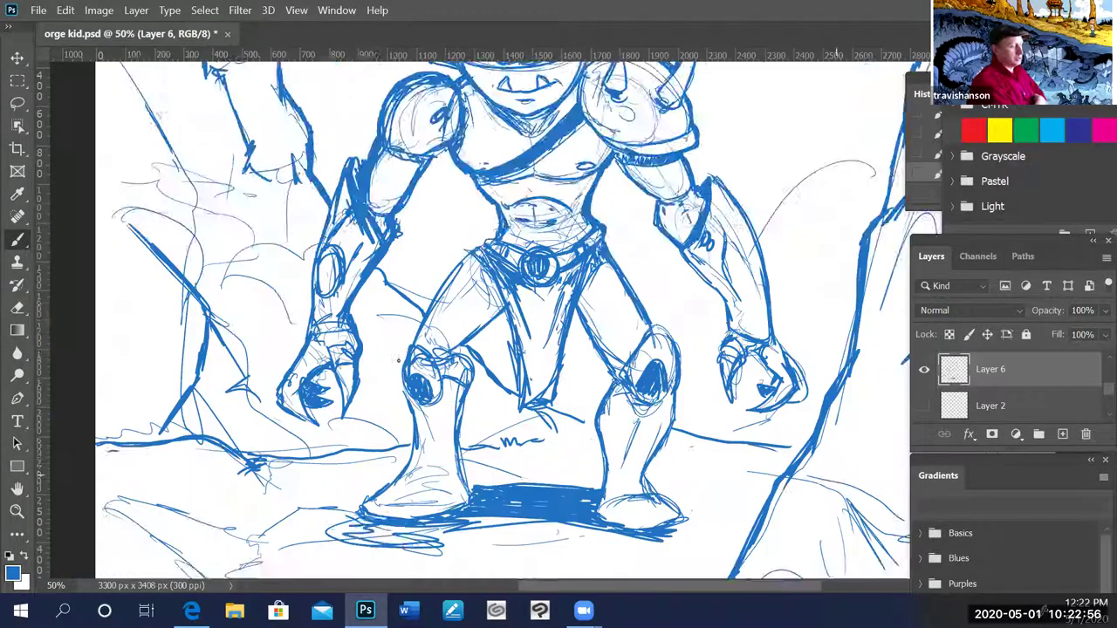
scroll(383, 362, "down", 3)
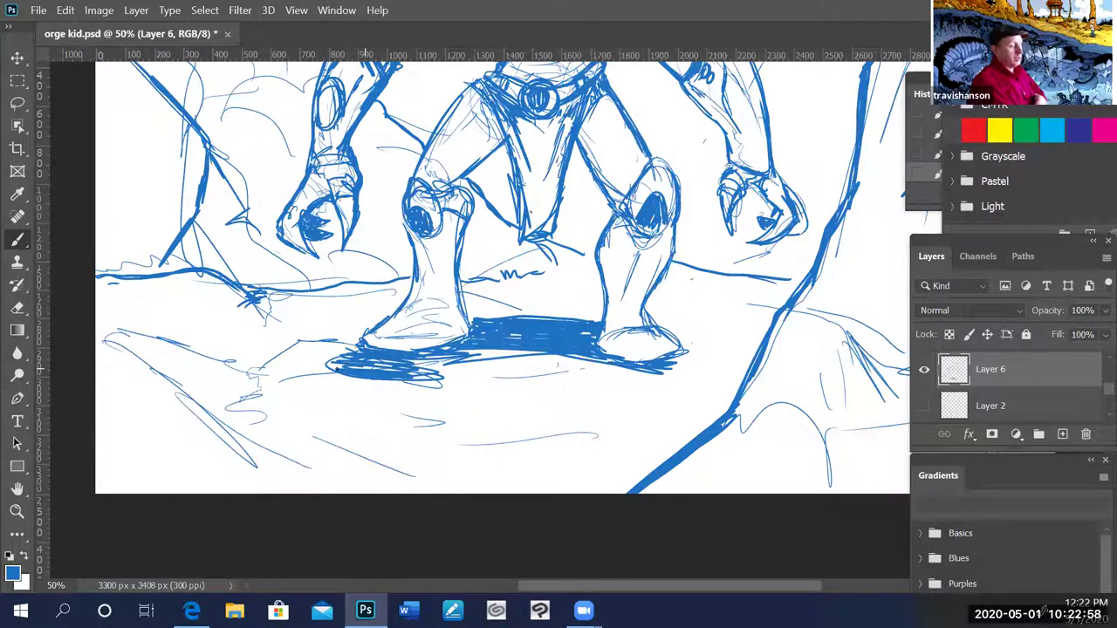
mouse_move(331, 358)
left_mouse_down()
mouse_move(453, 380)
mouse_move(536, 353)
left_mouse_up()
mouse_move(467, 354)
left_mouse_down()
mouse_move(511, 355)
mouse_move(393, 375)
mouse_move(381, 365)
mouse_move(449, 361)
mouse_move(438, 352)
mouse_move(406, 368)
mouse_move(425, 380)
mouse_move(462, 375)
mouse_move(419, 382)
mouse_move(541, 362)
mouse_move(459, 366)
mouse_move(517, 359)
left_mouse_up()
mouse_move(597, 366)
left_mouse_down()
mouse_move(656, 374)
mouse_move(721, 361)
mouse_move(724, 349)
mouse_move(719, 359)
mouse_move(672, 361)
left_mouse_up()
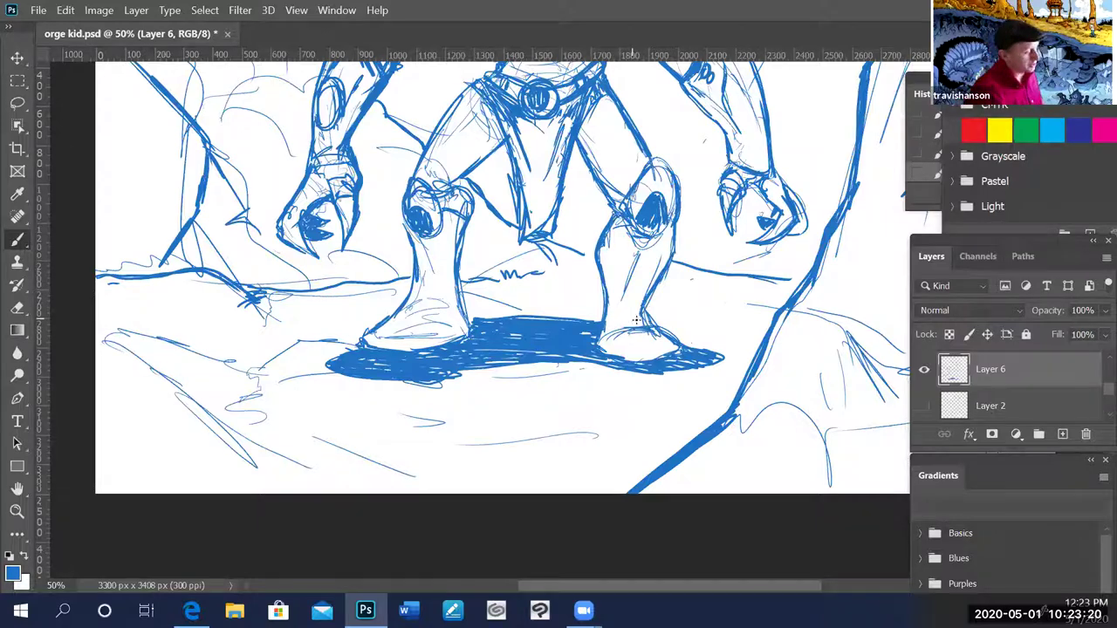
key("ctrl+minus")
scroll(493, 399, "up", 2)
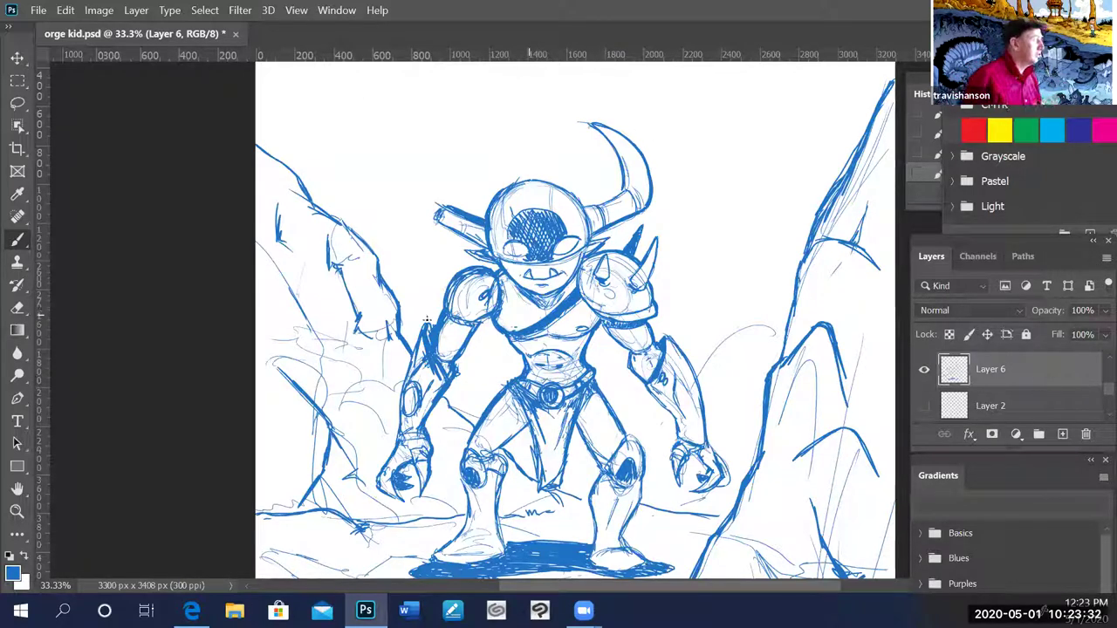
- Create a new Layer 7 above Layer 2 and set its opacity to 55%
left_click(1015, 402)
scroll(1047, 379, "down", 1)
left_click(1106, 258)
key("Escape")
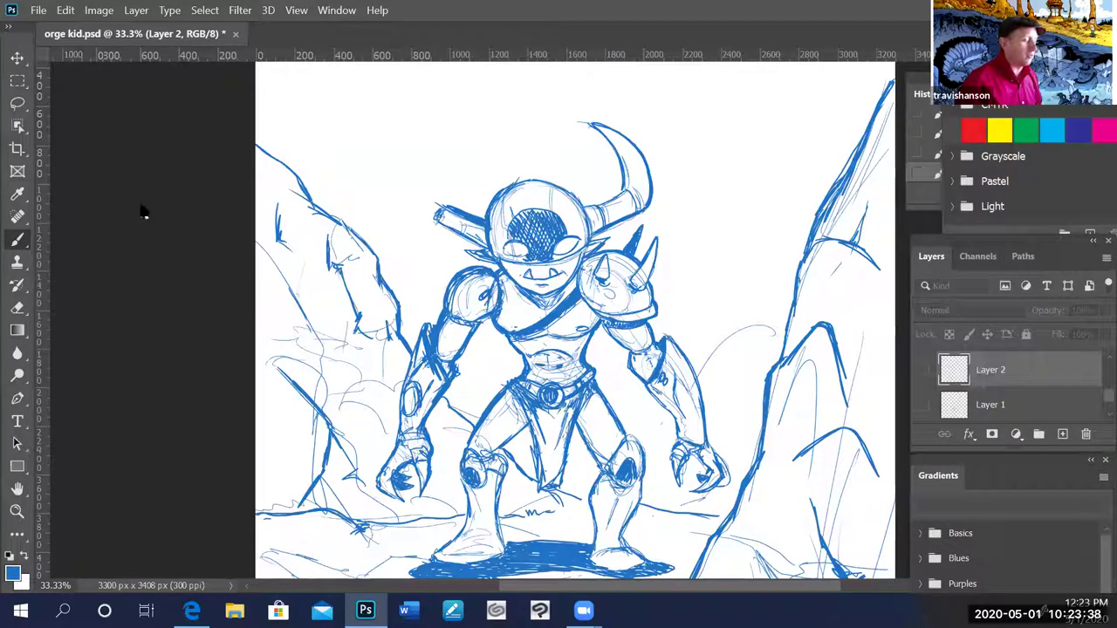
key("ctrl+shift+alt+n")
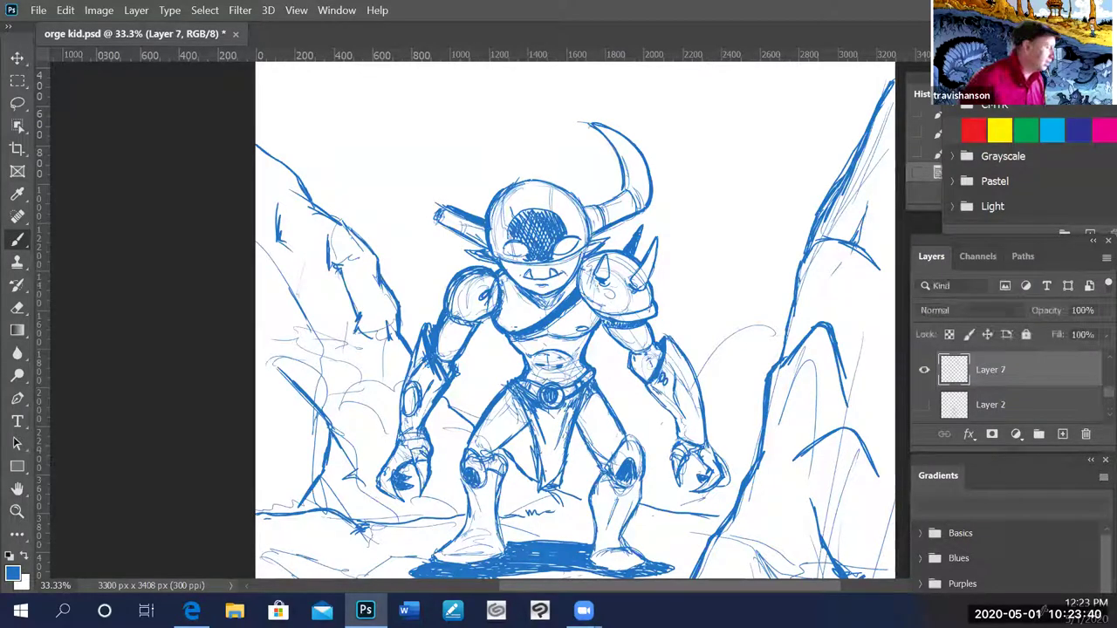
mouse_move(1016, 370)
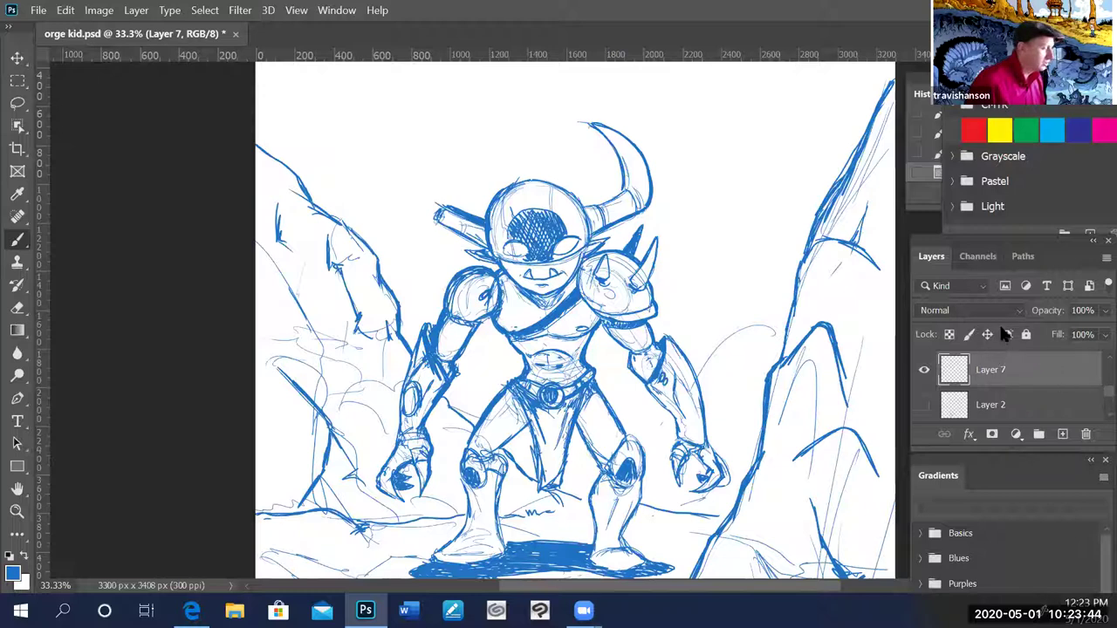
left_click_drag(1104, 311, 1069, 333)
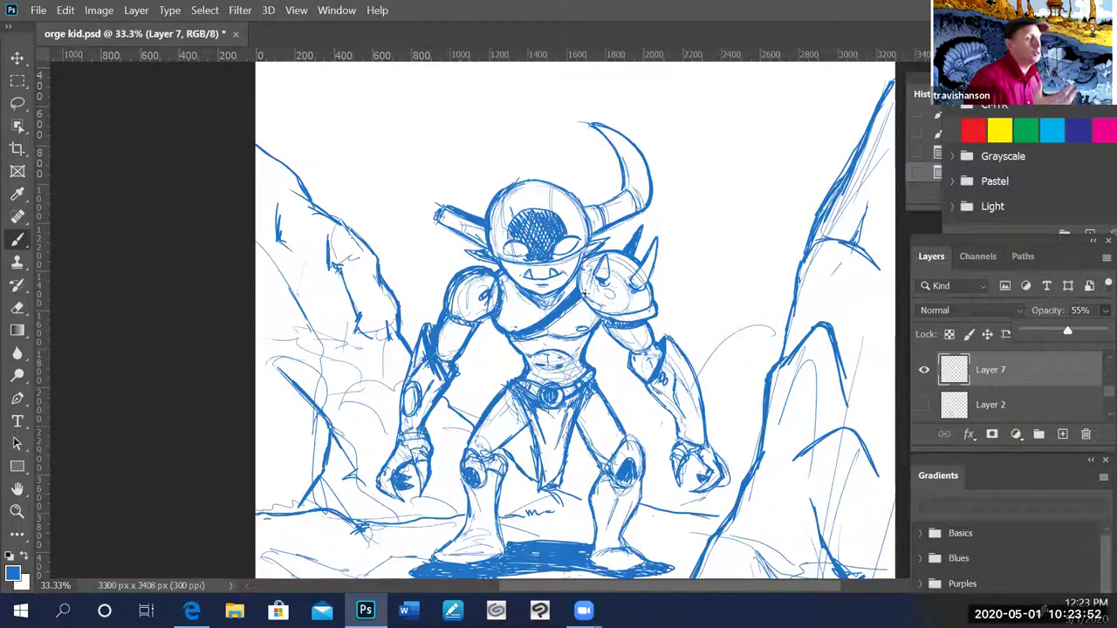
left_click(591, 316)
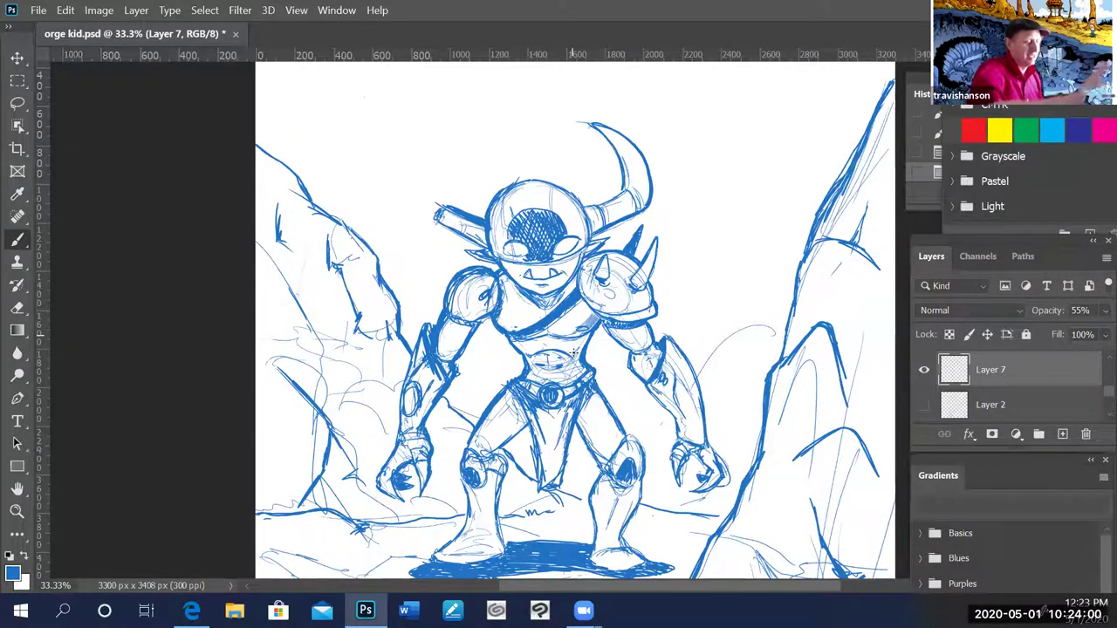
- Add a shading stroke near the chest and light hatching on the right thigh
left_click_drag(574, 352, 576, 339)
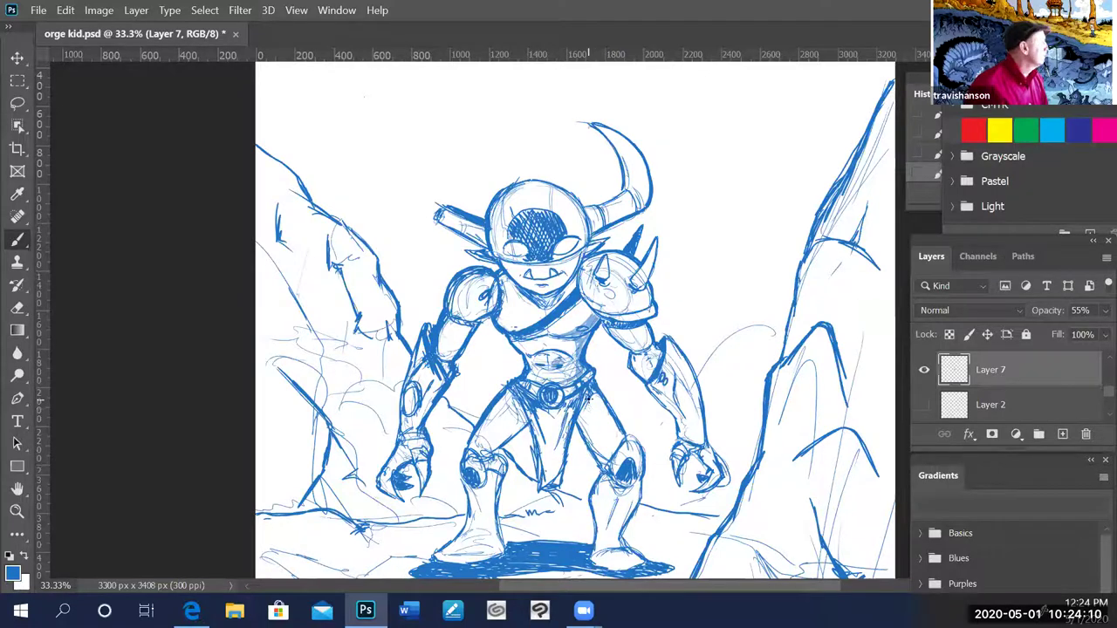
mouse_move(597, 418)
left_mouse_down()
mouse_move(618, 437)
mouse_move(599, 401)
mouse_move(614, 438)
left_mouse_up()
mouse_move(595, 398)
left_mouse_down()
mouse_move(612, 443)
mouse_move(602, 416)
mouse_move(614, 423)
left_mouse_up()
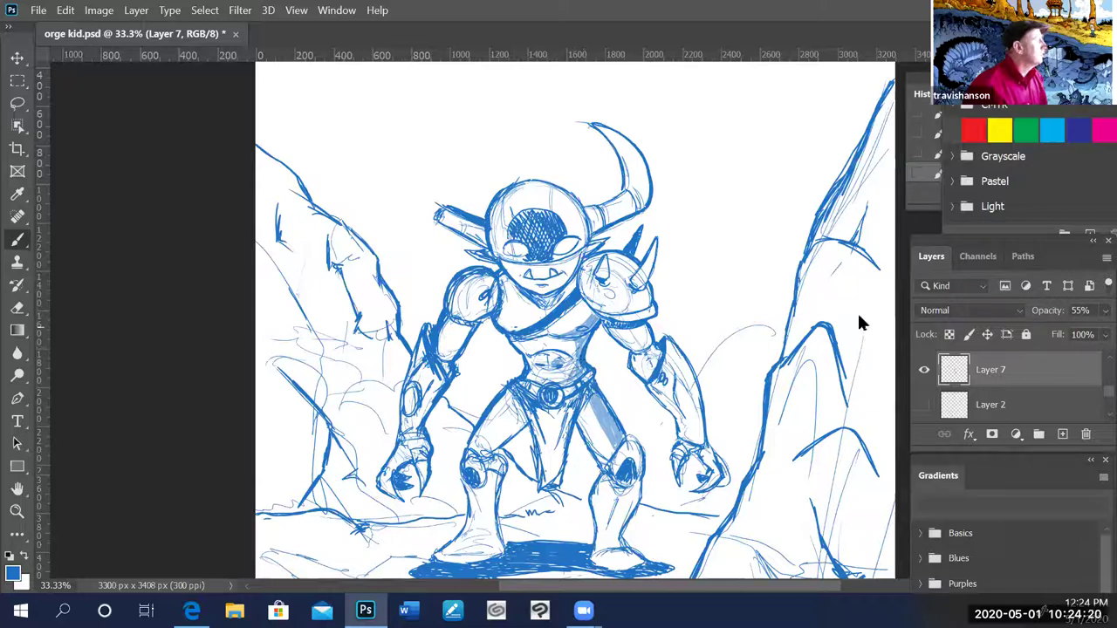
- Drop Layer 7's opacity to 32%, then zoom out and back in to review the shading
left_click(1103, 310)
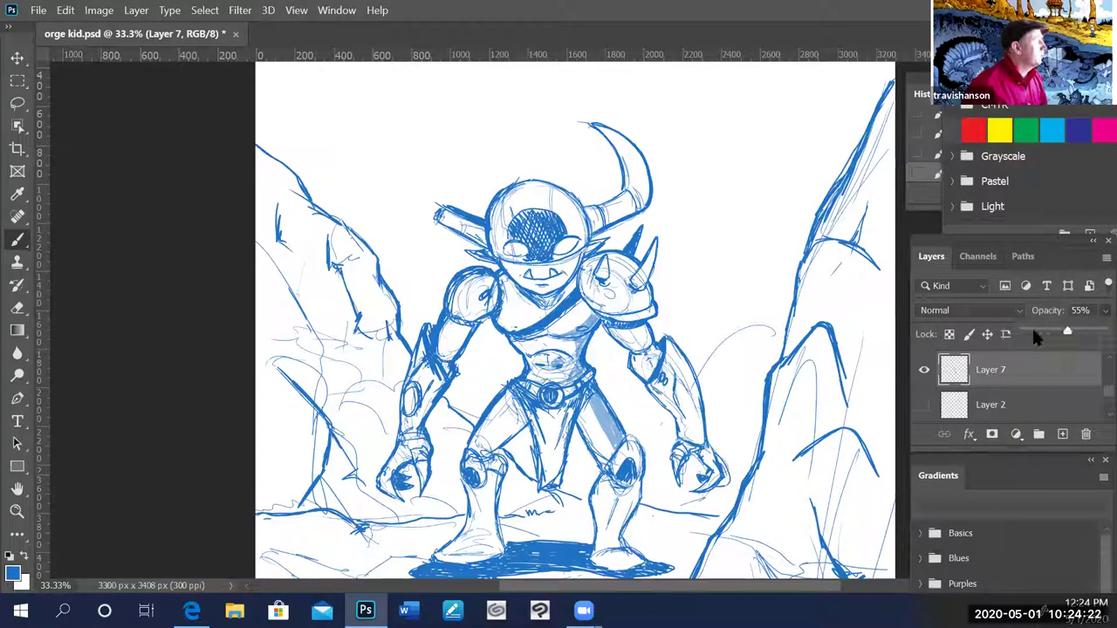
left_click(1051, 332)
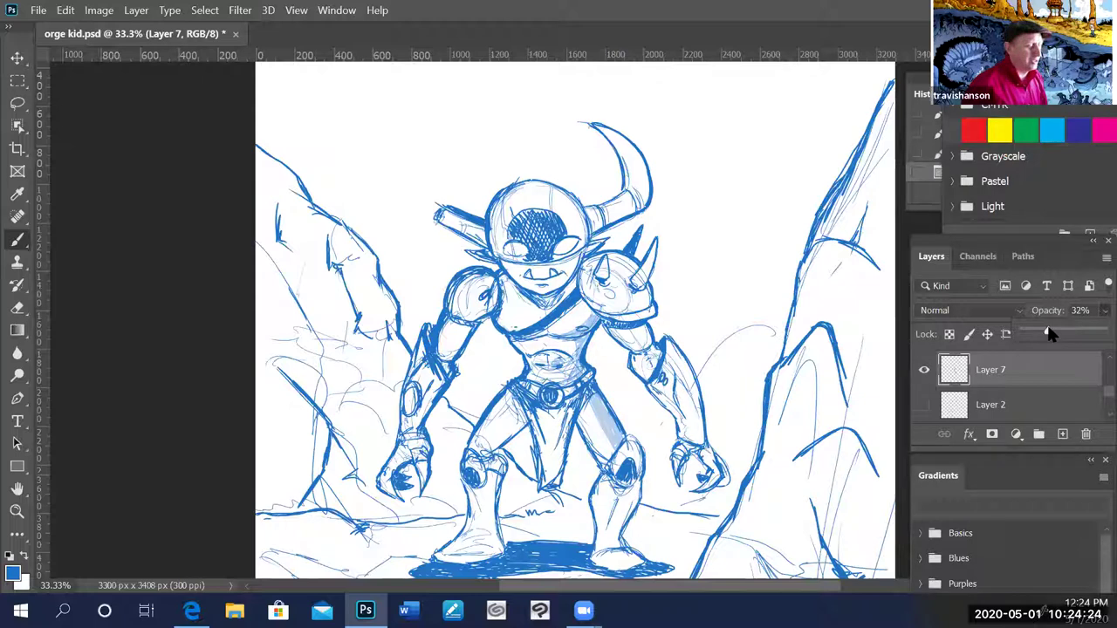
left_click(637, 462)
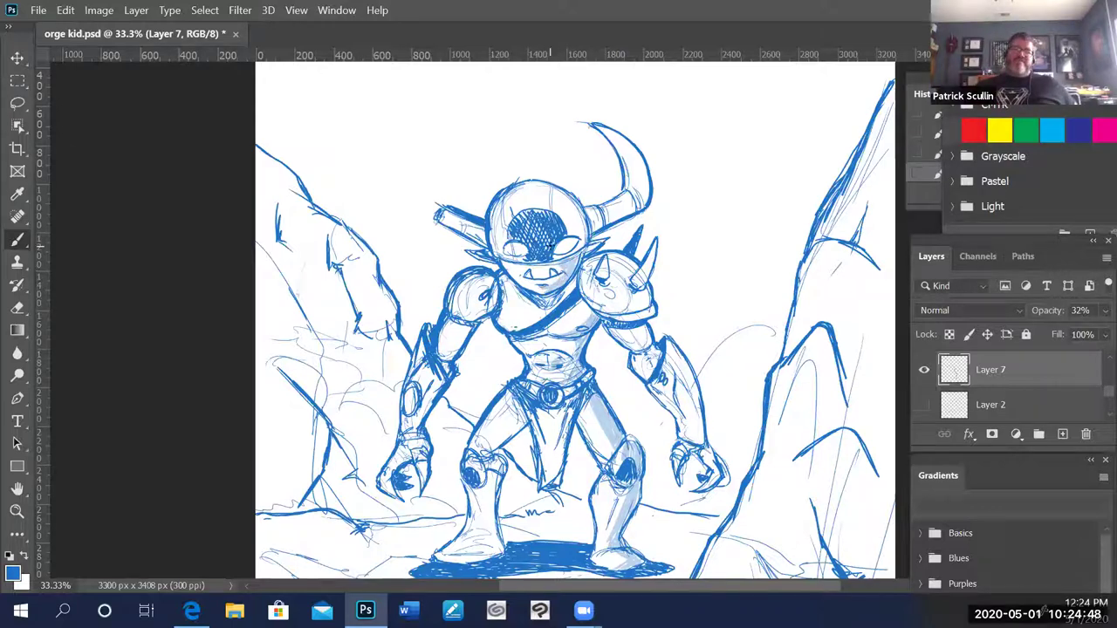
key("ctrl+minus")
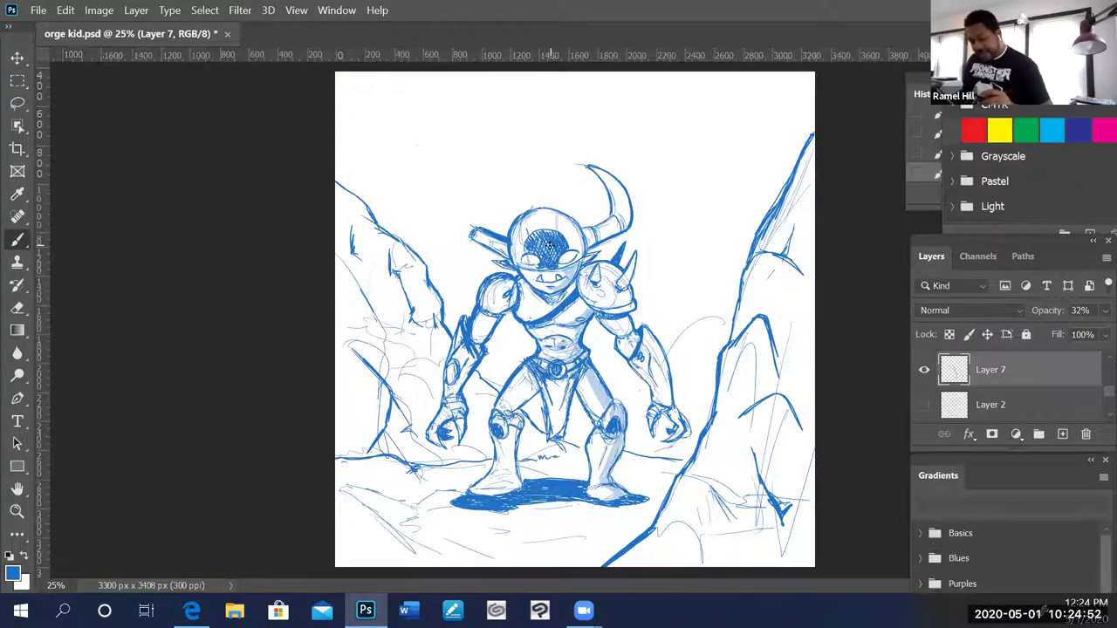
key("ctrl+plus")
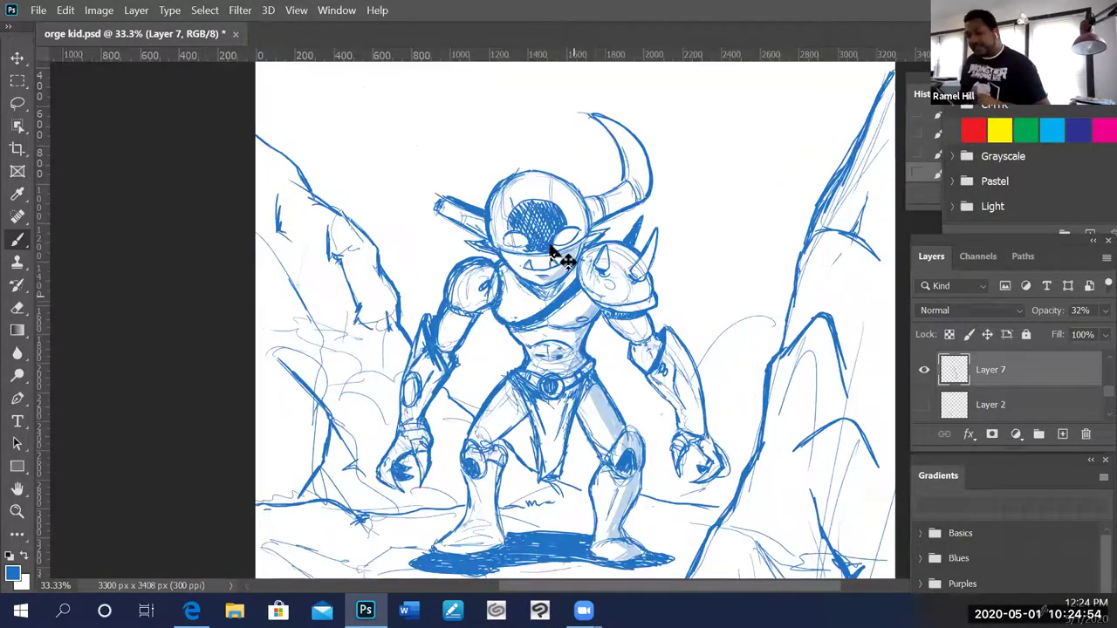
scroll(574, 347, "right", 2)
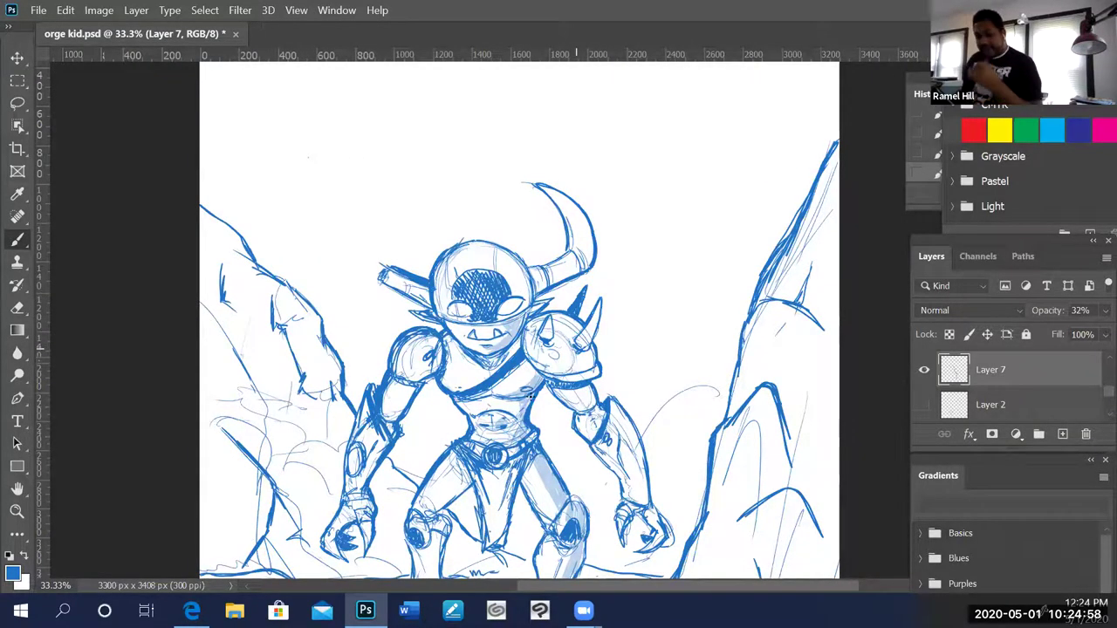
scroll(530, 396, "down", 3)
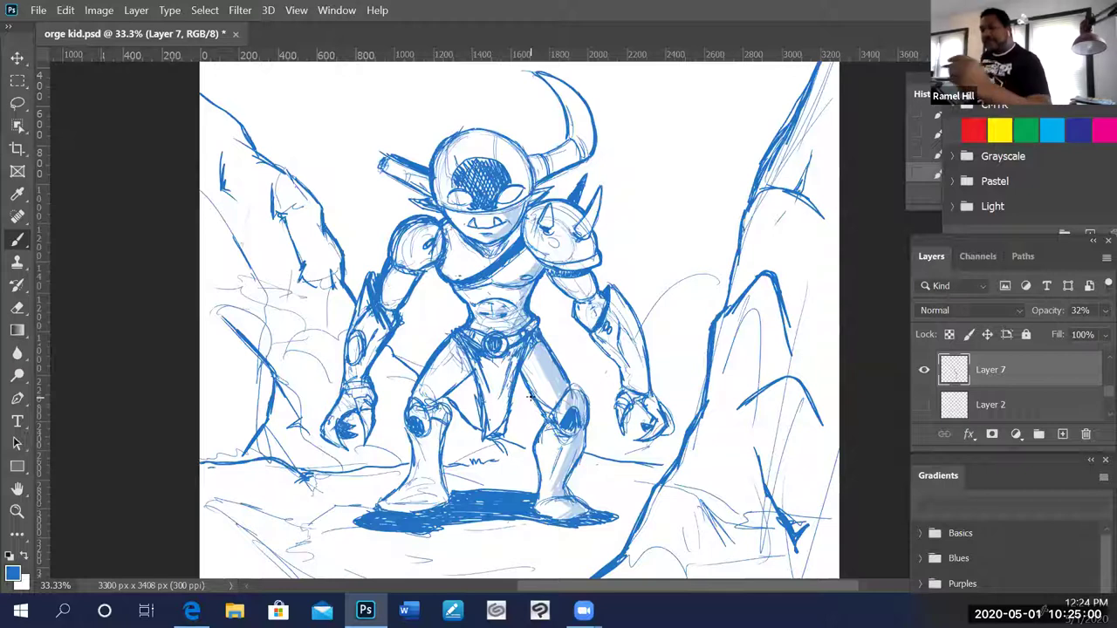
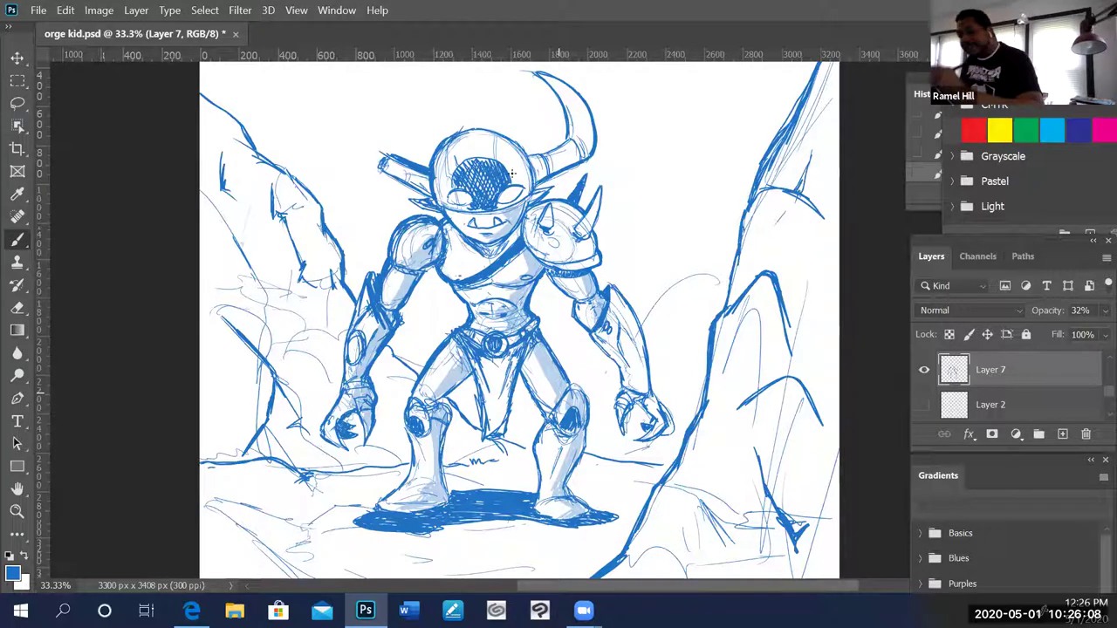
- Darken the right edge of the helmet visor and hatch shading inside the horn tip
mouse_move(528, 170)
left_mouse_down()
mouse_move(523, 192)
mouse_move(506, 162)
mouse_move(536, 178)
mouse_move(581, 150)
mouse_move(572, 159)
left_mouse_up()
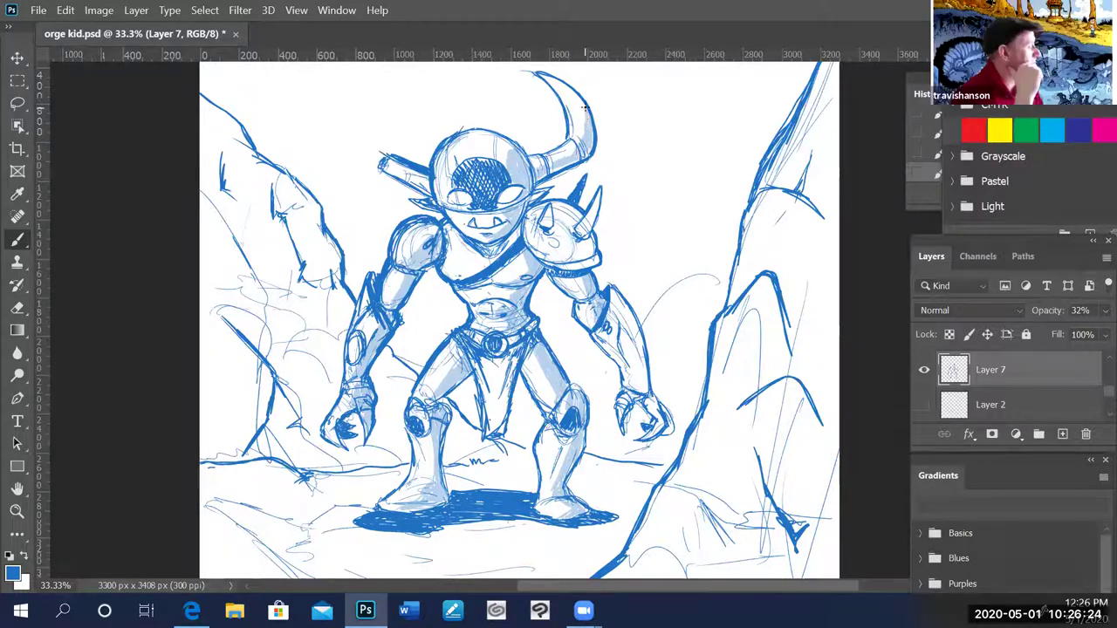
mouse_move(588, 102)
left_mouse_down()
mouse_move(581, 137)
mouse_move(580, 109)
left_mouse_up()
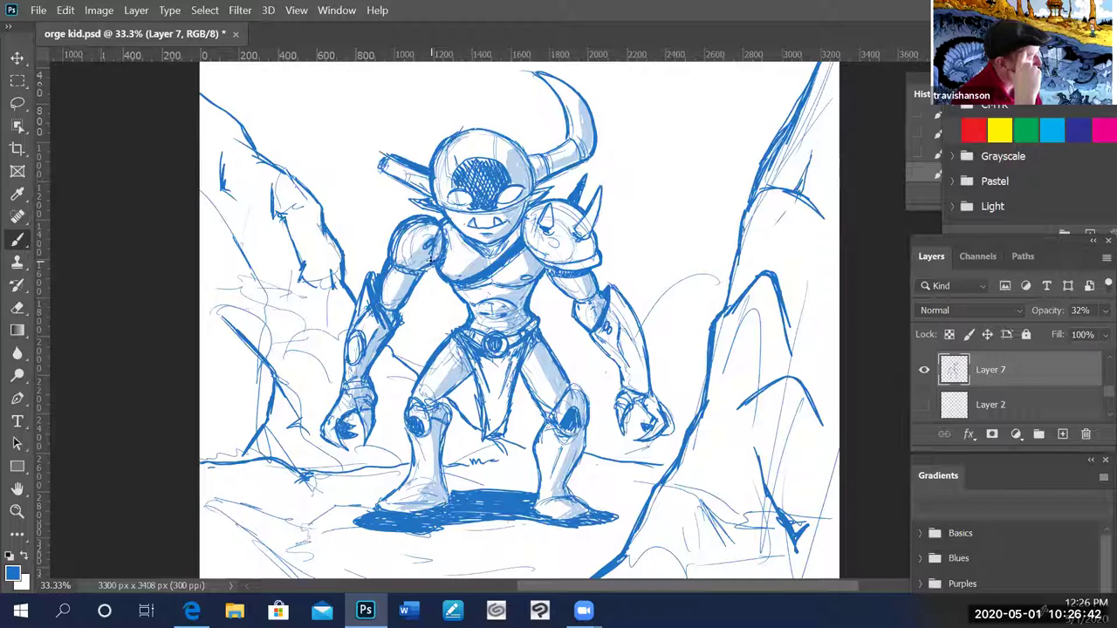
- Shade light blue between the left arm and leg, and rework the scribble near the feet
key("ctrl+minus")
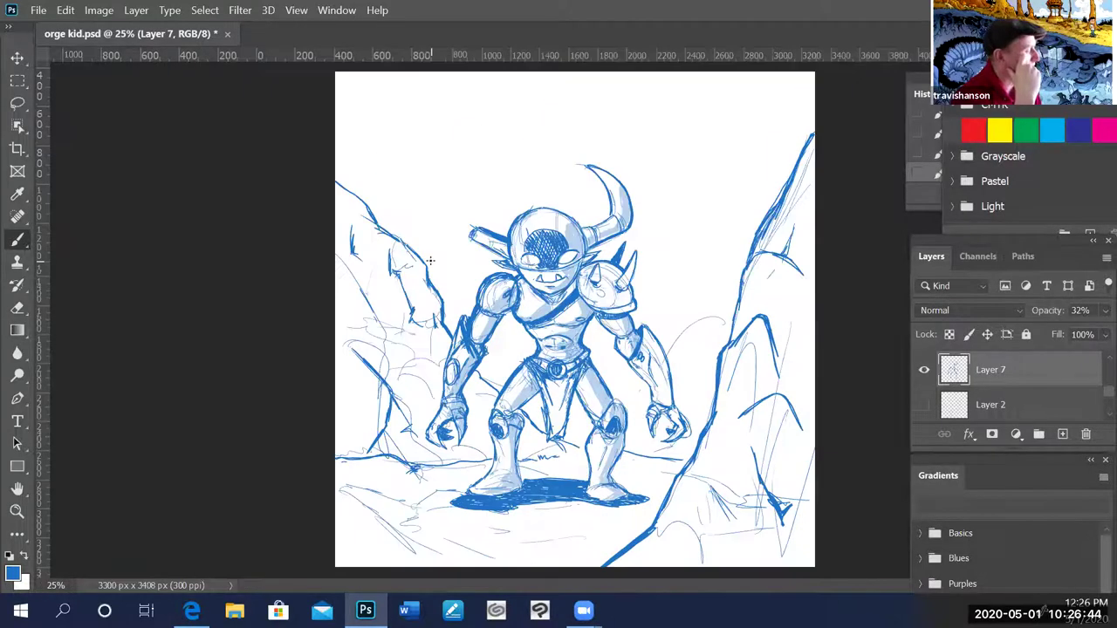
key("ctrl+plus")
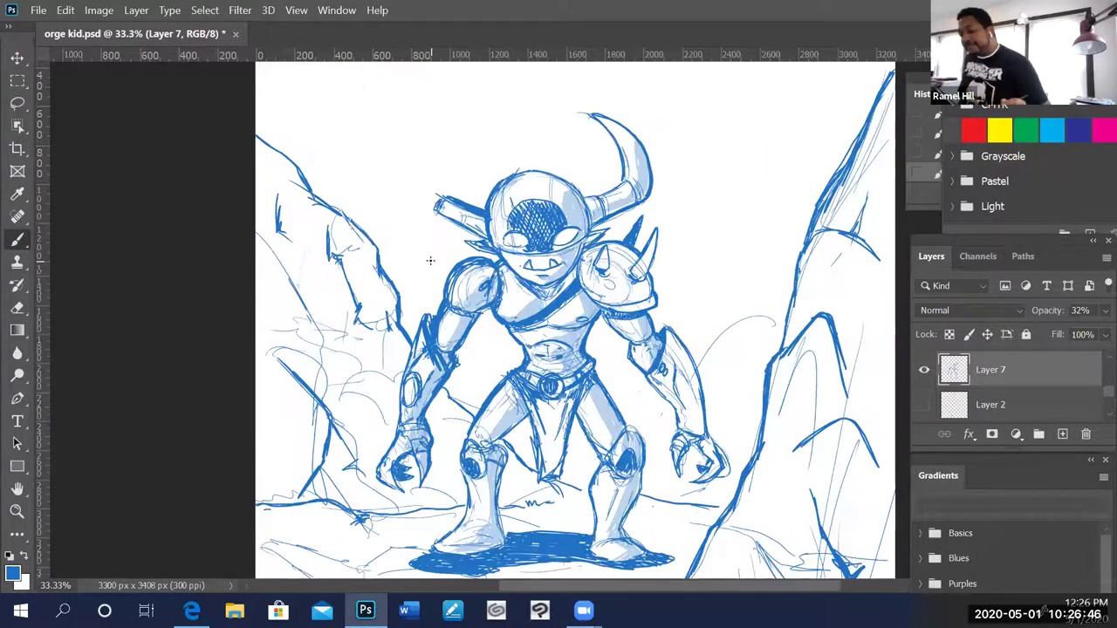
scroll(431, 260, "down", 1)
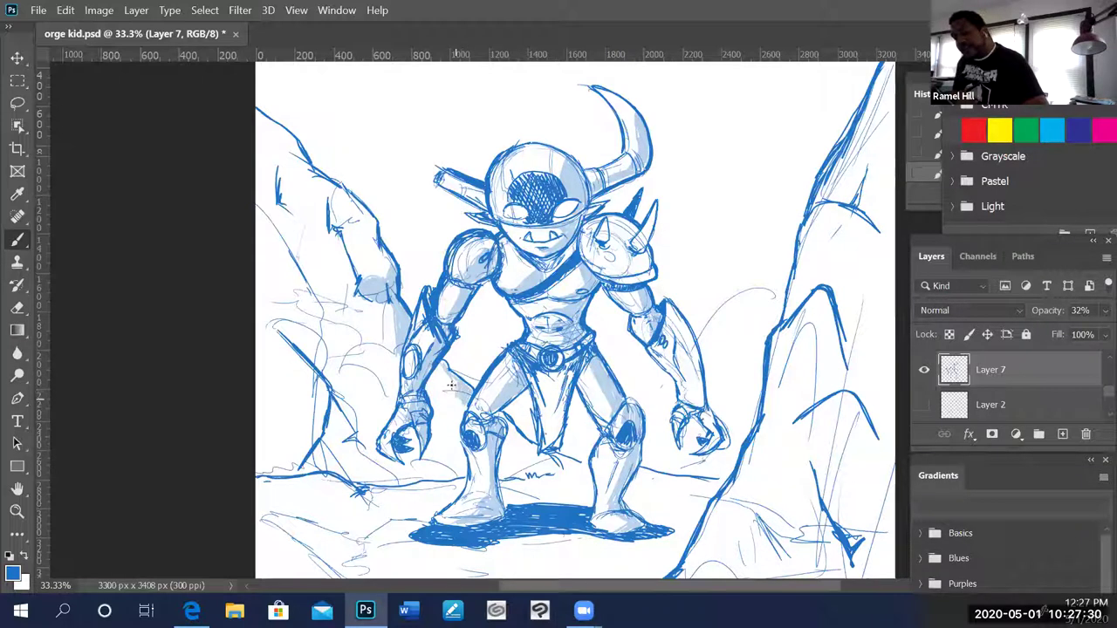
left_click_drag(438, 385, 440, 370)
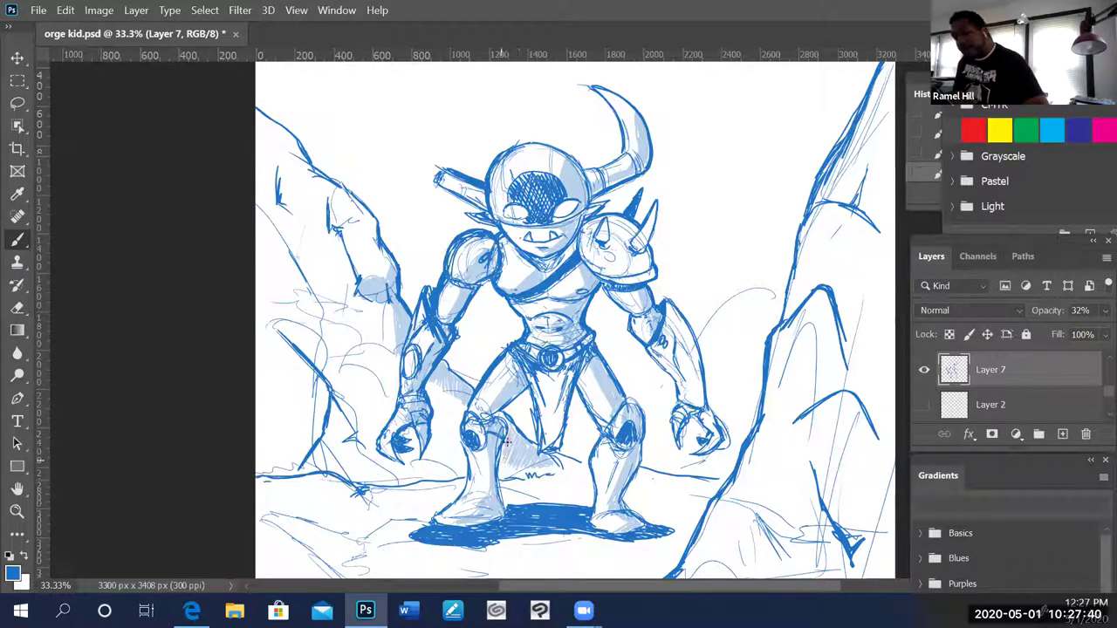
left_click_drag(548, 471, 505, 448)
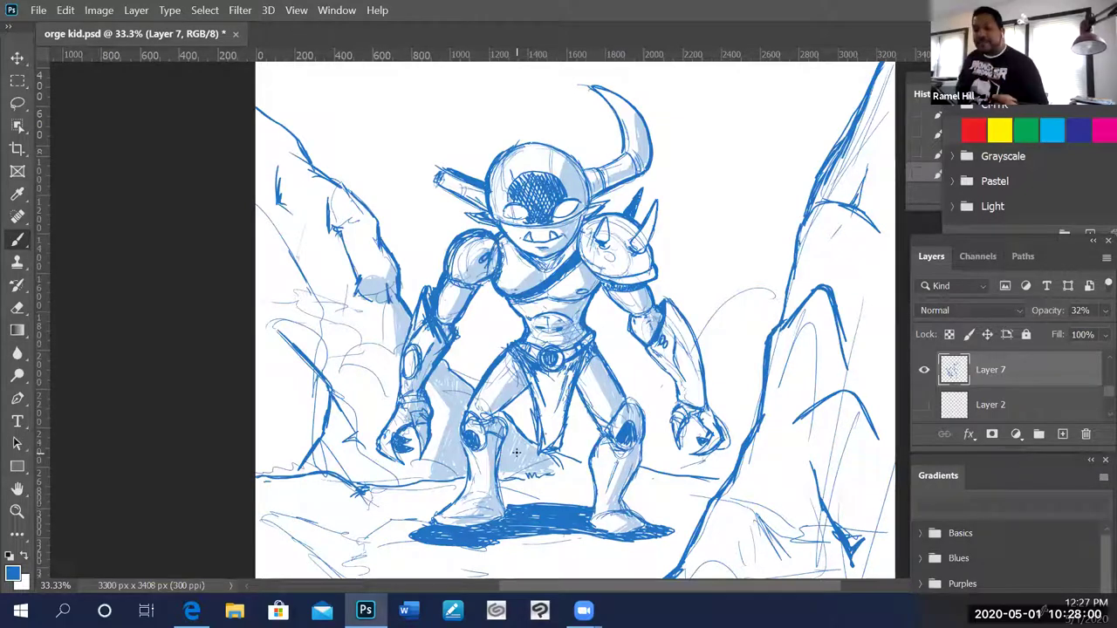
- Add light blue strokes along the left rock edge and the rock face left of the helmet
left_click_drag(344, 234, 365, 269)
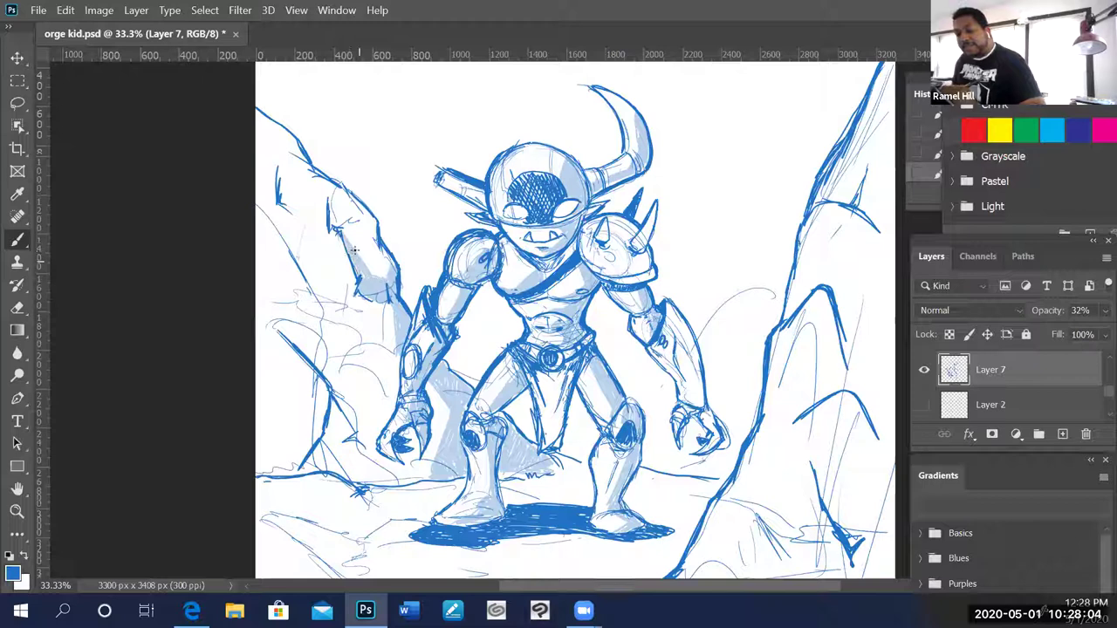
left_click_drag(364, 271, 358, 265)
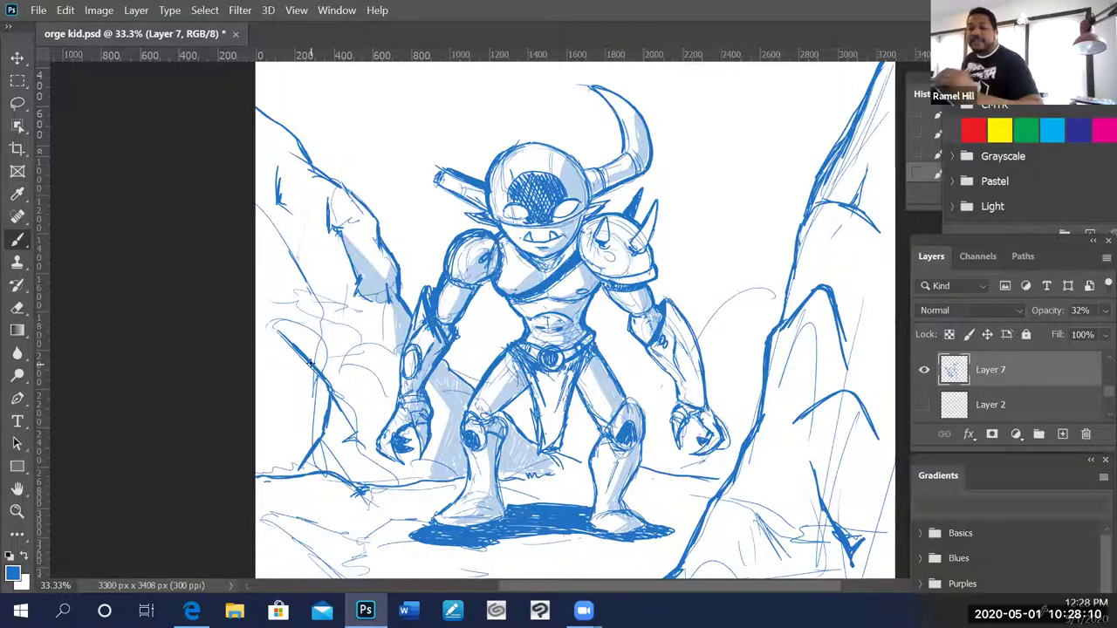
left_click_drag(444, 184, 486, 202)
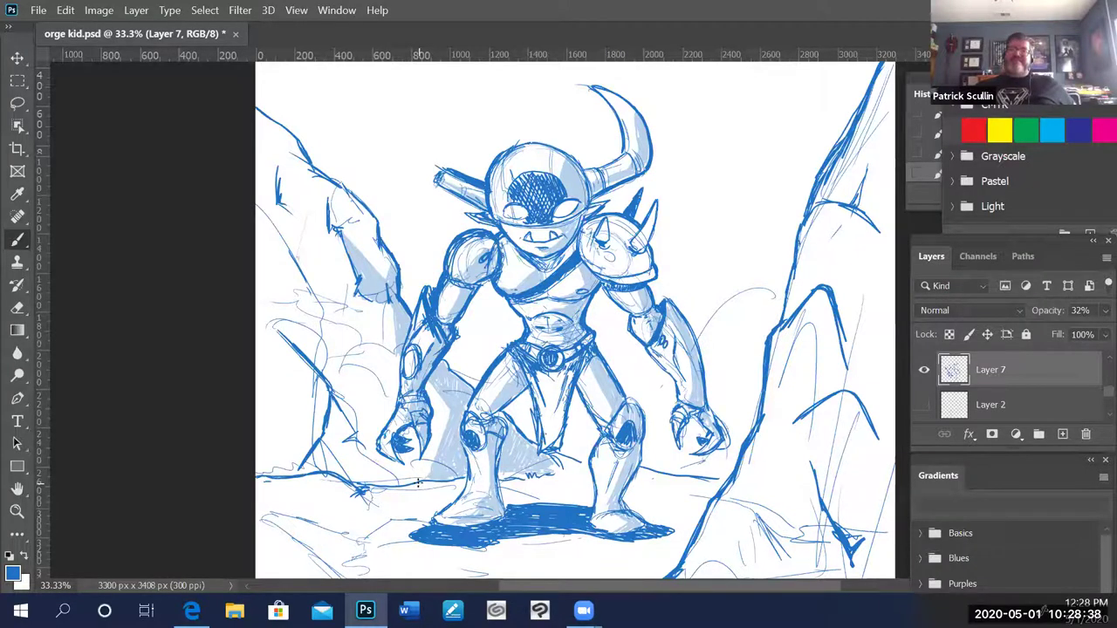
key("ctrl+minus")
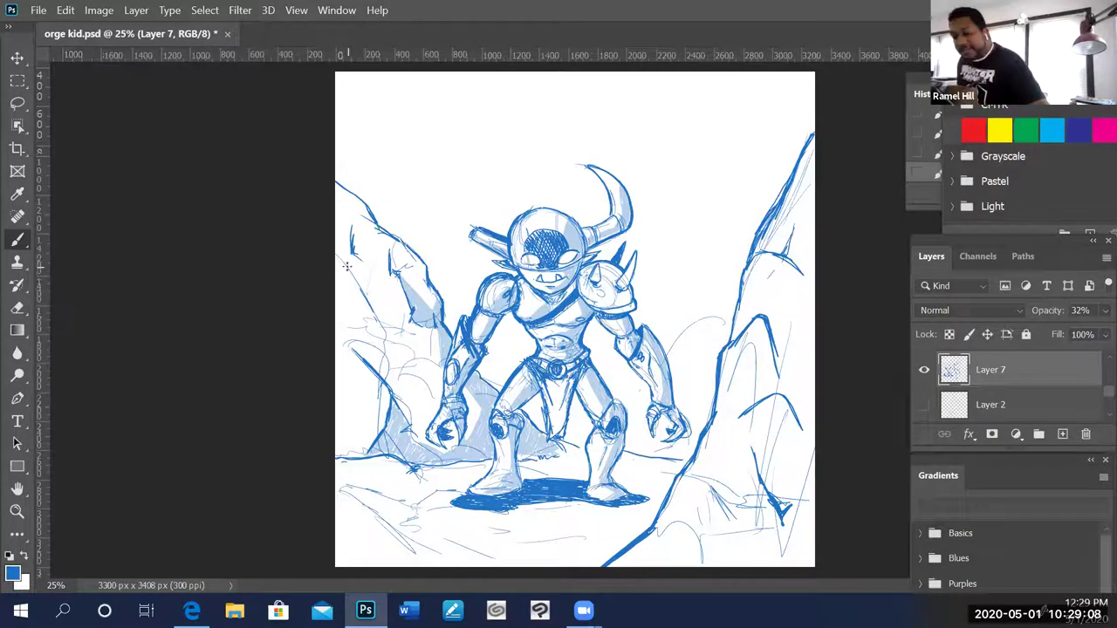
- Hatch light strokes on the lower-left rocks and a ground stroke right of the orc's leg
left_click_drag(362, 288, 401, 324)
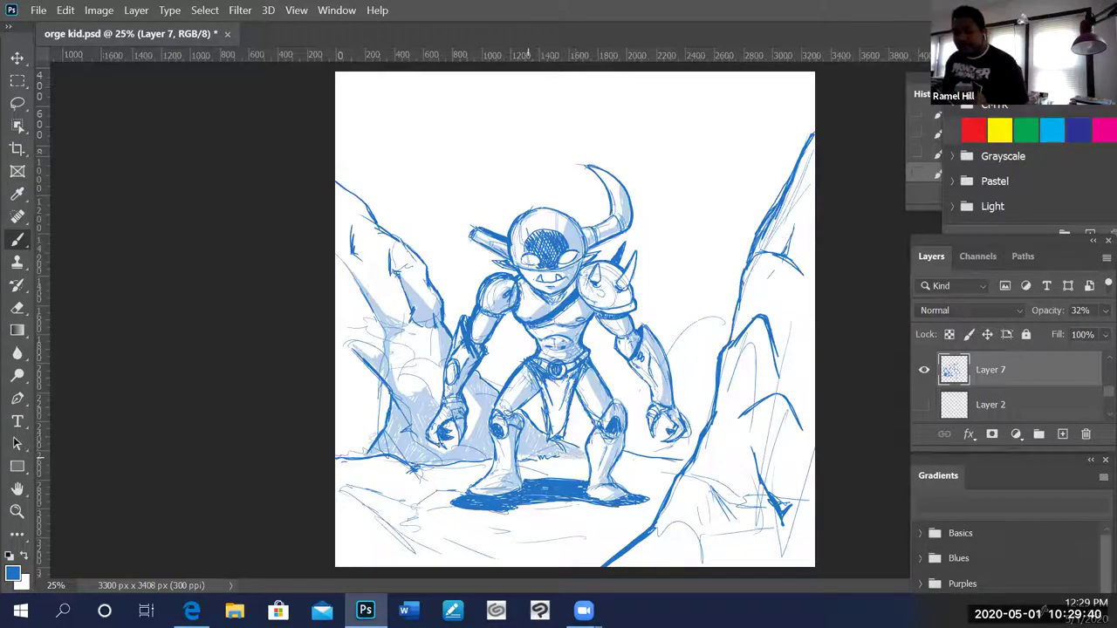
mouse_move(622, 465)
left_mouse_down()
mouse_move(675, 468)
mouse_move(652, 470)
left_mouse_up()
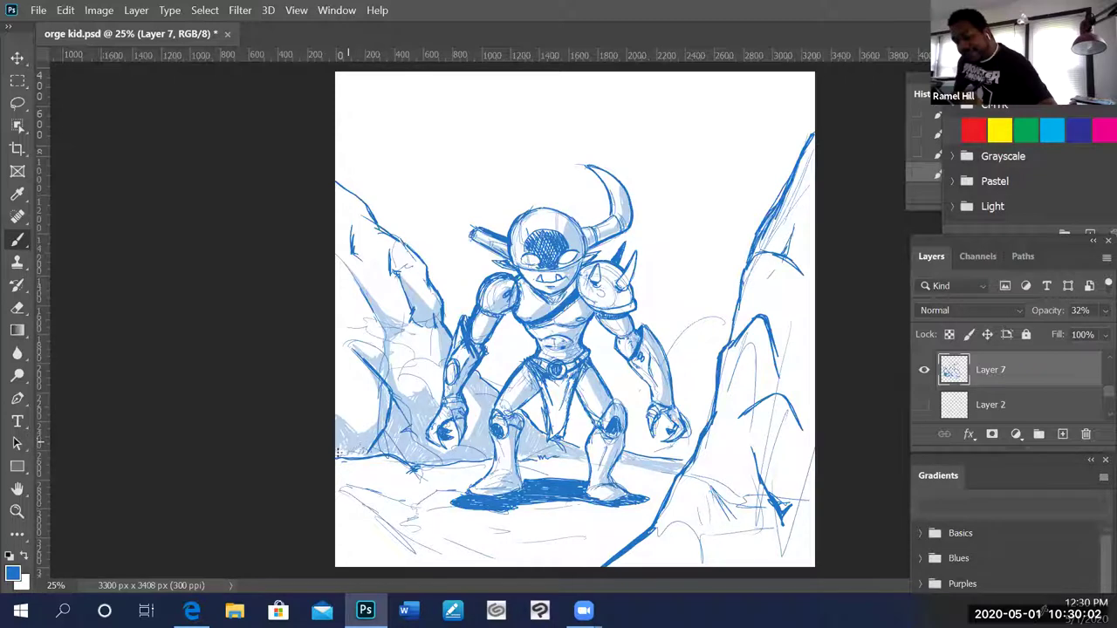
mouse_move(384, 417)
left_mouse_down()
mouse_move(363, 428)
mouse_move(367, 403)
mouse_move(346, 438)
left_mouse_up()
left_click_drag(375, 394, 323, 444)
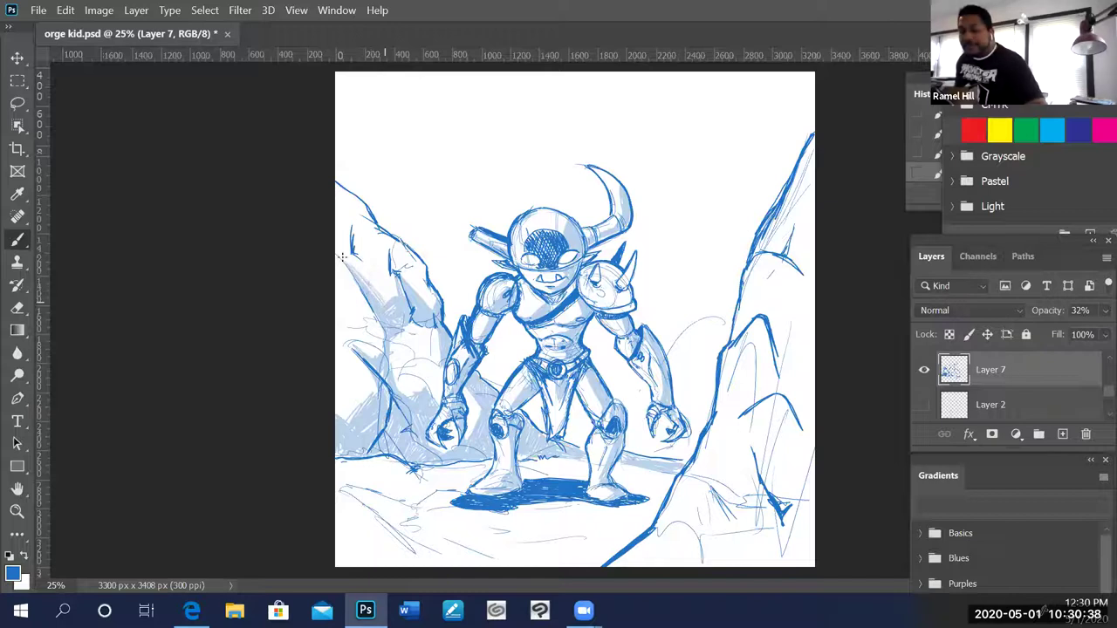
left_click_drag(354, 262, 384, 298)
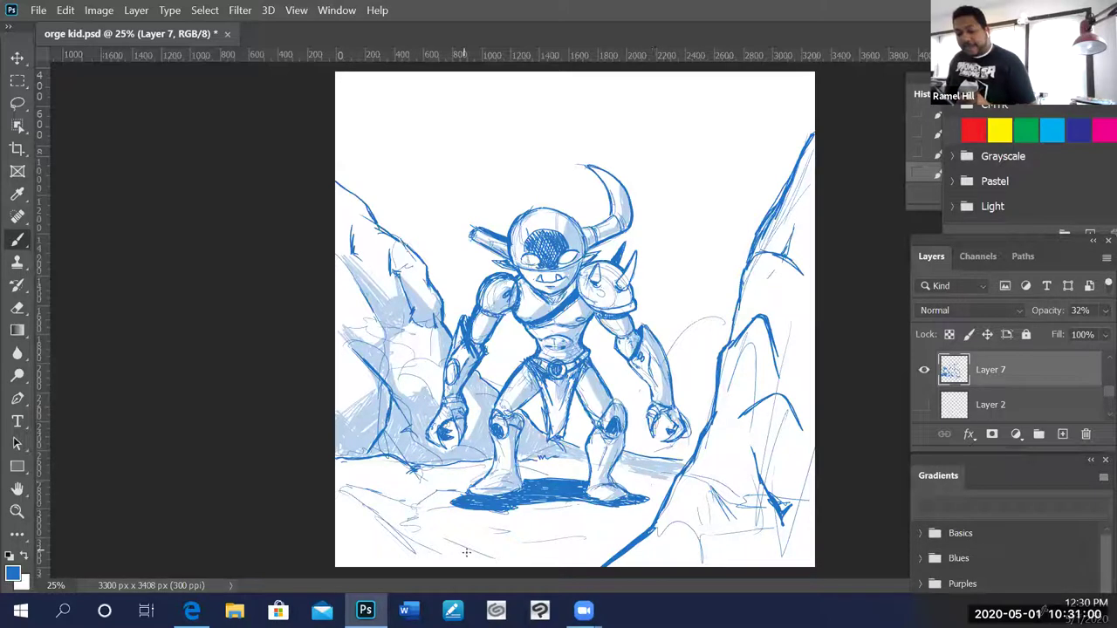
mouse_move(451, 548)
left_mouse_down()
mouse_move(490, 564)
mouse_move(471, 565)
mouse_move(488, 560)
left_mouse_up()
mouse_move(396, 530)
left_mouse_down()
mouse_move(531, 566)
mouse_move(609, 560)
left_mouse_up()
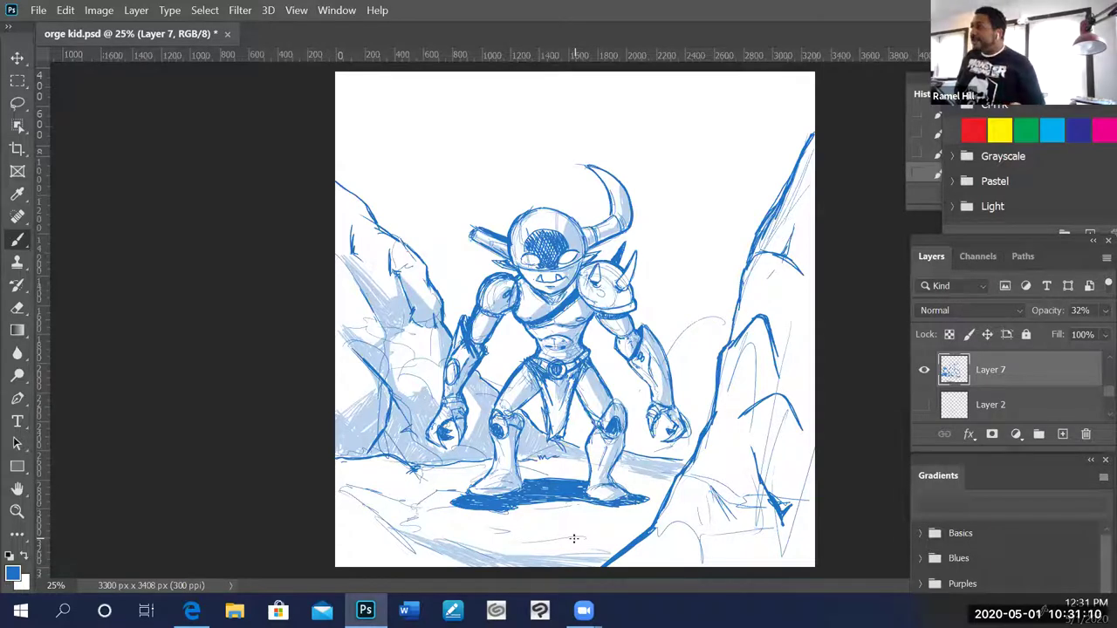
left_click_drag(569, 542, 609, 556)
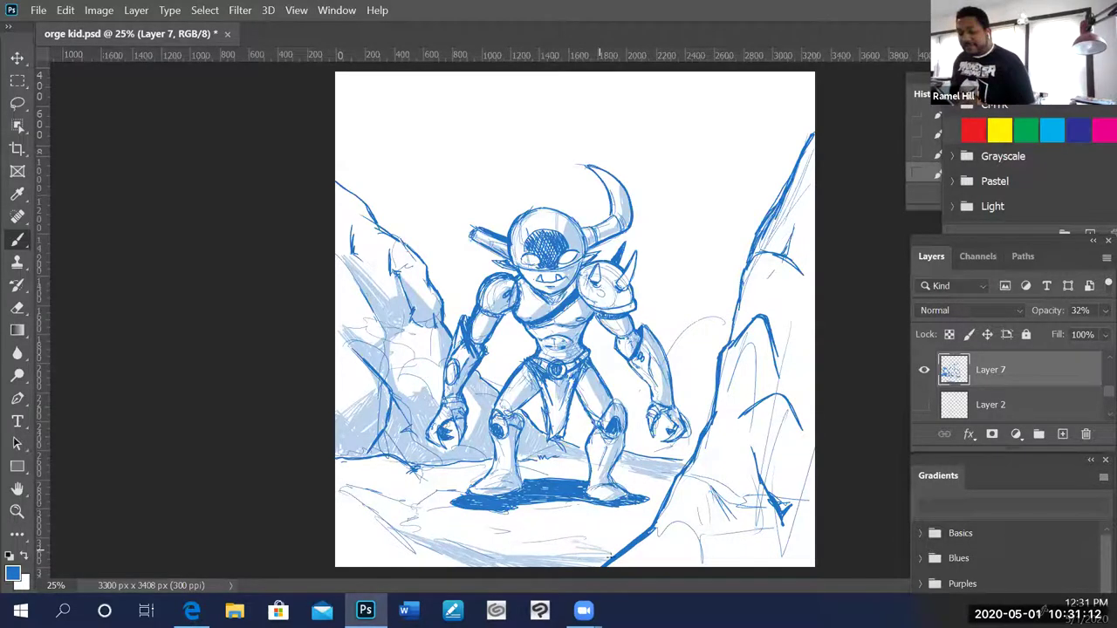
left_click_drag(399, 543, 379, 525)
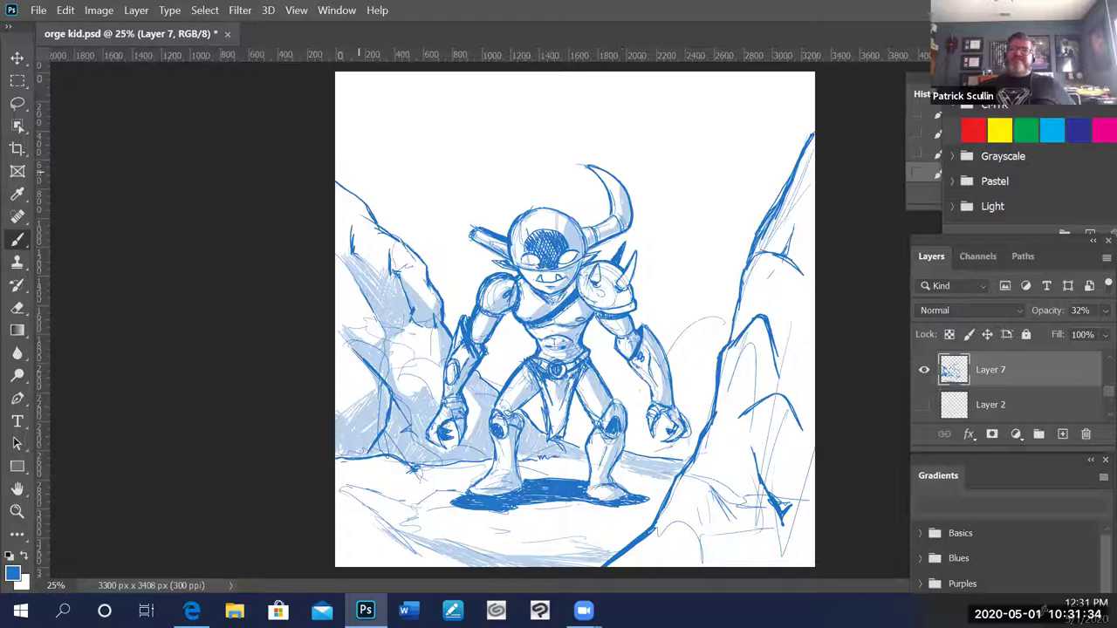
right_click(19, 244)
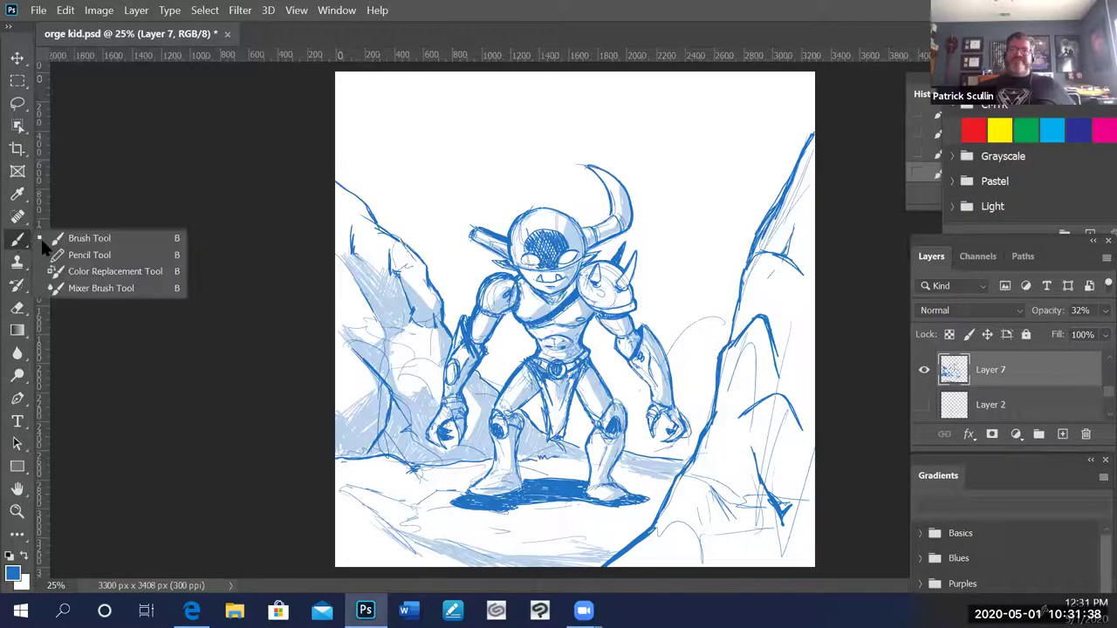
left_click(82, 241)
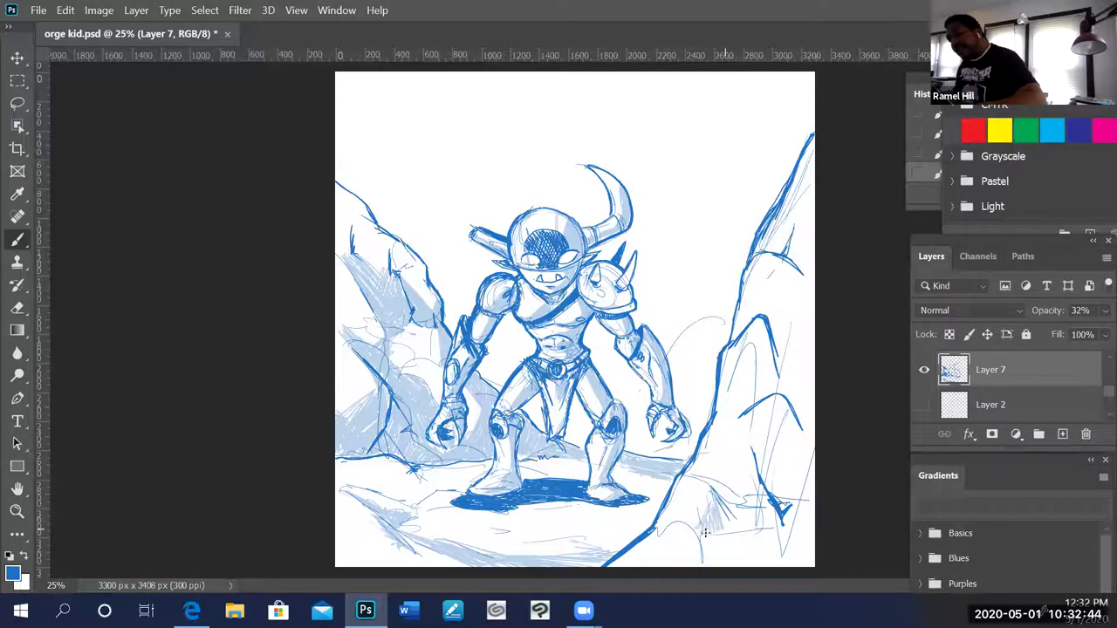
- Hatch light blue shading on the ground by the lower-right rock and down the right cliff edge
mouse_move(742, 524)
left_mouse_down()
mouse_move(696, 531)
mouse_move(709, 540)
left_mouse_up()
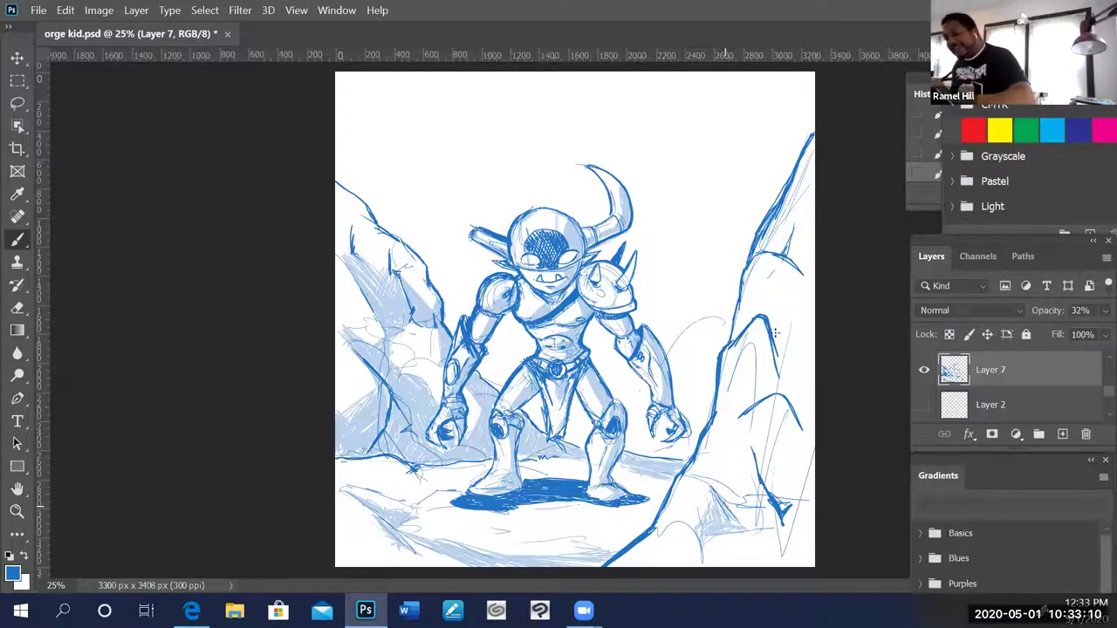
left_click_drag(783, 330, 779, 397)
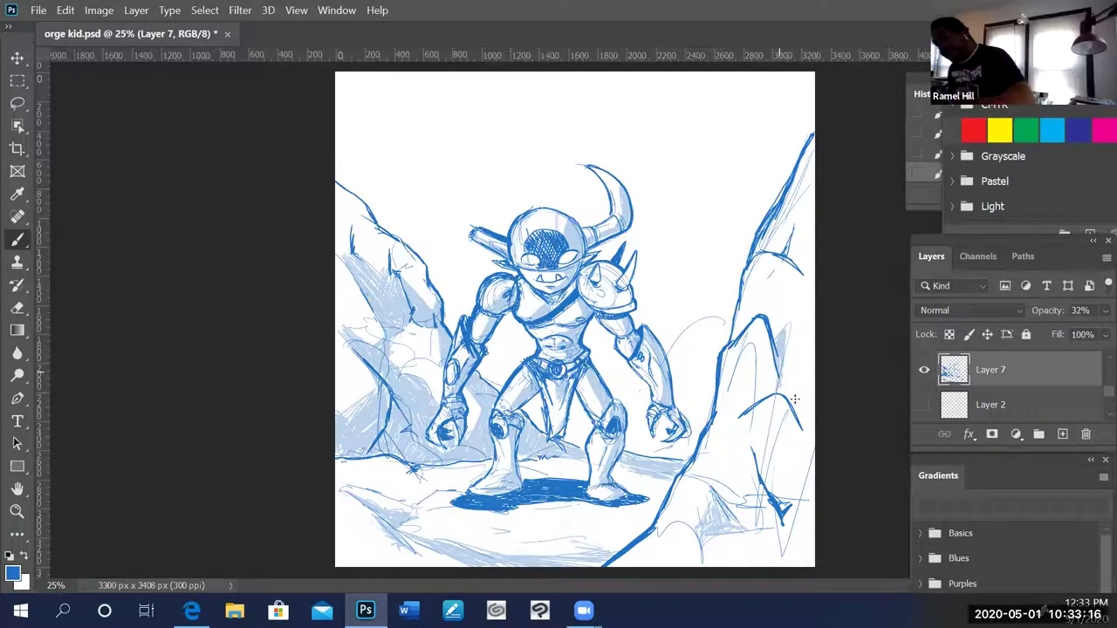
mouse_move(781, 382)
left_mouse_down()
mouse_move(785, 401)
mouse_move(816, 390)
mouse_move(797, 415)
mouse_move(810, 431)
left_mouse_up()
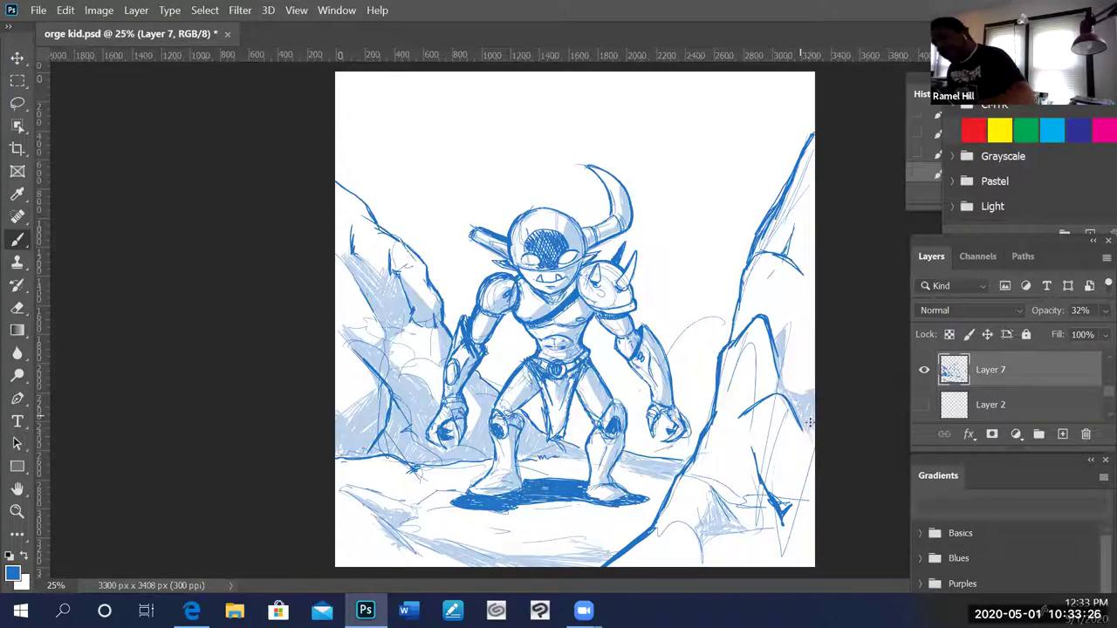
left_click_drag(812, 358, 800, 374)
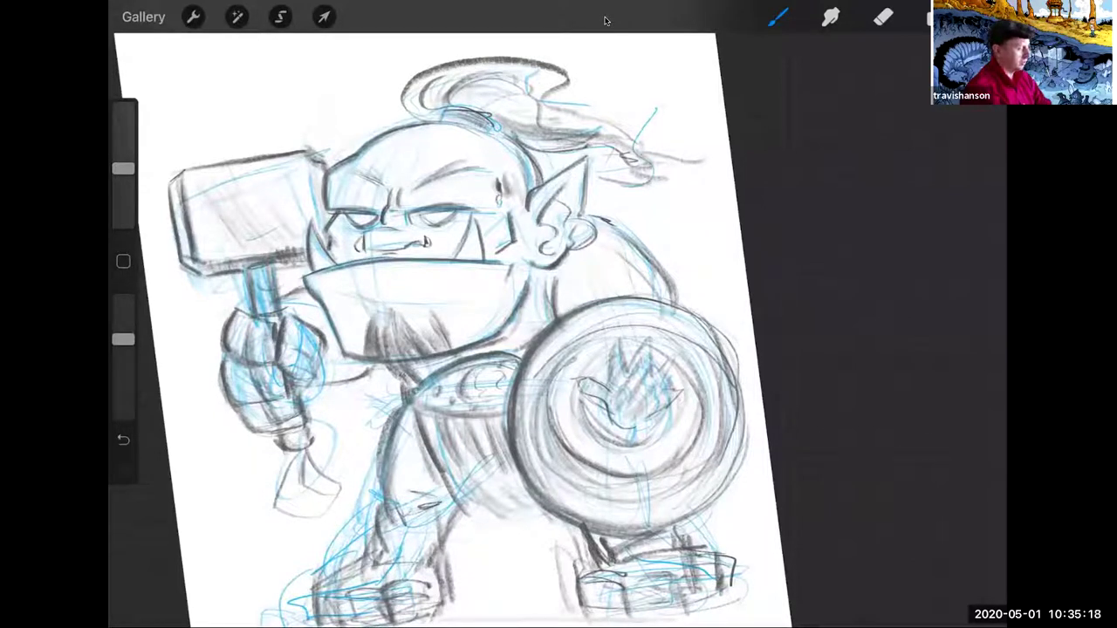
- Darken the pencil lines of the orc's eyes, jaw edges, hammer handle and gripping hand
mouse_move(347, 229)
left_mouse_down()
mouse_move(447, 225)
mouse_move(414, 227)
left_mouse_up()
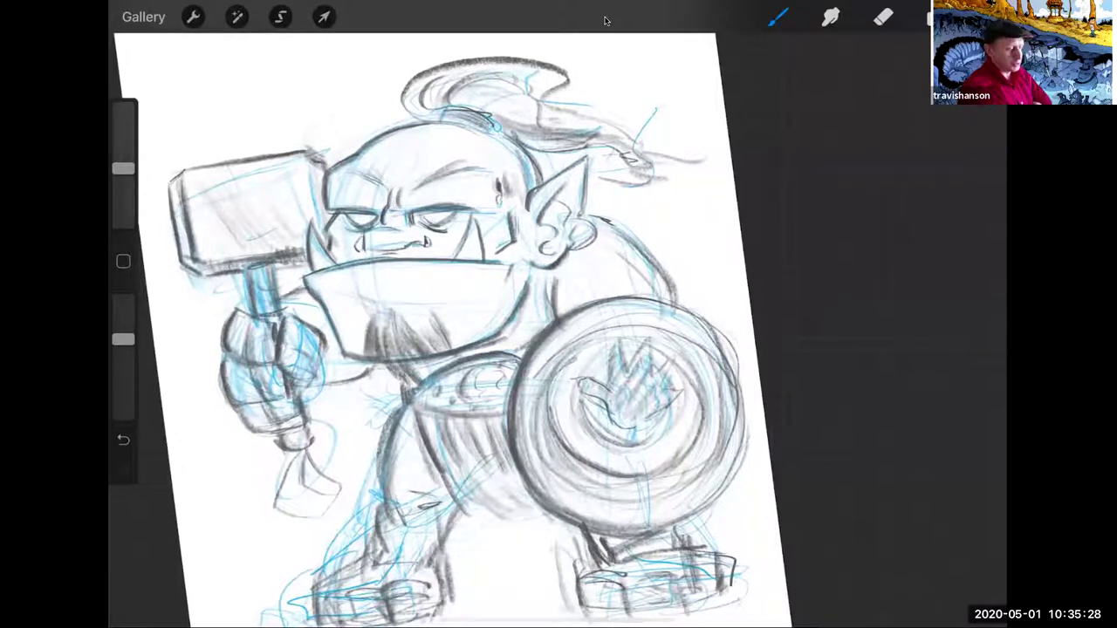
left_click_drag(509, 262, 509, 331)
left_click_drag(306, 281, 319, 303)
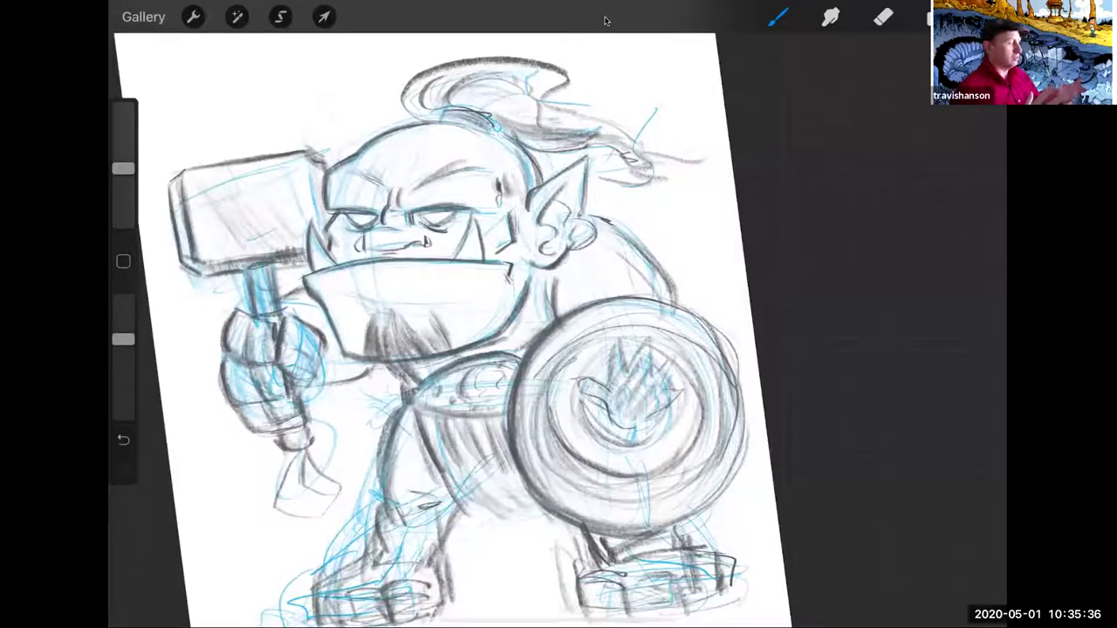
left_click_drag(267, 285, 268, 312)
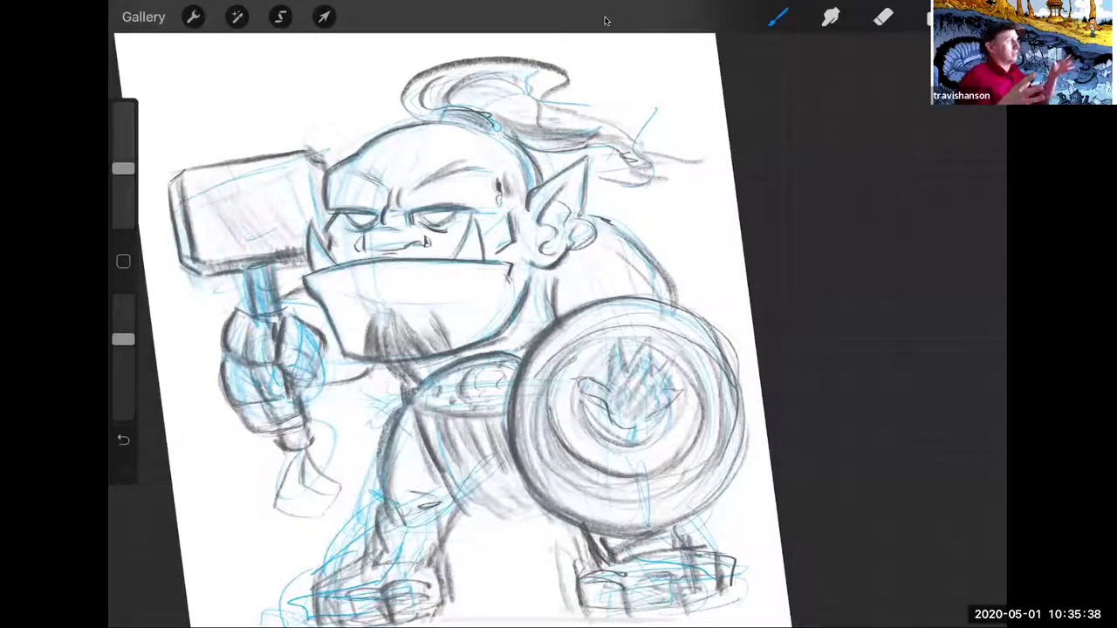
left_click_drag(296, 428, 305, 445)
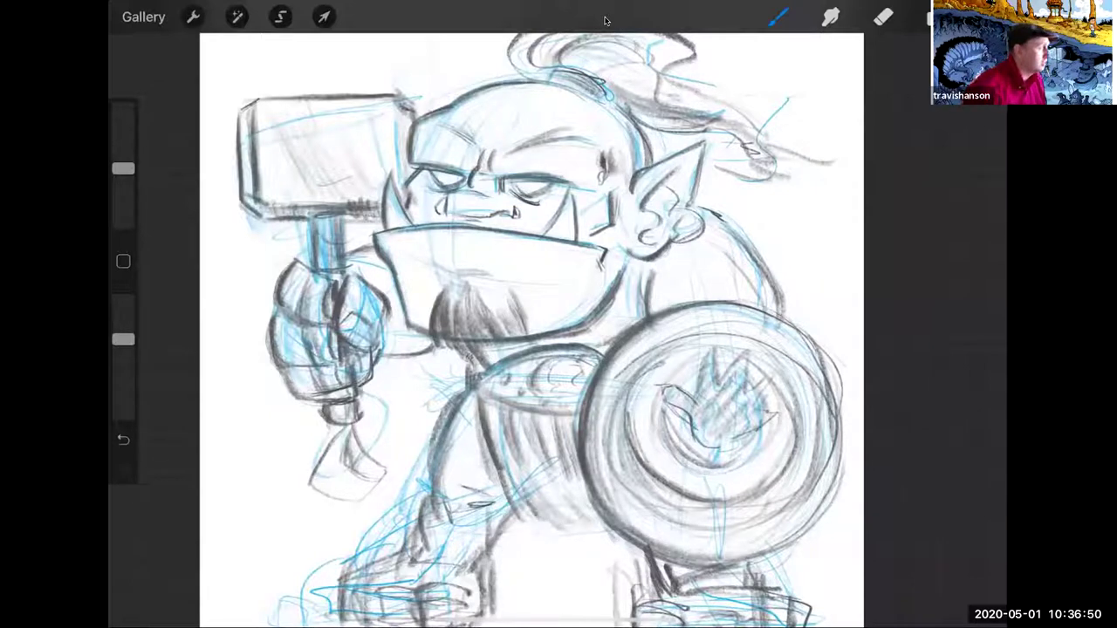
- Build up dark pencil hatching around the orc's feet and lower leg
mouse_move(546, 511)
left_mouse_down()
mouse_move(576, 534)
mouse_move(612, 534)
mouse_move(599, 537)
mouse_move(587, 515)
left_mouse_up()
left_click_drag(484, 512, 464, 526)
left_click_drag(486, 512, 464, 521)
left_click_drag(485, 509, 463, 523)
left_click_drag(496, 485, 485, 548)
left_click_drag(496, 541, 465, 575)
left_click_drag(478, 558, 473, 569)
- Add dark detail lines across the feet, undo the last stroke and switch to the eraser
mouse_move(716, 410)
left_mouse_down()
mouse_move(703, 398)
mouse_move(698, 279)
left_mouse_up()
left_click_drag(436, 450, 492, 444)
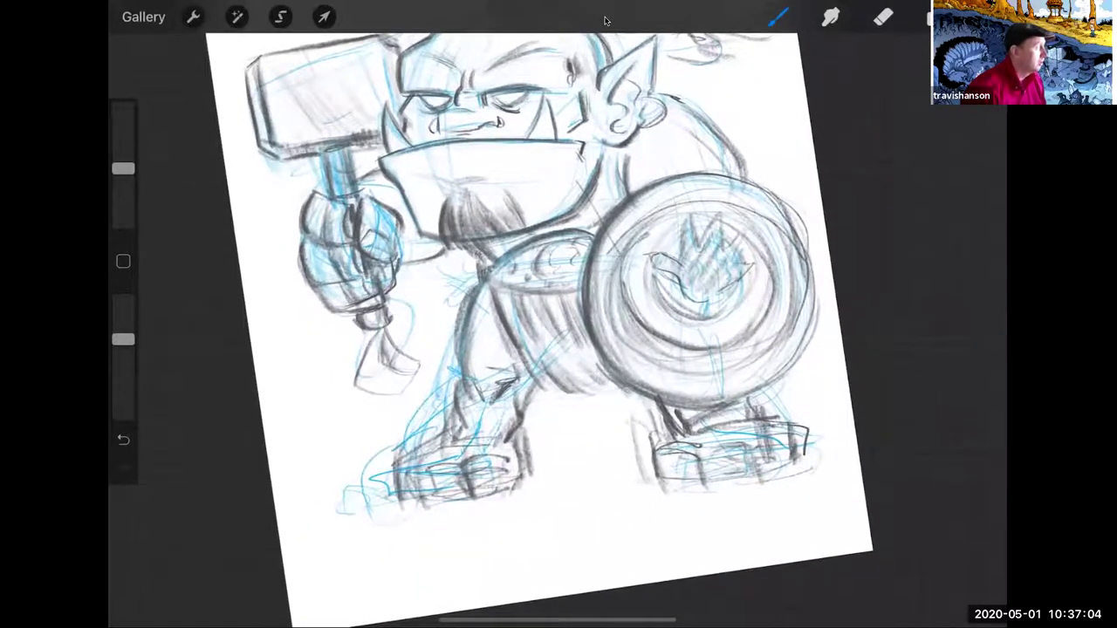
left_click_drag(400, 482, 424, 482)
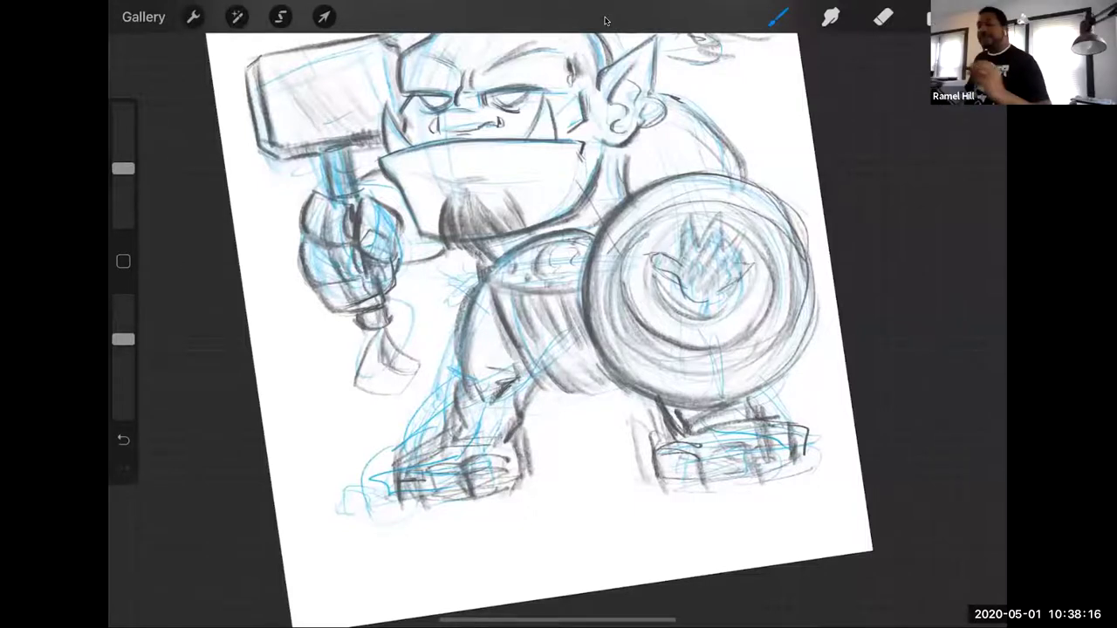
key("ctrl+z")
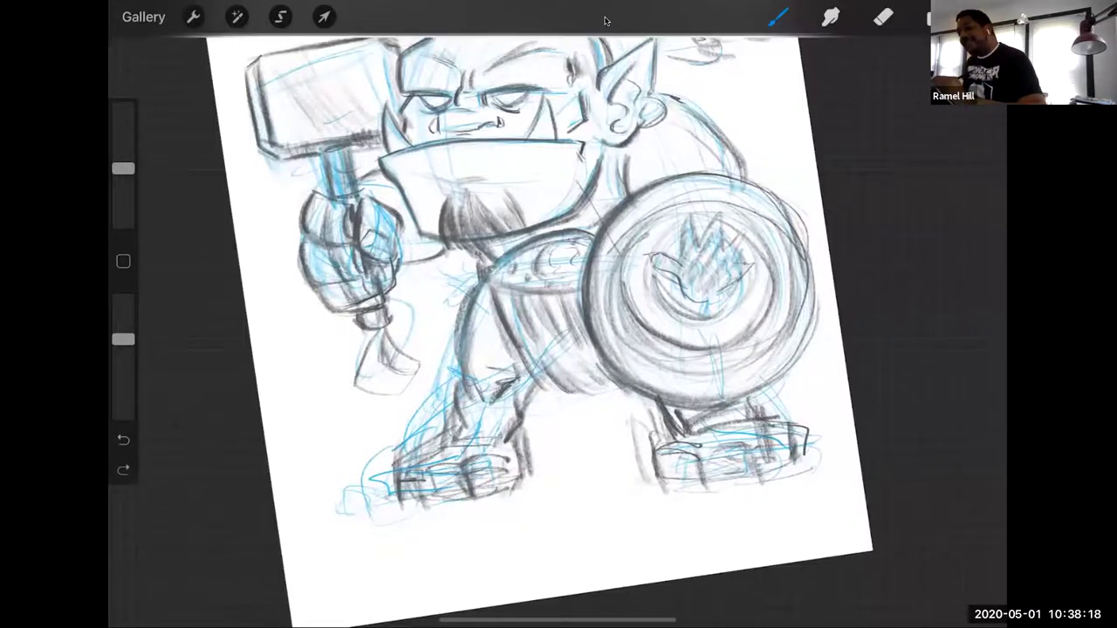
key("e")
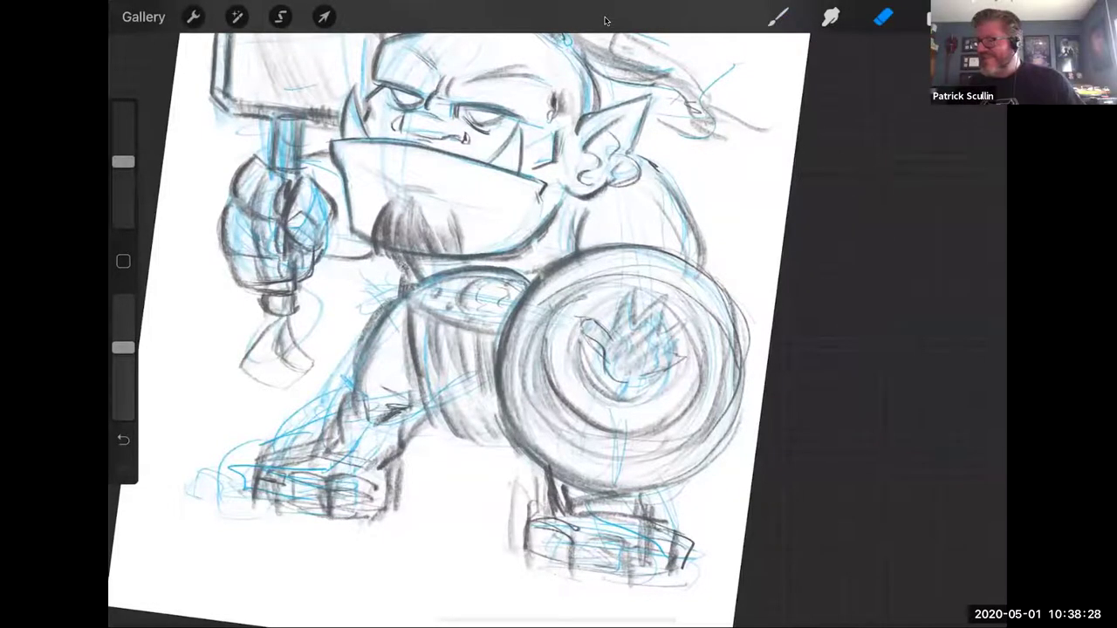
- Switch back to the brush to continue the orc's linework
key("b")
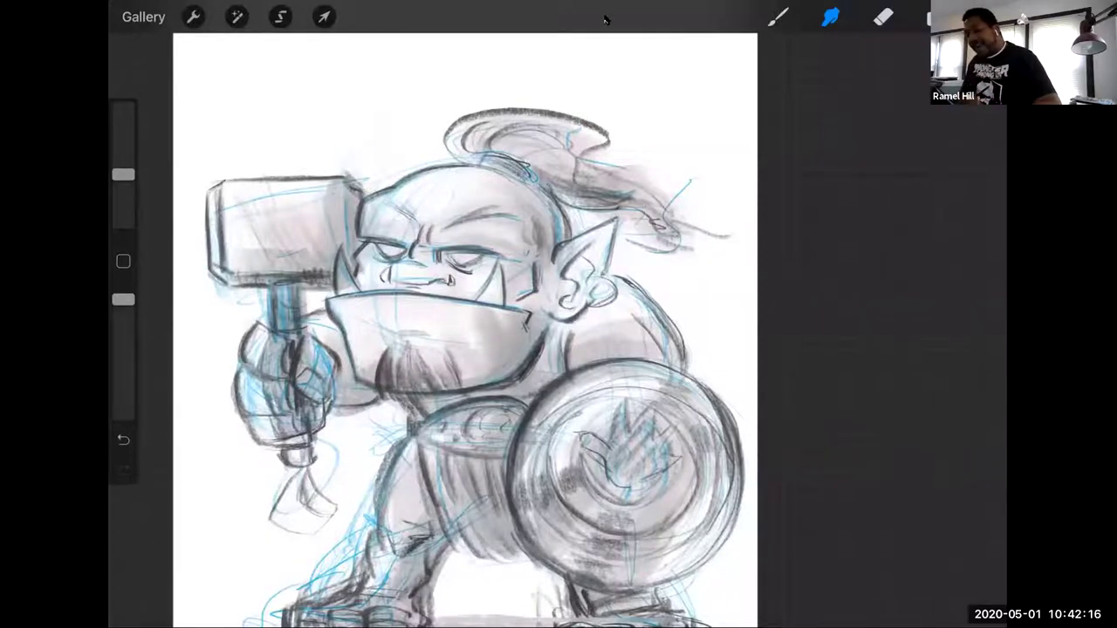
- Lower Layer 2's opacity slightly, then reduce Layer 1's opacity as well
left_click(930, 17)
left_click(814, 275)
left_click(951, 275)
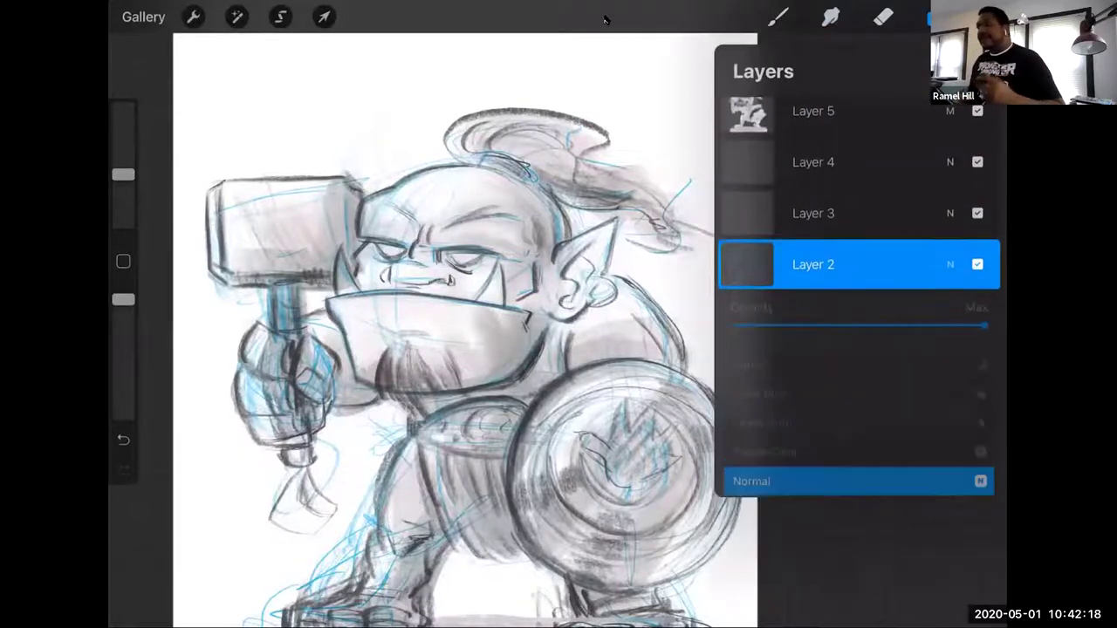
left_click_drag(914, 316, 902, 316)
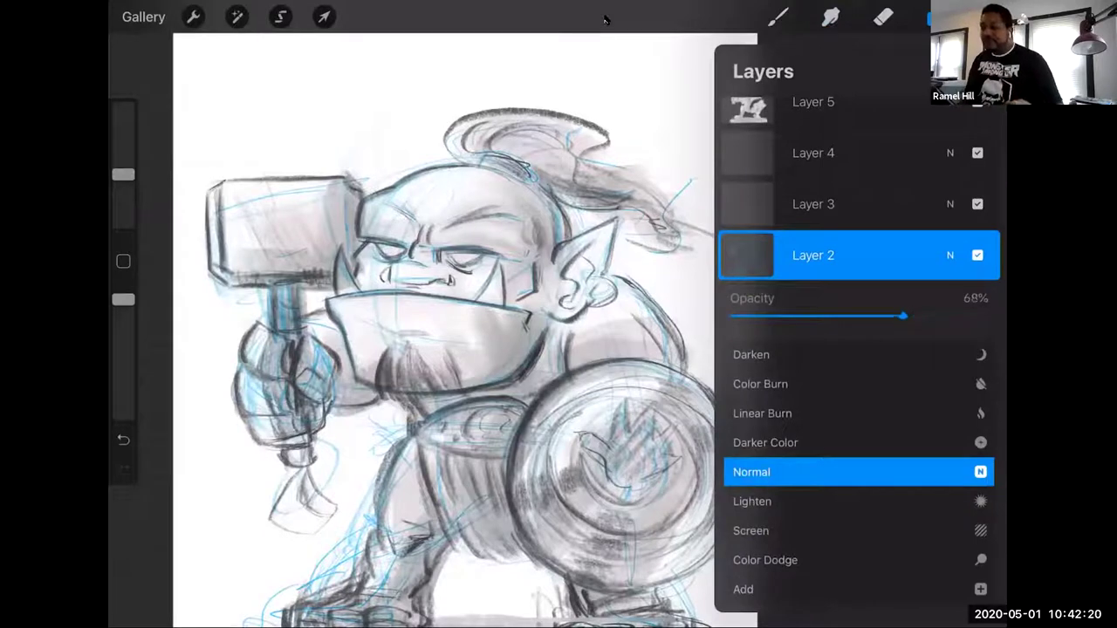
left_click(950, 255)
left_click(813, 326)
left_click(951, 312)
left_click_drag(915, 316, 855, 316)
- Reselect Layer 2 and drop its opacity to 27% to fade the blue guides
left_click(950, 255)
left_click(813, 275)
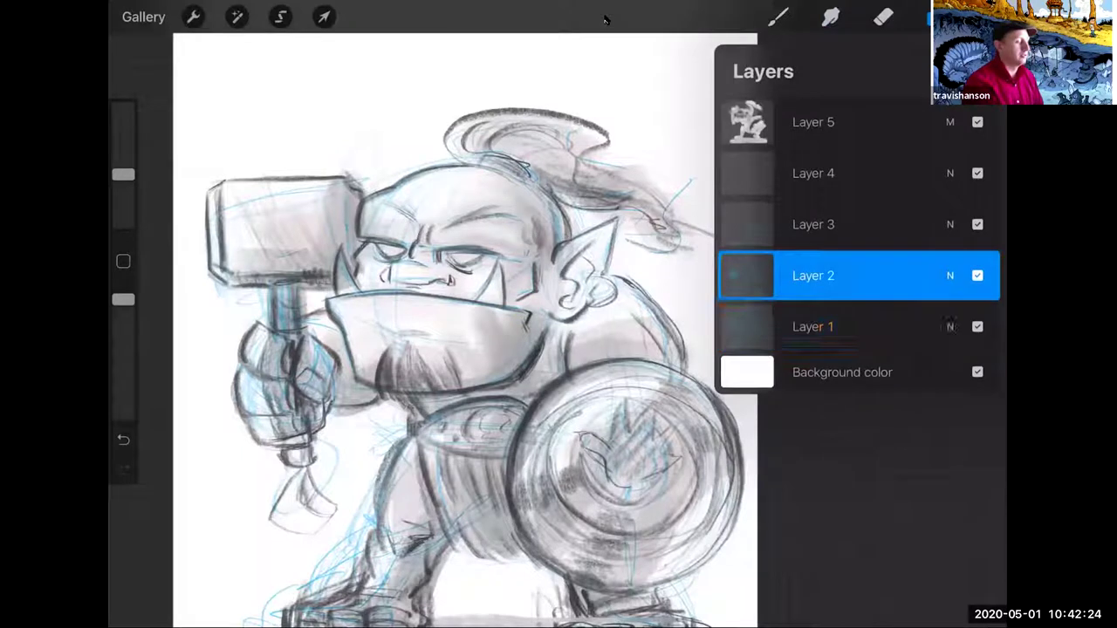
left_click(813, 275)
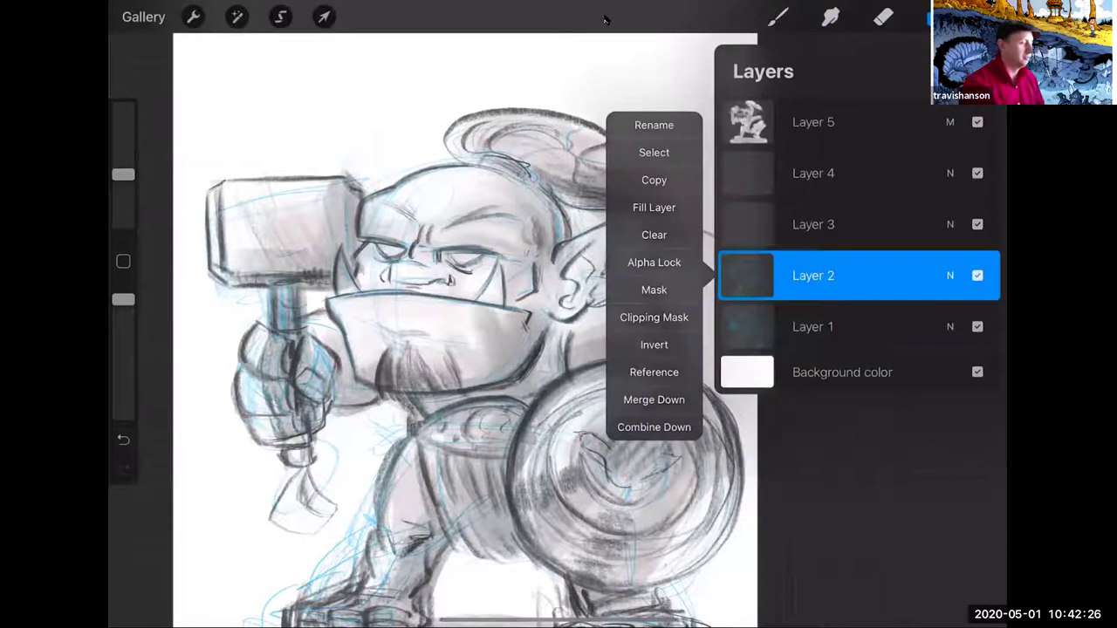
left_click(950, 275)
mouse_move(903, 318)
left_mouse_down()
mouse_move(801, 317)
mouse_move(810, 317)
left_mouse_up()
left_click(950, 255)
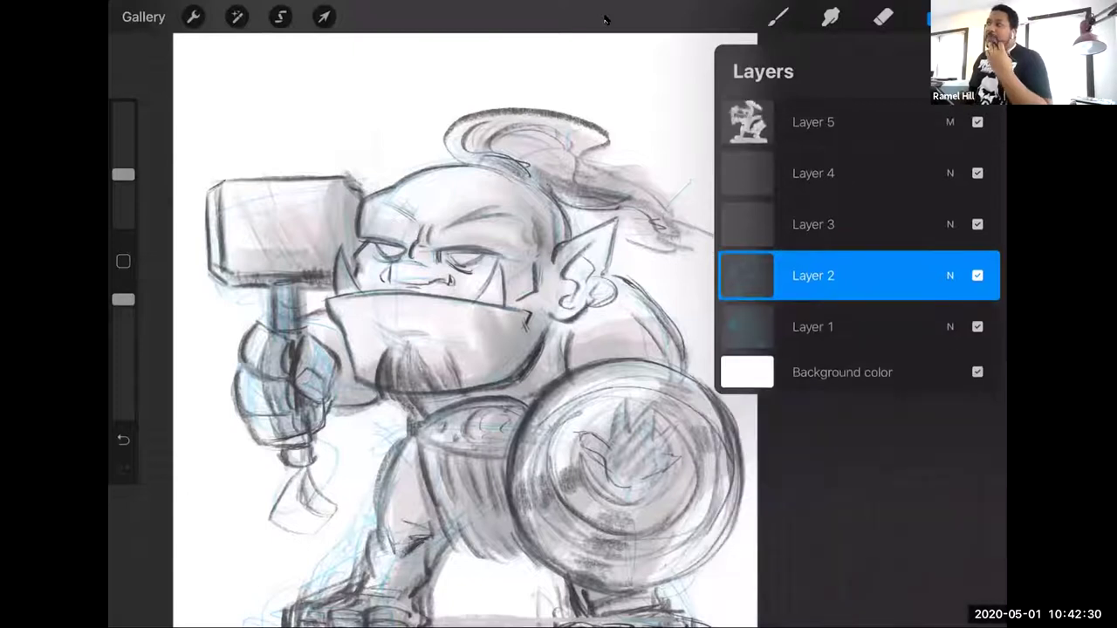
left_click(930, 17)
left_click(830, 17)
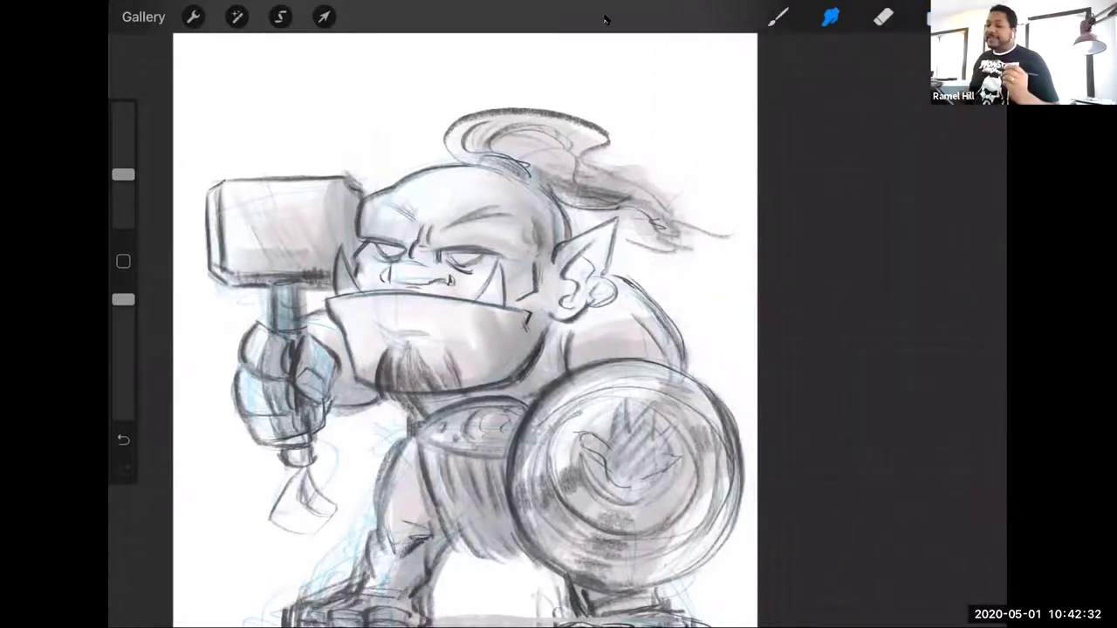
- On Layer 5, smudge the grey shadow under the left foot, spreading it left and softening near the leg
scroll(465, 330, "down", 3)
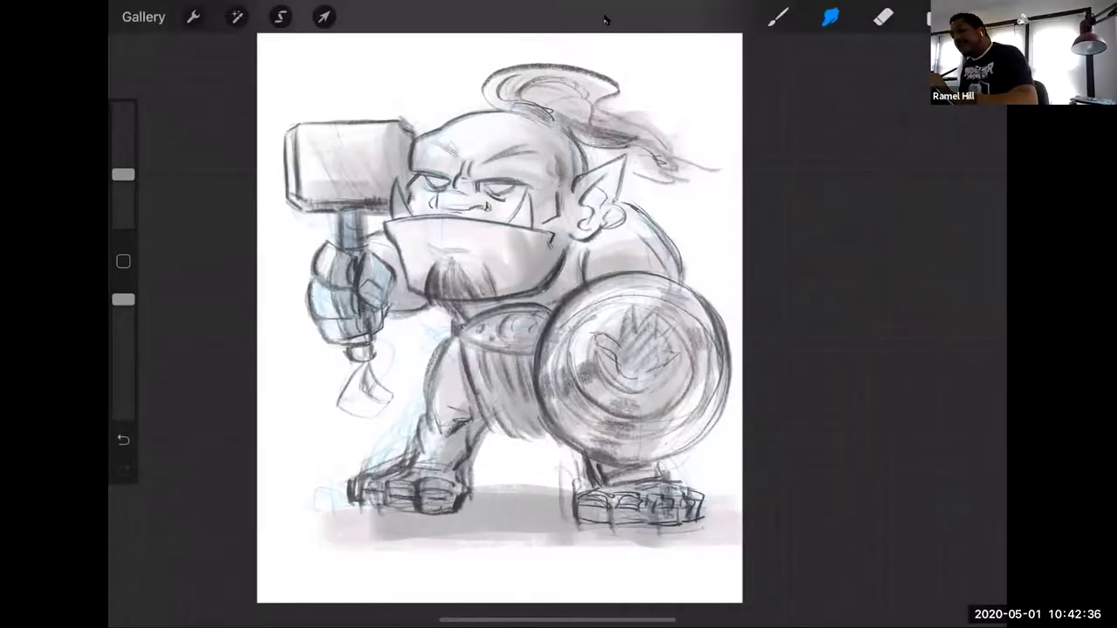
key("l")
left_click(813, 122)
key("l")
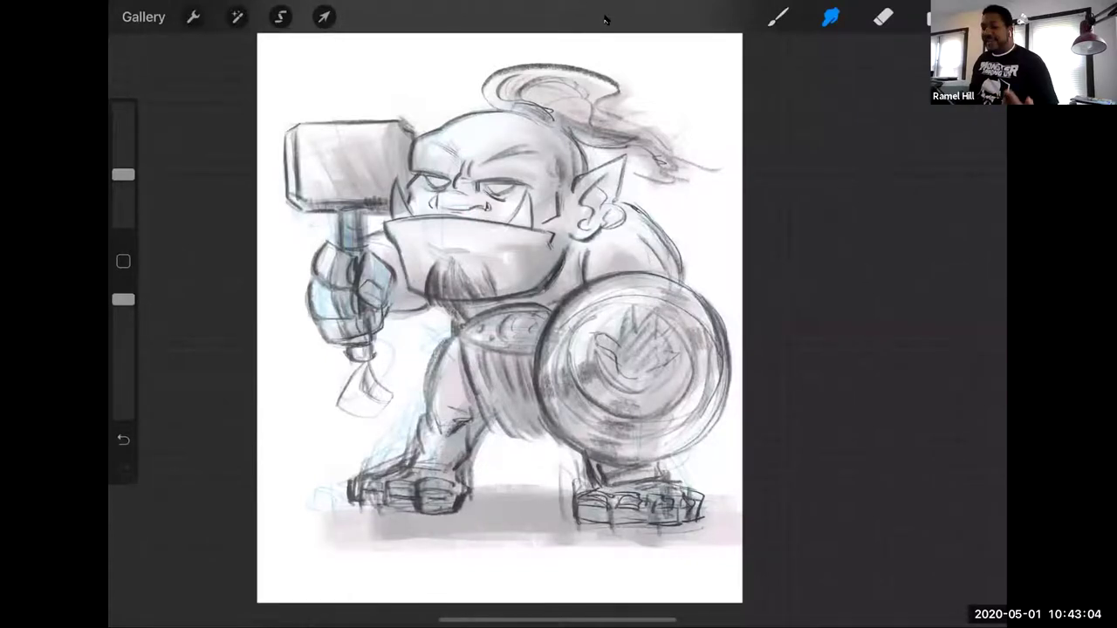
mouse_move(383, 532)
left_mouse_down()
mouse_move(319, 541)
mouse_move(402, 517)
mouse_move(389, 548)
left_mouse_up()
left_click_drag(321, 543, 414, 524)
mouse_move(311, 524)
left_mouse_down()
mouse_move(407, 522)
mouse_move(376, 502)
mouse_move(445, 439)
mouse_move(459, 465)
left_mouse_up()
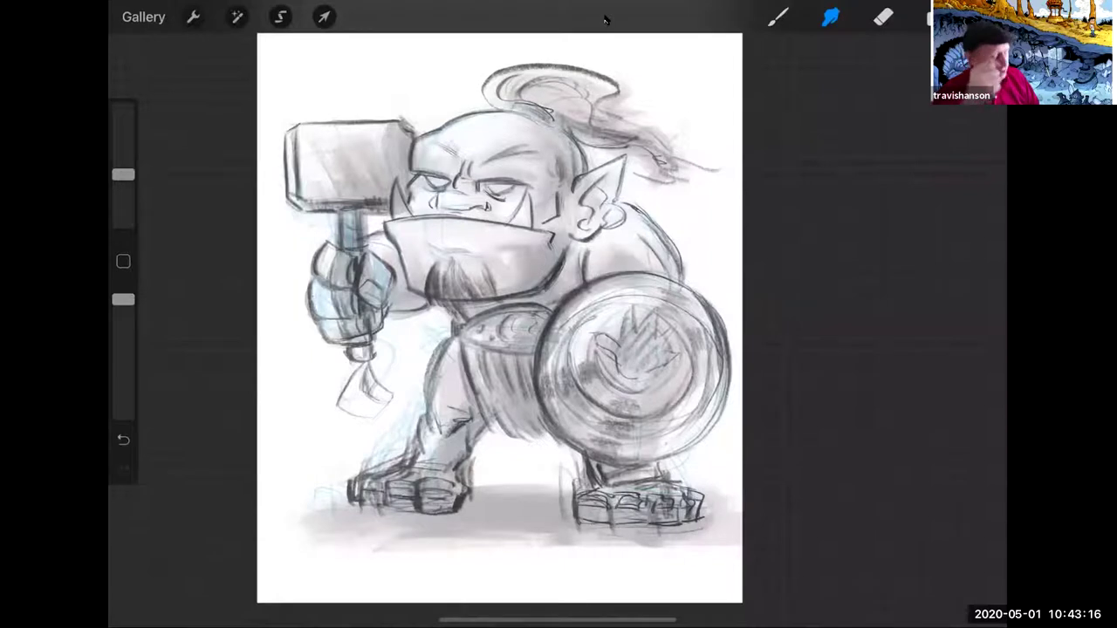
- Check the eraser brush, then add a new highlight layer above Layer 5
key("e")
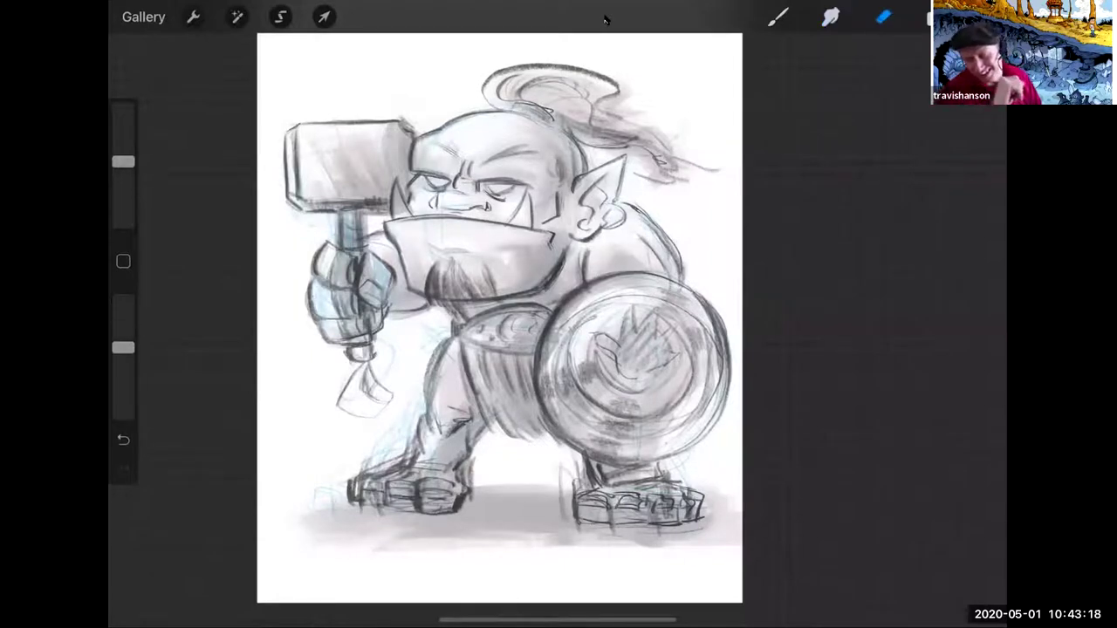
left_click(883, 16)
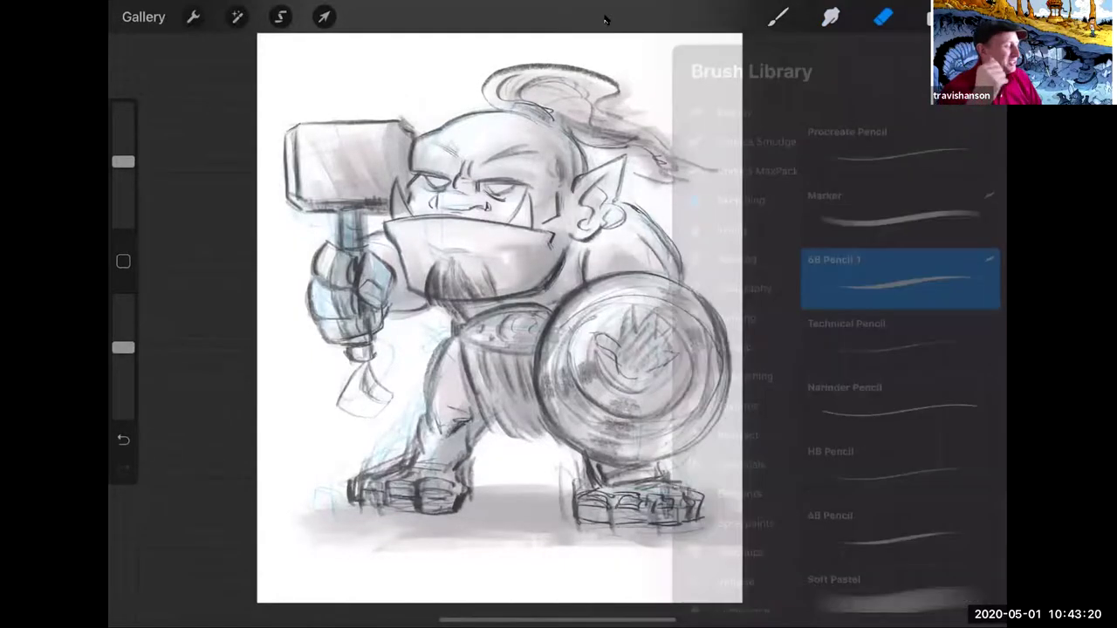
key("l")
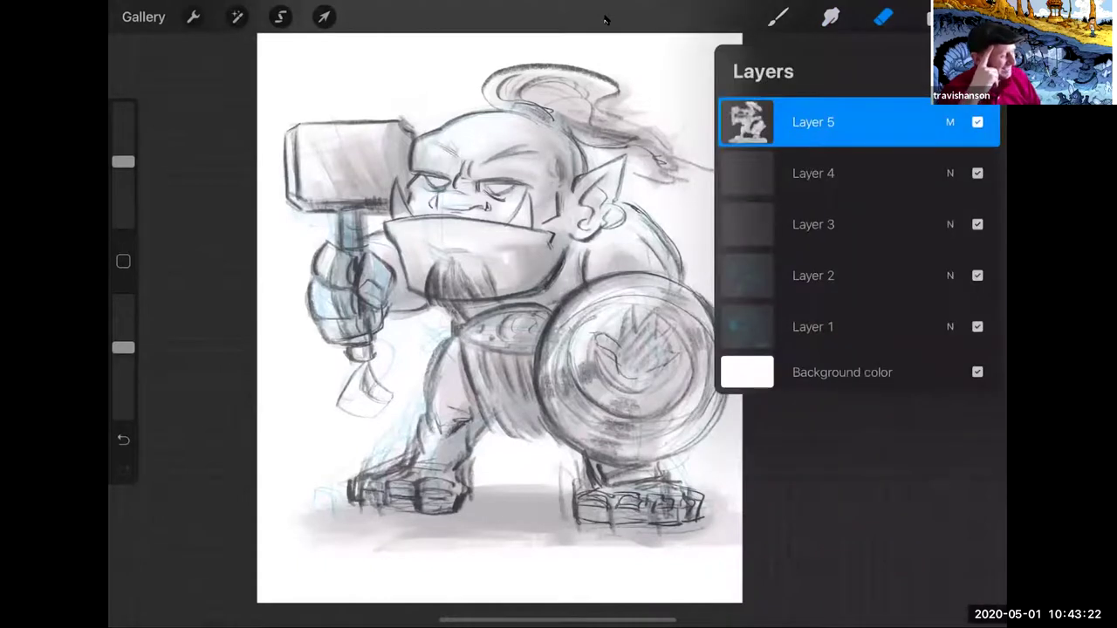
key("ctrl+n")
key("l")
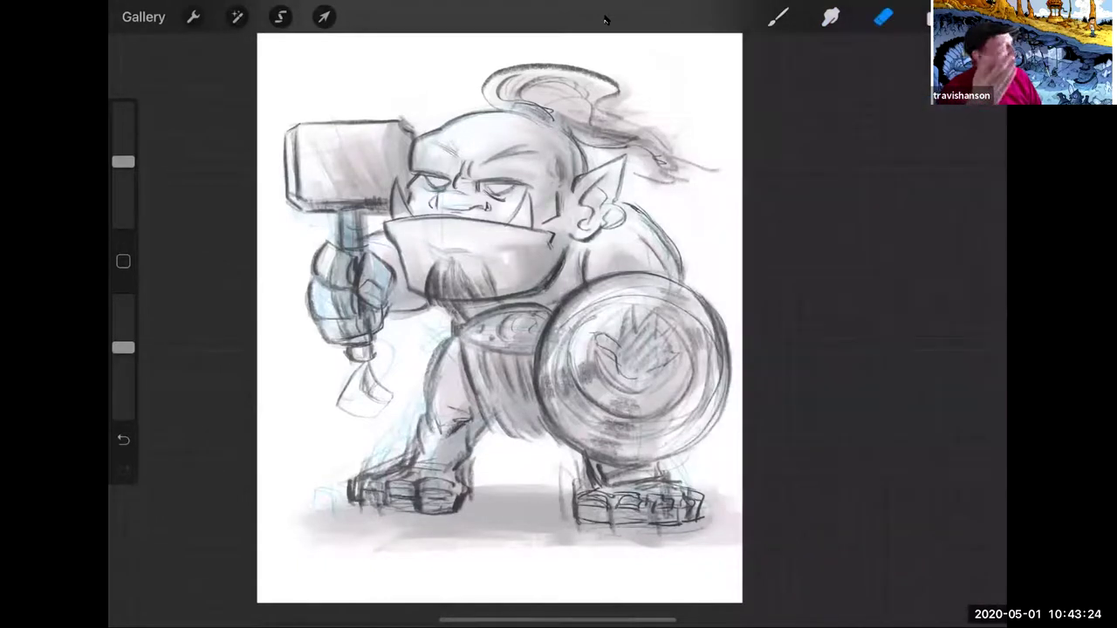
- Choose white and the Sketching 6B Pencil 1 brush for the shield glints
key("c")
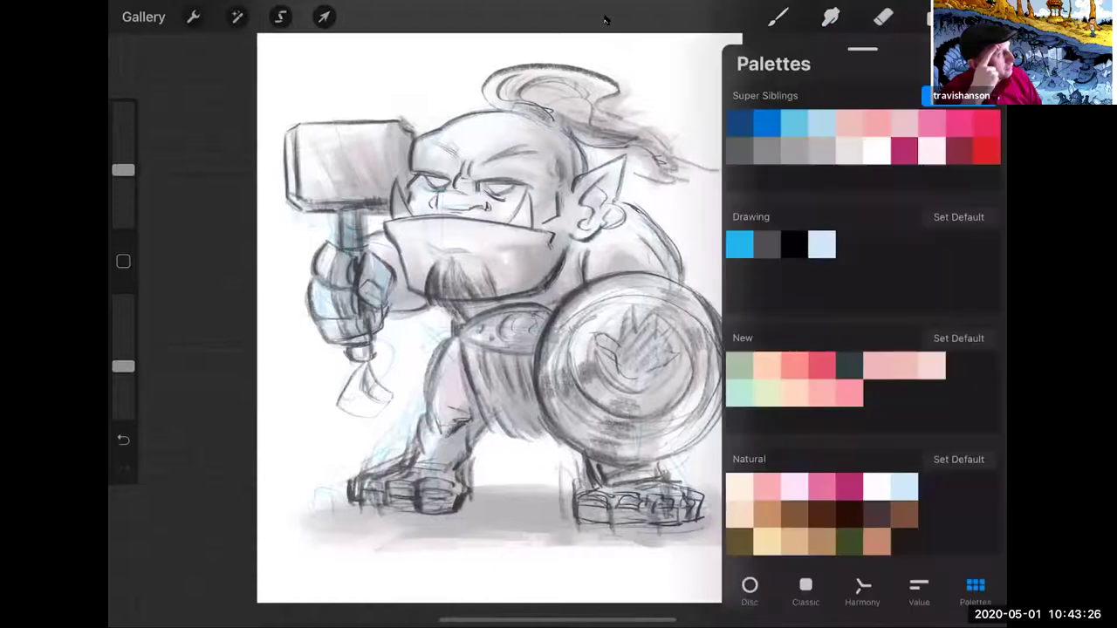
key("b")
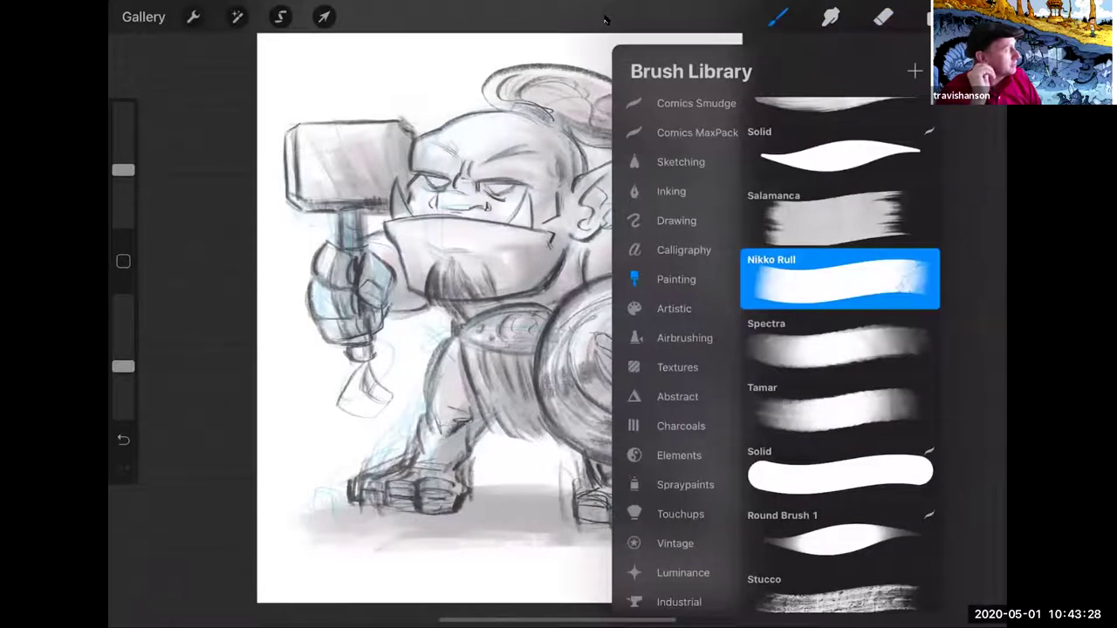
left_click(680, 162)
left_click(839, 353)
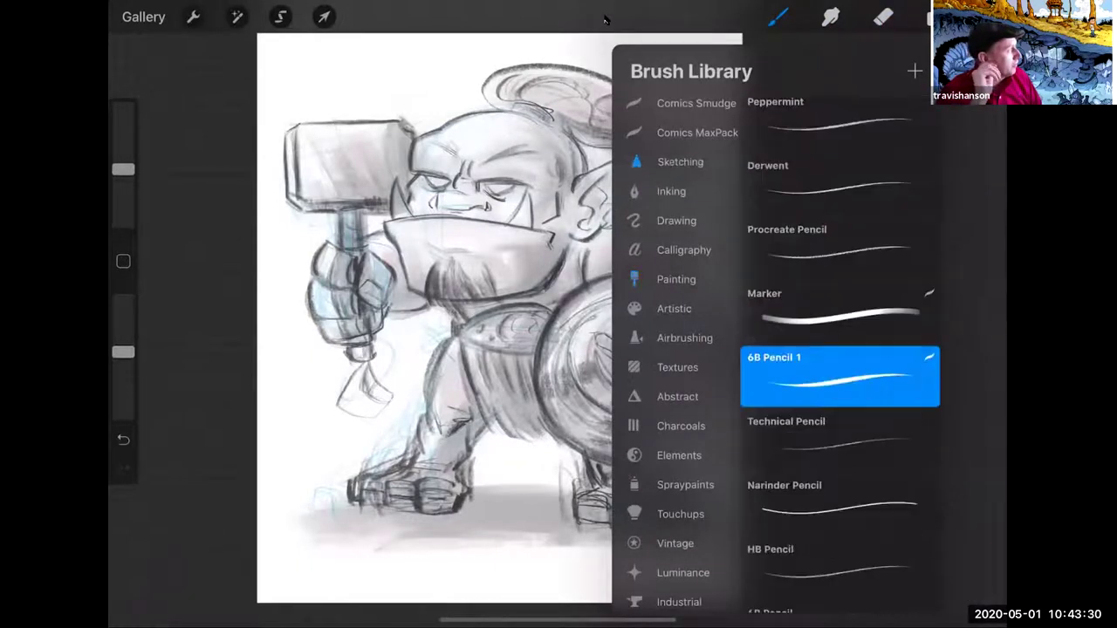
key("Escape")
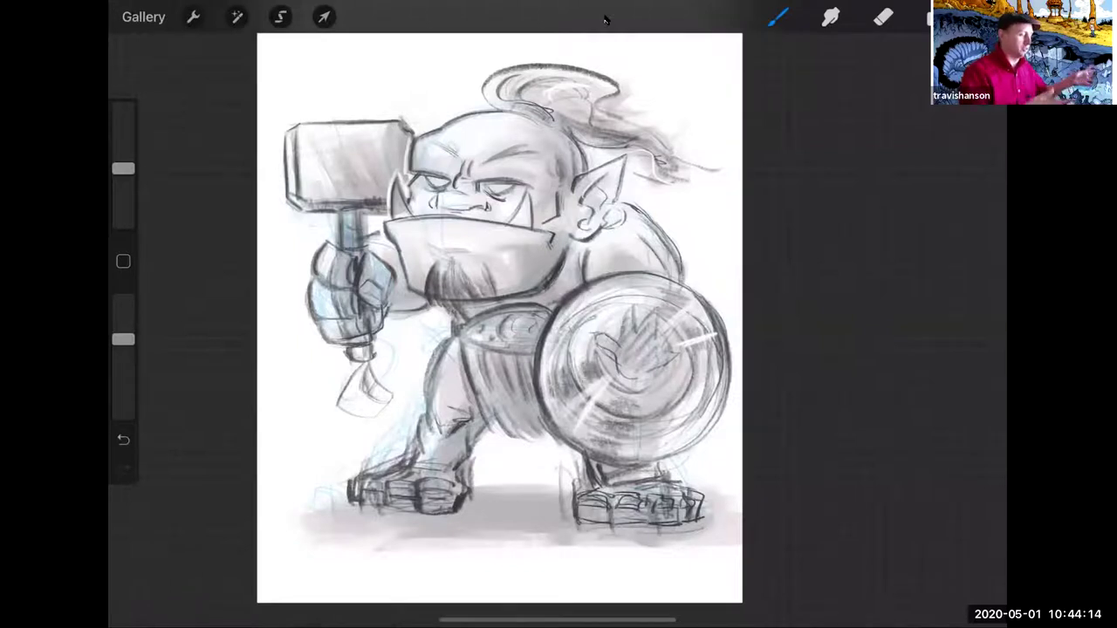
- Switch to the Eraser and make the grey-shaded Layer 5 active
scroll(499, 318, "down", 5)
scroll(551, 332, "up", 2)
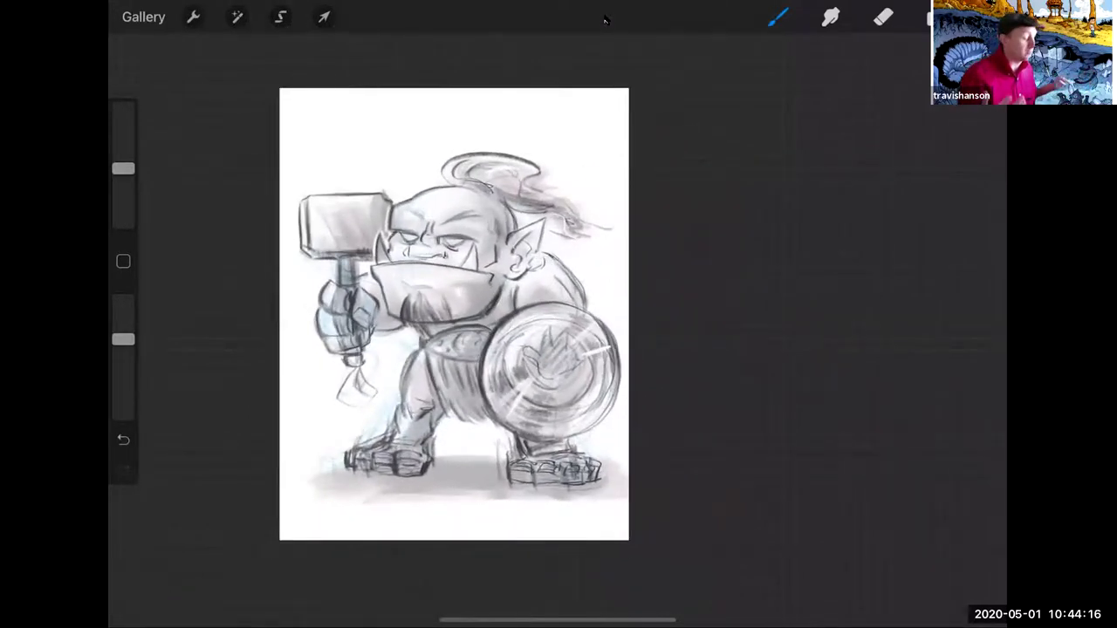
scroll(436, 314, "up", 3)
scroll(436, 314, "up", 1)
key("e")
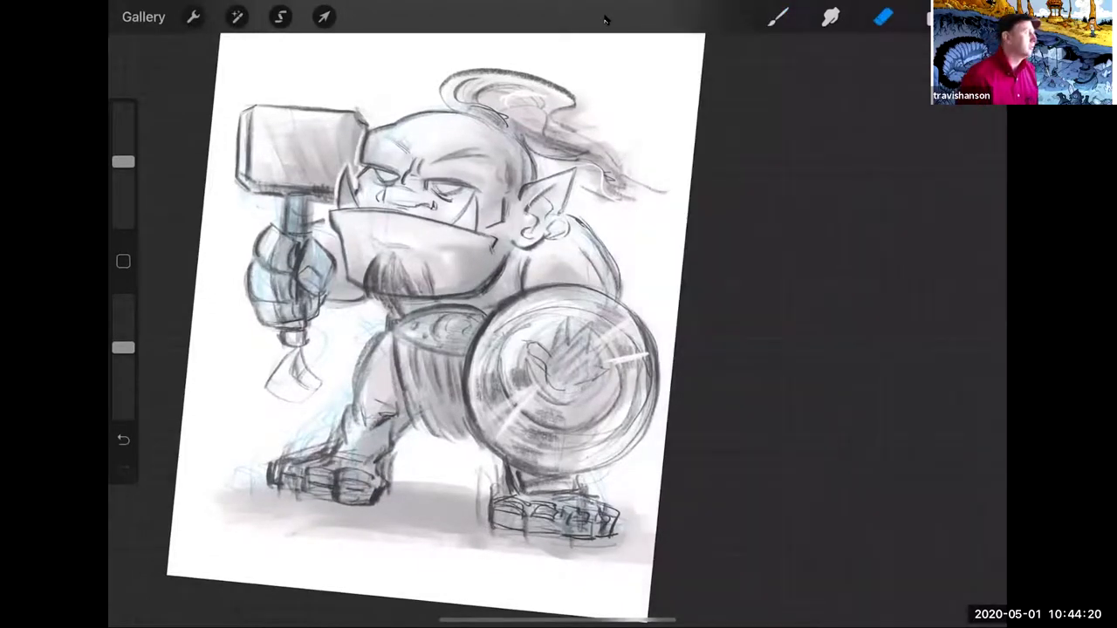
key("l")
key("alt+bracketleft")
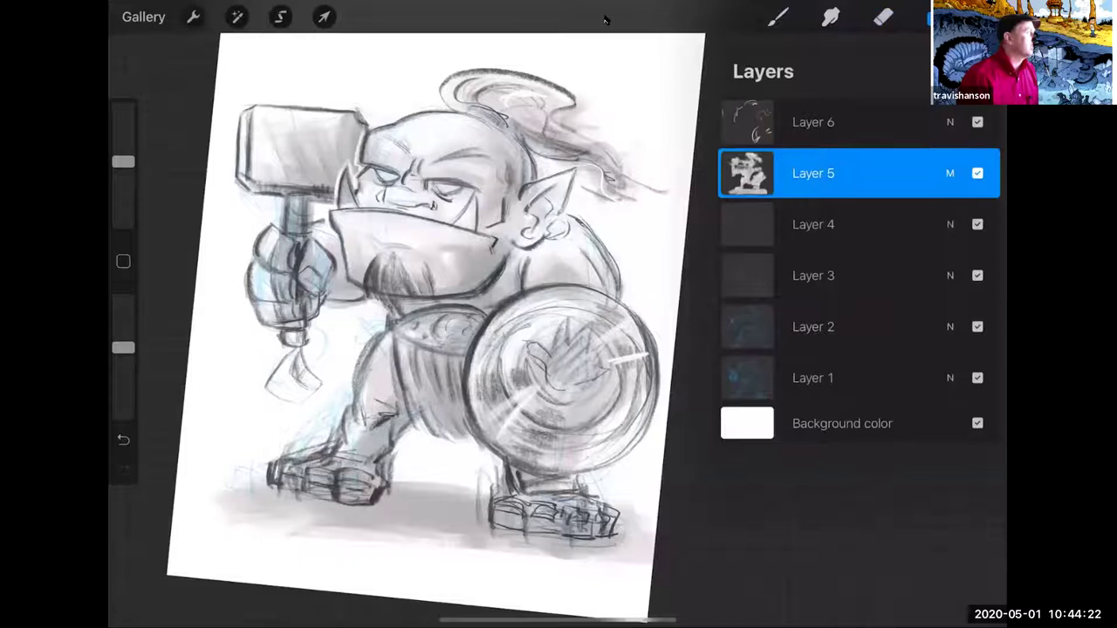
key("l")
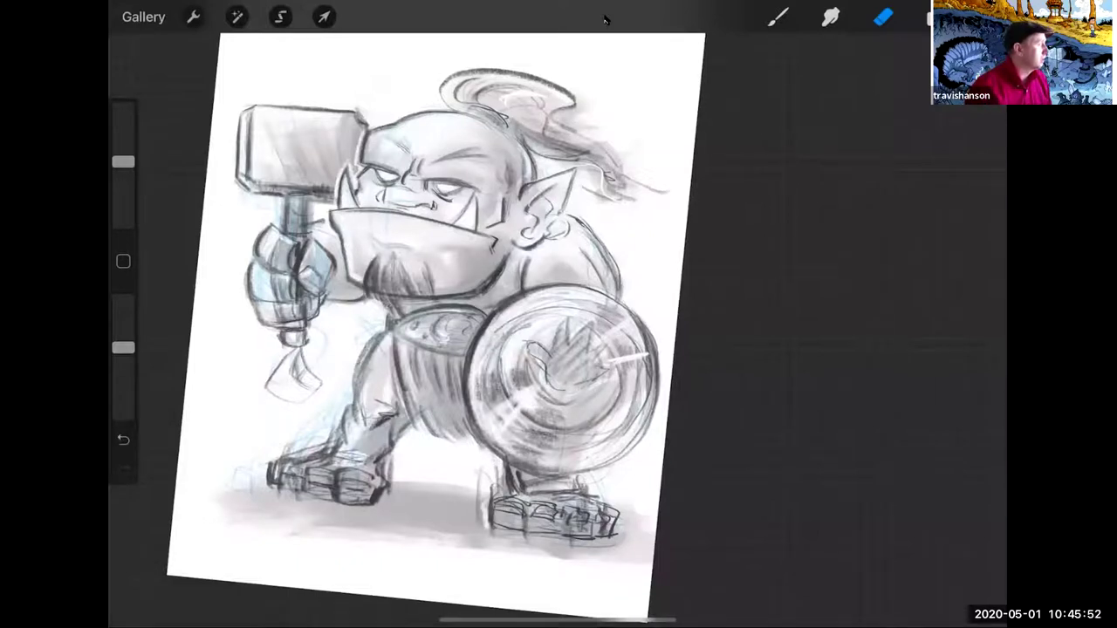
- Zoom and rotate the canvas for a close, angled view of the orc's head and shield
scroll(436, 314, "down", 2)
scroll(437, 314, "up", 2)
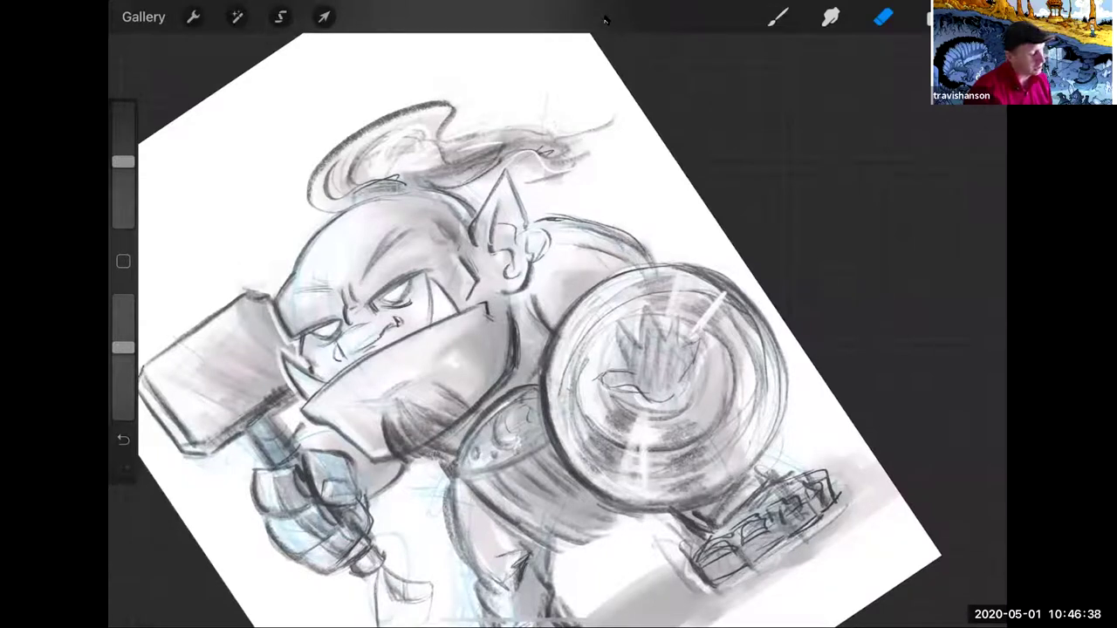
- Lightly erase the stray hair strands behind the orc's head, then refit the canvas
left_click_drag(504, 159, 560, 184)
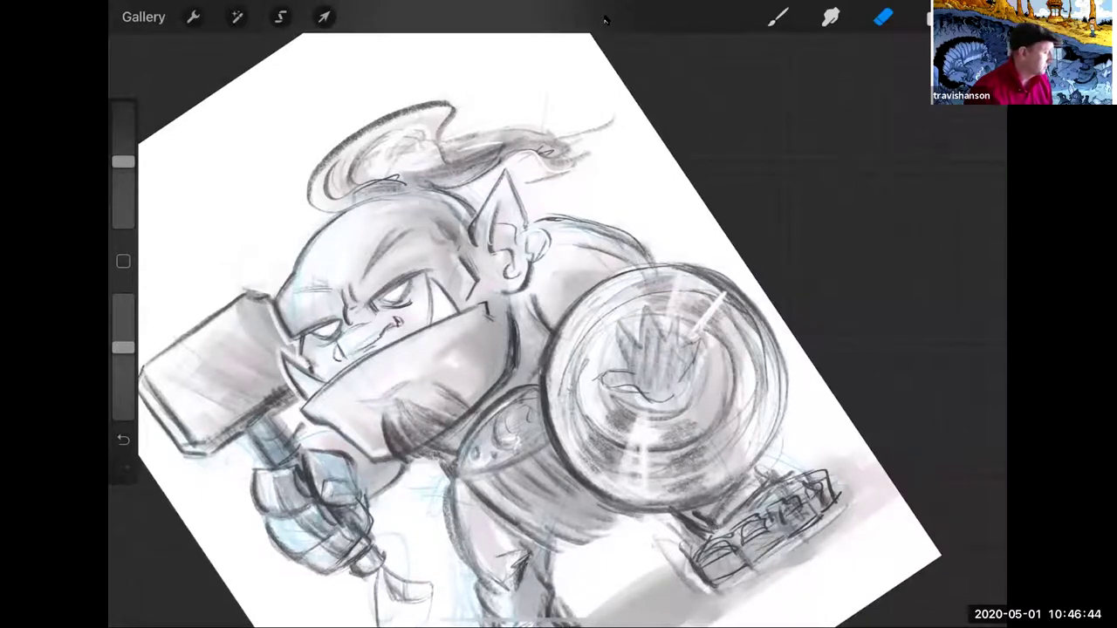
scroll(524, 332, "down", 5)
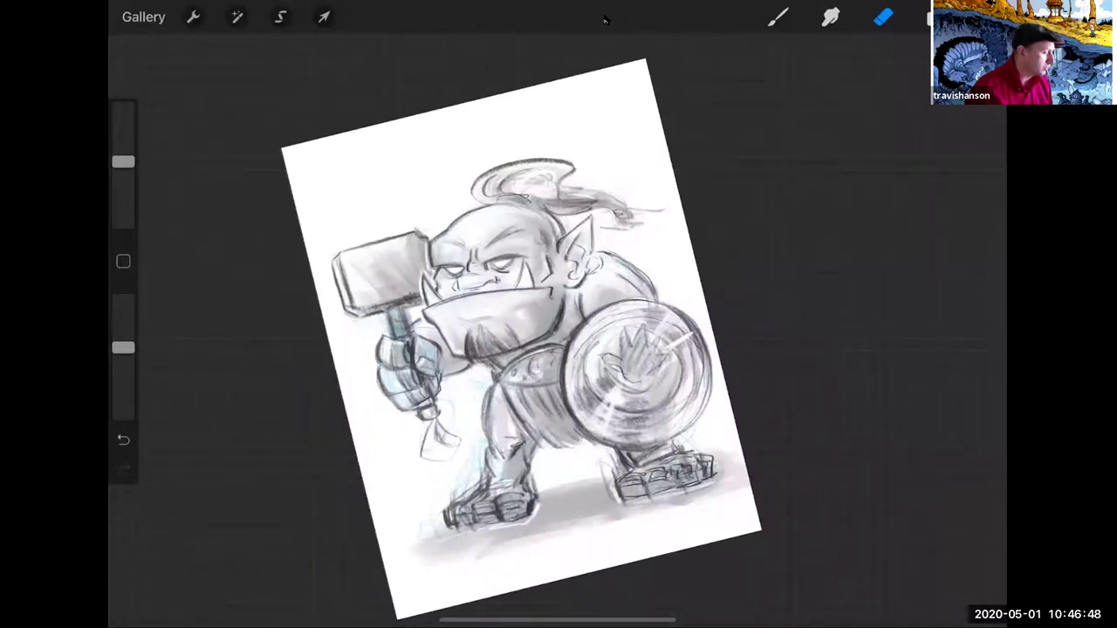
scroll(489, 331, "up", 5)
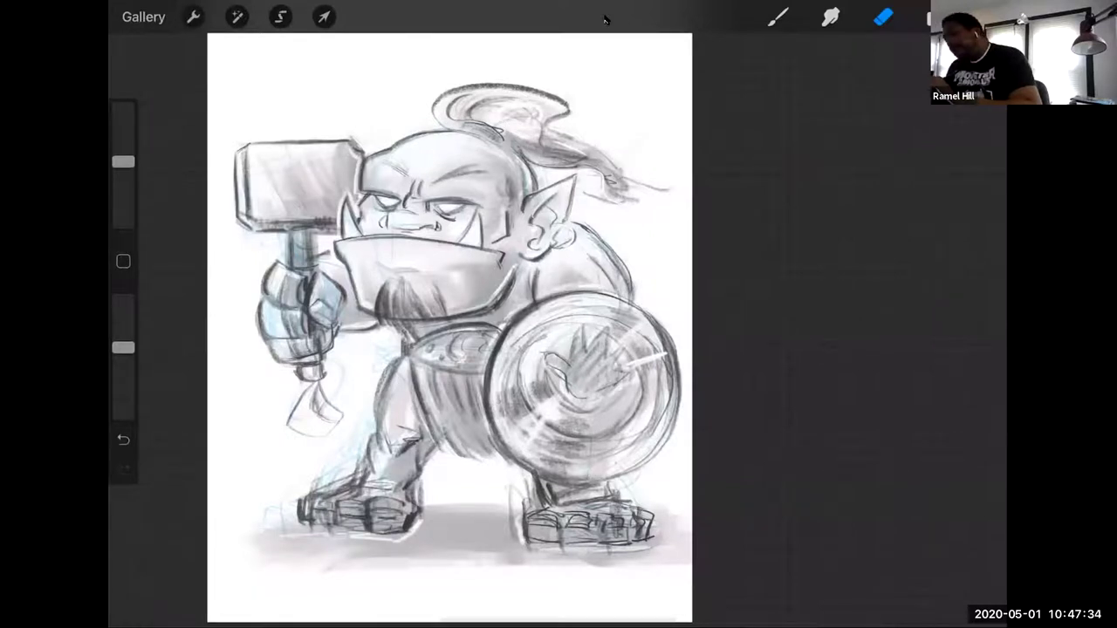
- Switch to the Marker brush and darken the line along the orc's brow
key("b")
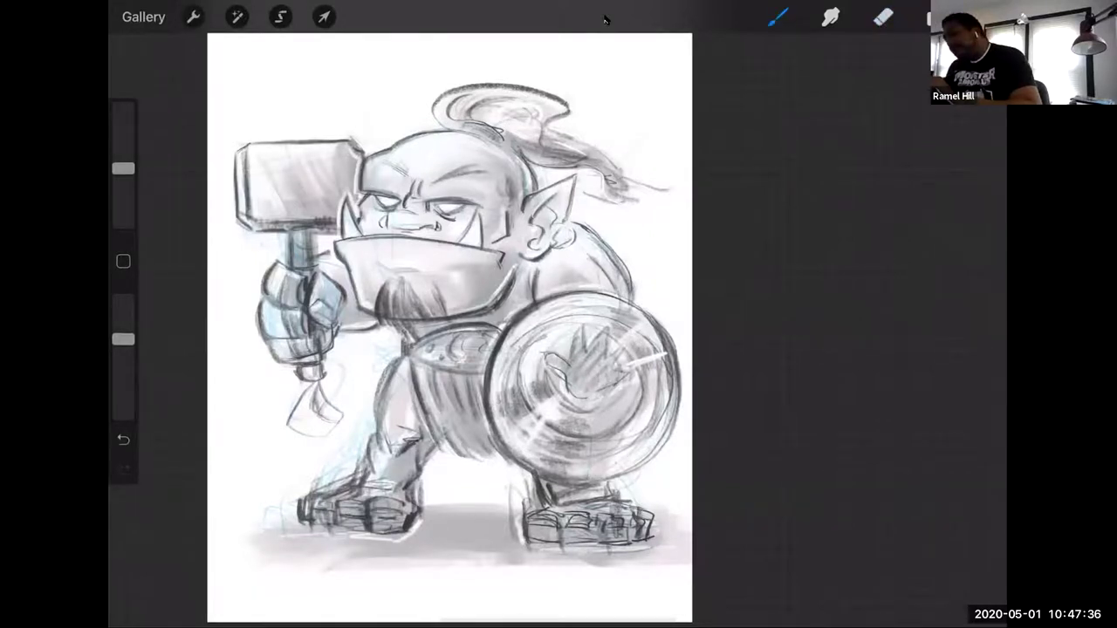
key("c")
key("b")
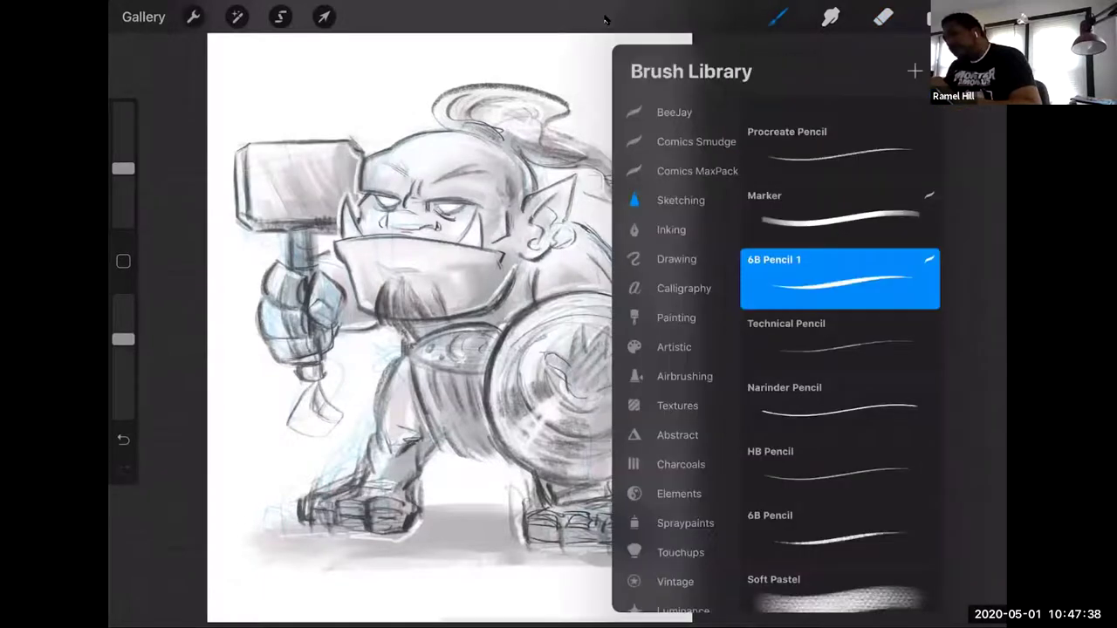
left_click(834, 209)
key("b")
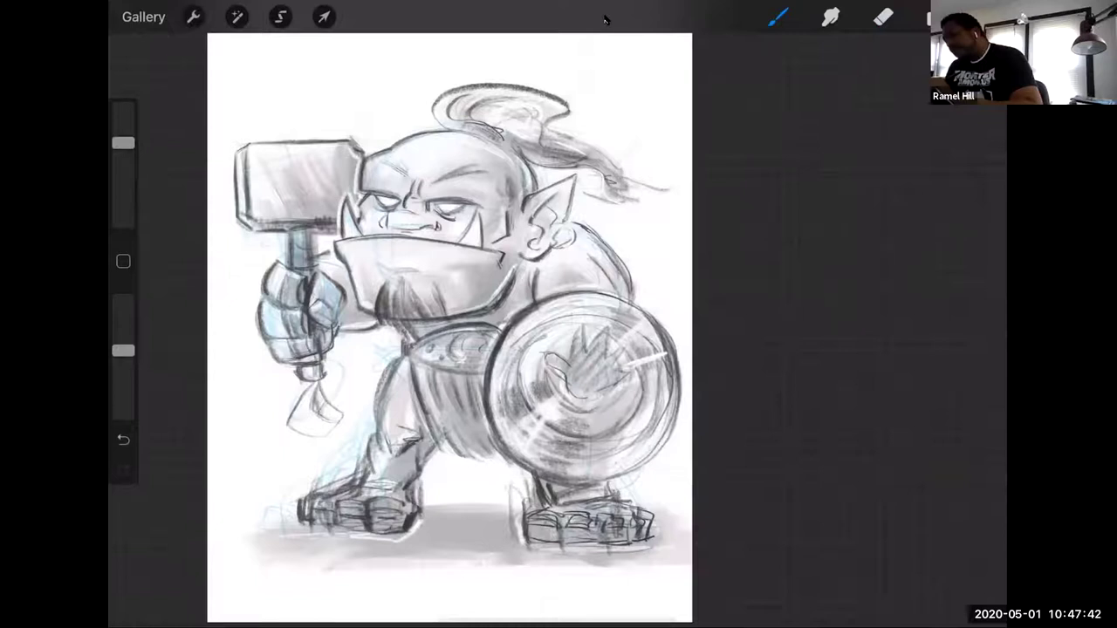
left_click_drag(434, 187, 492, 176)
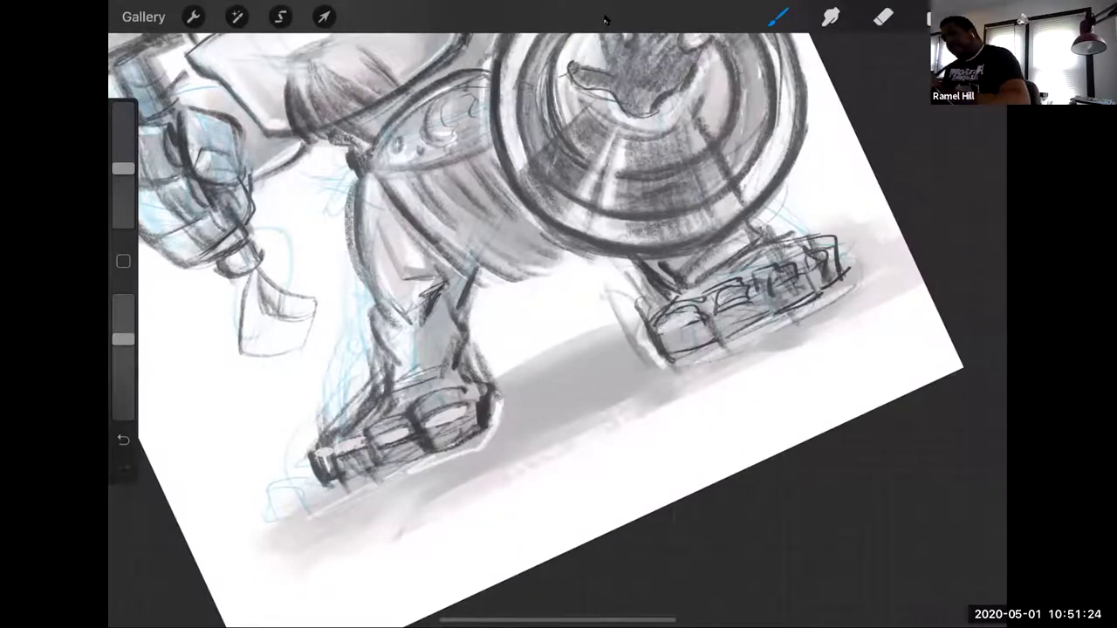
- Add a light highlight on the right boot, then pick dark grey from the Drawing palette
left_click_drag(761, 276, 787, 284)
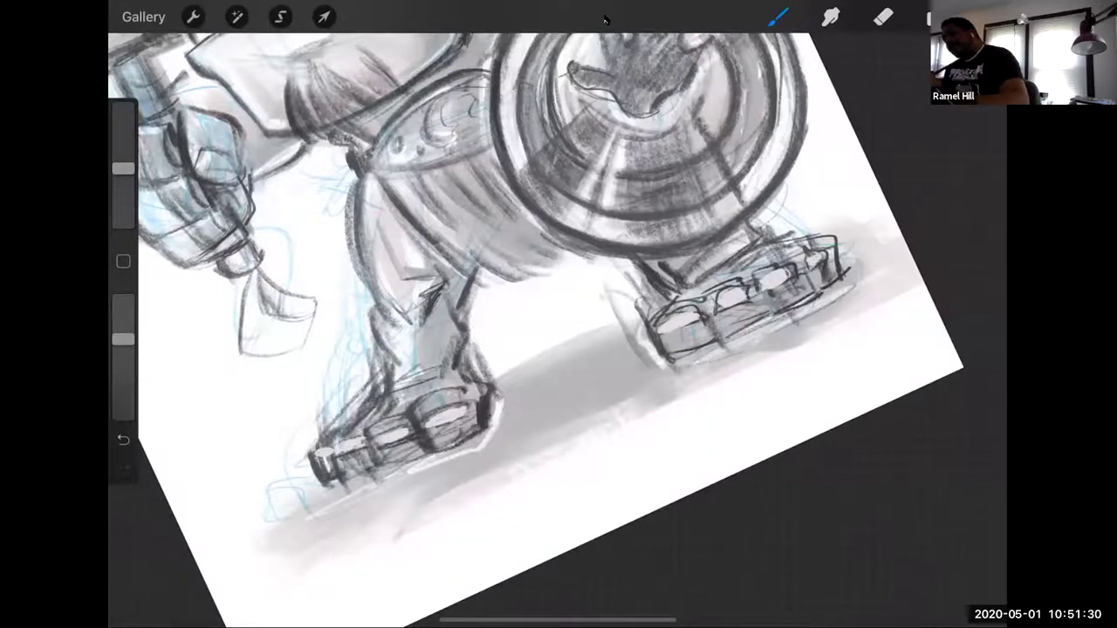
left_click(777, 17)
left_click(985, 17)
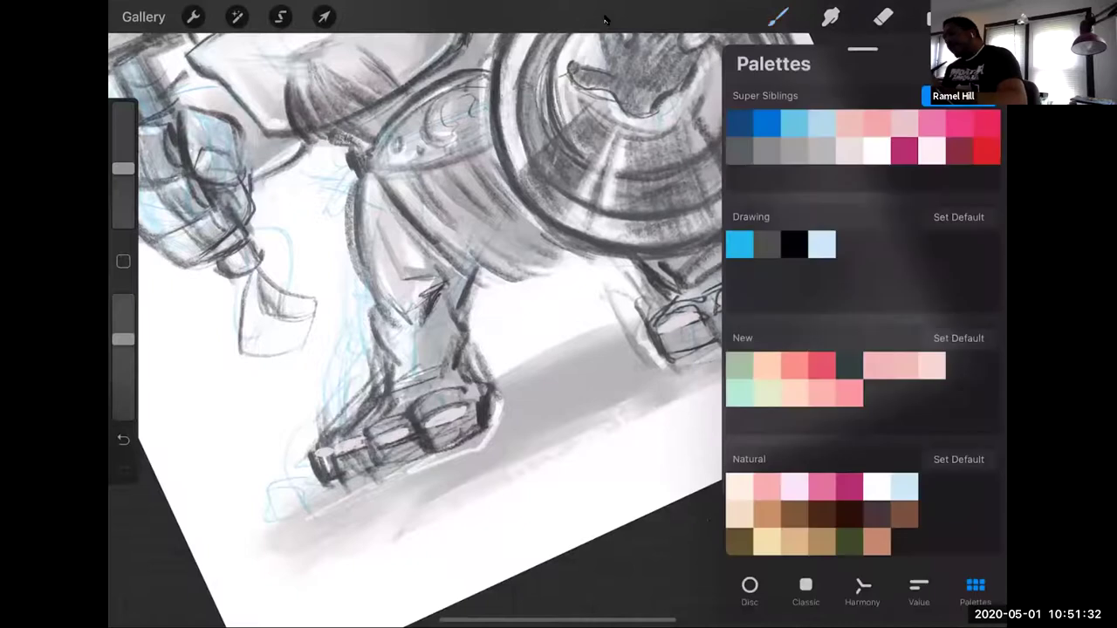
left_click(766, 244)
left_click(984, 16)
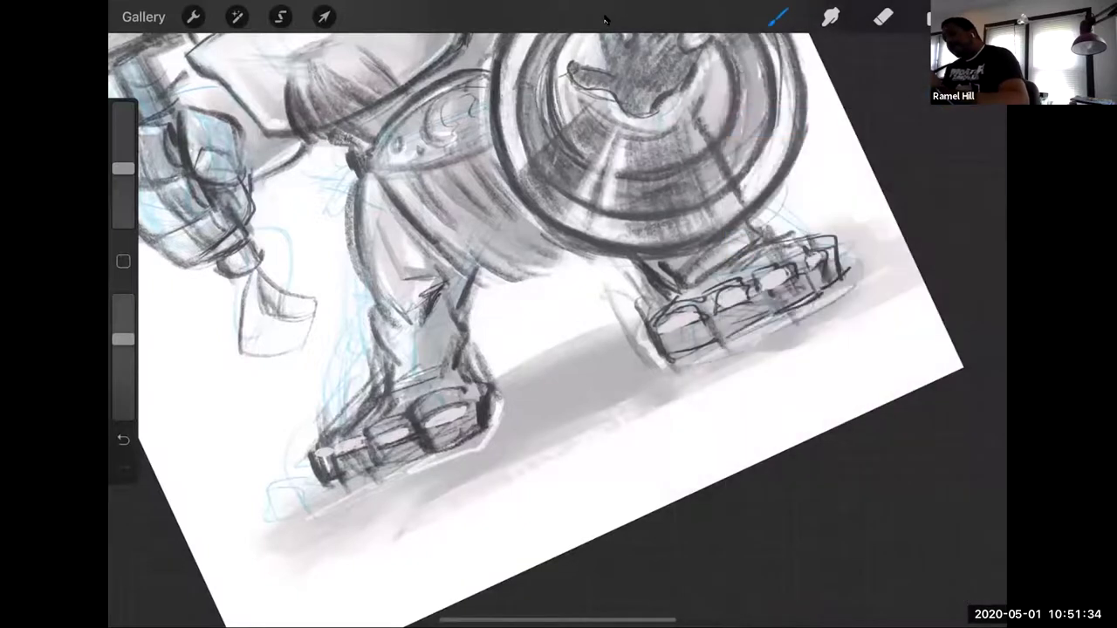
- Darken the right boot's left edge, the left leg and foot outline, and the right ankle
left_click_drag(656, 306, 675, 329)
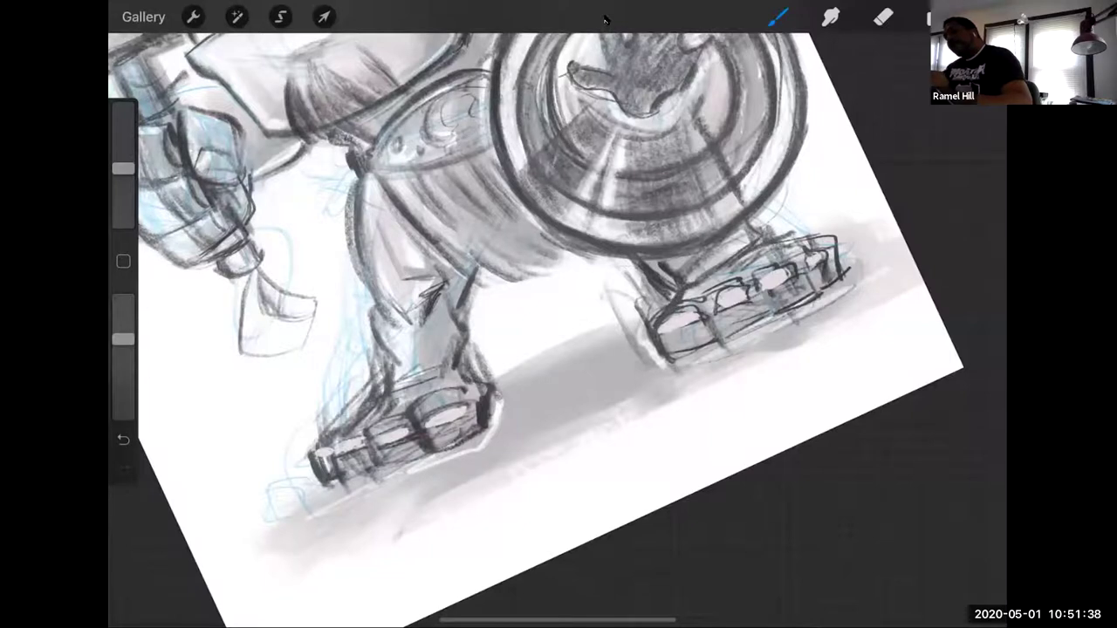
left_click_drag(669, 323, 695, 334)
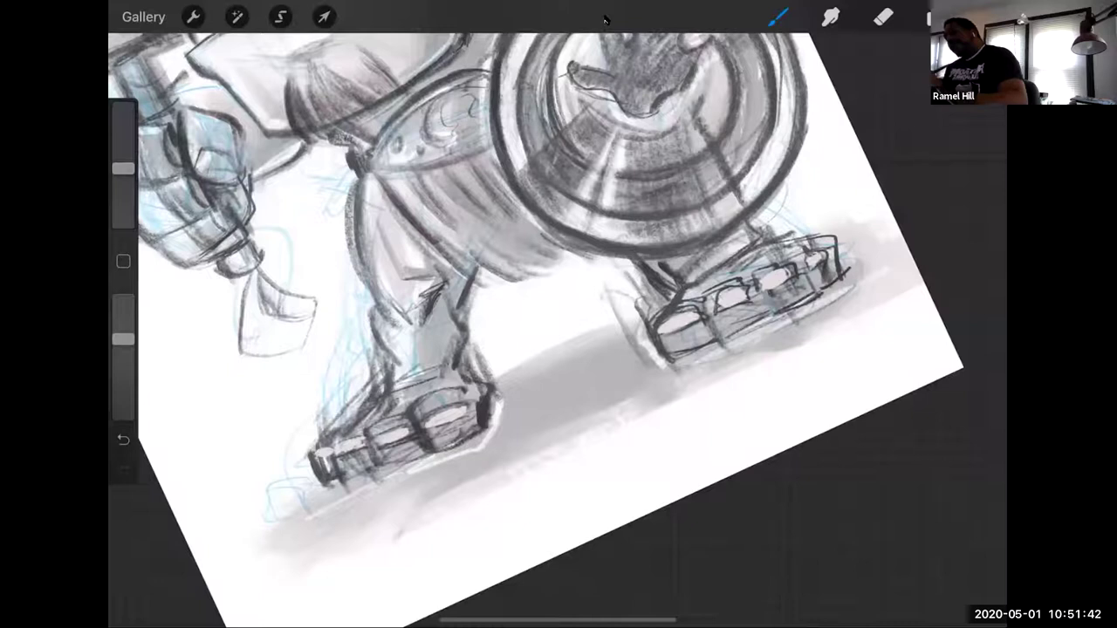
left_click_drag(719, 334, 761, 321)
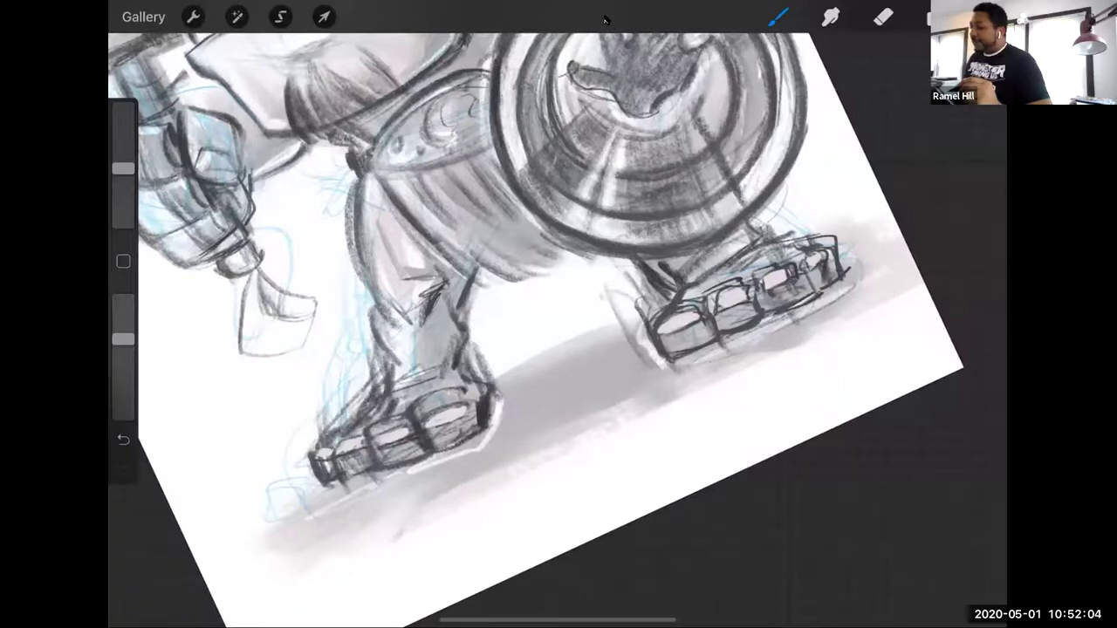
mouse_move(466, 345)
left_mouse_down()
mouse_move(468, 373)
mouse_move(483, 376)
mouse_move(498, 405)
left_mouse_up()
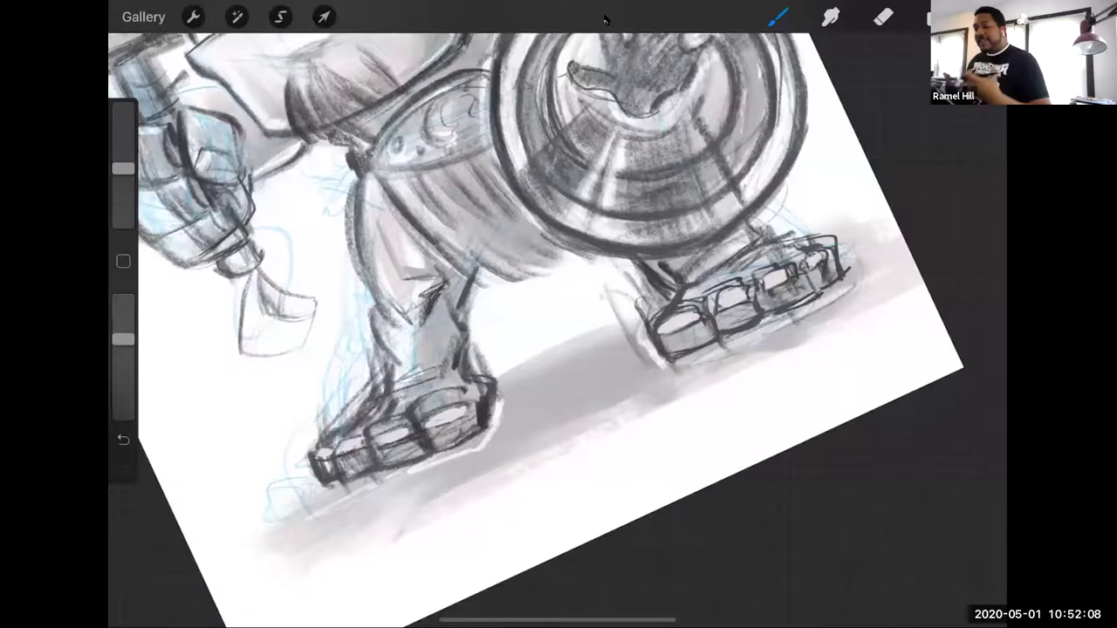
mouse_move(762, 242)
left_mouse_down()
mouse_move(735, 223)
mouse_move(719, 263)
left_mouse_up()
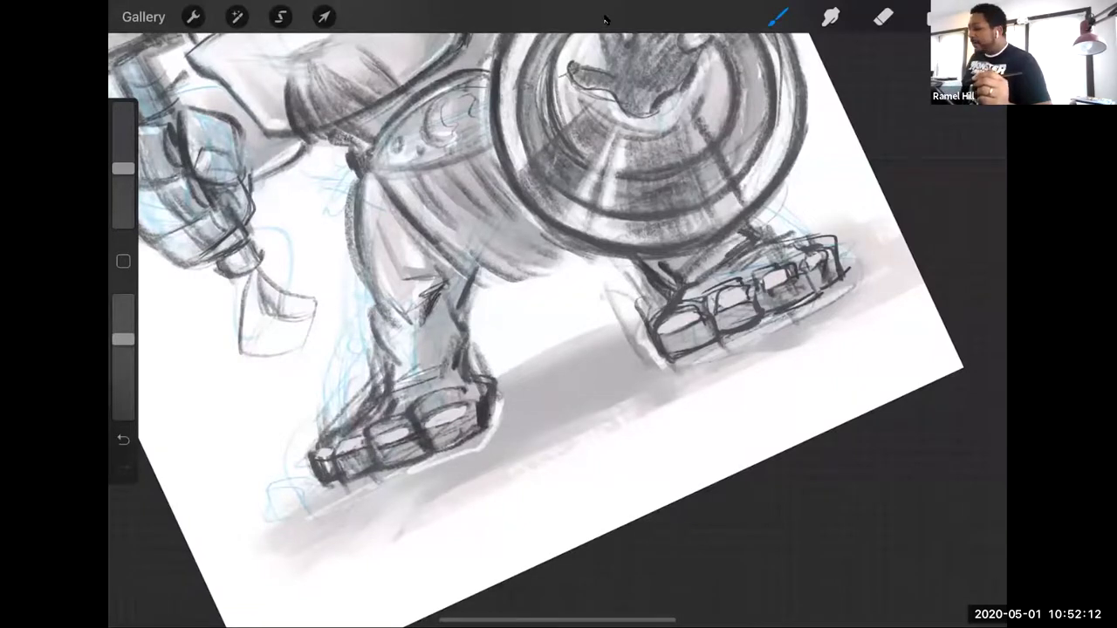
scroll(537, 314, "down", 5)
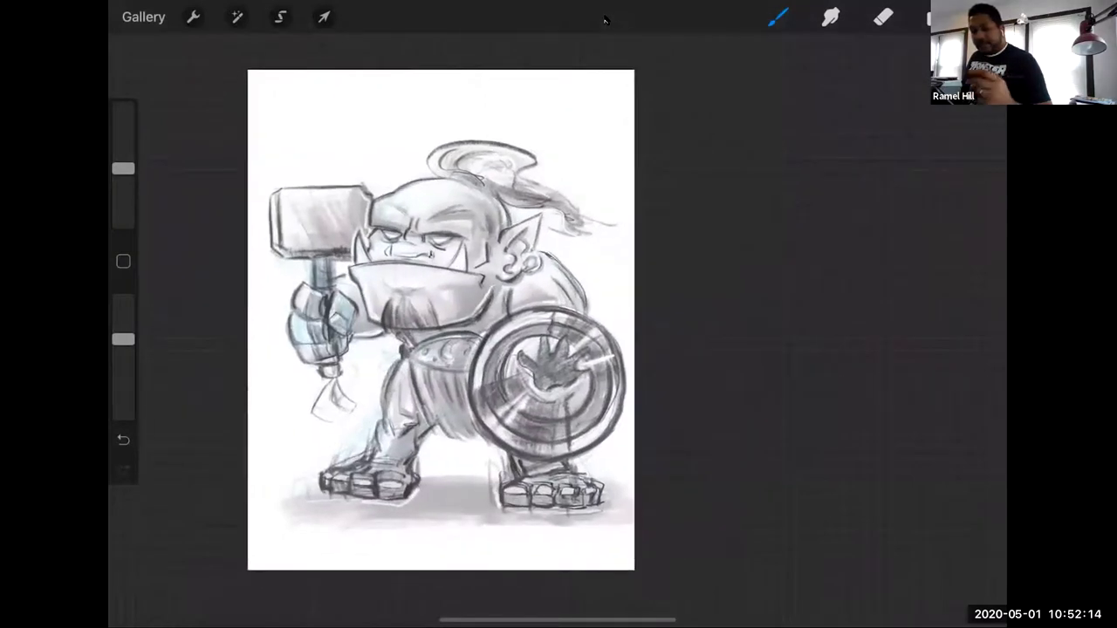
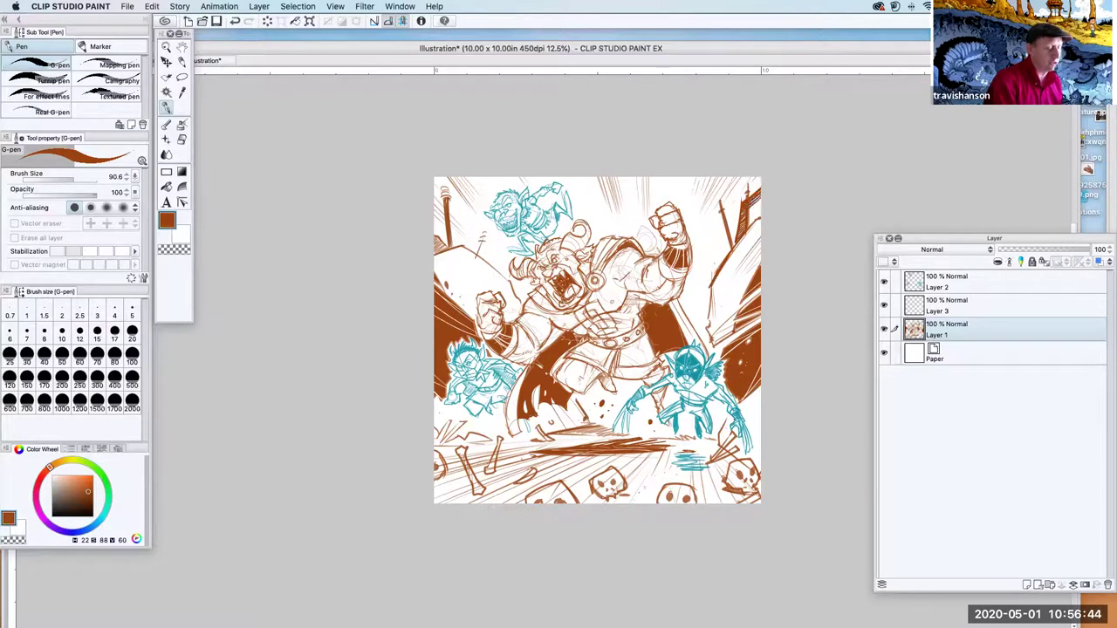
- Ink darker G-pen hatching at the top-right corner, right edge, bottom skulls and lower-left
left_click_drag(761, 180, 752, 194)
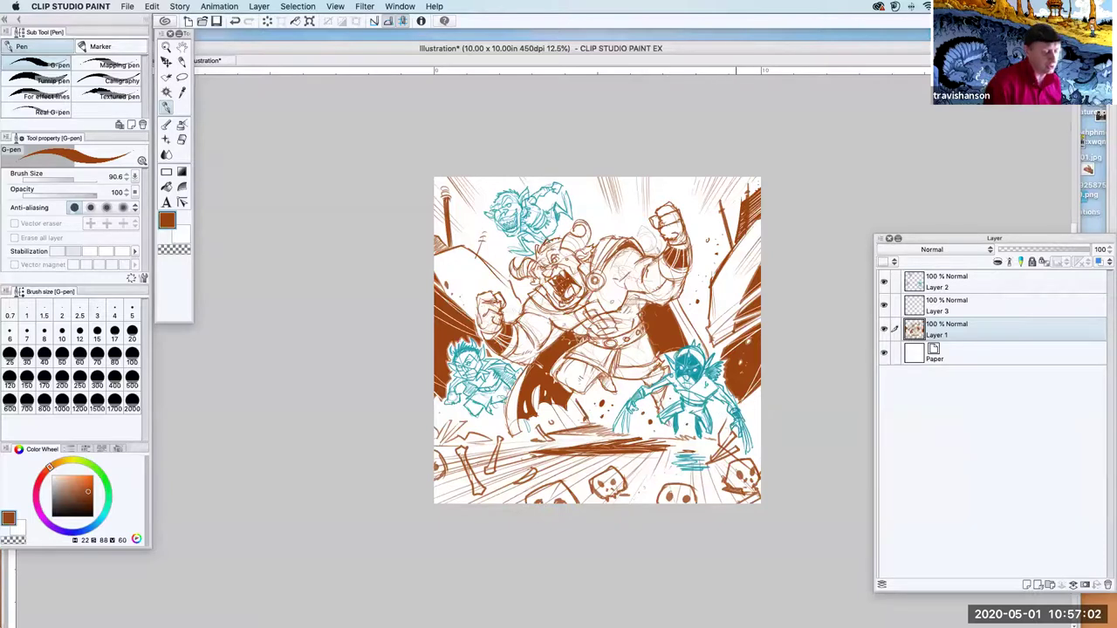
left_click_drag(740, 407, 764, 386)
left_click_drag(747, 455, 756, 491)
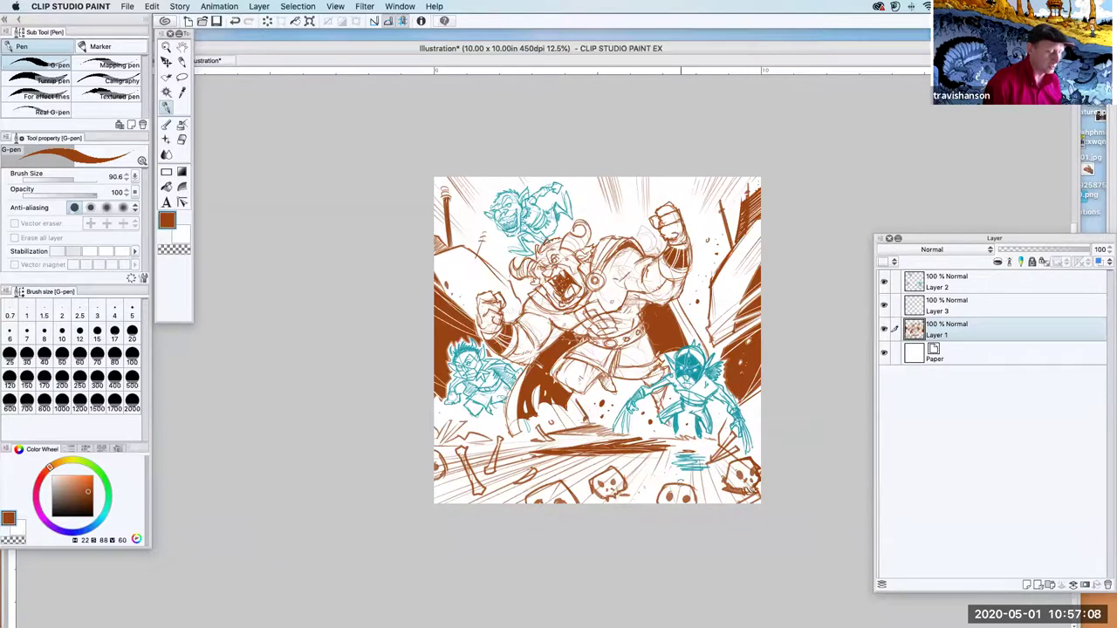
left_click_drag(677, 480, 679, 489)
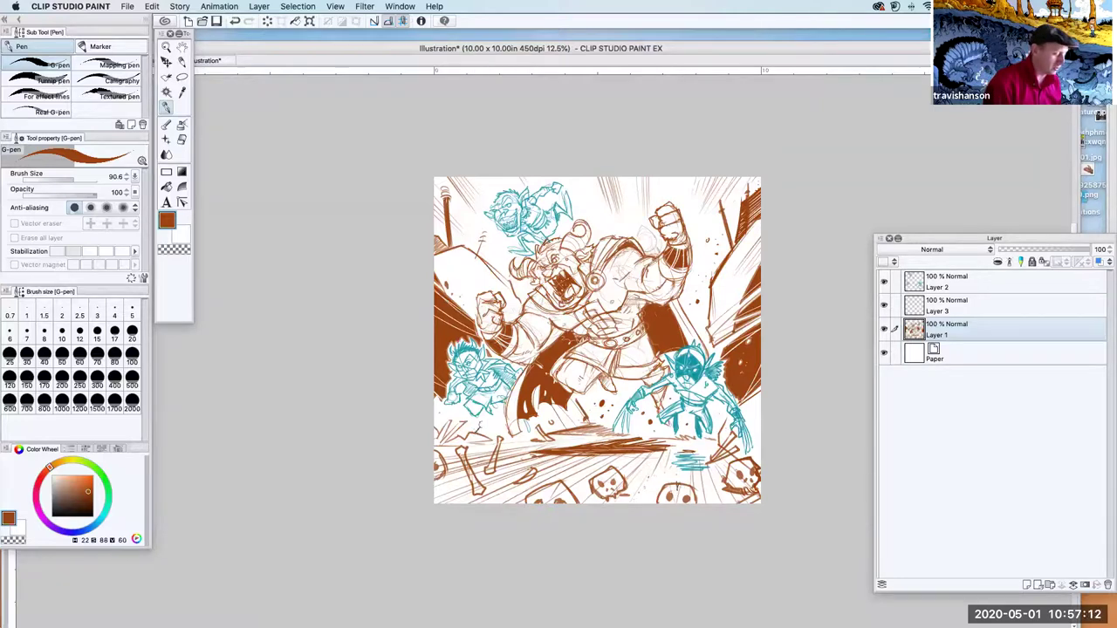
mouse_move(487, 423)
left_mouse_down()
mouse_move(485, 437)
mouse_move(446, 442)
mouse_move(473, 428)
left_mouse_up()
mouse_move(470, 433)
left_mouse_down()
mouse_move(475, 424)
mouse_move(445, 427)
left_mouse_up()
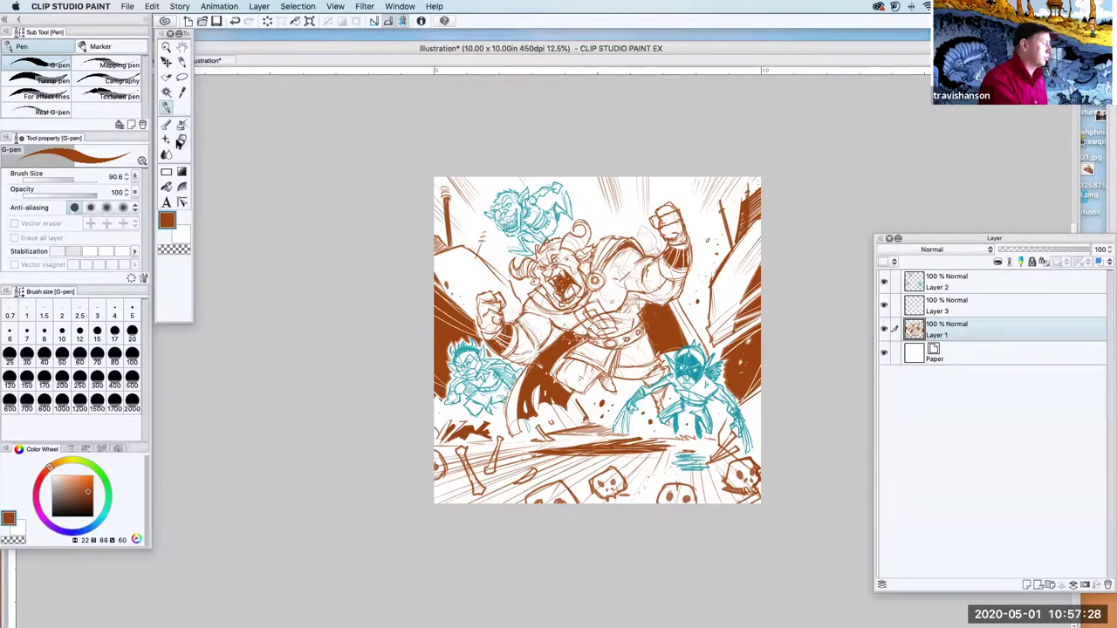
- Move from the Snap eraser and pen to the Darker pencil for sketching
left_click(181, 139)
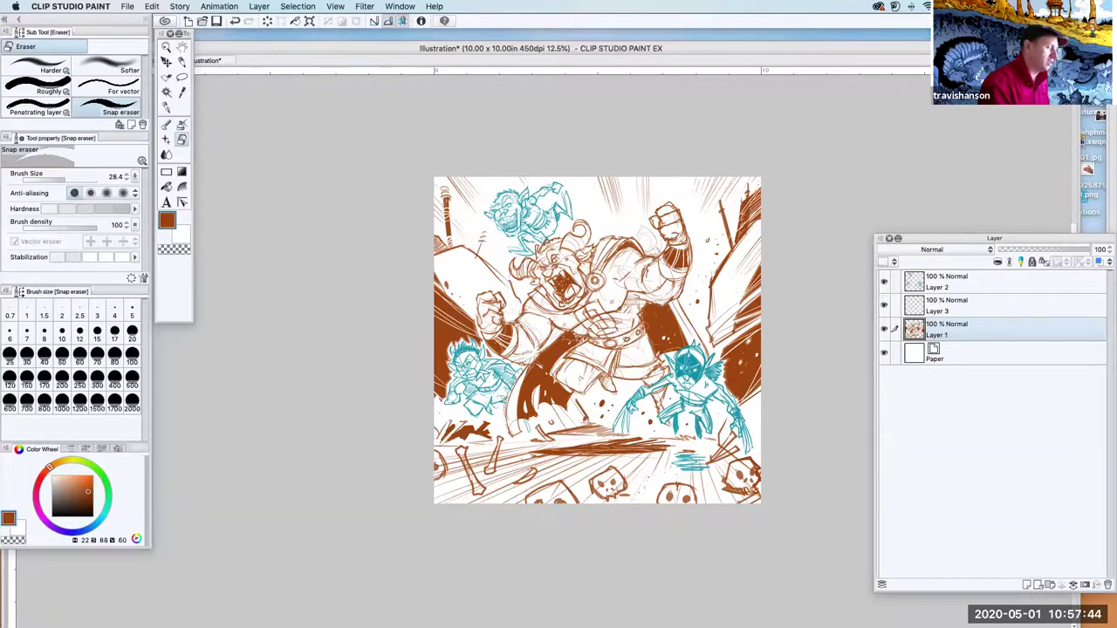
left_click(166, 106)
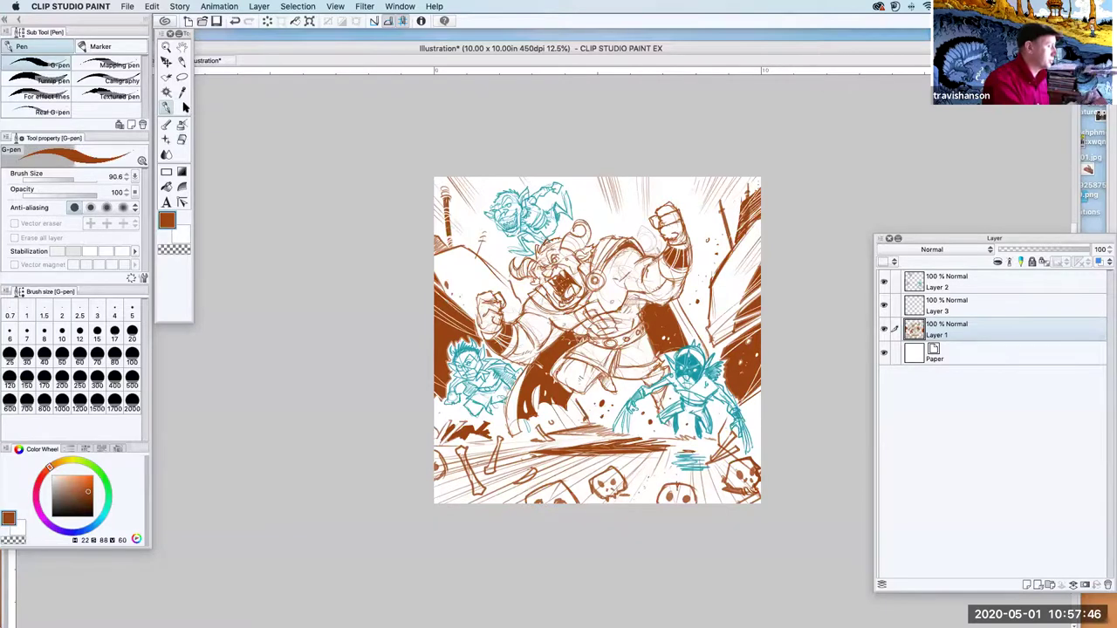
left_click(181, 61)
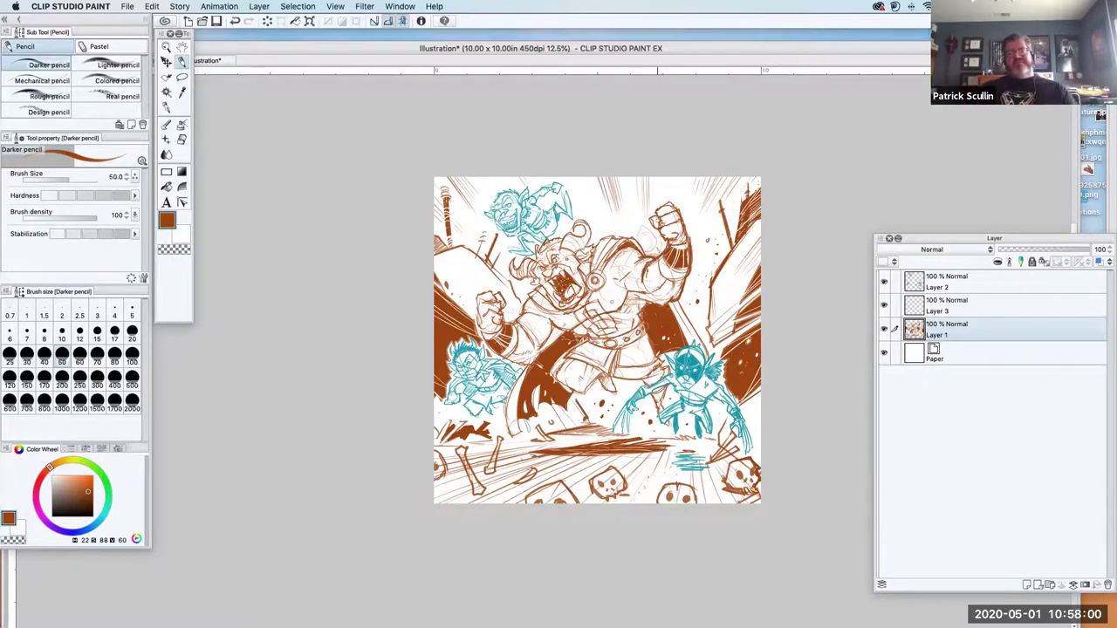
- Pencil short dark strokes around the raised fist, the left figure's fist and the central figure
mouse_move(654, 210)
left_mouse_down()
mouse_move(660, 202)
mouse_move(658, 243)
left_mouse_up()
left_click_drag(670, 244, 684, 239)
mouse_move(478, 294)
left_mouse_down()
mouse_move(485, 336)
mouse_move(499, 303)
left_mouse_up()
mouse_move(497, 302)
left_mouse_down()
mouse_move(525, 346)
mouse_move(520, 337)
left_mouse_up()
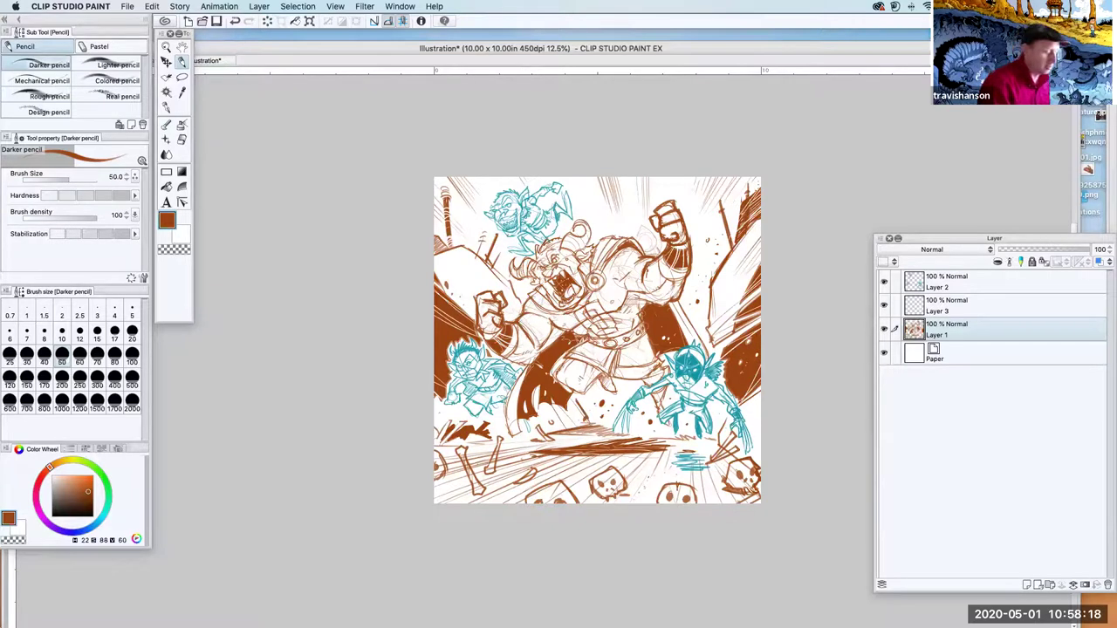
left_click_drag(544, 343, 536, 356)
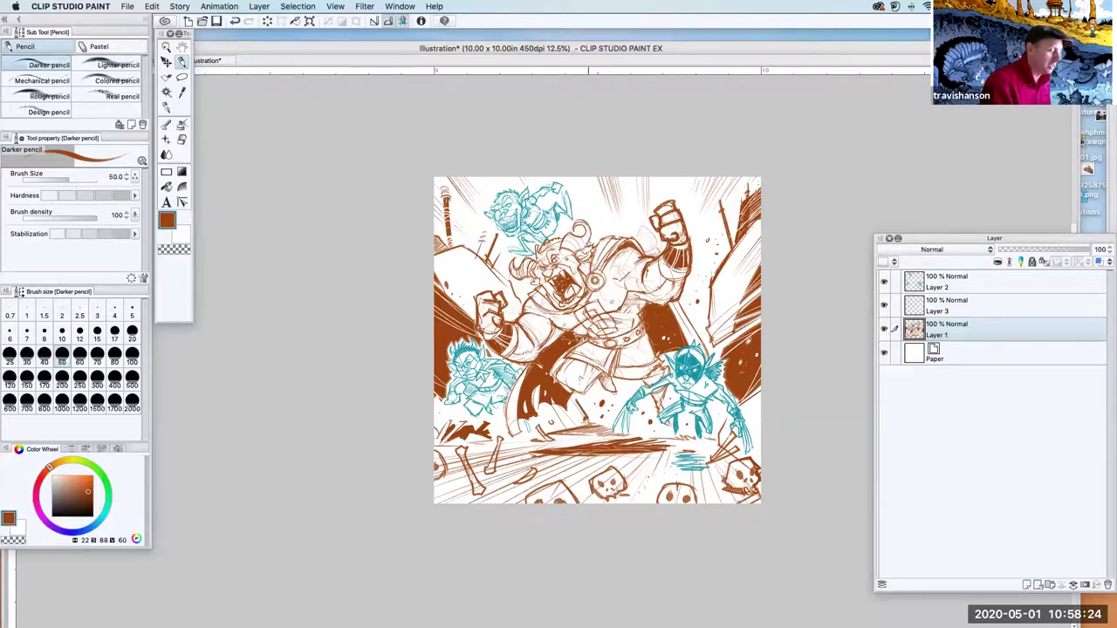
left_click_drag(597, 234, 591, 242)
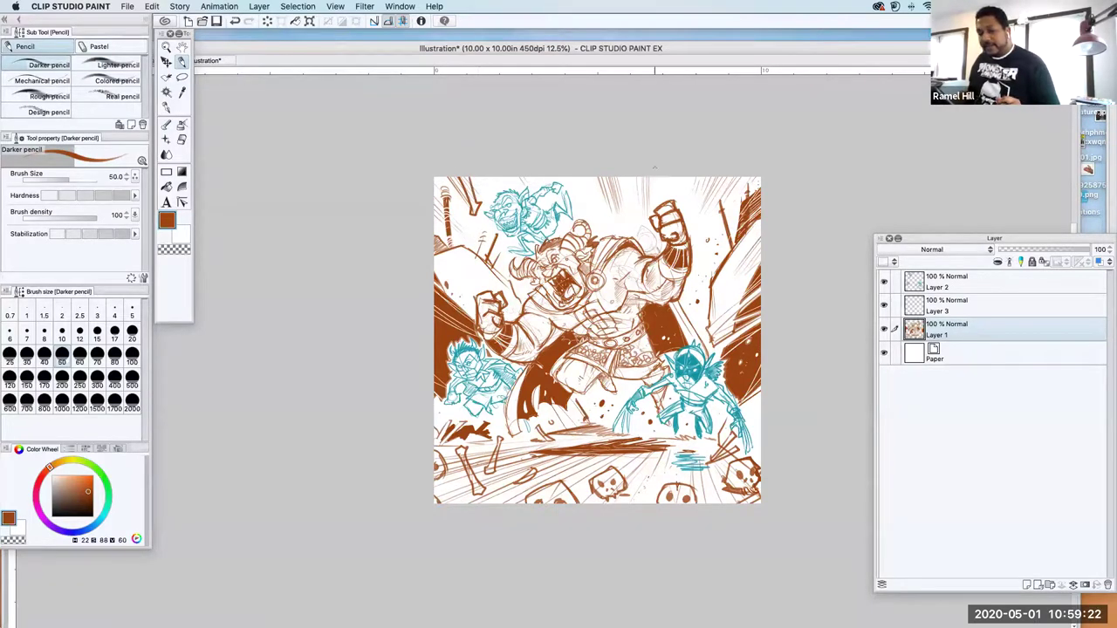
- Sketch skulls and debris along the top and upper-right, and hatch the lower speed lines
mouse_move(613, 183)
left_mouse_down()
mouse_move(632, 206)
mouse_move(648, 204)
mouse_move(630, 197)
mouse_move(640, 183)
mouse_move(634, 190)
mouse_move(688, 190)
mouse_move(696, 204)
mouse_move(711, 196)
mouse_move(709, 179)
left_mouse_up()
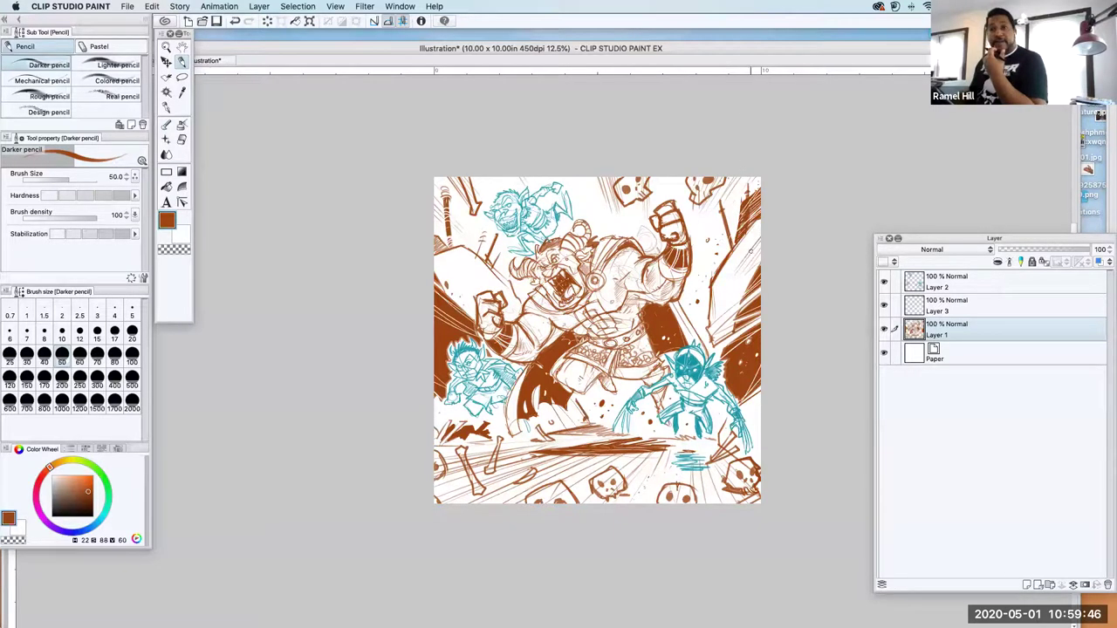
mouse_move(735, 263)
left_mouse_down()
mouse_move(731, 277)
mouse_move(763, 236)
mouse_move(748, 257)
left_mouse_up()
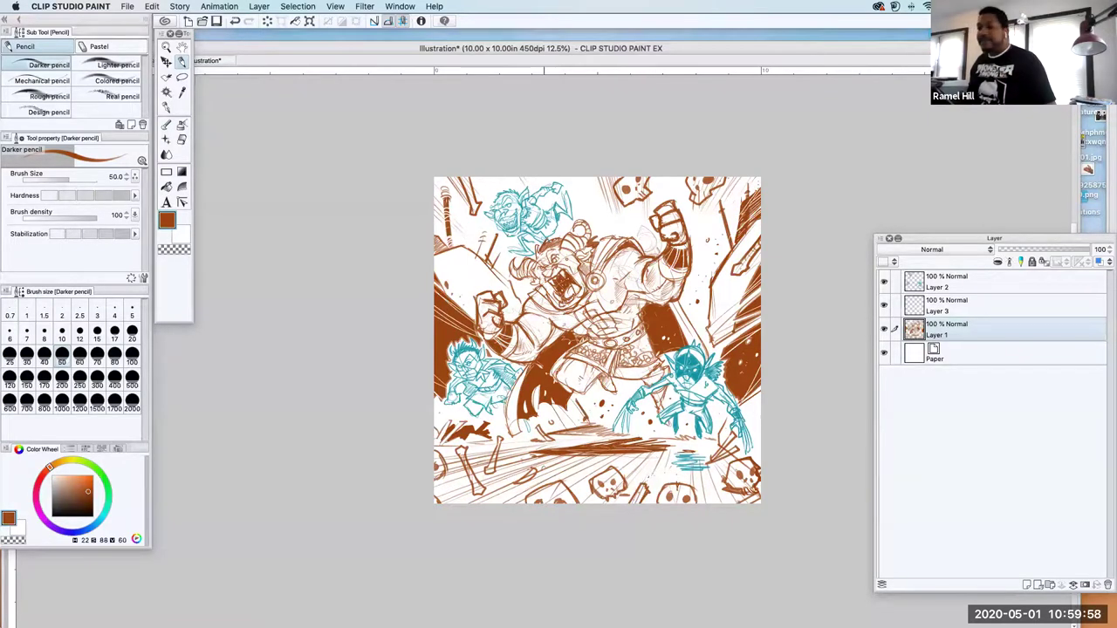
left_click_drag(573, 432, 600, 431)
left_click_drag(586, 436, 613, 433)
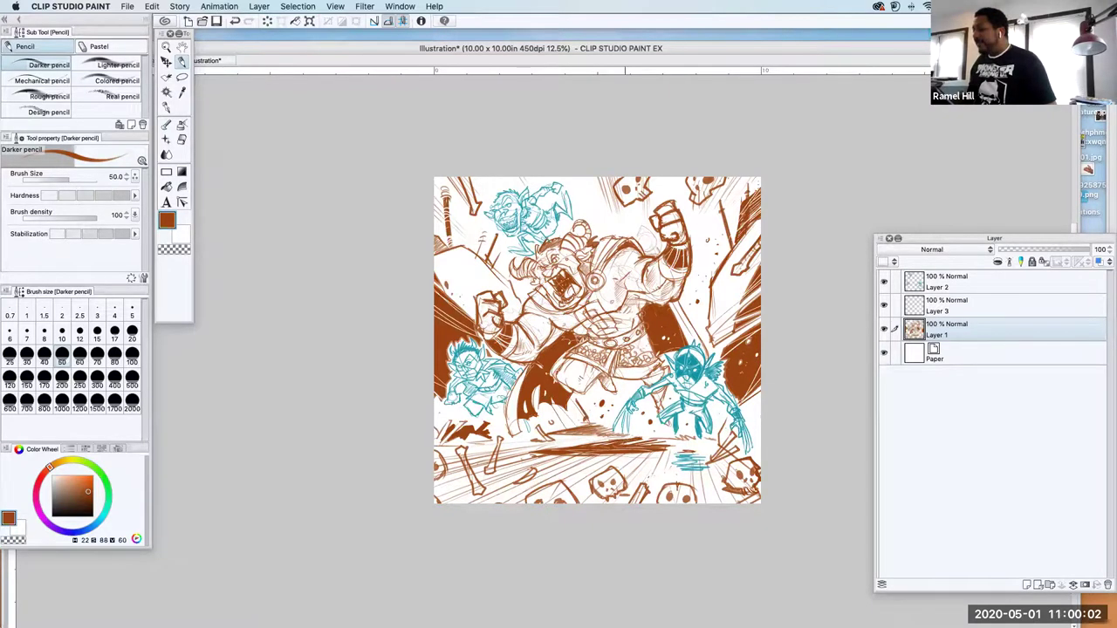
left_click_drag(643, 436, 654, 432)
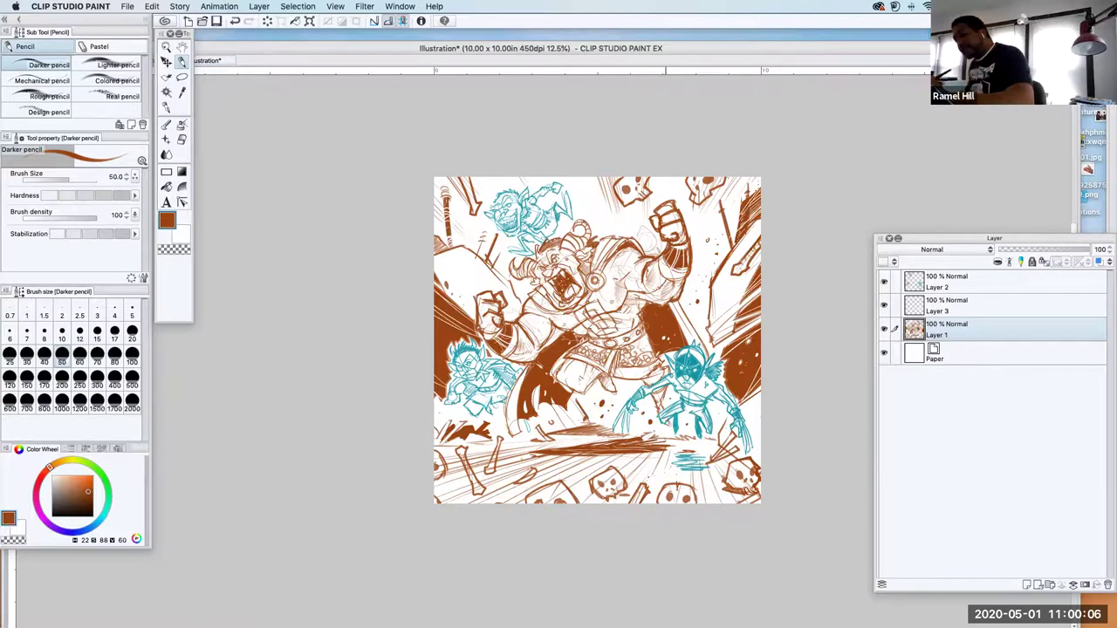
left_click_drag(652, 443, 685, 442)
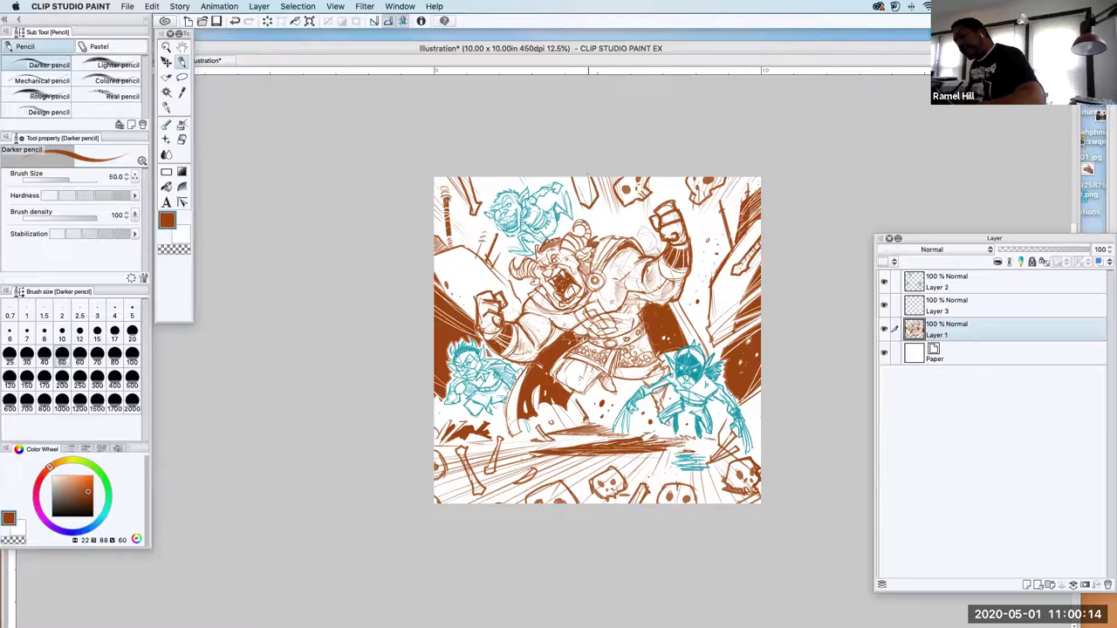
mouse_move(708, 218)
left_mouse_down()
mouse_move(698, 234)
mouse_move(714, 225)
left_mouse_up()
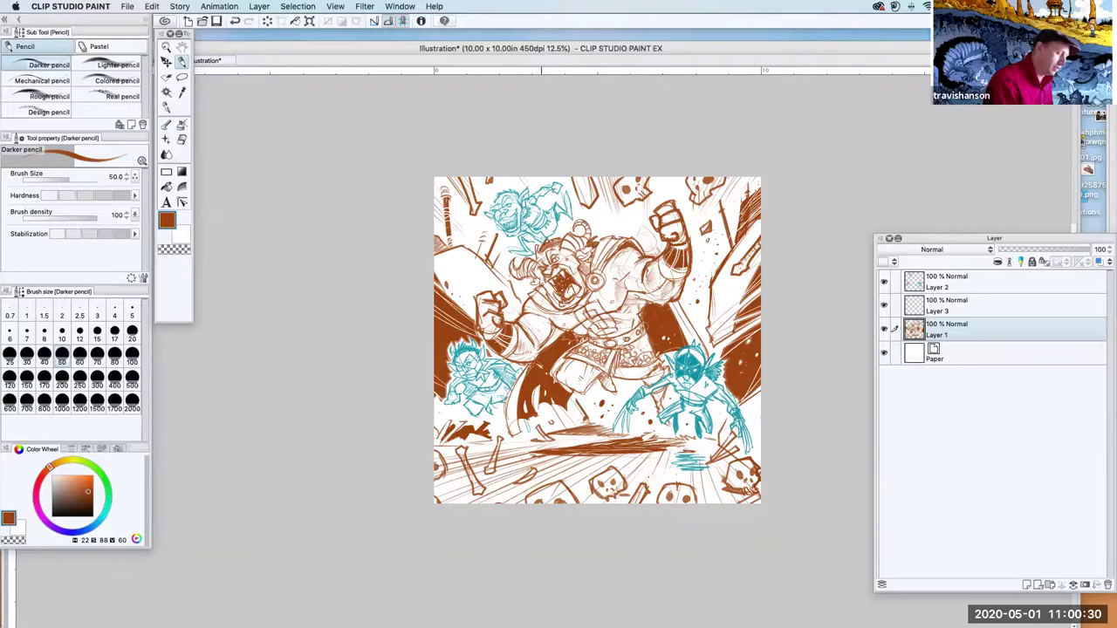
- Add small Darker pencil strokes on the horned figure's face, body and chest
left_click_drag(535, 279, 558, 315)
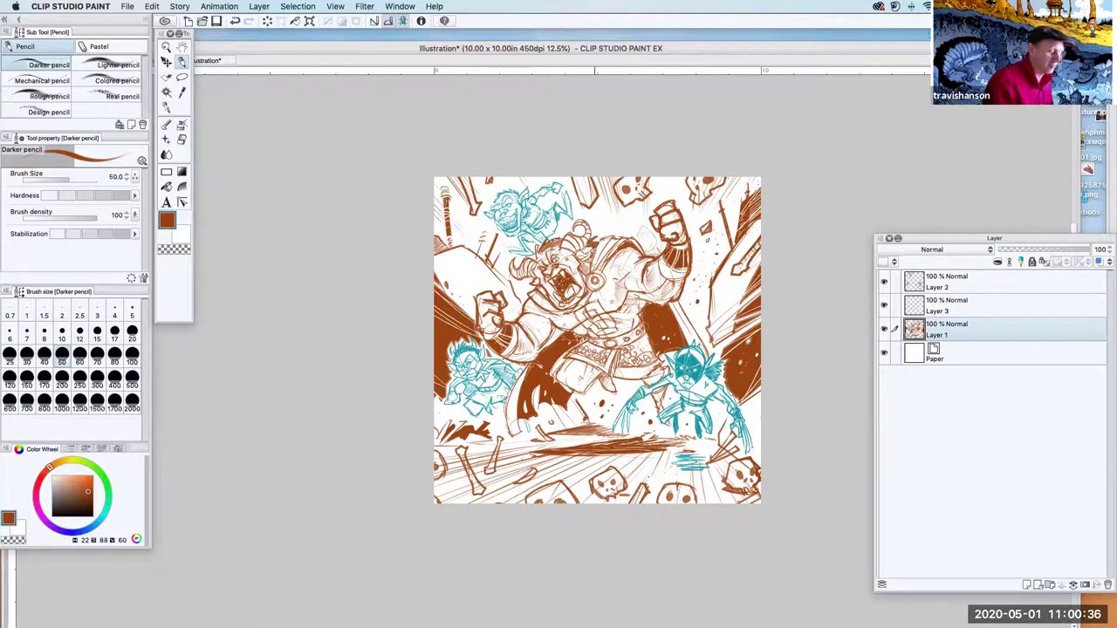
left_click_drag(590, 240, 601, 272)
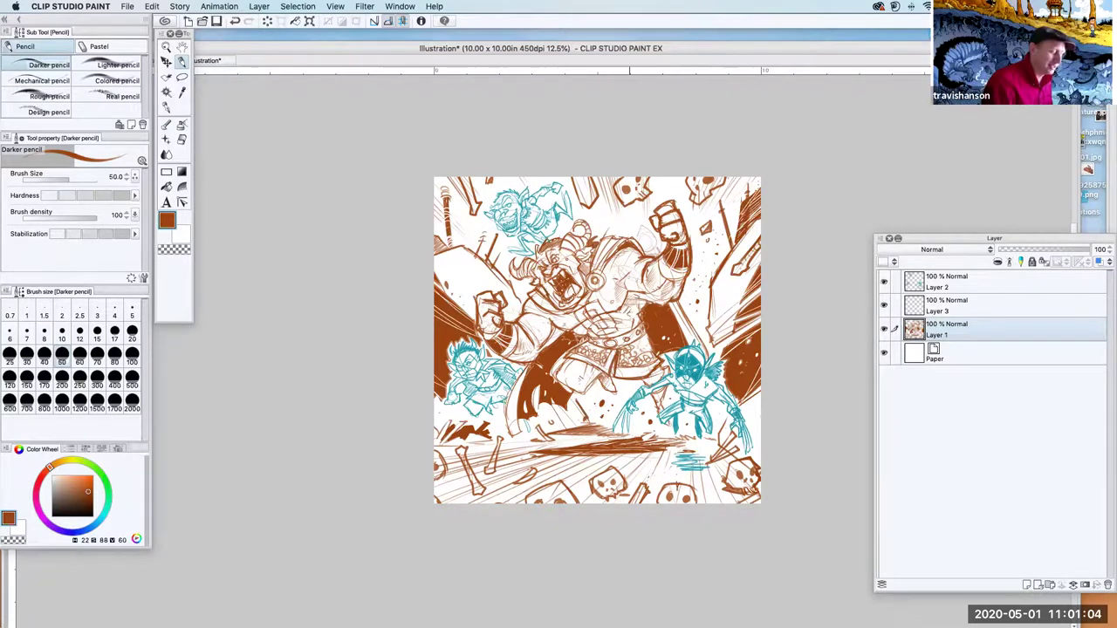
mouse_move(595, 338)
left_mouse_down()
mouse_move(650, 319)
mouse_move(628, 344)
left_mouse_up()
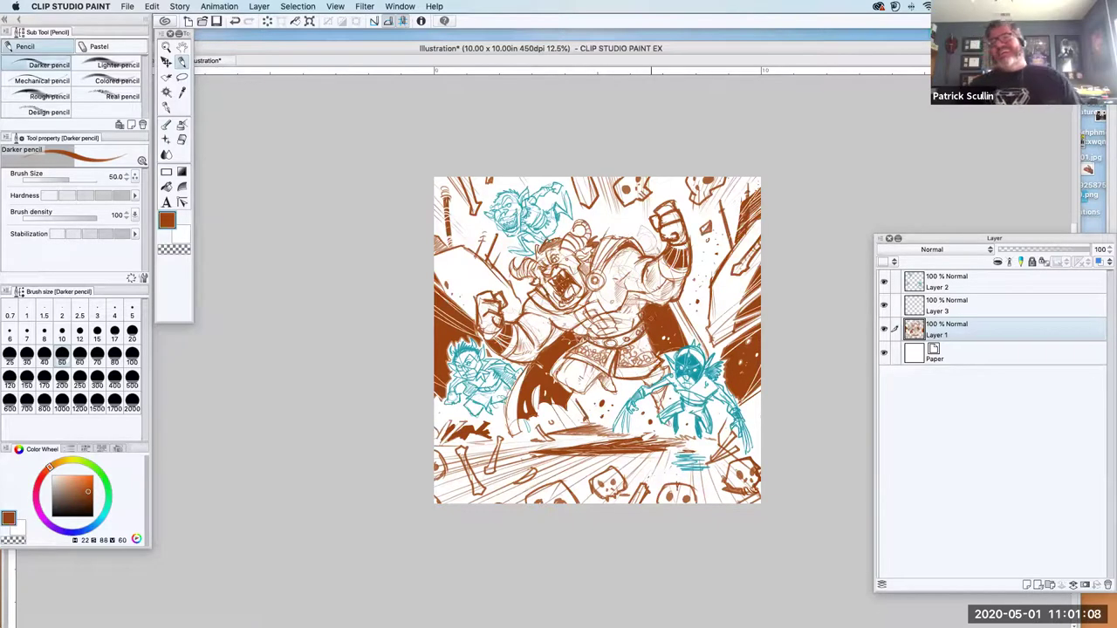
scroll(651, 319, "up", 3)
scroll(651, 320, "down", 3)
scroll(651, 319, "up", 2)
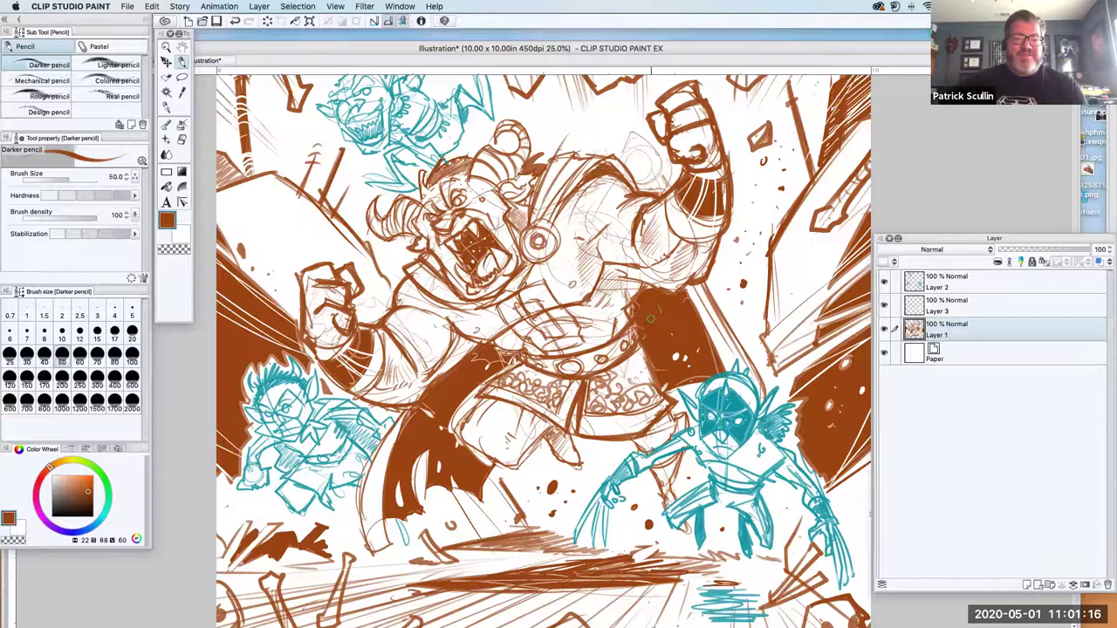
scroll(650, 322, "down", 2)
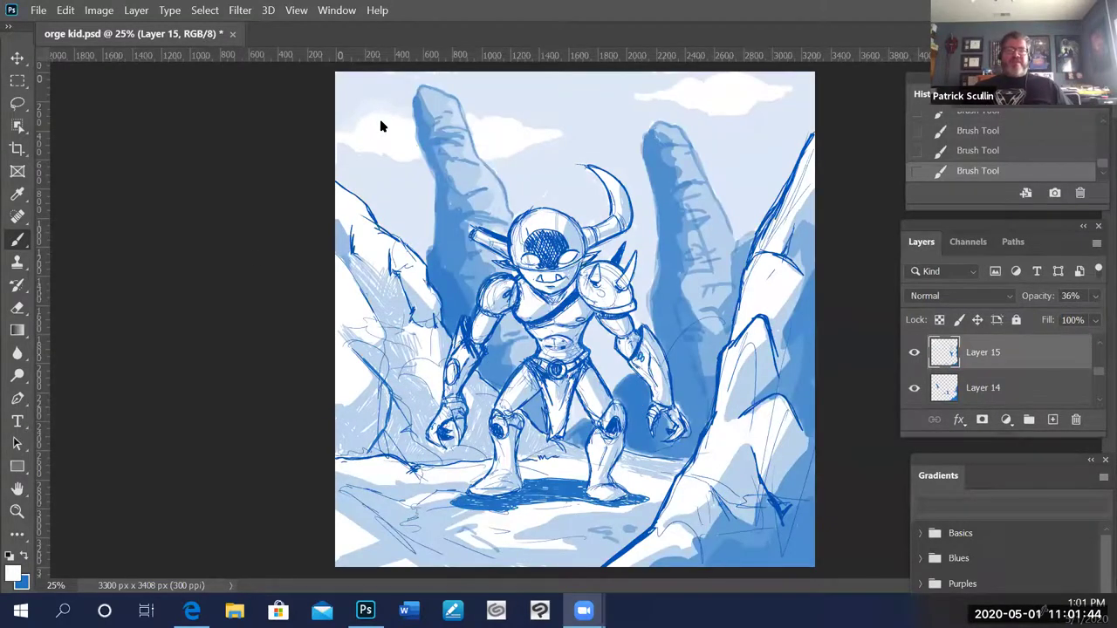
- Bring the orge kid.psd goblin sketch into focus in Photoshop
left_click(483, 127)
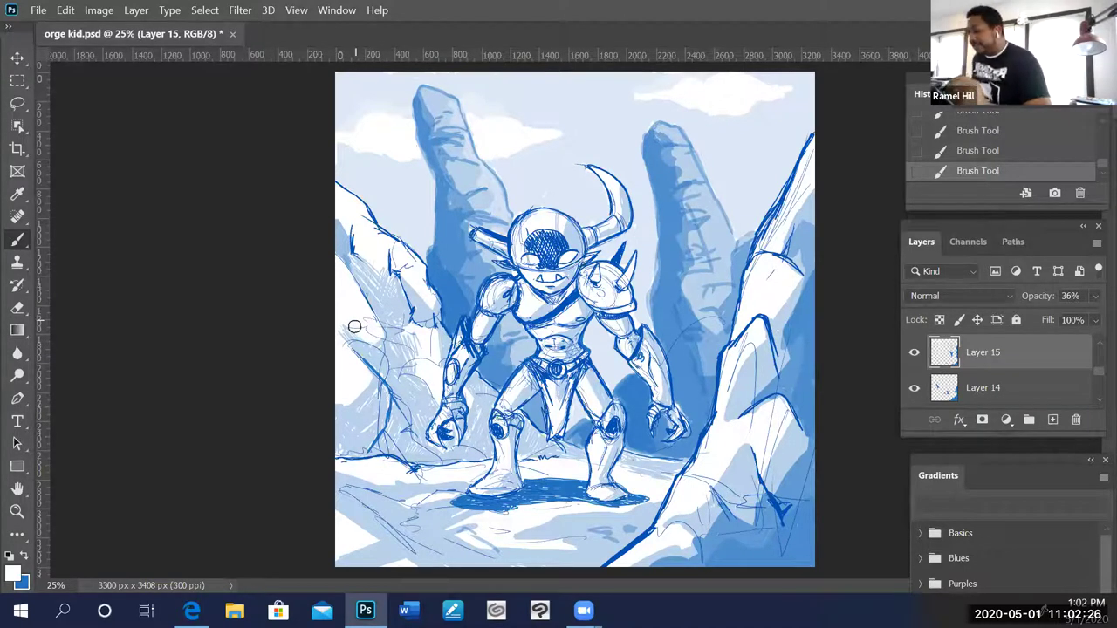
- Switch to blue and lightly hatch the lower-left rocks on Layer 15
left_click(24, 555)
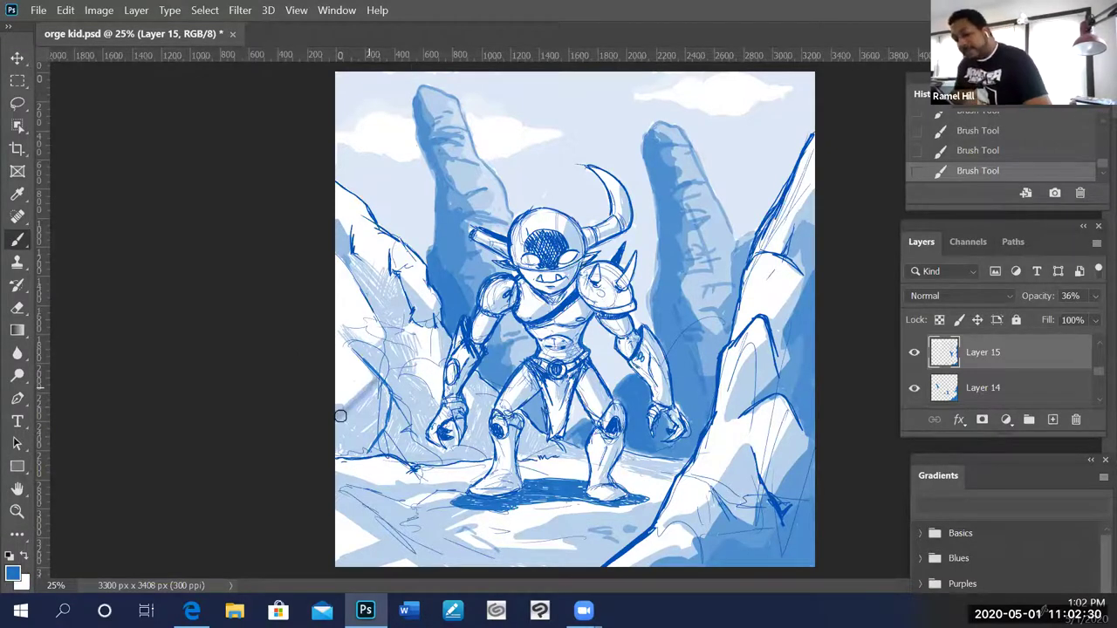
left_click_drag(371, 429, 341, 450)
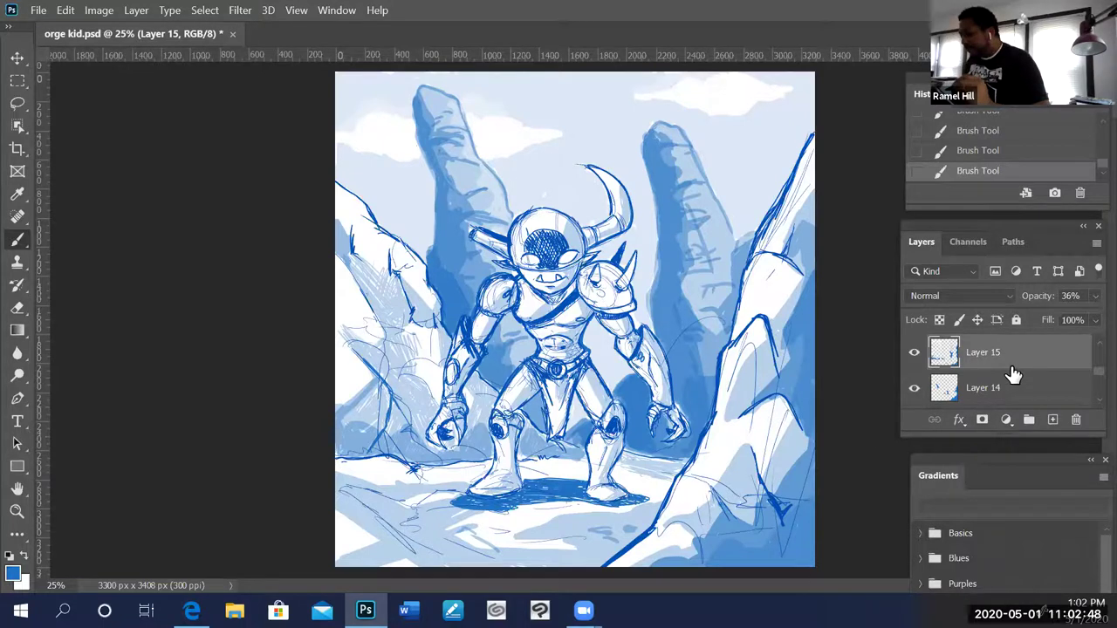
scroll(1012, 377, "up", 1)
scroll(1012, 377, "down", 1)
scroll(1010, 371, "down", 1)
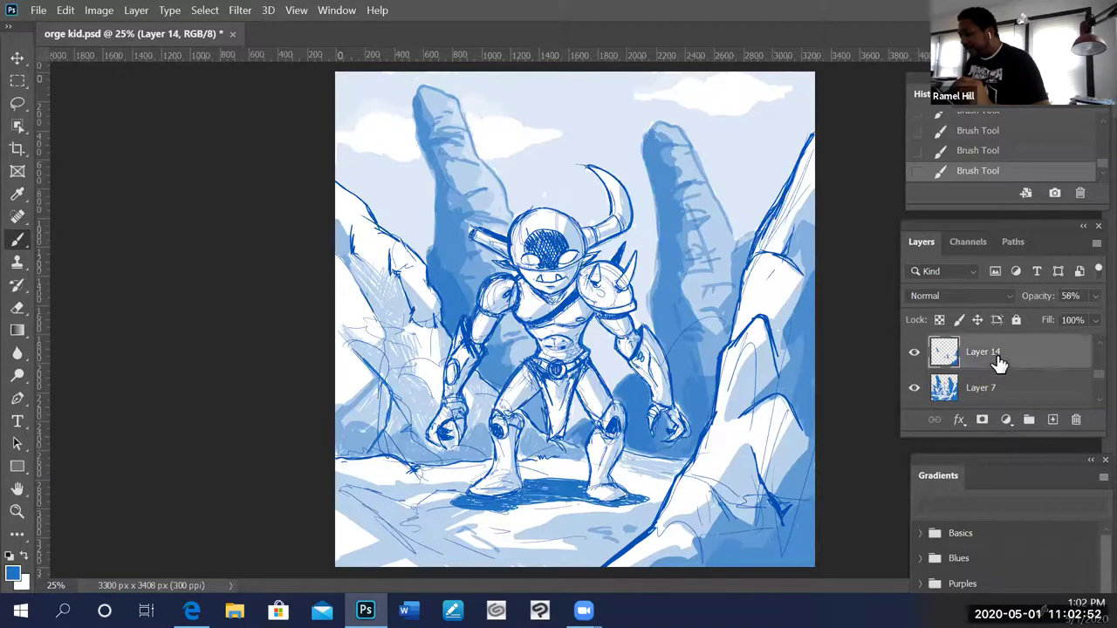
scroll(1003, 365, "up", 1)
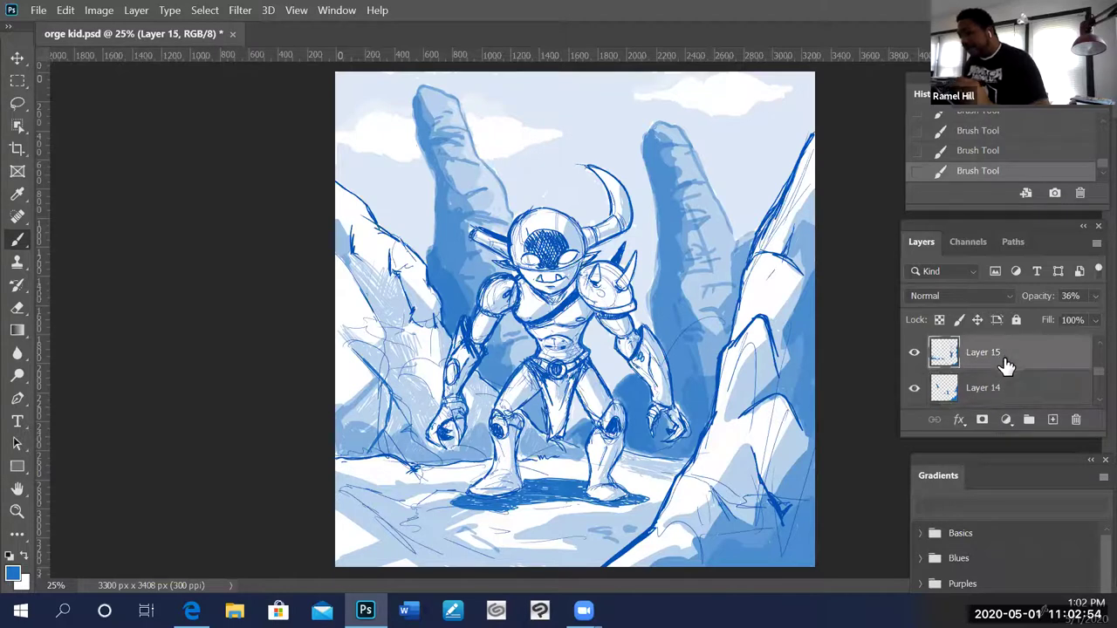
- Shade the goblin's right shoulder pad, left upper arm and chest darker
mouse_move(585, 292)
left_mouse_down()
mouse_move(615, 301)
mouse_move(633, 356)
mouse_move(625, 316)
left_mouse_up()
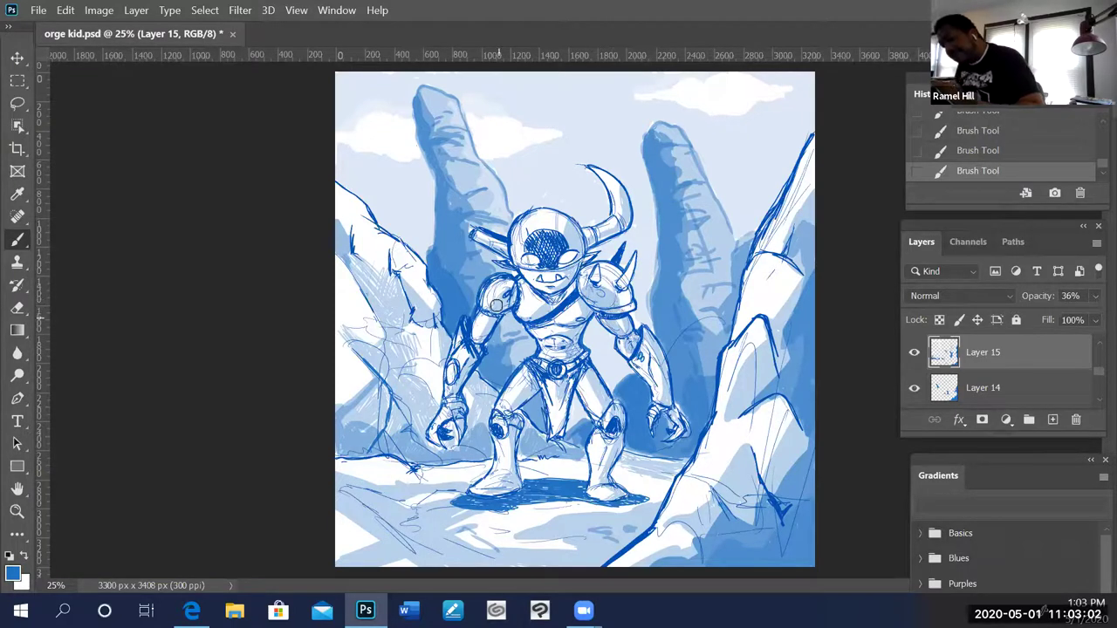
left_click_drag(506, 307, 492, 321)
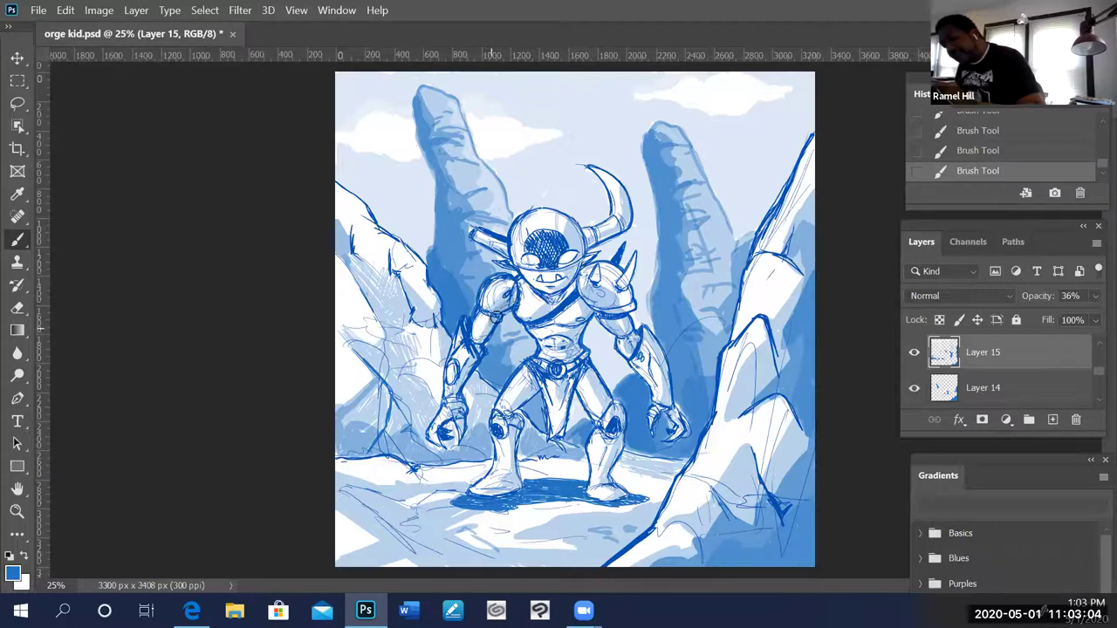
mouse_move(583, 322)
left_mouse_down()
mouse_move(532, 330)
mouse_move(577, 342)
left_mouse_up()
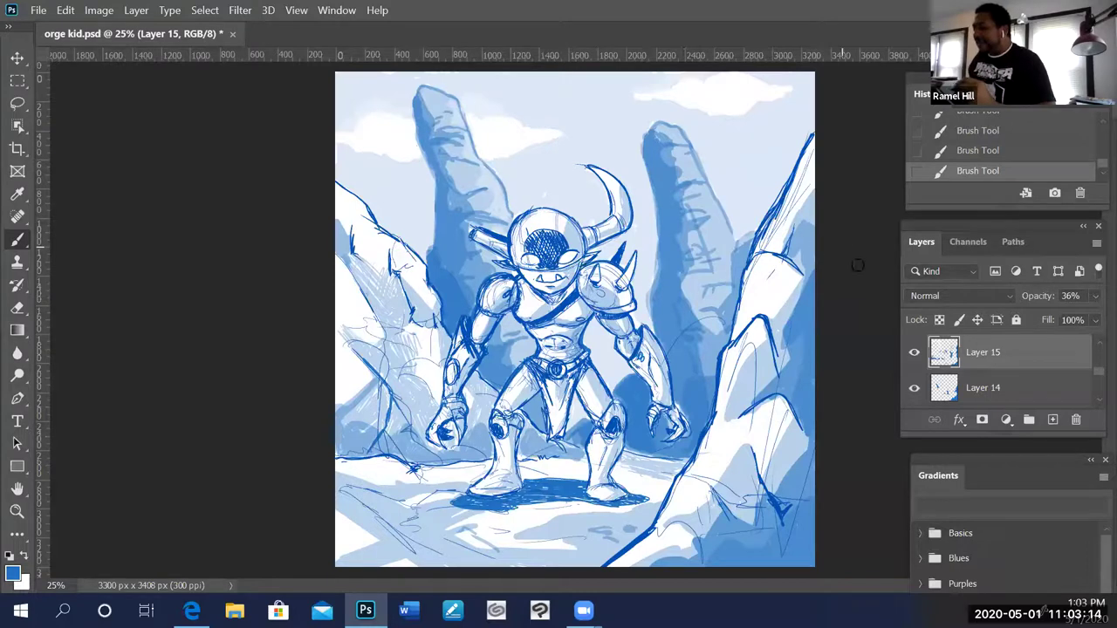
left_click(1005, 387)
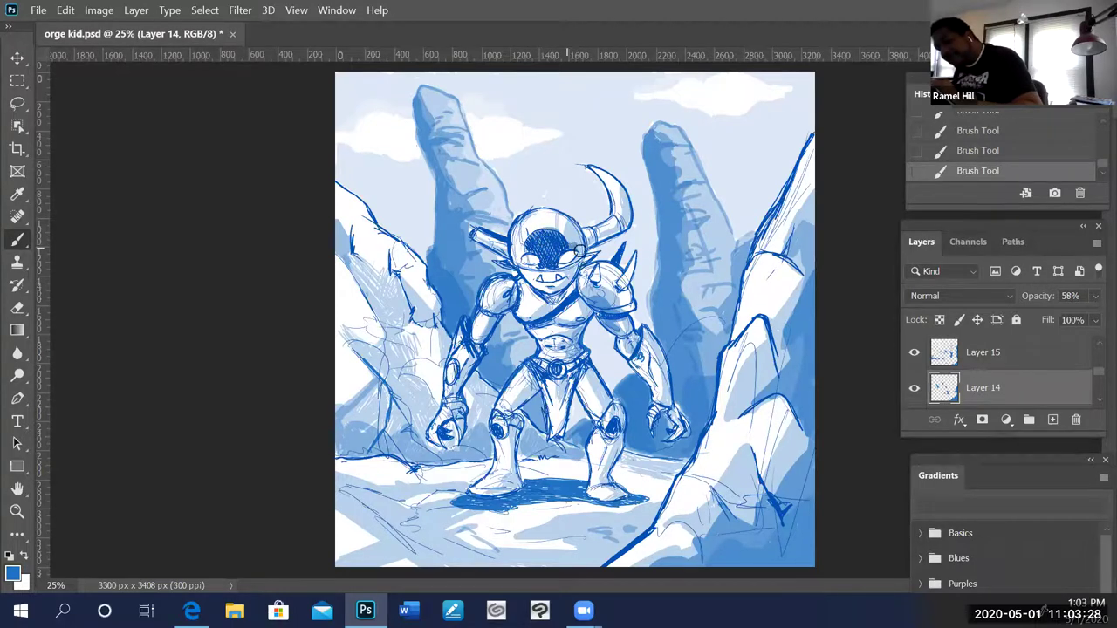
- On Layer 14, darken the helmet edge, lower-left rock base and left rock, and outline the right forearm
left_click_drag(579, 248, 568, 237)
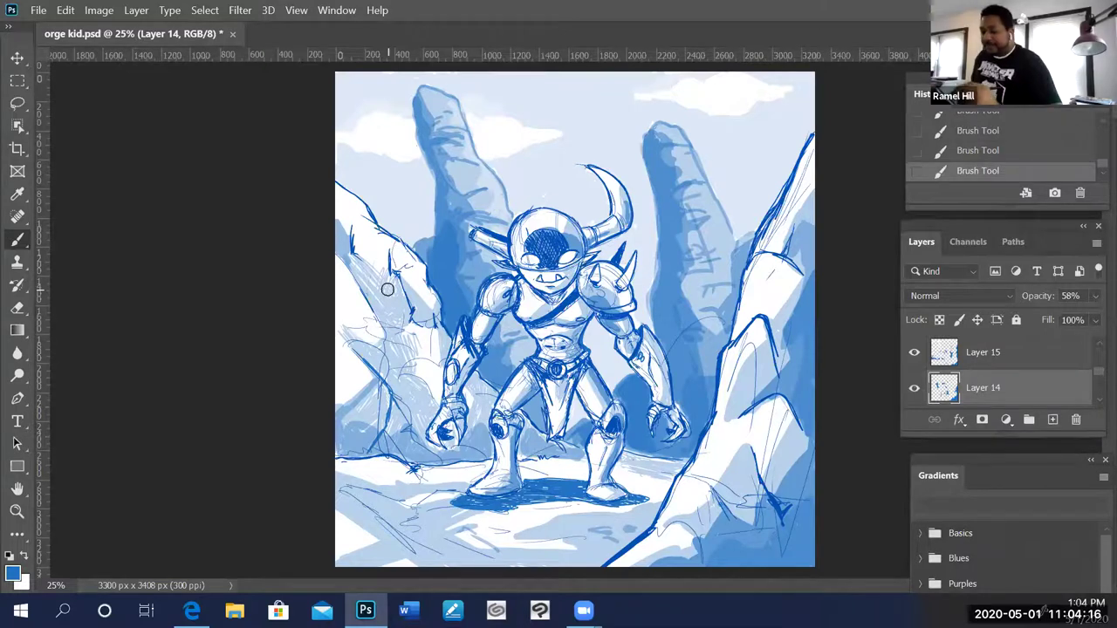
left_click_drag(342, 419, 365, 449)
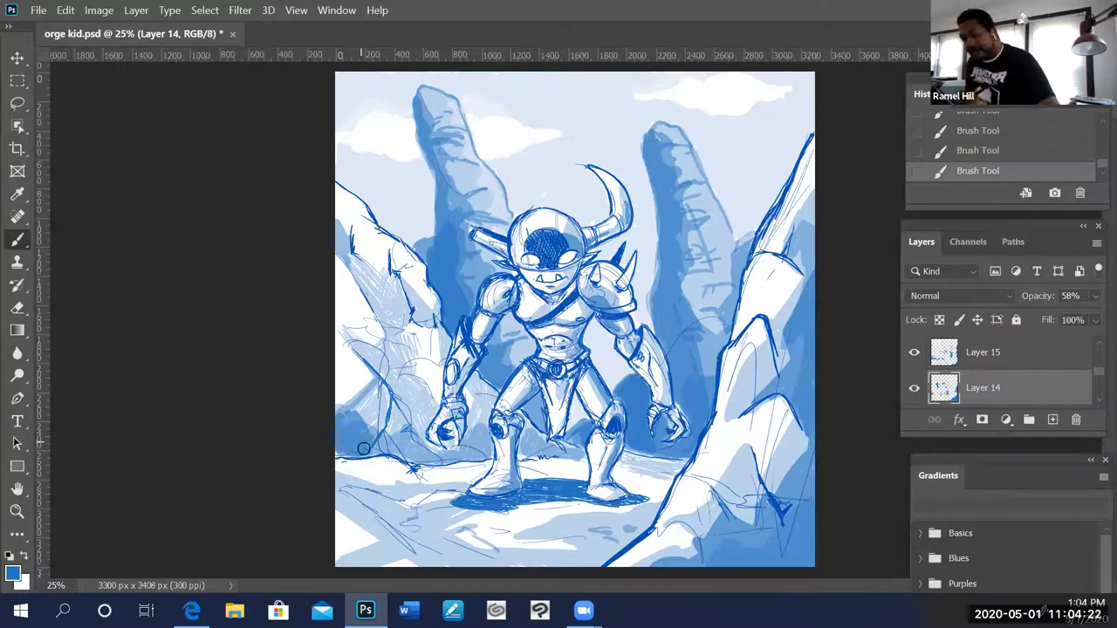
left_click_drag(382, 449, 390, 406)
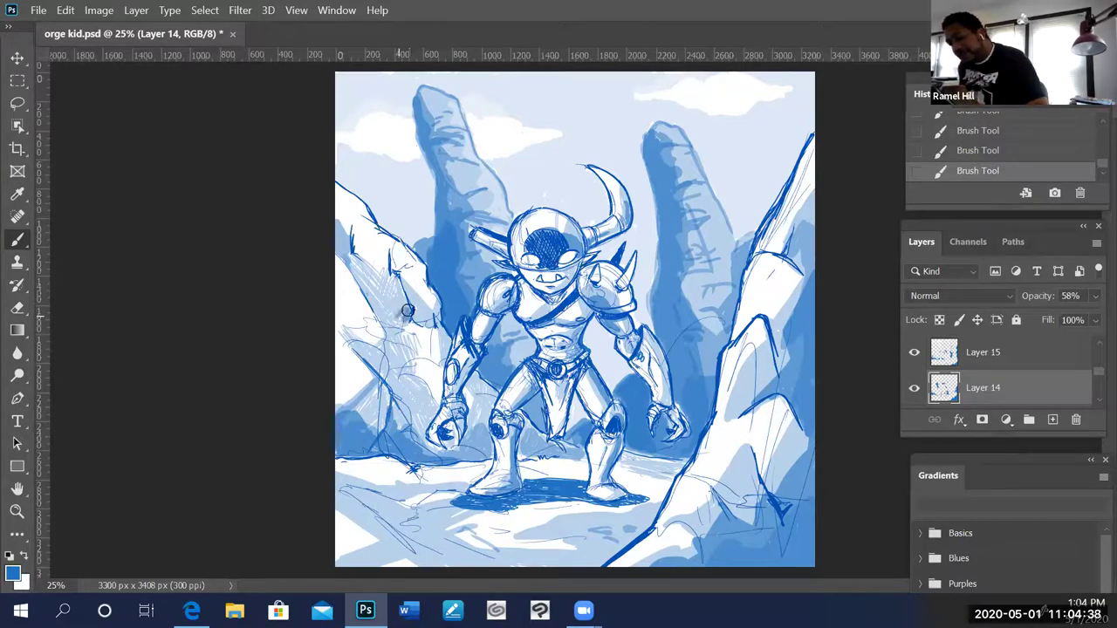
left_click_drag(359, 276, 375, 301)
left_click_drag(384, 325, 388, 327)
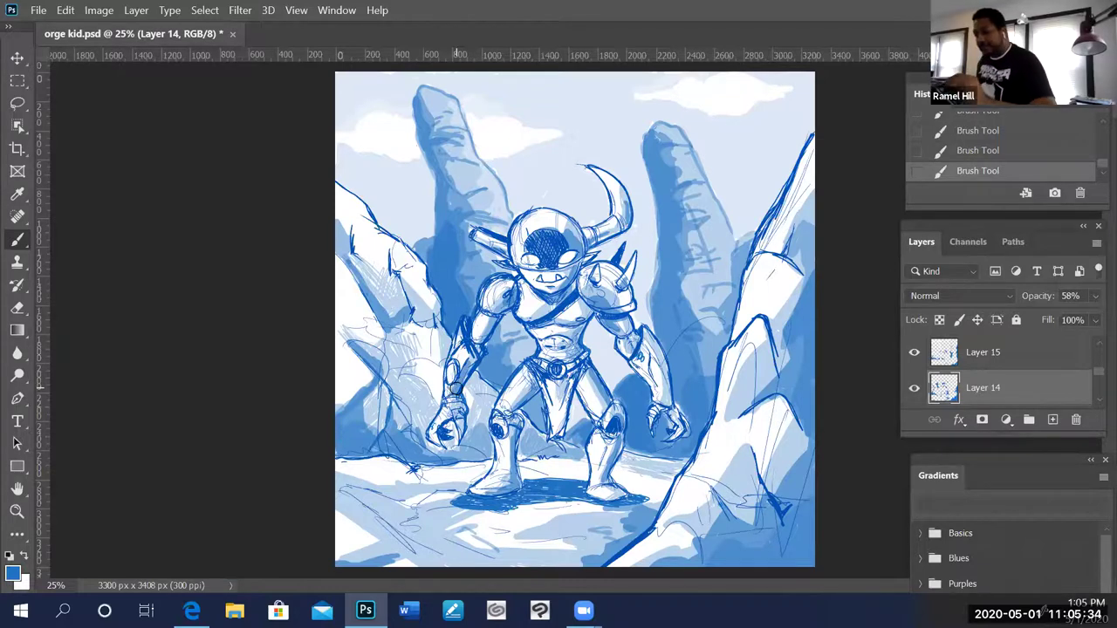
left_click_drag(655, 339, 668, 395)
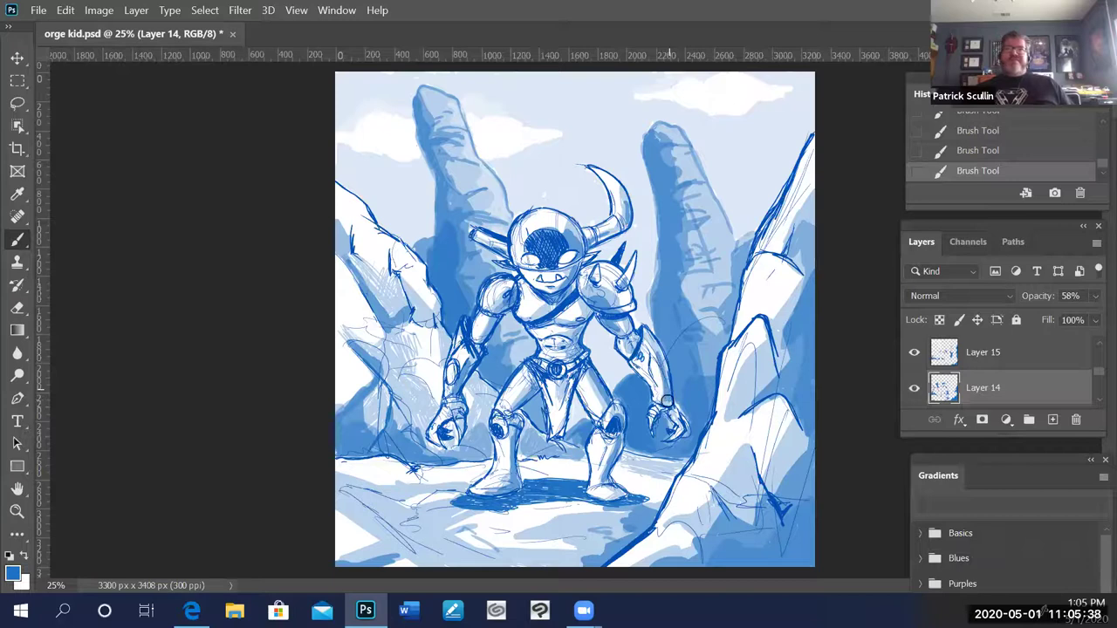
- Add a new empty layer above Layer 4
scroll(1034, 381, "down", 5)
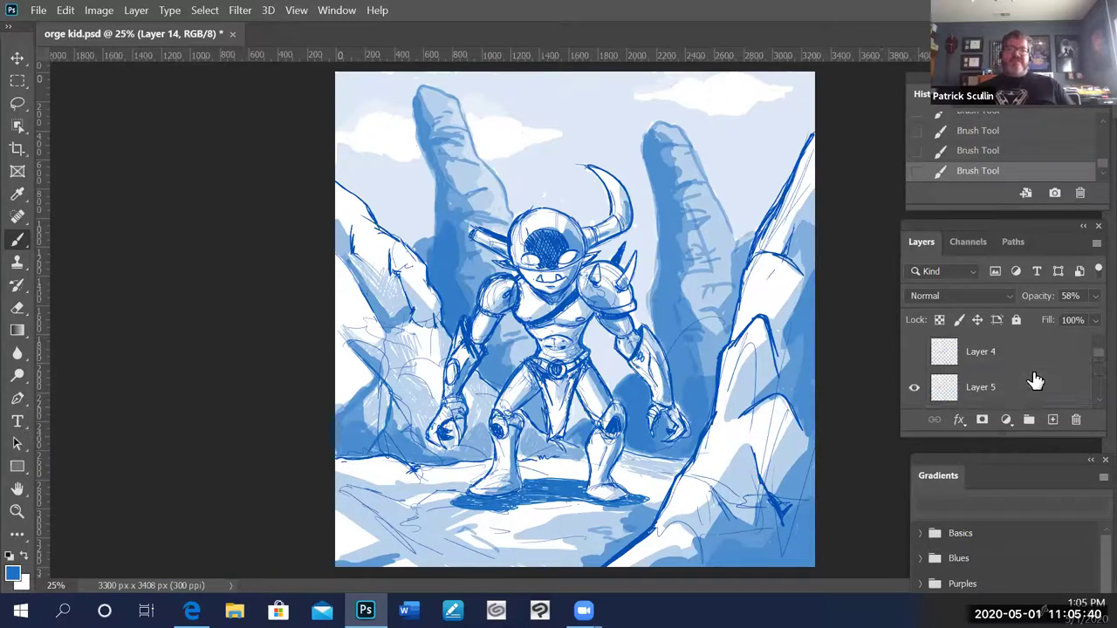
left_click(1050, 352)
left_click(1096, 241)
key("Escape")
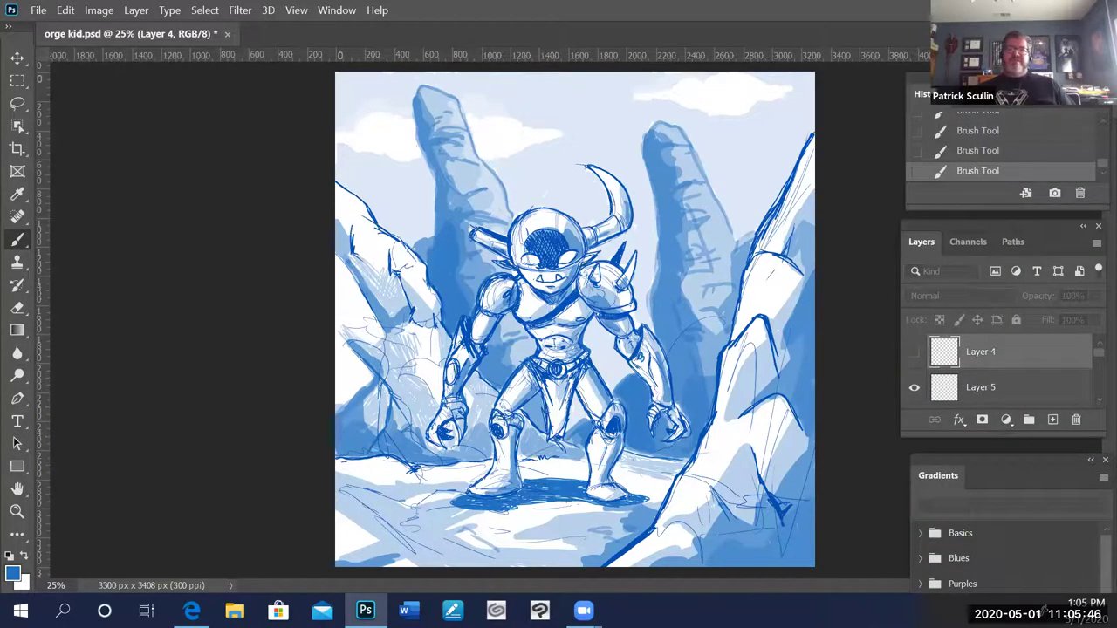
key("ctrl+shift+alt+n")
- Switch to white and dab small sparkle highlights on the right and left fists on Layer 16
key("x")
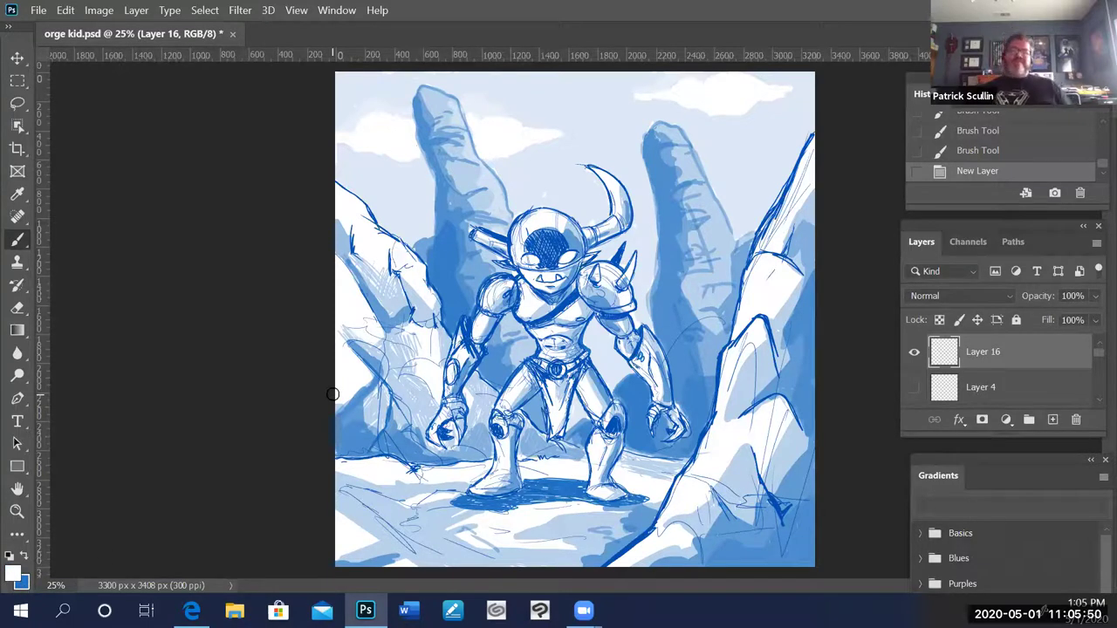
left_click(664, 432)
left_click(663, 431)
left_click(662, 433)
left_click(662, 434)
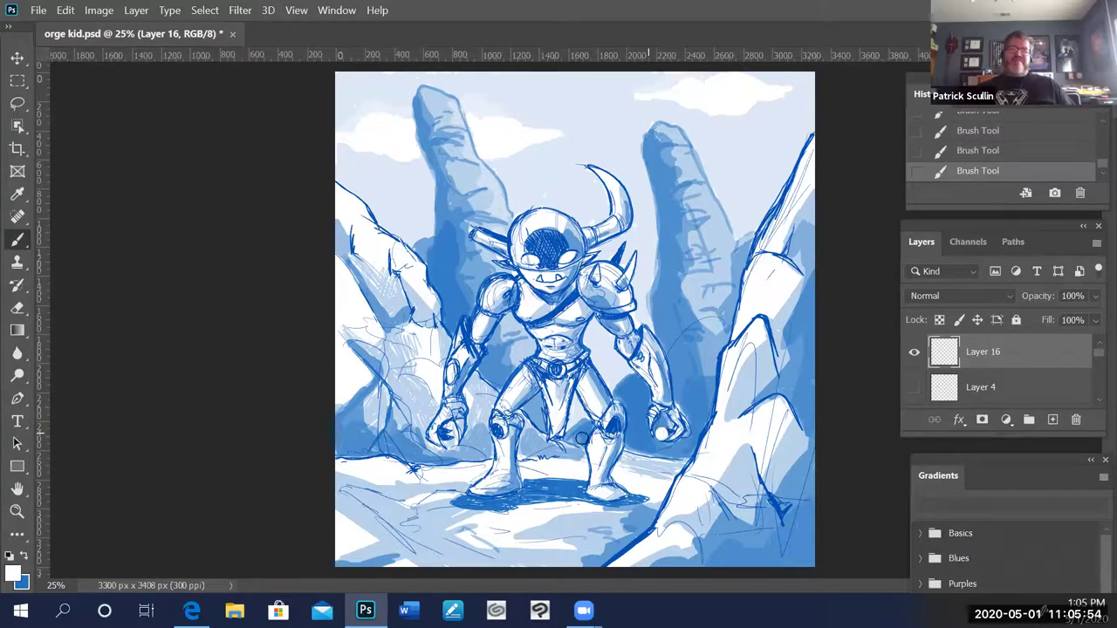
left_click(446, 437)
left_click(448, 440)
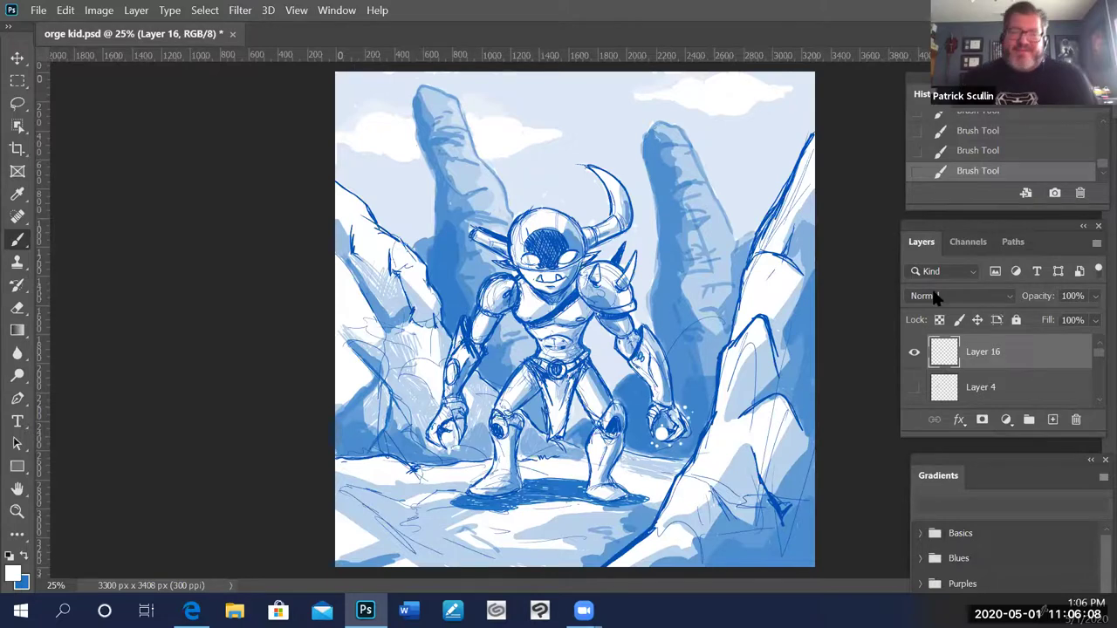
right_click(1041, 367)
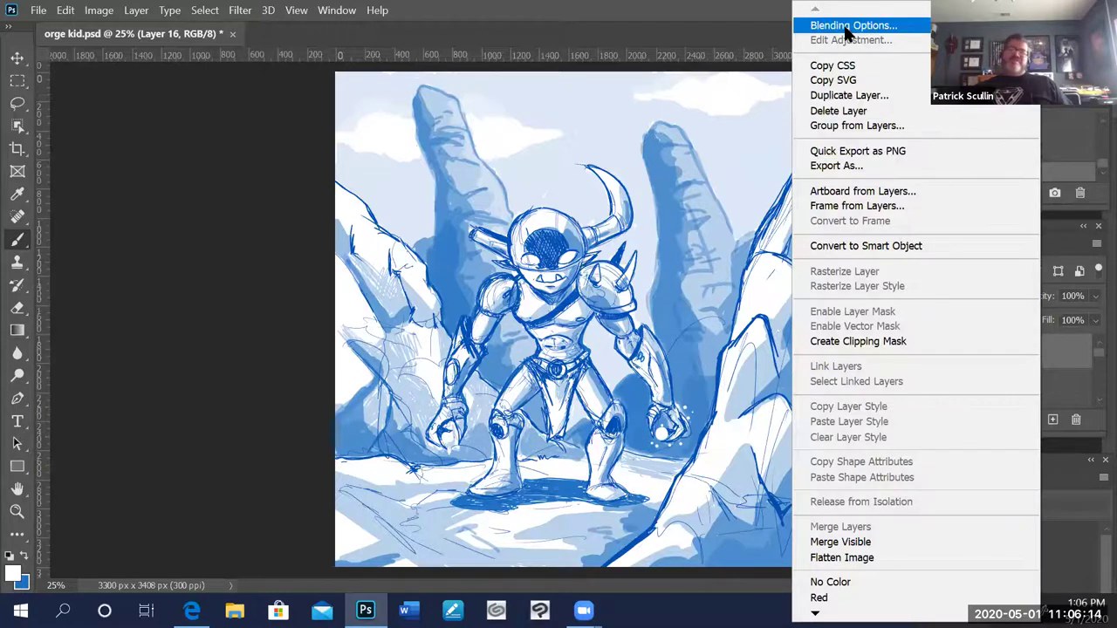
left_click(729, 39)
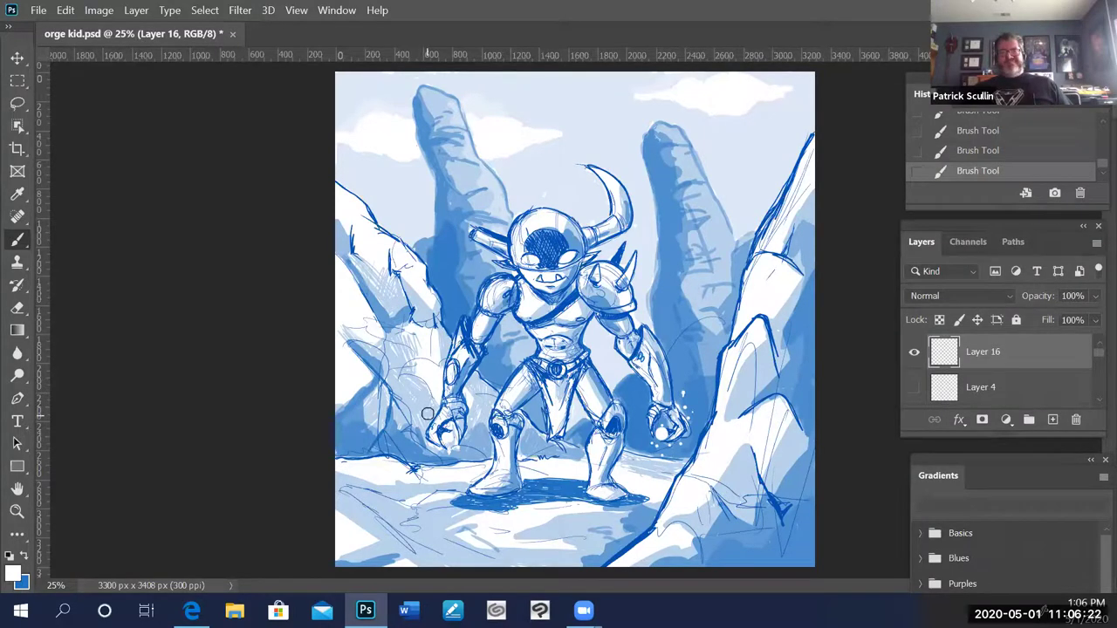
- Add white dabs in the snow by the hand, along the right rock spire, and around the right hand
left_click(433, 456)
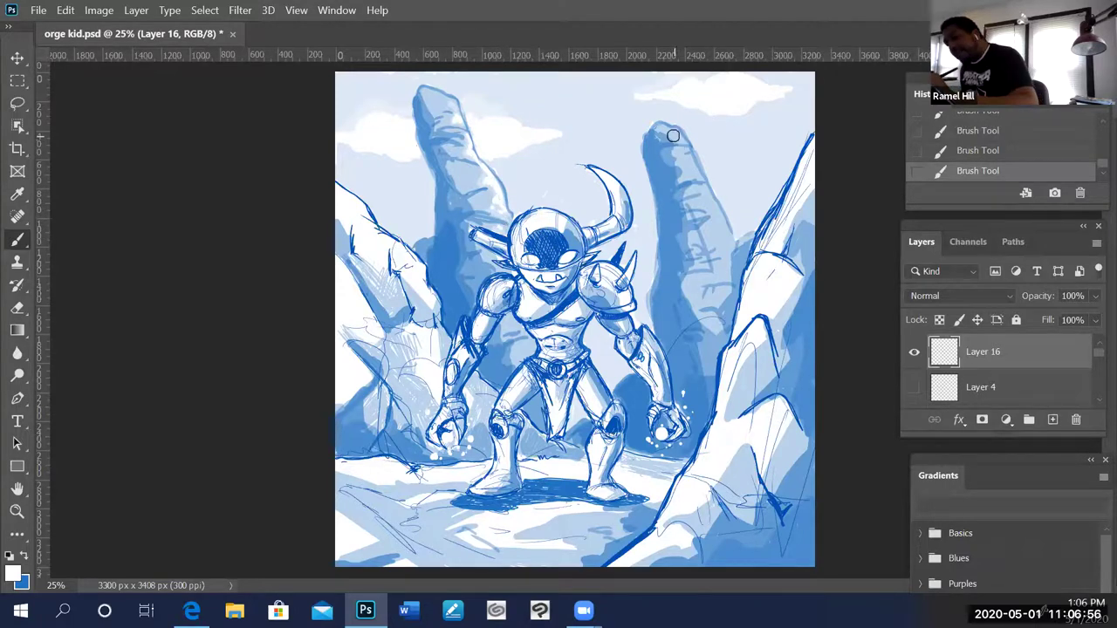
left_click_drag(679, 132, 708, 197)
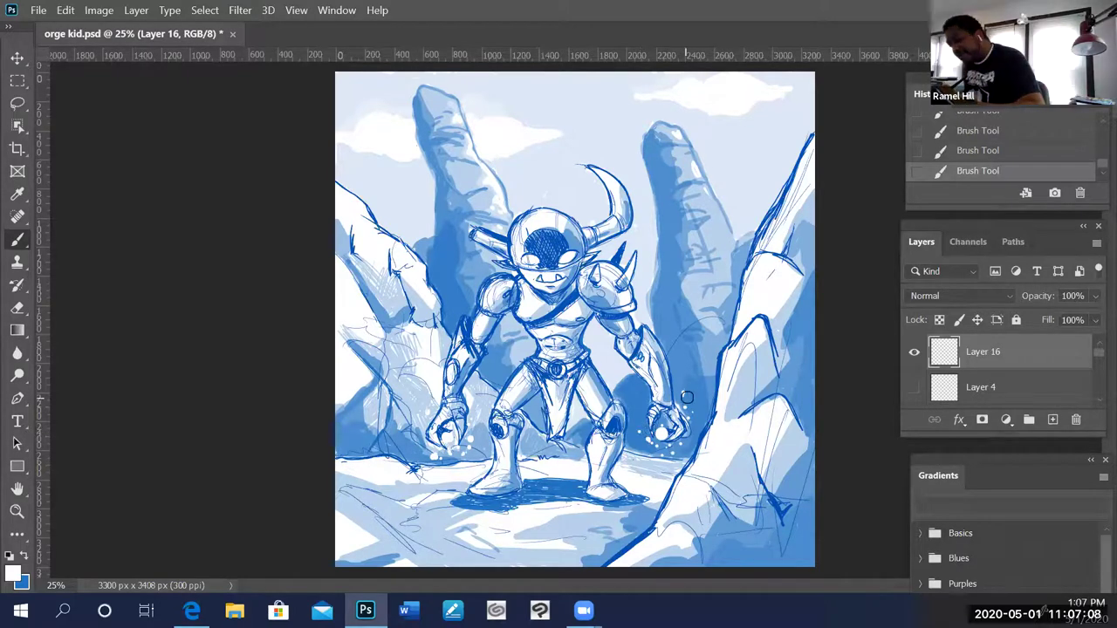
left_click_drag(687, 395, 686, 406)
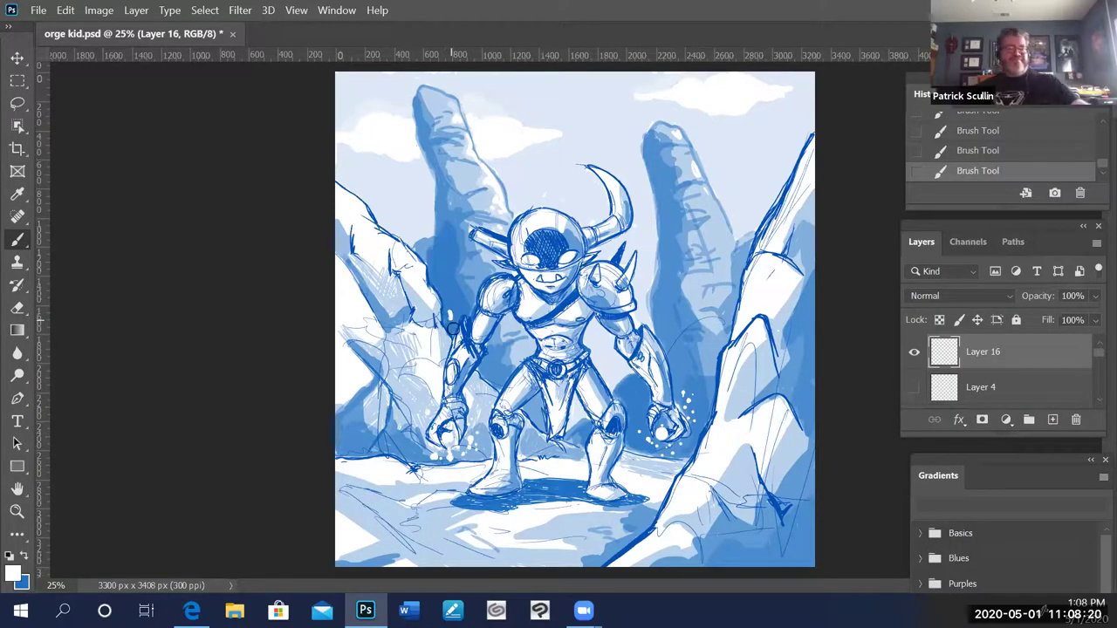
- Undo the last sparkle brush stroke and review the layer stack
key("ctrl+z")
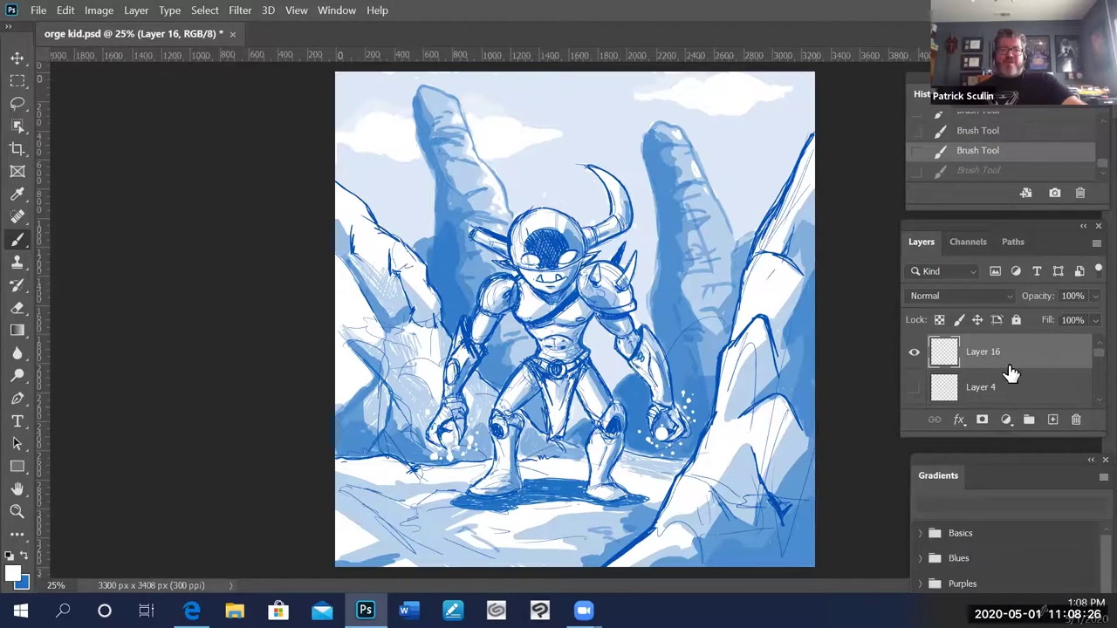
scroll(1023, 392, "down", 5)
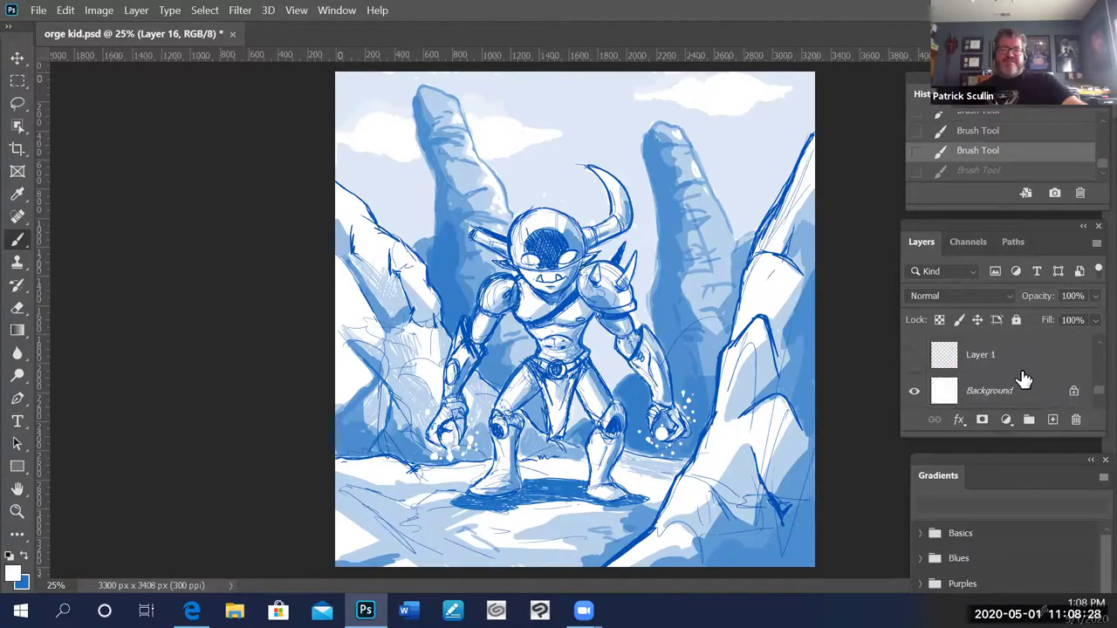
scroll(1005, 377, "up", 2)
scroll(1008, 382, "up", 2)
scroll(1010, 385, "up", 2)
scroll(1012, 390, "up", 3)
scroll(1012, 390, "down", 2)
scroll(1016, 390, "down", 2)
- Select the layers from Background to Layer 16 and merge them into a single Background layer
left_click(1019, 389)
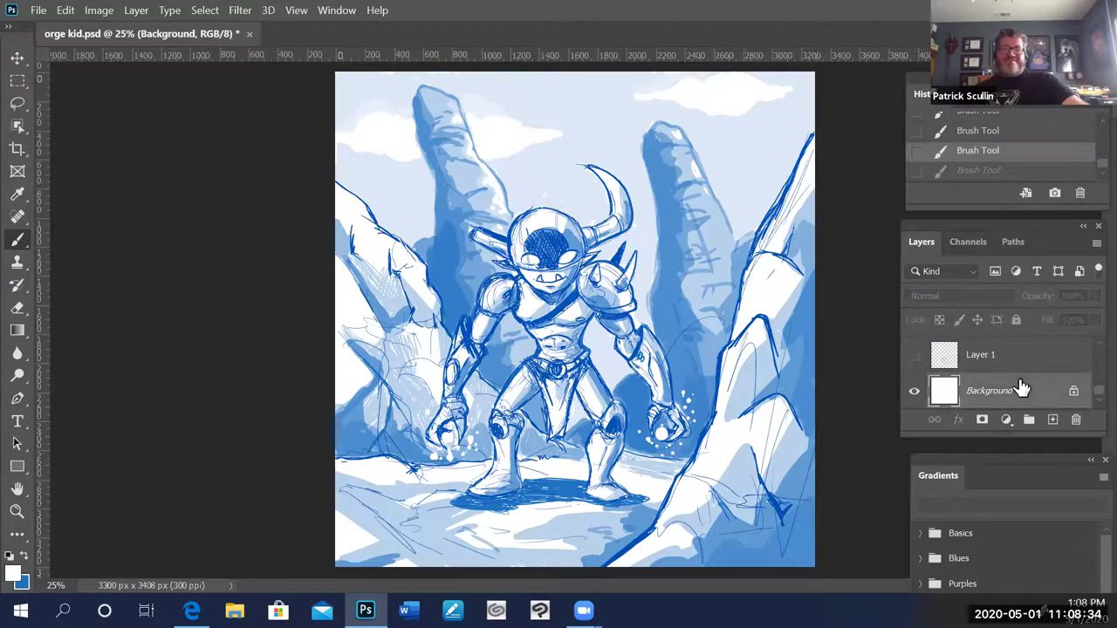
scroll(1021, 389, "up", 4)
scroll(1022, 389, "down", 2)
left_click(1018, 358)
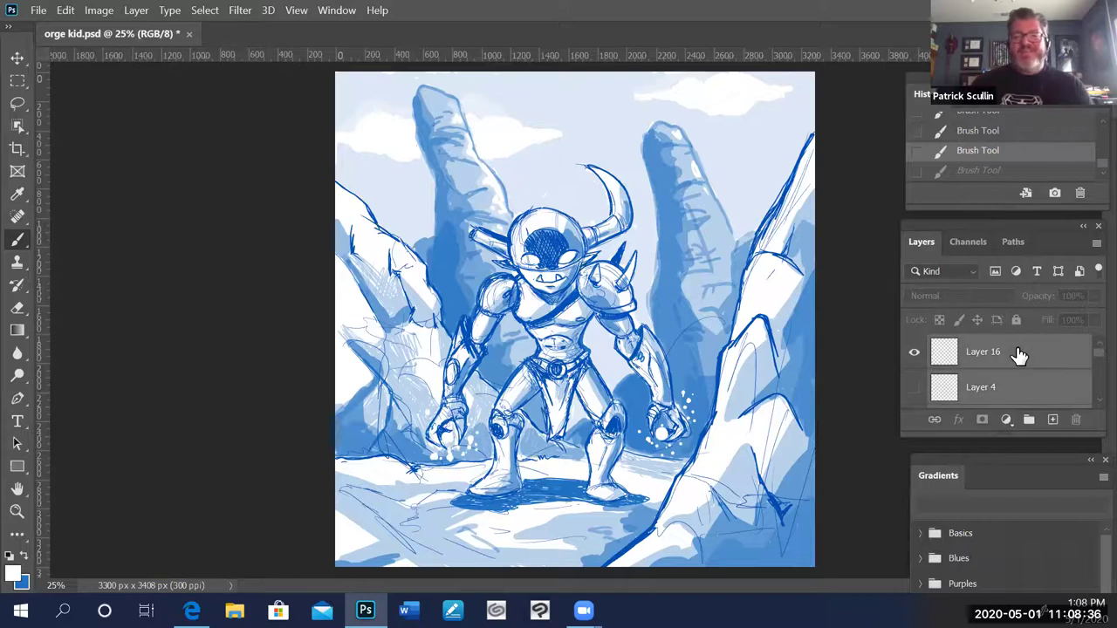
right_click(1026, 377)
left_click(846, 527)
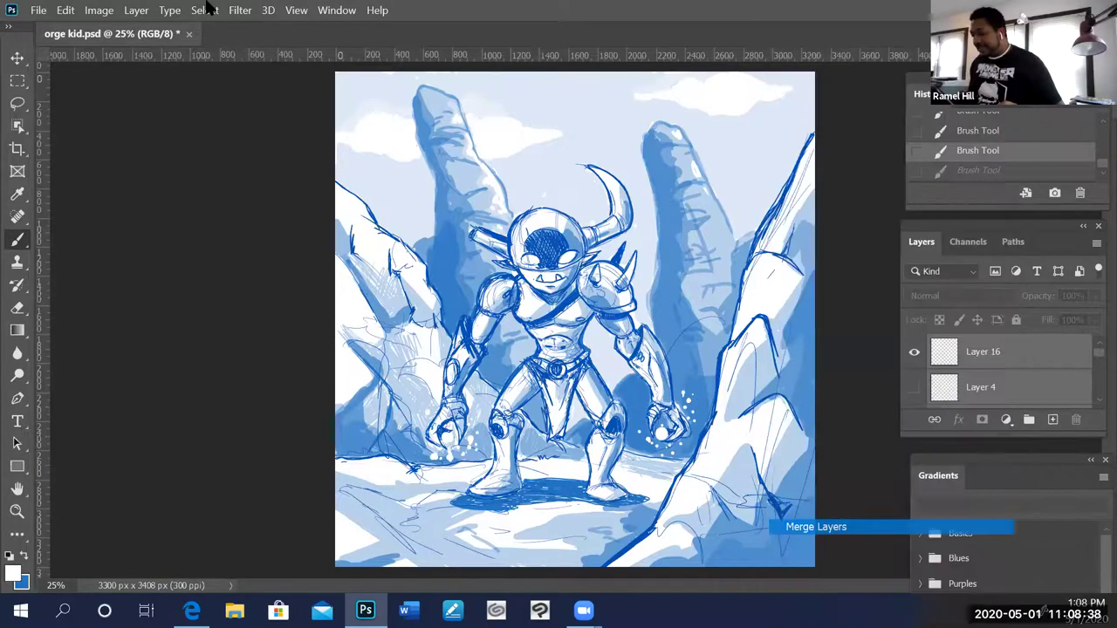
left_click(98, 11)
mouse_move(125, 50)
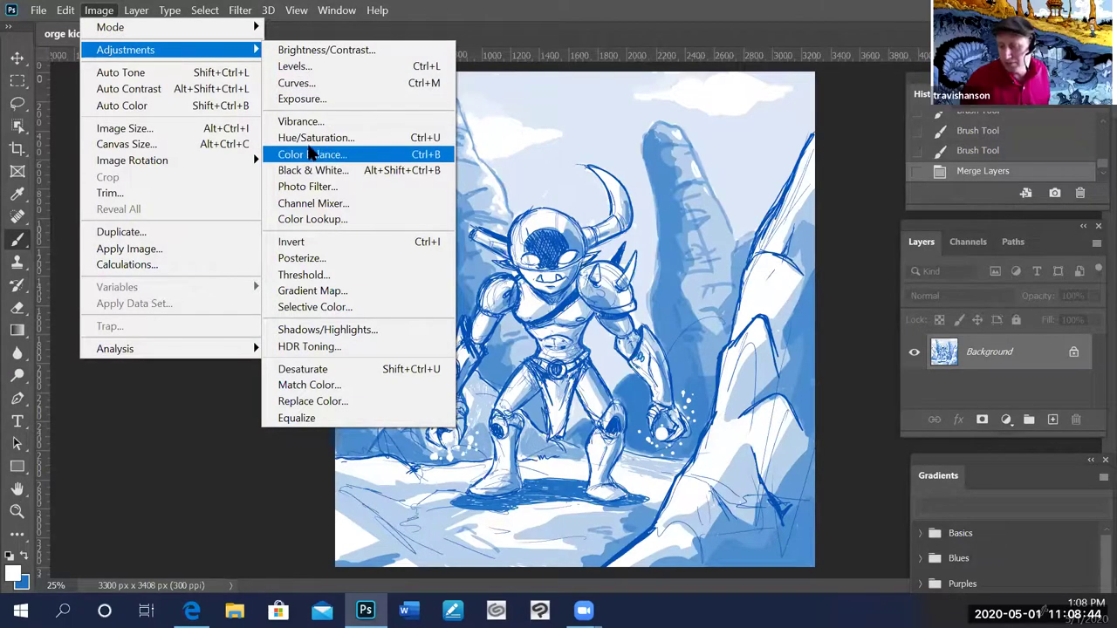
left_click(316, 136)
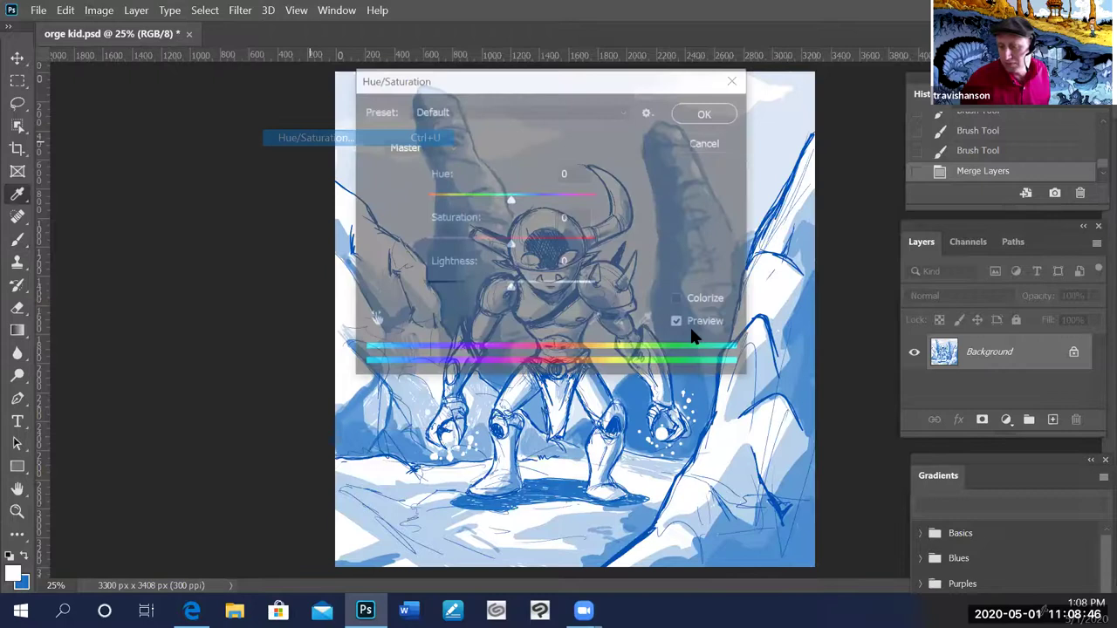
key("alt+o")
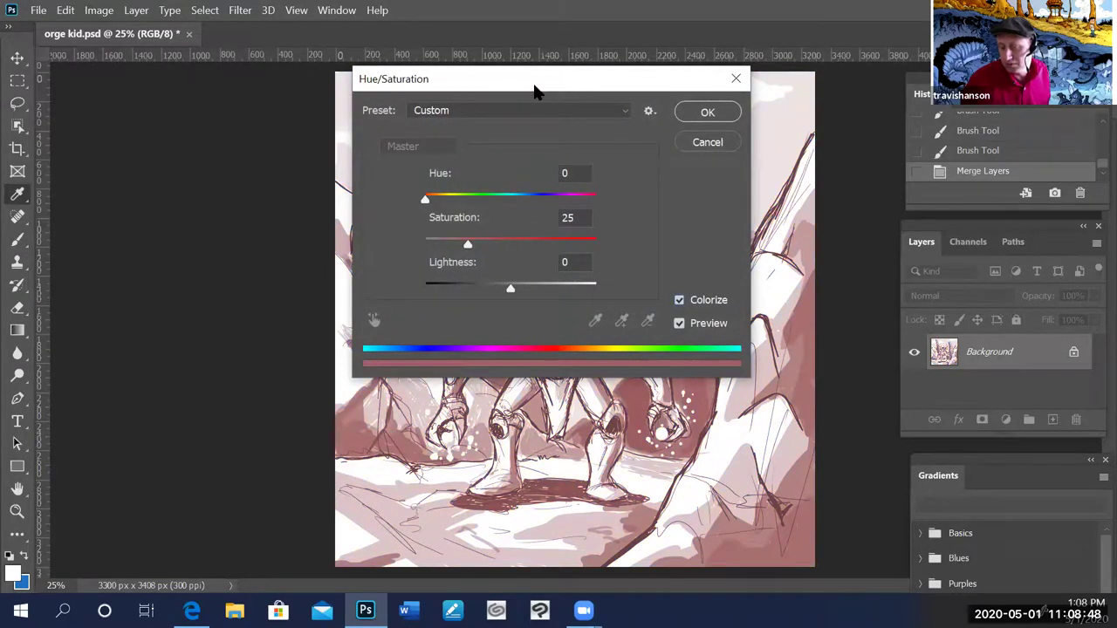
left_click_drag(523, 79, 93, 145)
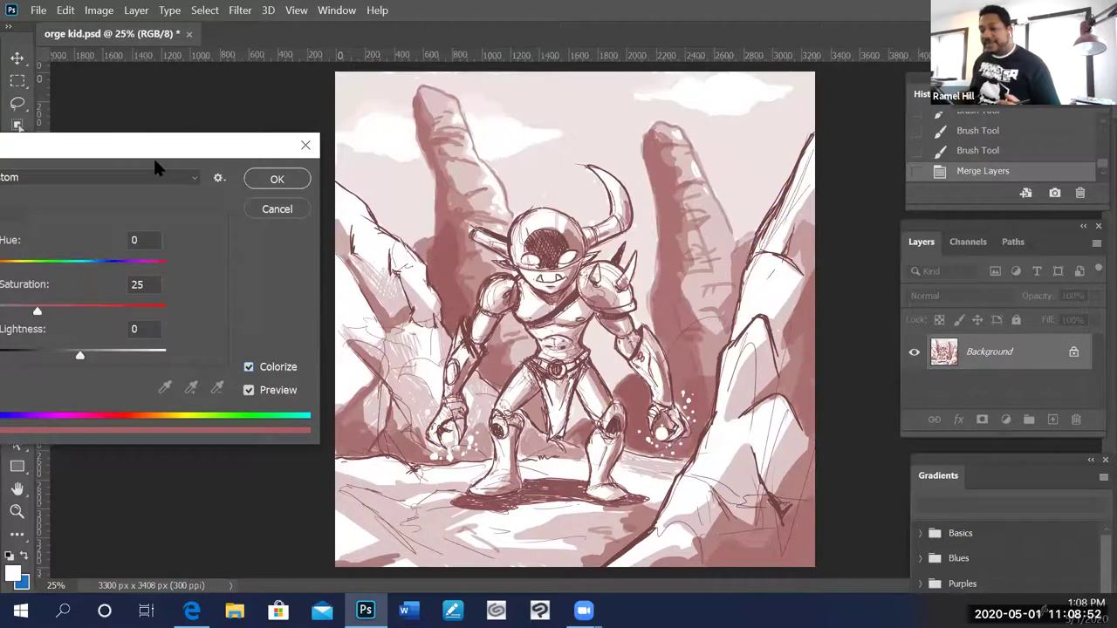
left_click_drag(73, 213, 178, 227)
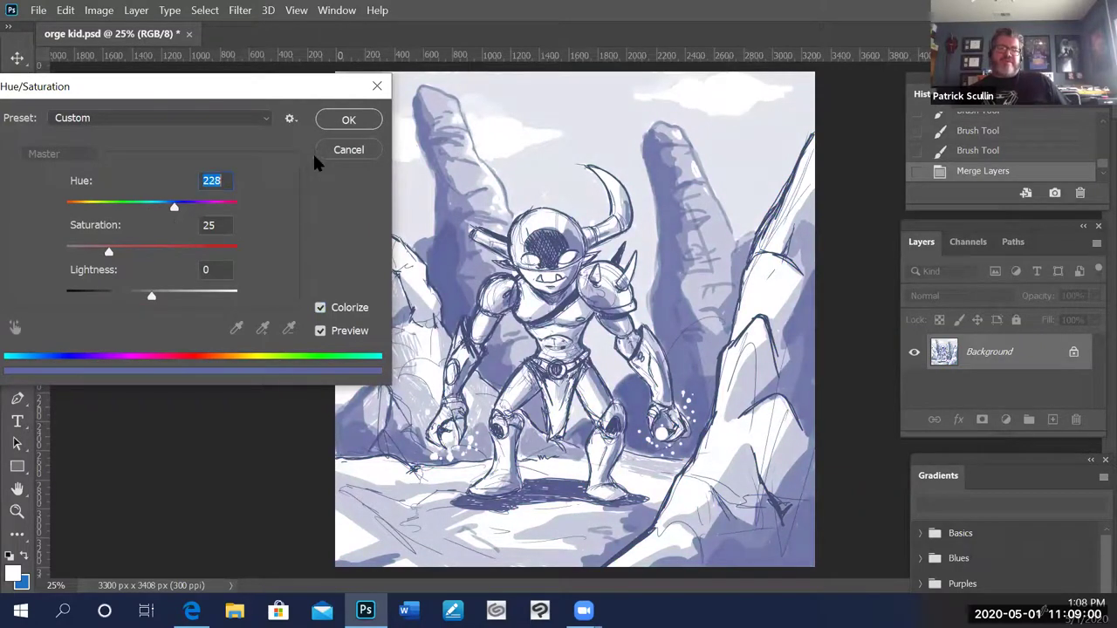
left_click(345, 157)
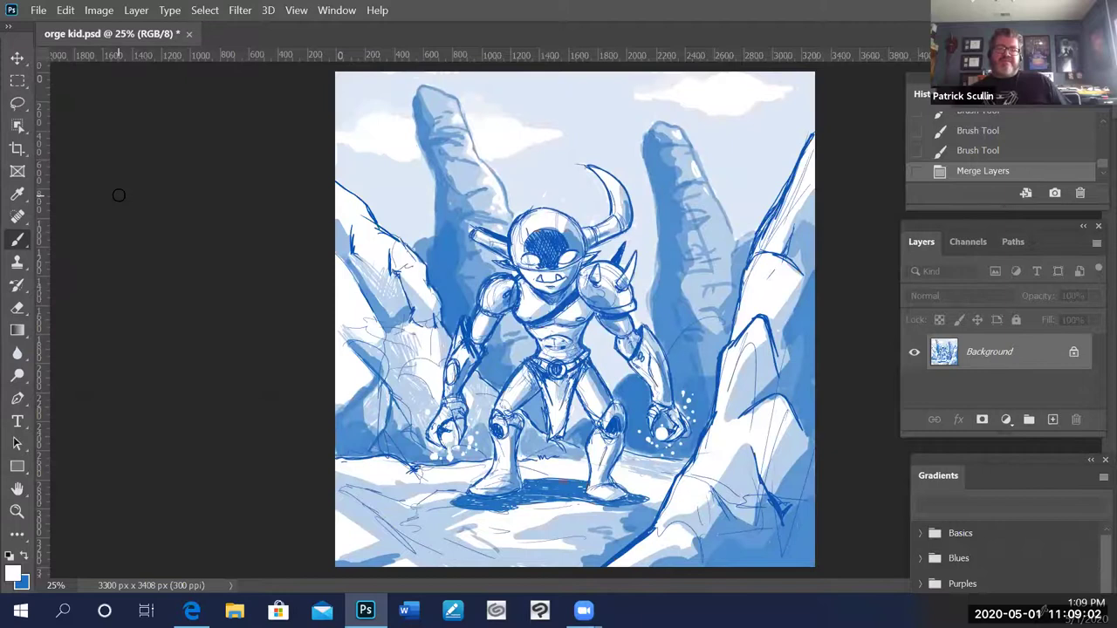